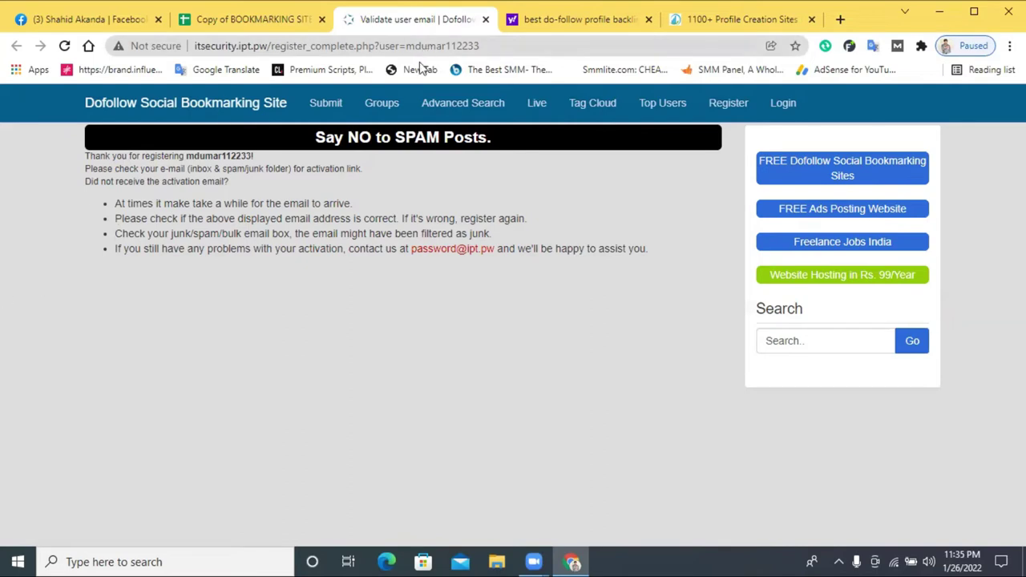
- Reload the empty Dofollow registration form and open a new blank tab beside it
click(728, 103)
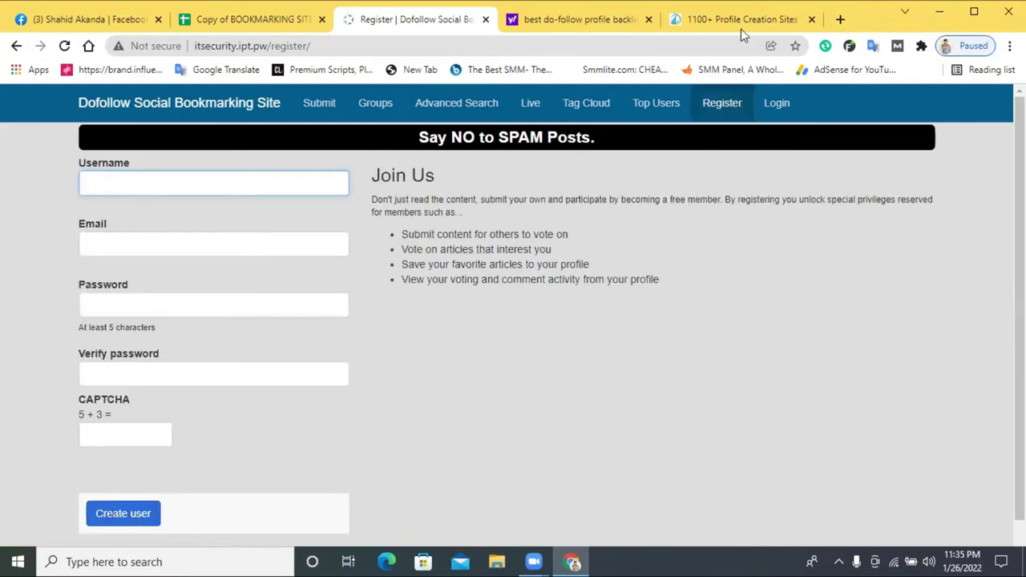
click(841, 19)
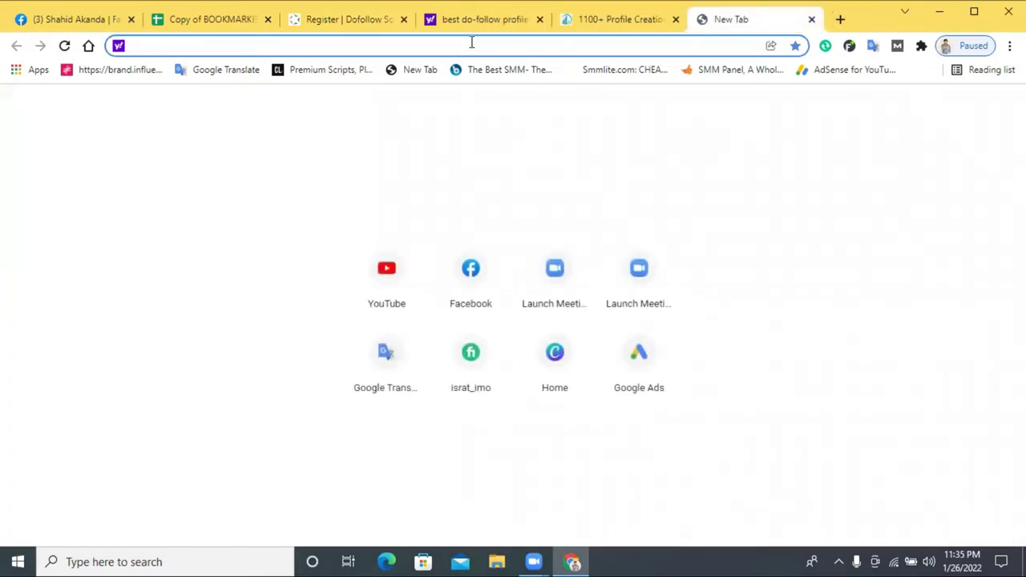
- Search for 'gmail' and open the Gmail inbox
text(gmail)
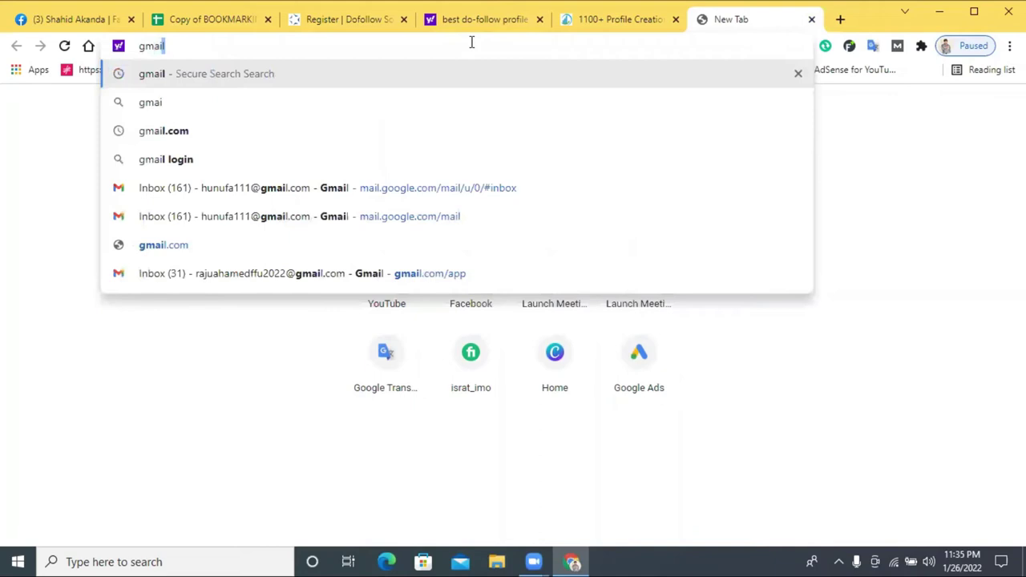
key(Return)
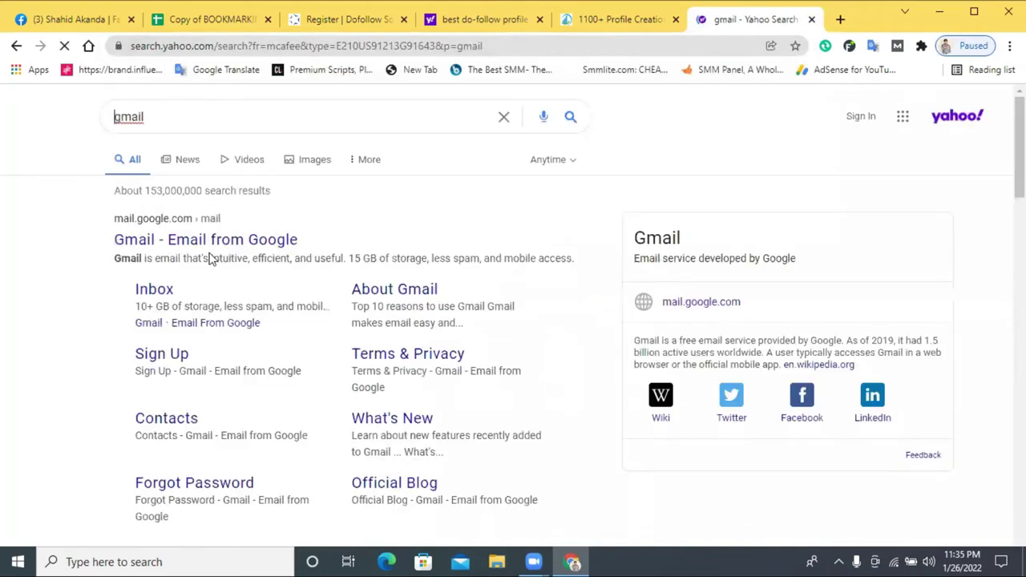
click(165, 247)
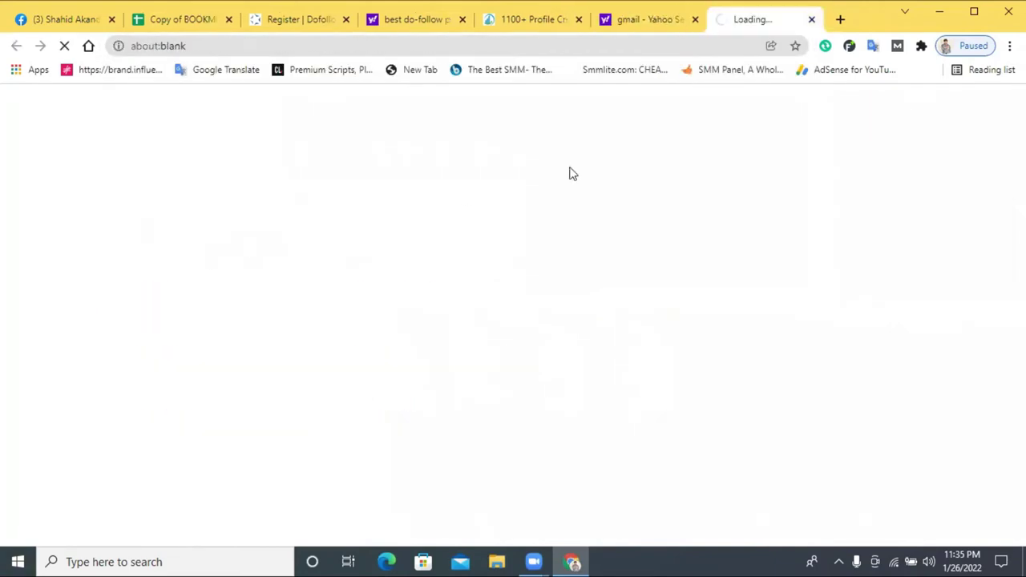
click(697, 21)
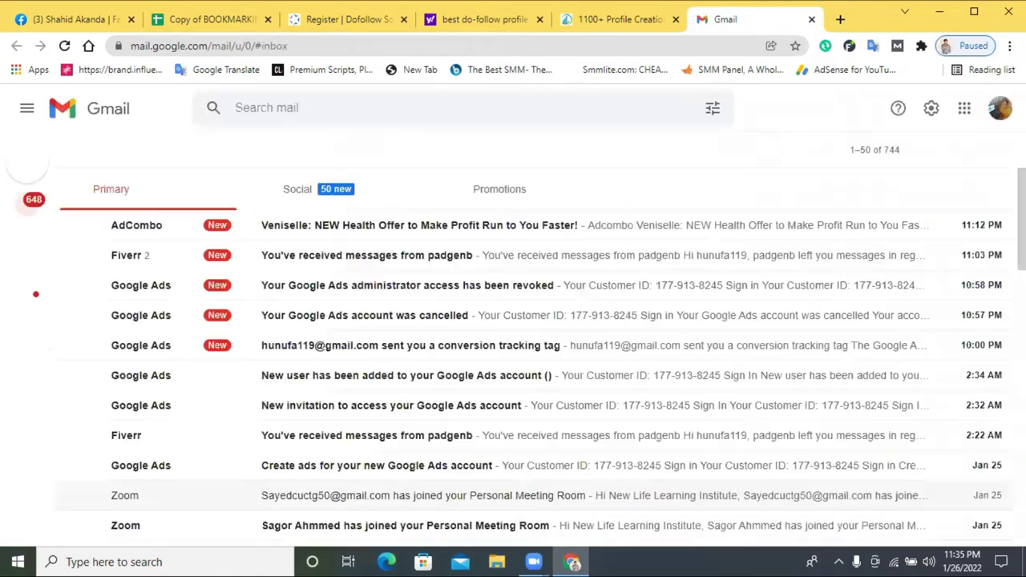
- Copy the signed-in account's email address from the Gmail account panel
click(1000, 108)
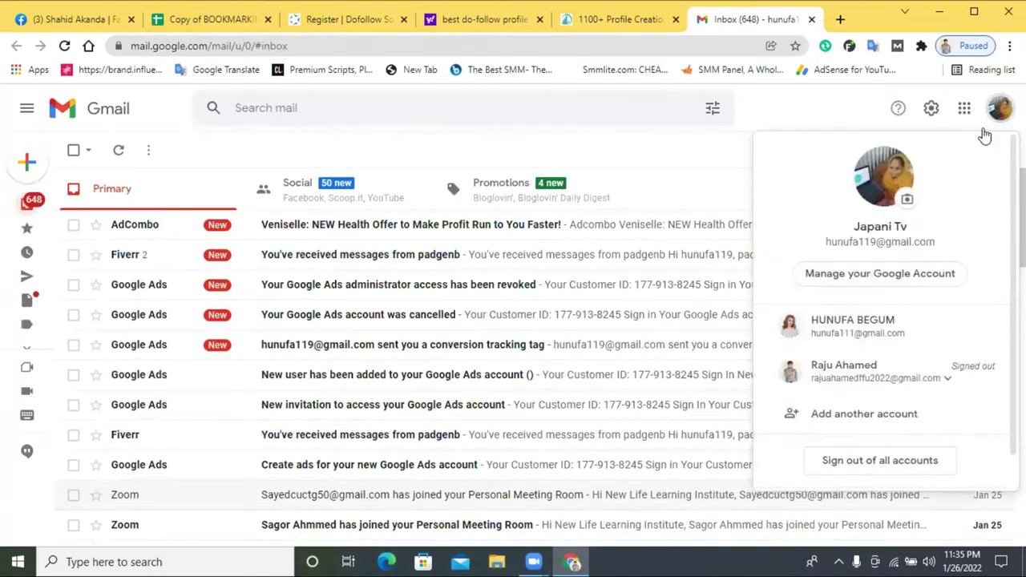
triple_click(881, 242)
right_click(905, 252)
right_click(912, 255)
click(912, 255)
- Paste the copied address into the registration form's Email field, then open another new tab
click(601, 24)
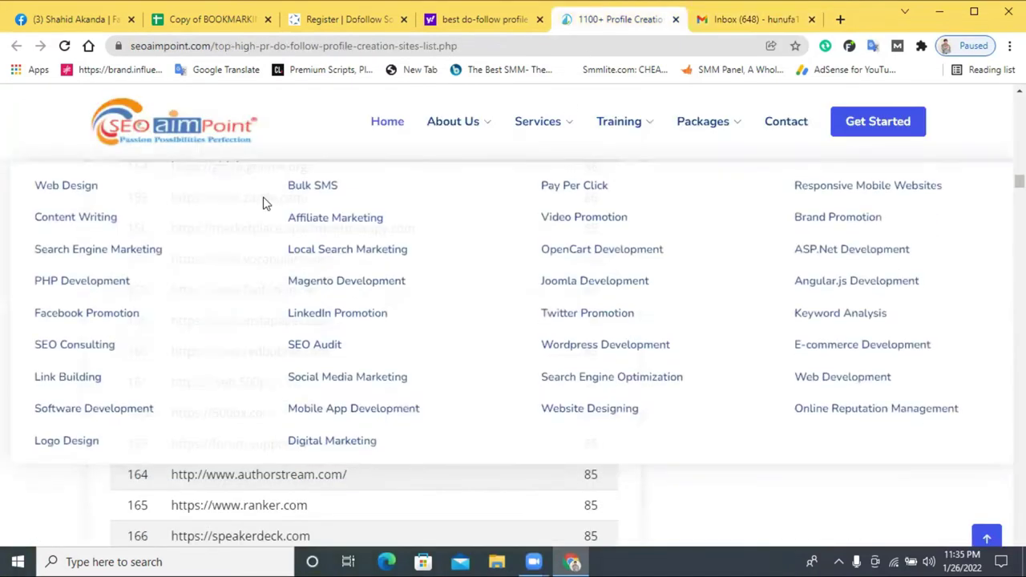
click(442, 18)
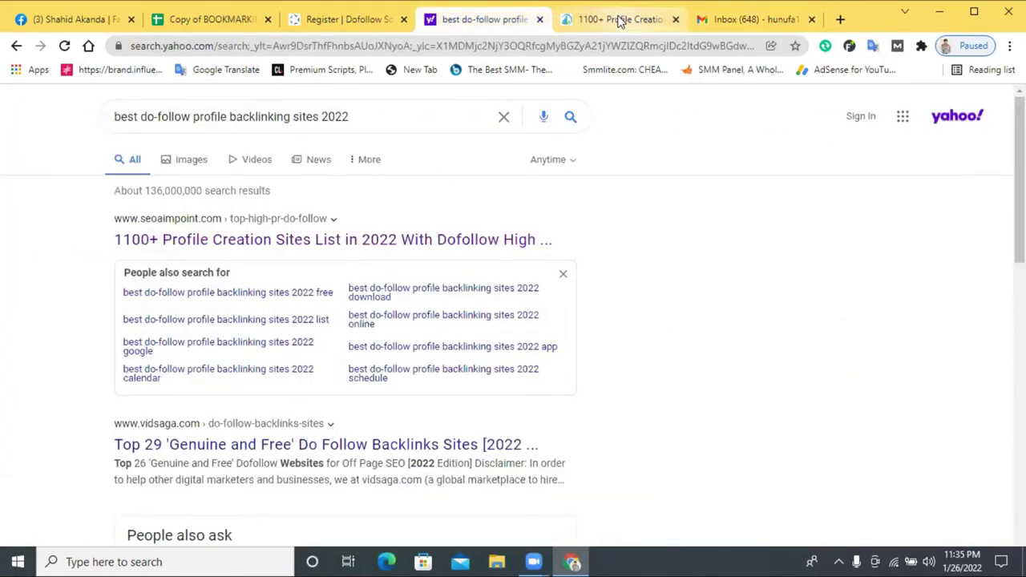
click(618, 19)
click(346, 19)
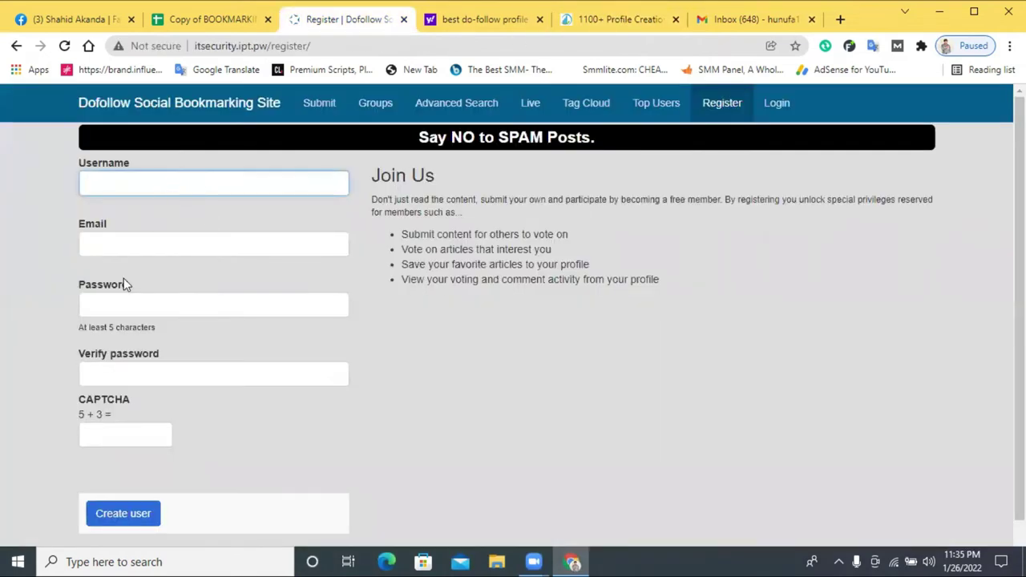
click(108, 248)
key(ctrl+v)
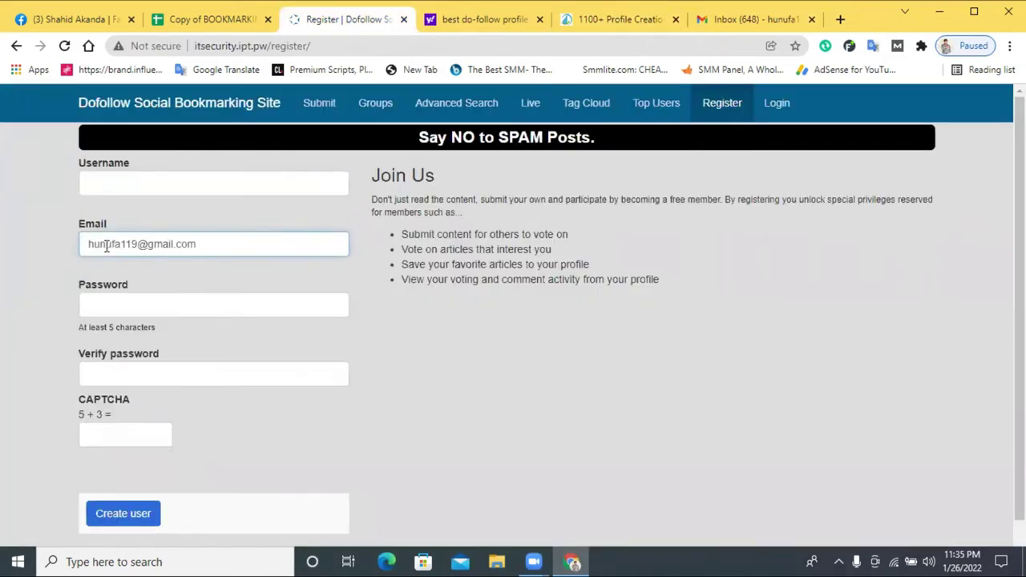
click(138, 193)
right_click(136, 194)
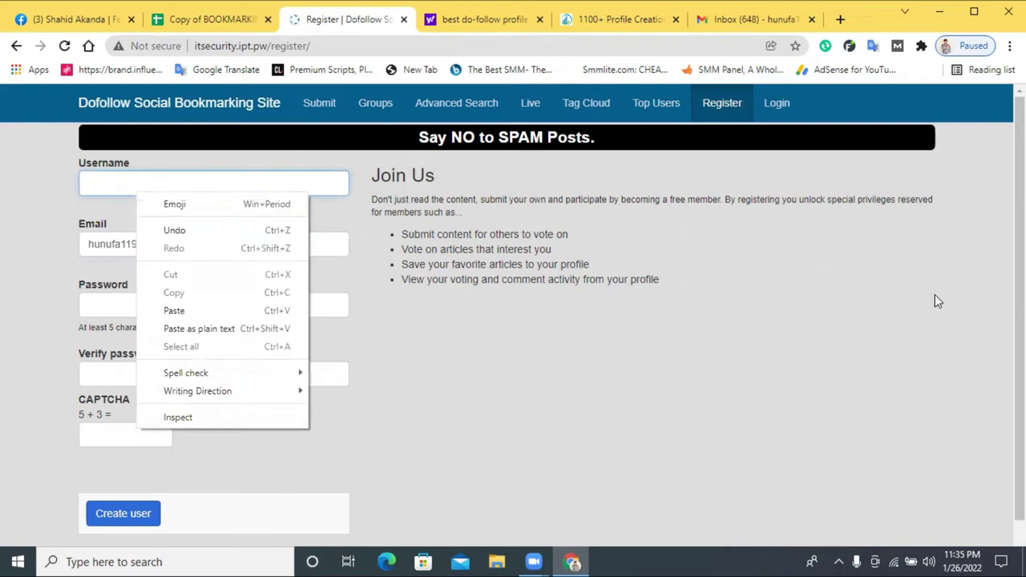
click(738, 20)
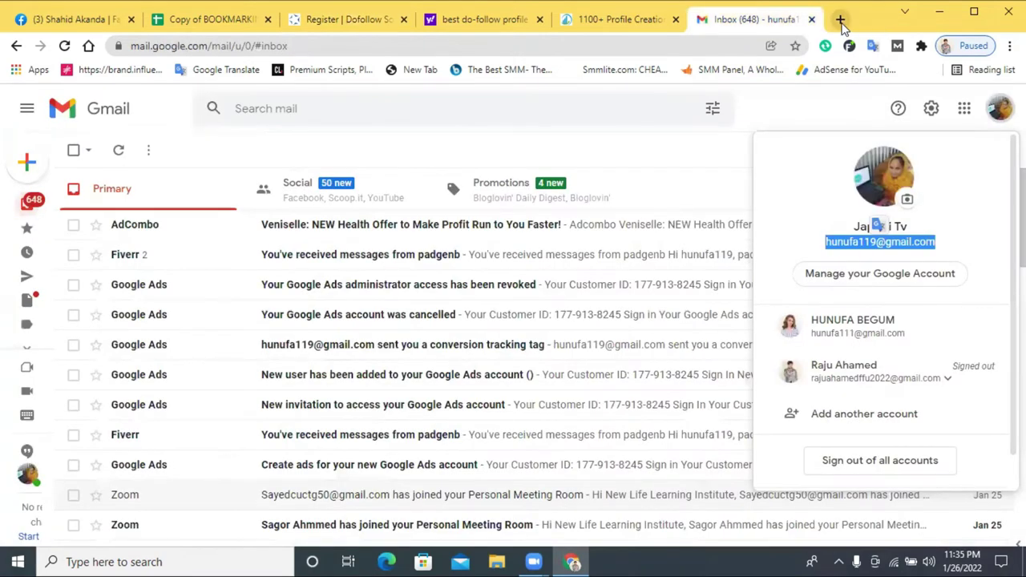
click(841, 19)
click(641, 19)
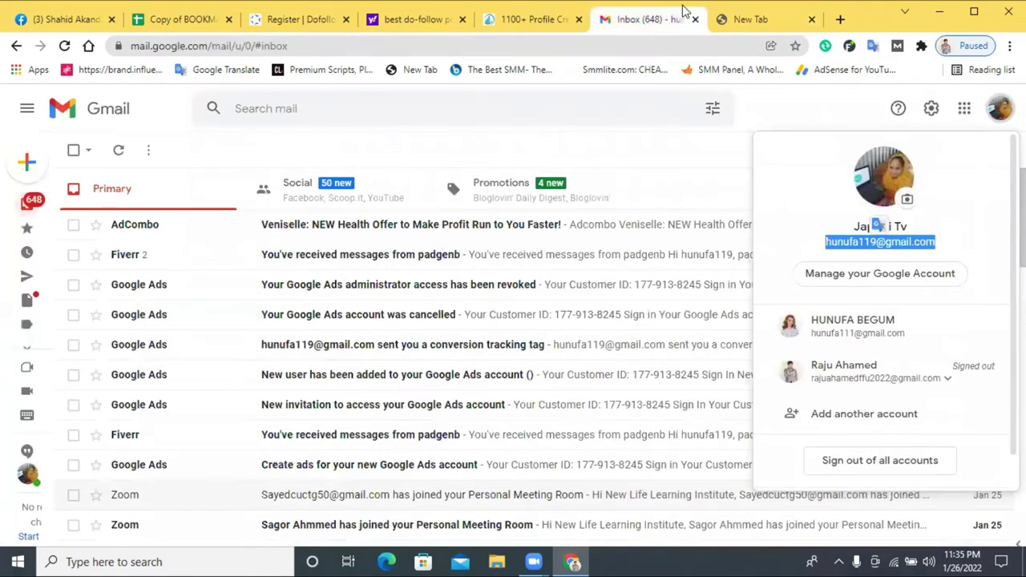
- Search '10 min mail' and open the 10 Minute Mail site
click(737, 20)
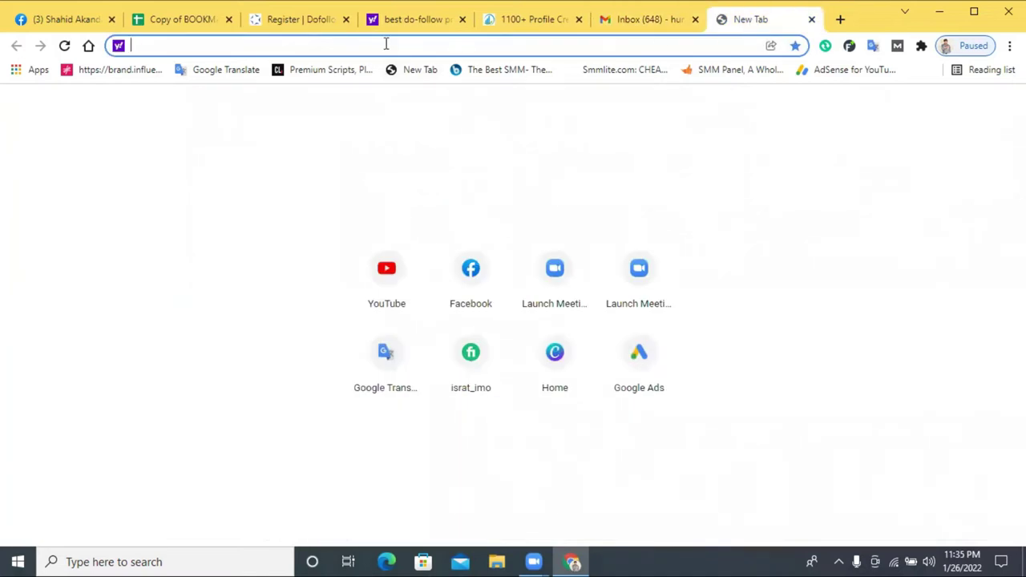
text(10)
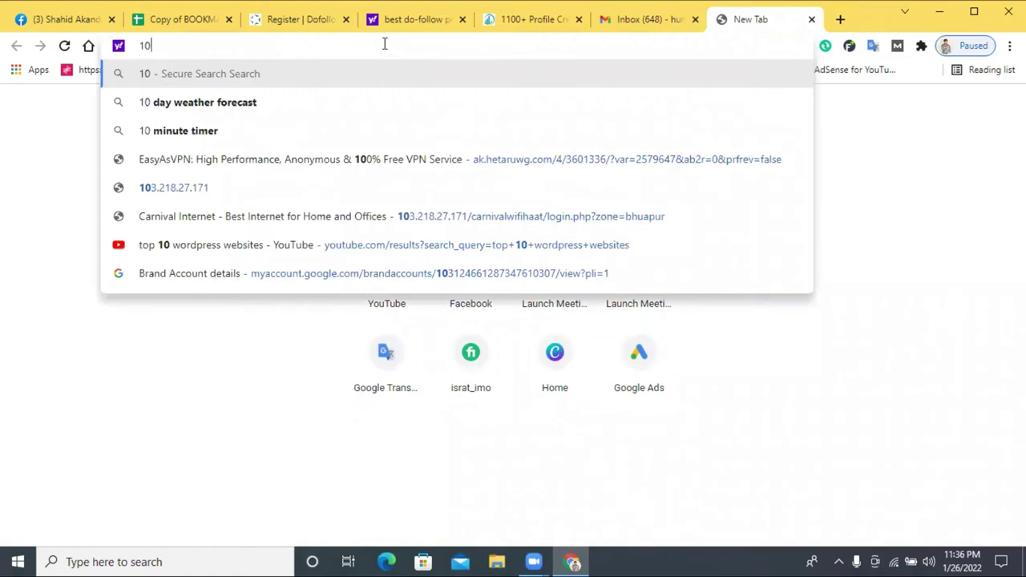
text( min)
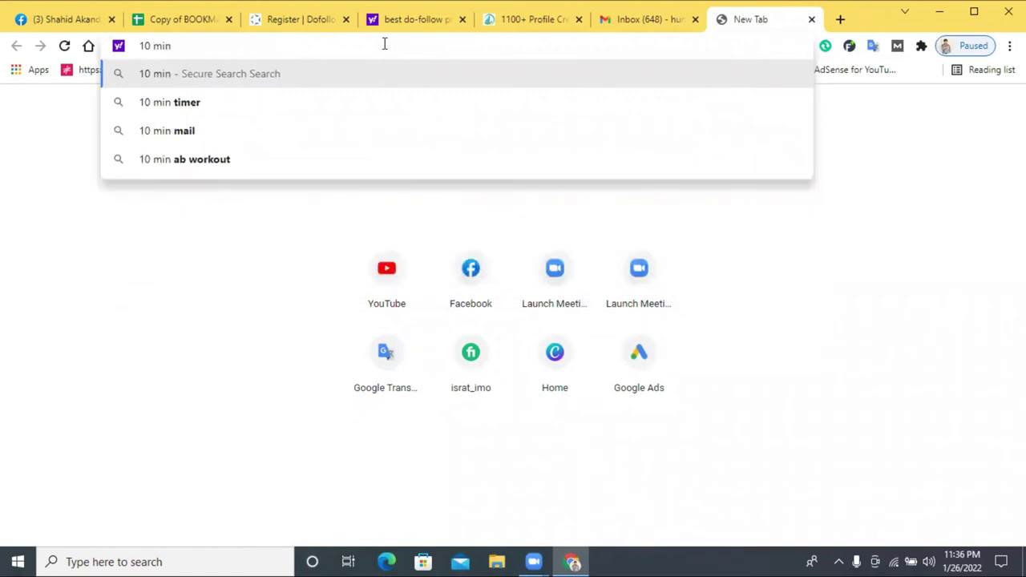
click(238, 142)
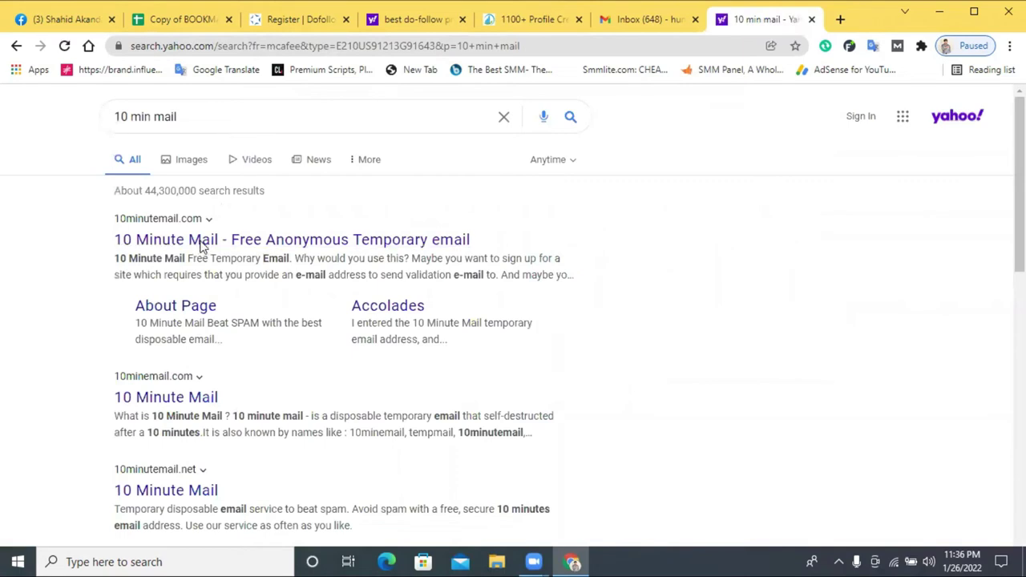
click(203, 241)
click(710, 19)
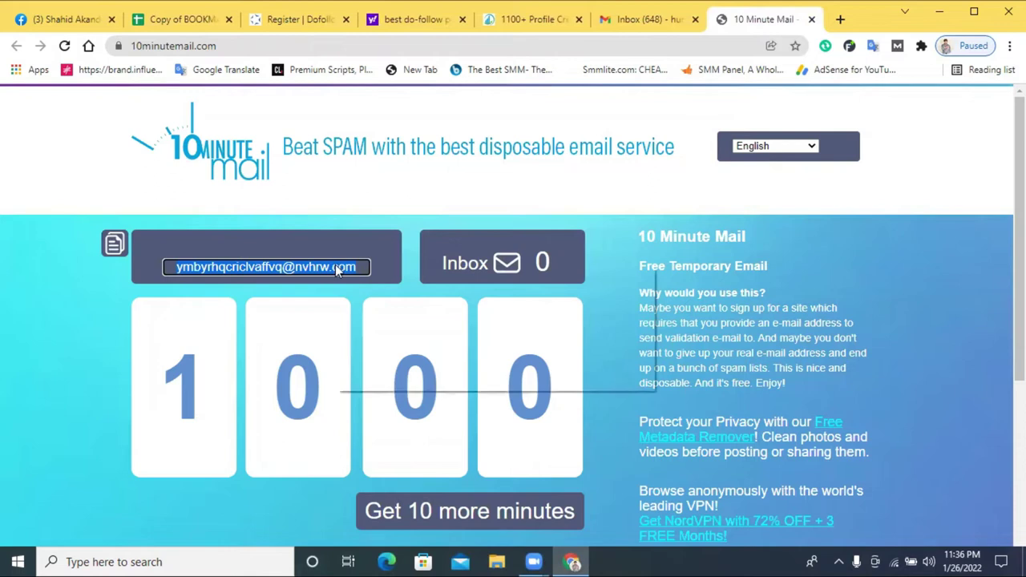
- Copy the temporary address and paste it over the Gmail address in the Email field
right_click(342, 270)
click(405, 280)
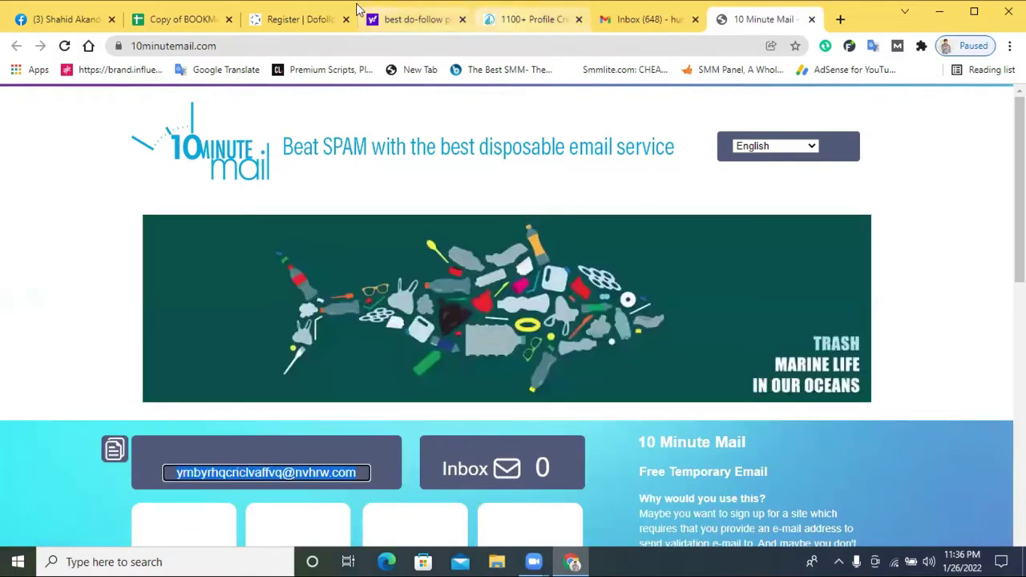
click(298, 19)
triple_click(143, 243)
key(ctrl+v)
click(161, 185)
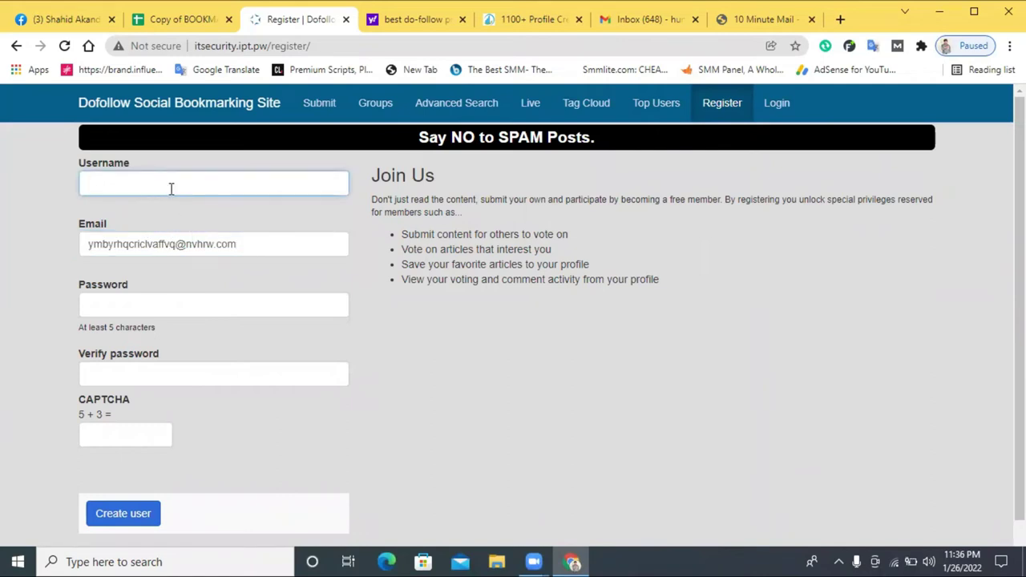
- Paste the temporary address into Username and delete its domain part
right_click(170, 188)
click(220, 305)
drag(241, 183, 177, 183)
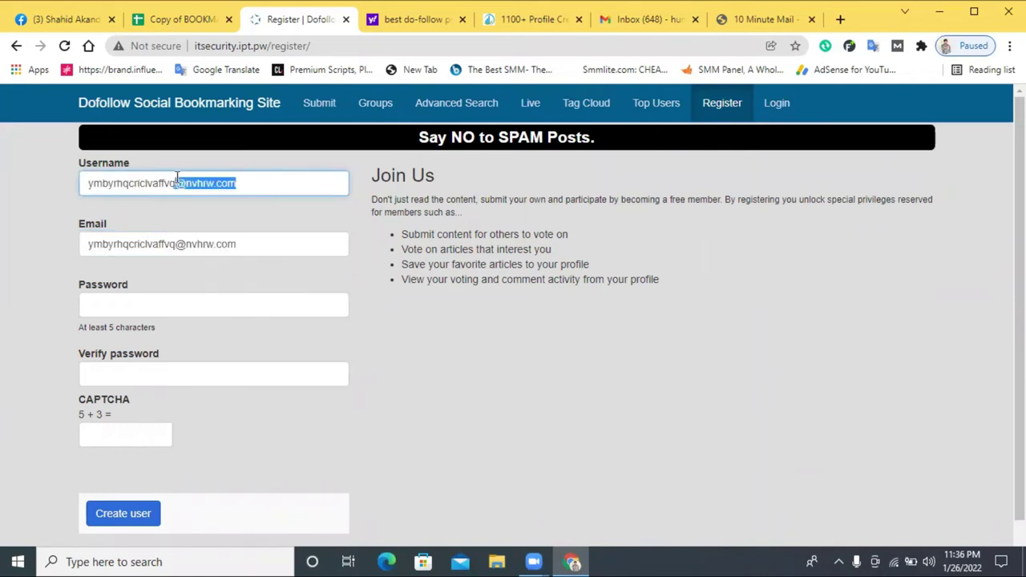
key(BackSpace)
- Fill in the Password and Verify password fields with the account password
click(153, 316)
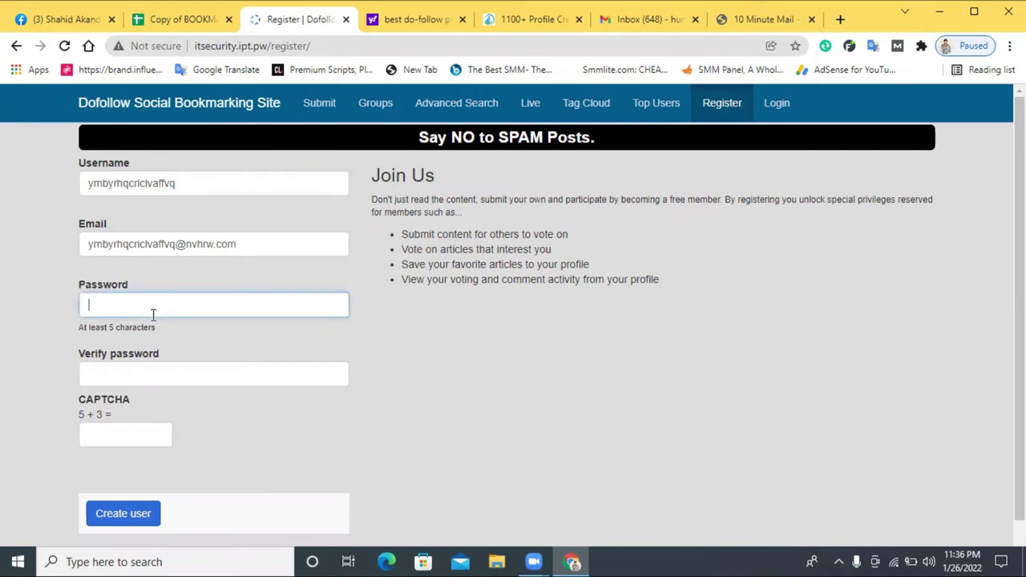
drag(183, 244, 75, 244)
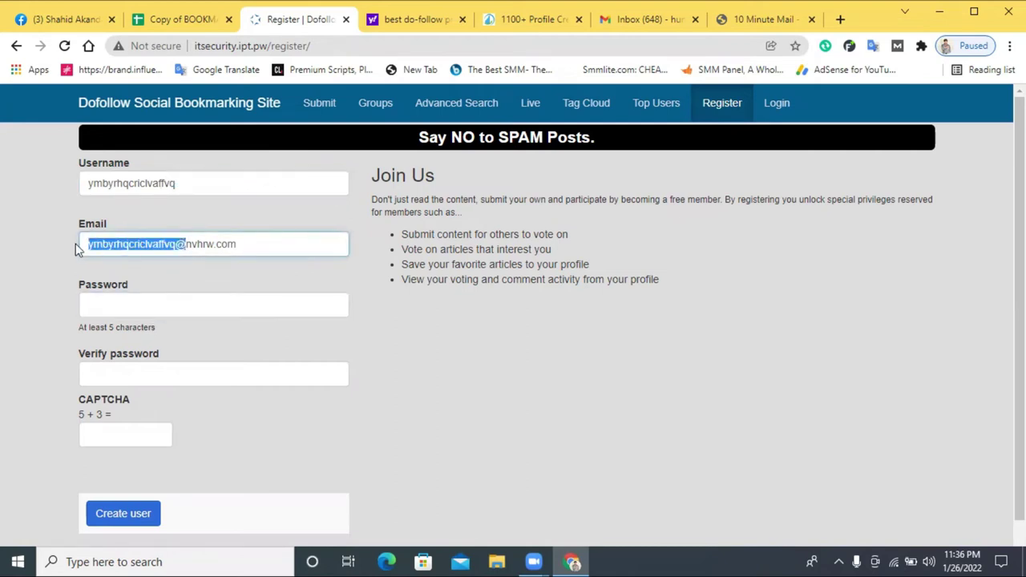
click(112, 306)
key(ctrl+v)
click(119, 366)
key(ctrl+v)
- Answer the CAPTCHA (9, then corrected to 4) and submit Create user
click(114, 434)
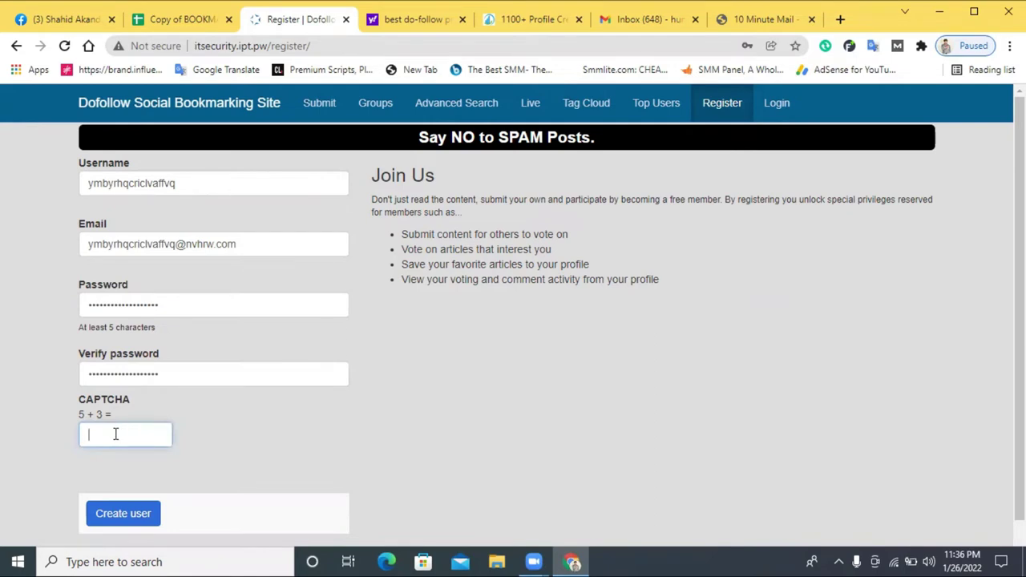
text(9)
click(100, 514)
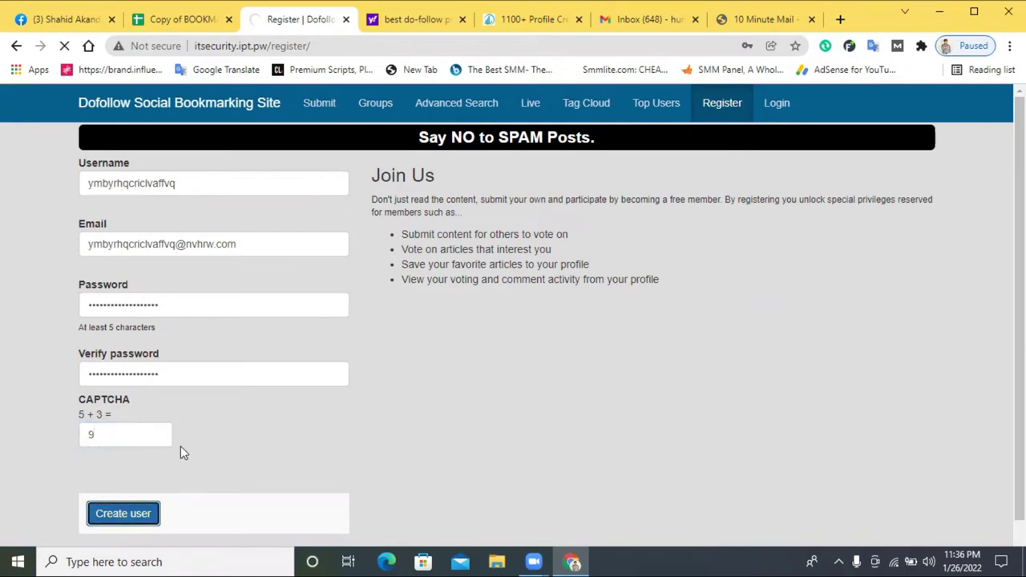
click(117, 503)
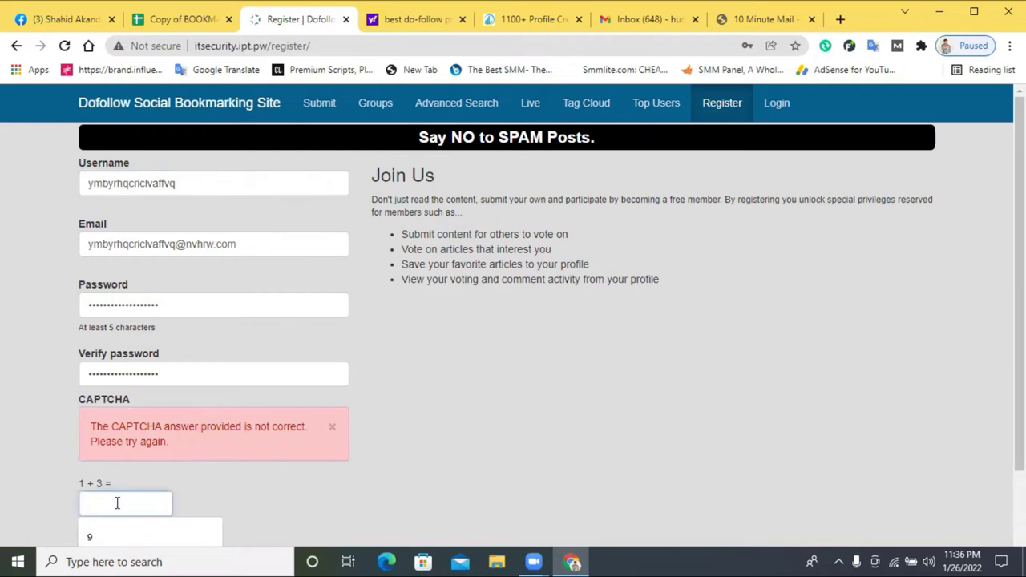
text(4)
scroll(136, 494, down, 2)
click(144, 480)
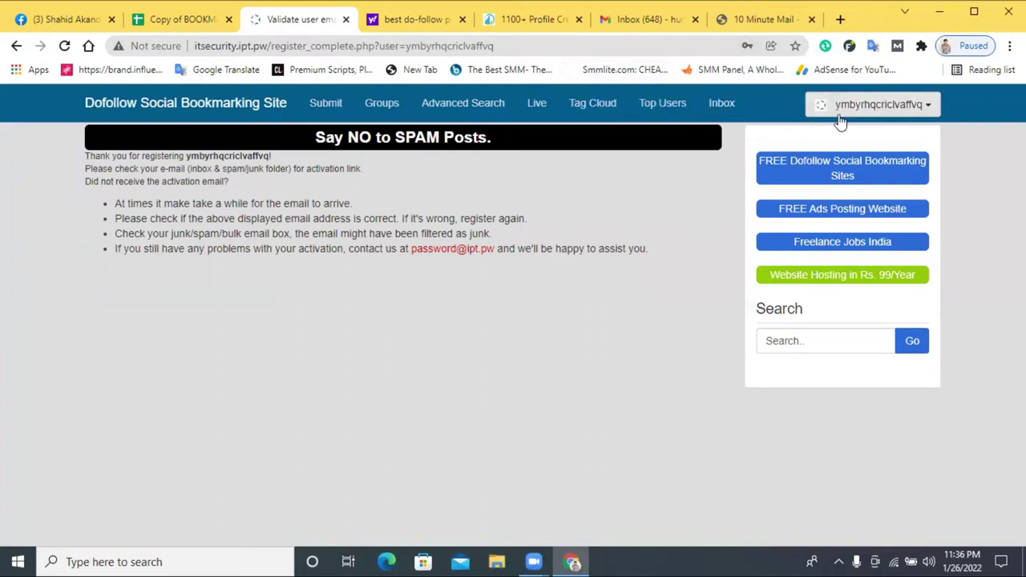
click(898, 109)
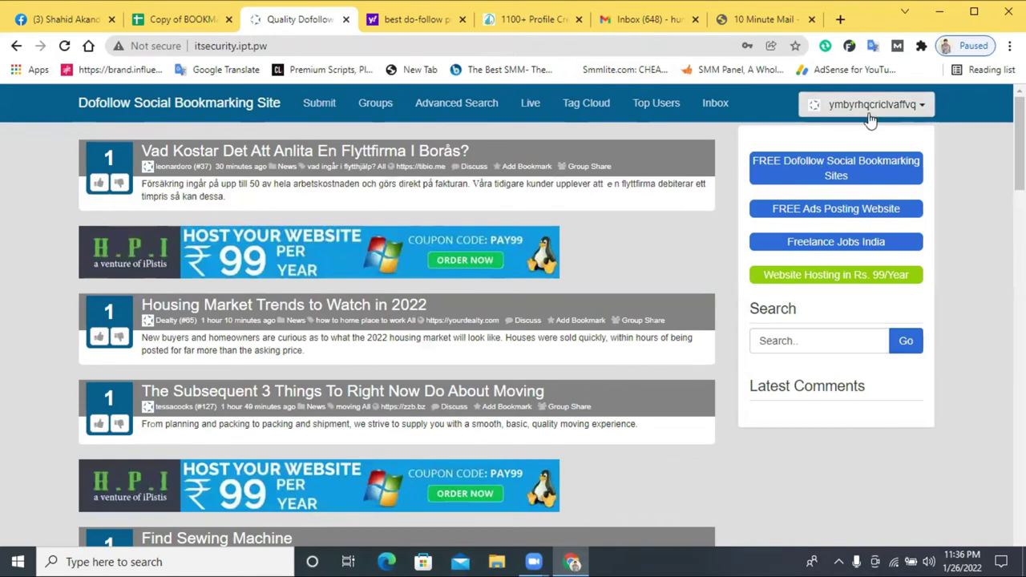
click(870, 113)
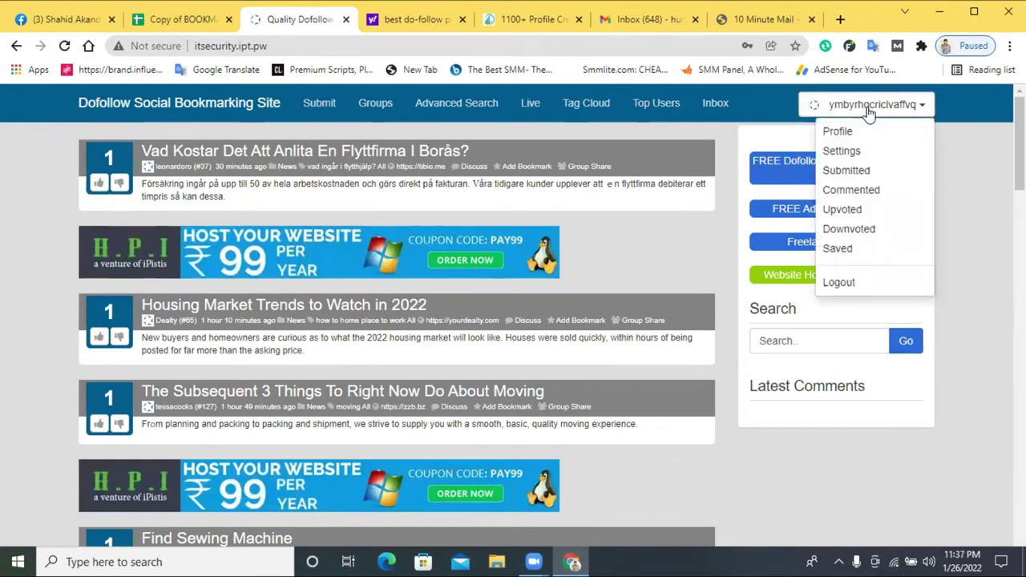
click(870, 113)
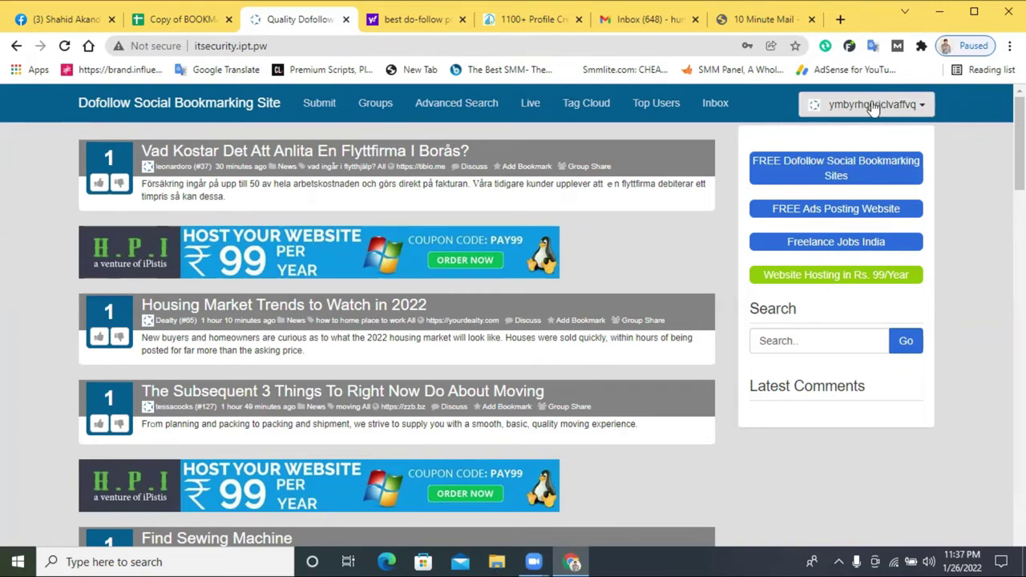
click(875, 109)
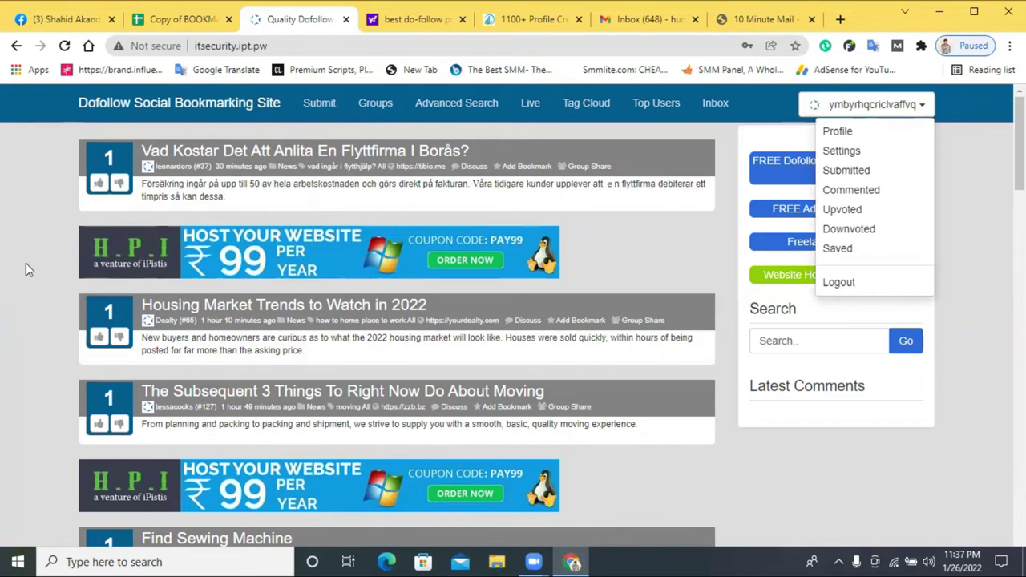
click(12, 217)
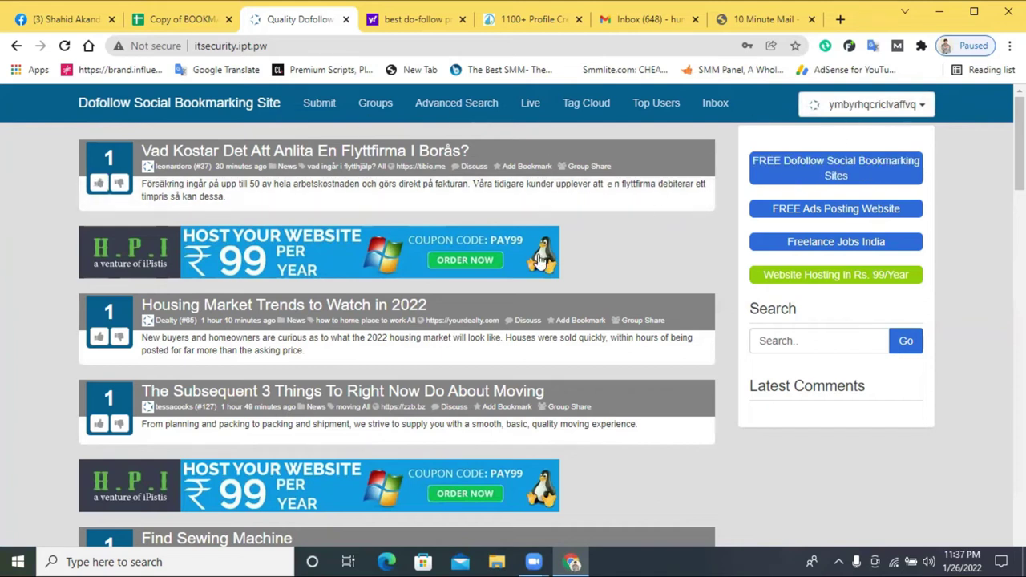
click(313, 105)
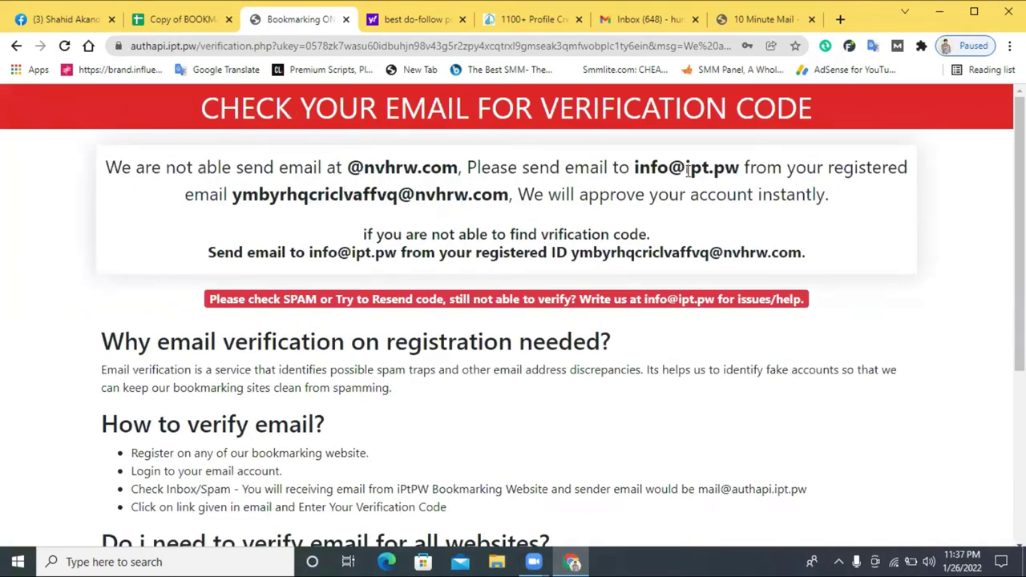
click(16, 46)
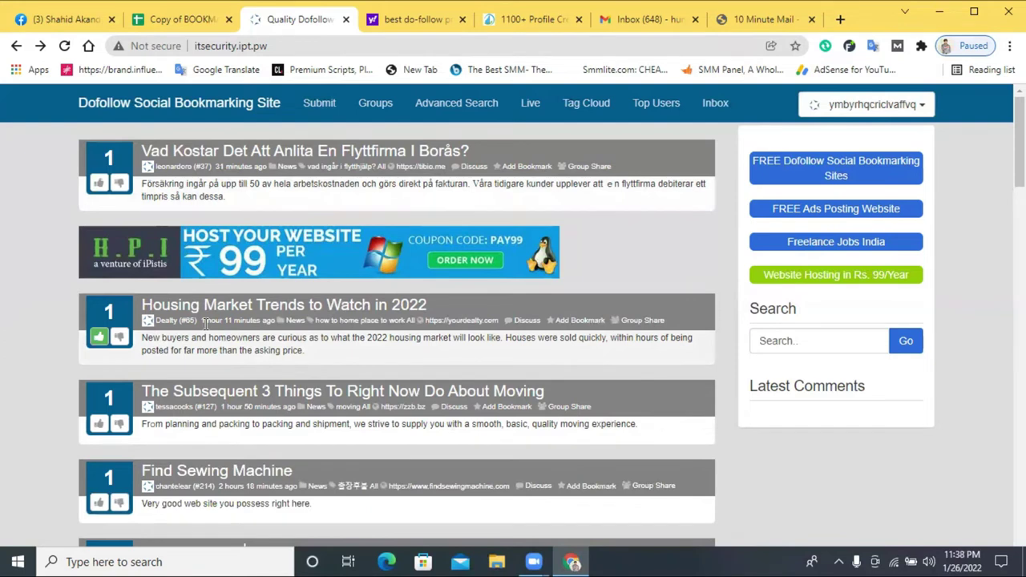
- Open the account menu and go to the profile Settings page
scroll(230, 276, down, 3)
scroll(181, 255, down, 5)
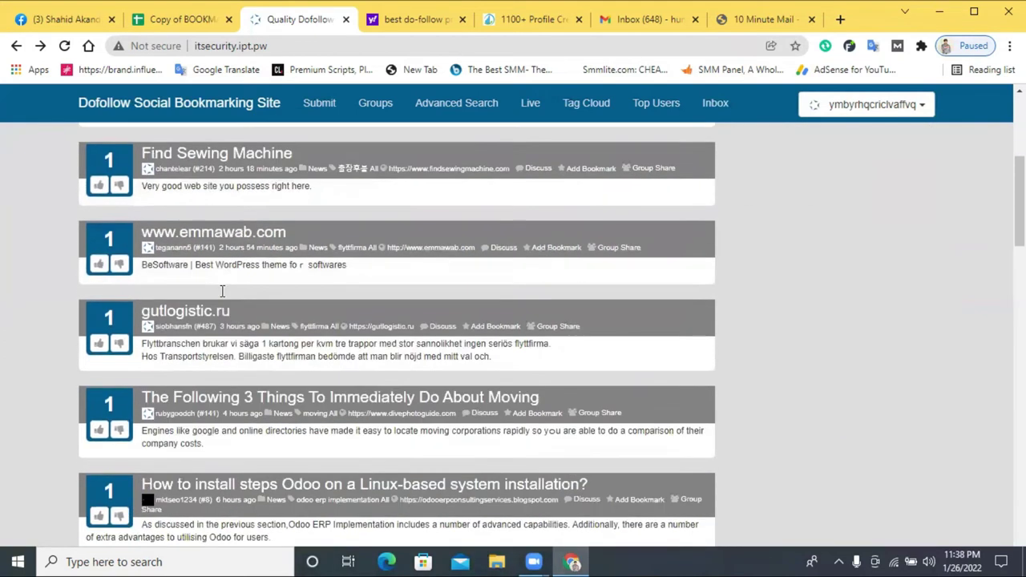
scroll(928, 165, up, 3)
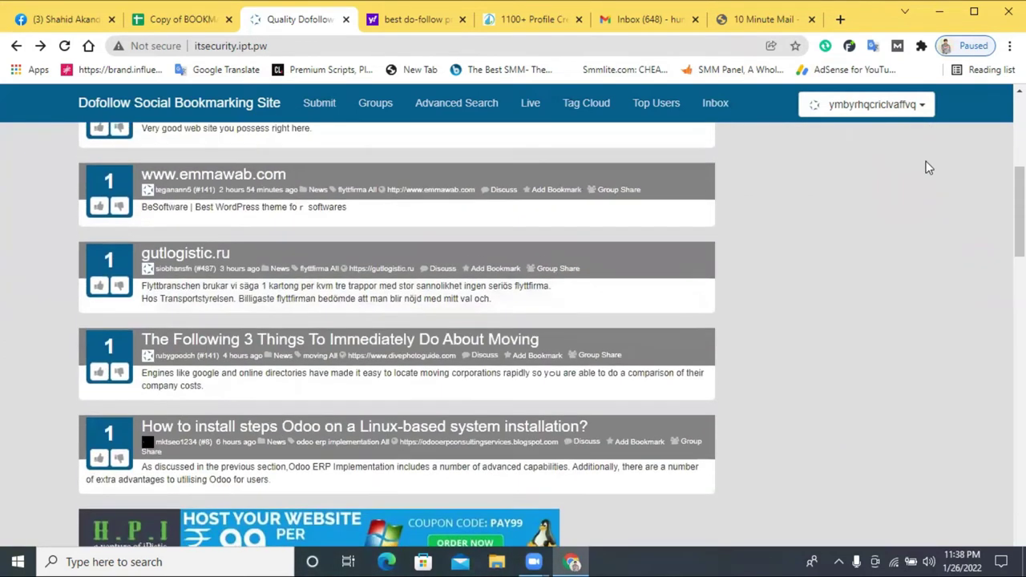
click(891, 104)
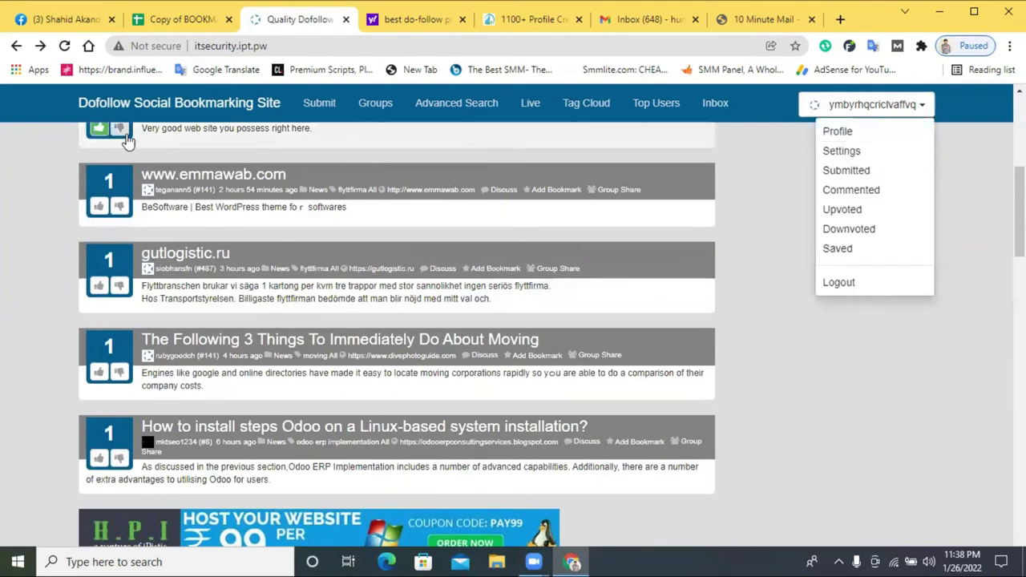
click(98, 206)
scroll(248, 205, up, 2)
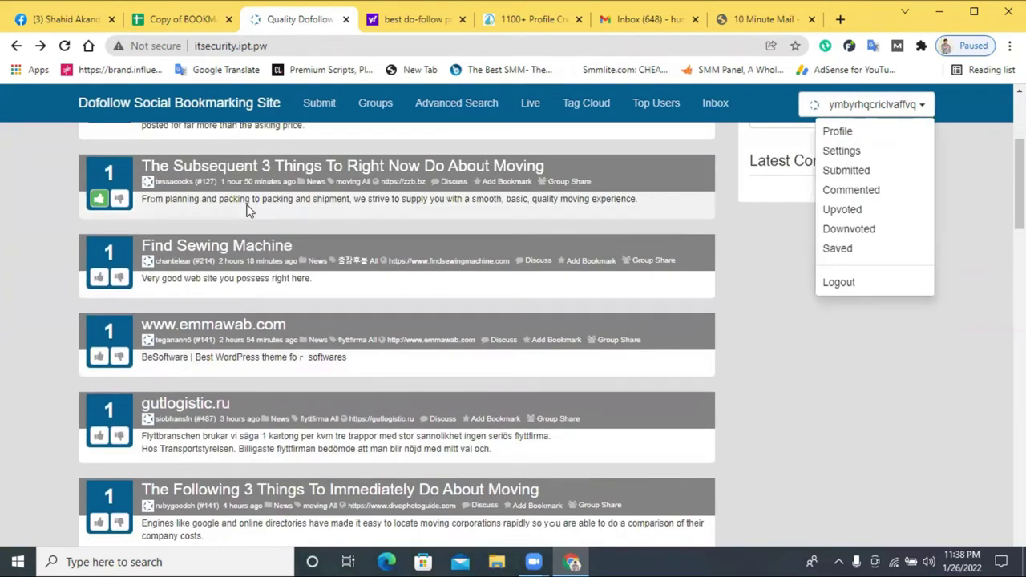
click(845, 152)
- Copy the newlifelearninginstitutebd.com address from a new tab's address bar suggestion
click(531, 19)
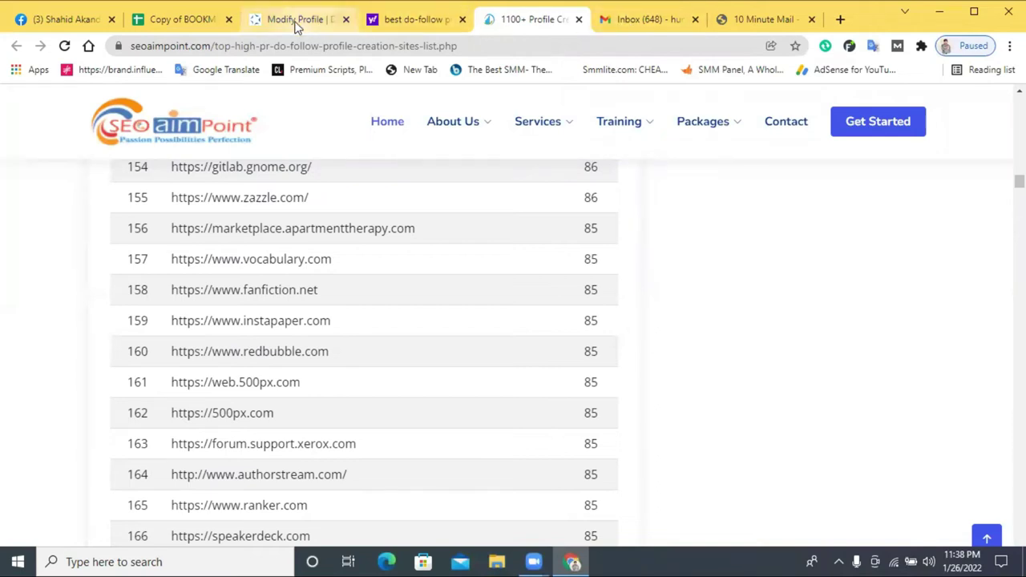
click(841, 19)
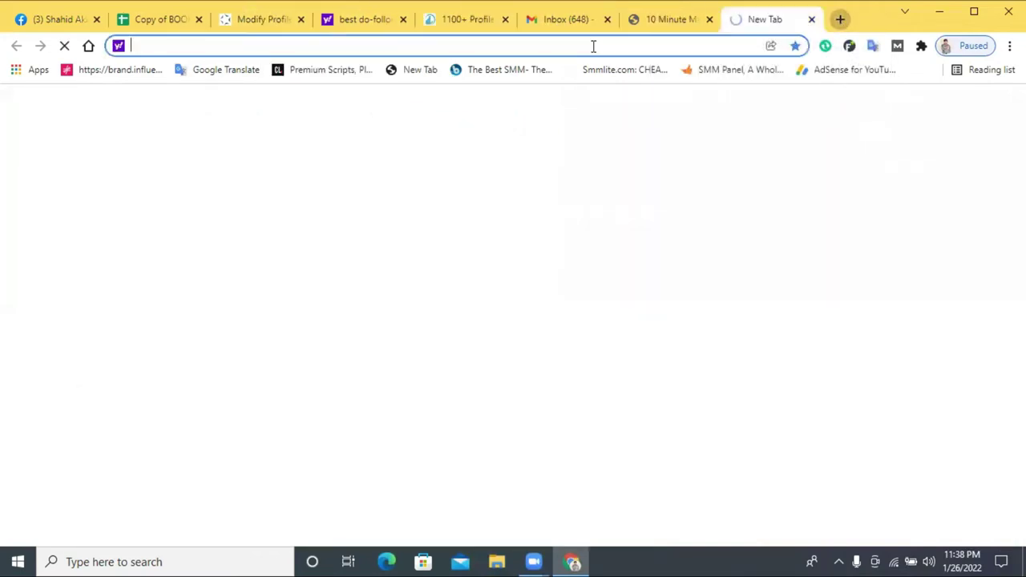
text(newlifelearninginstitutebd.com)
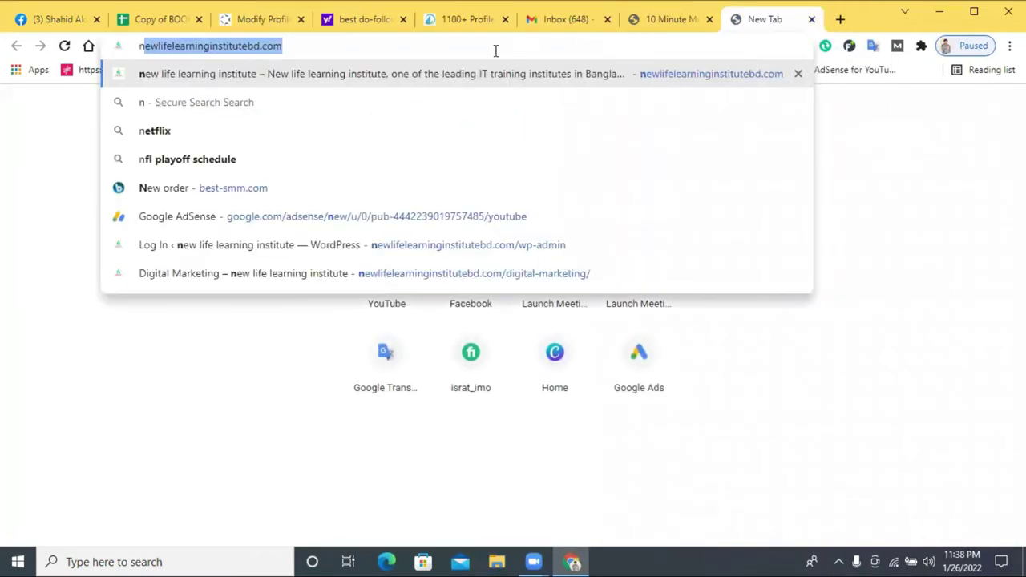
click(496, 51)
right_click(496, 51)
click(547, 137)
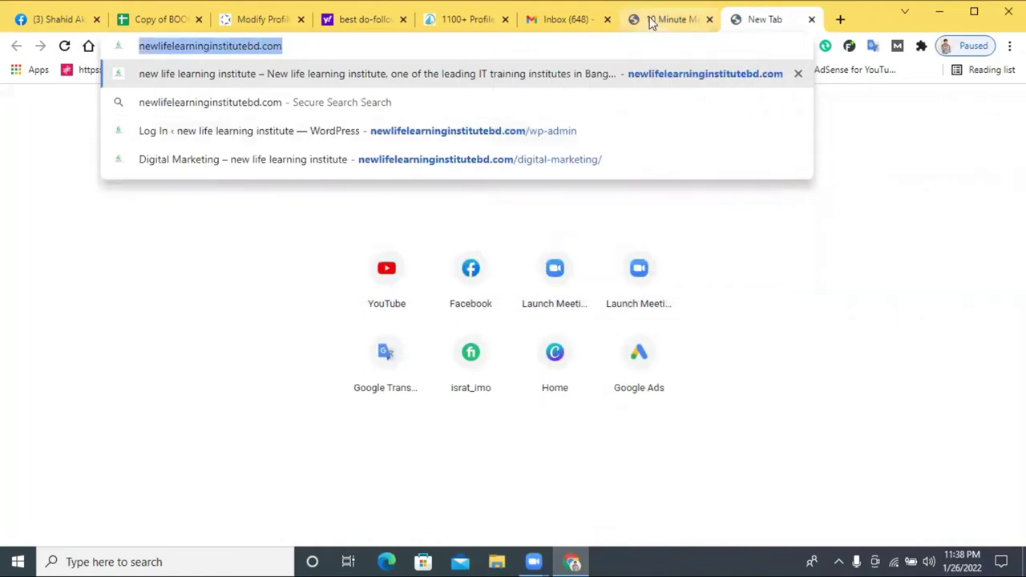
click(659, 25)
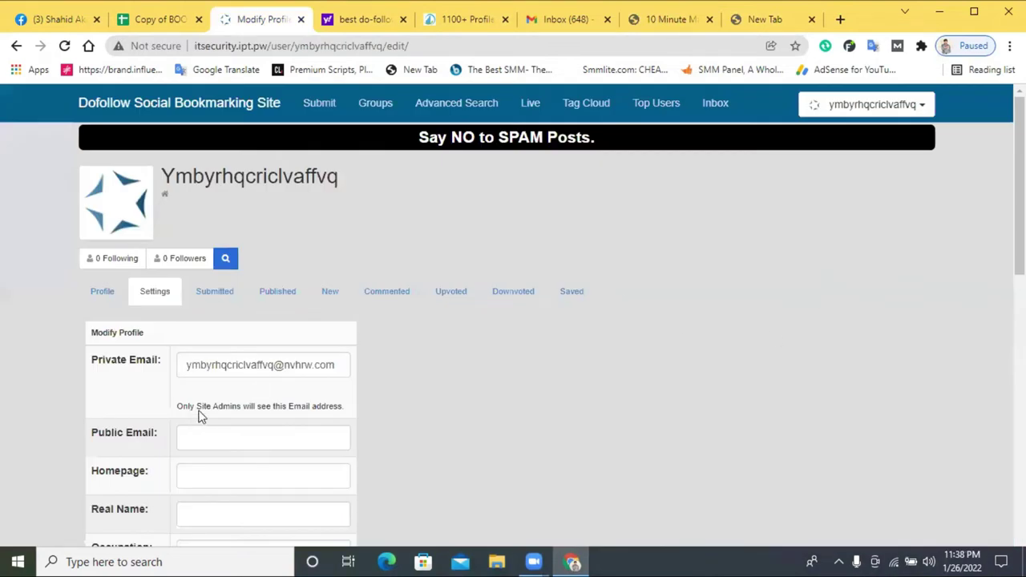
scroll(315, 385, down, 3)
scroll(318, 358, up, 3)
scroll(318, 358, down, 3)
scroll(320, 364, up, 2)
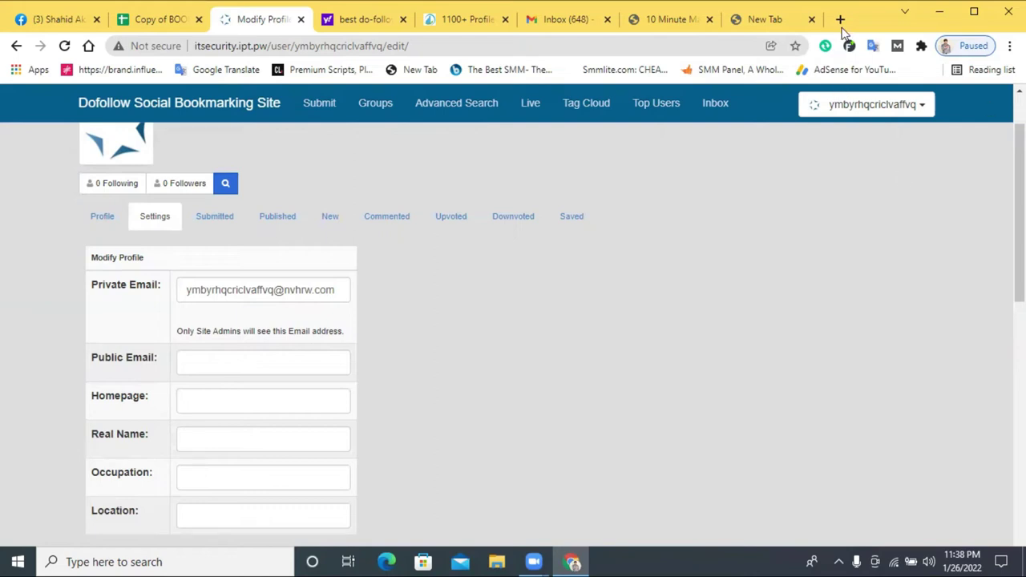
click(840, 19)
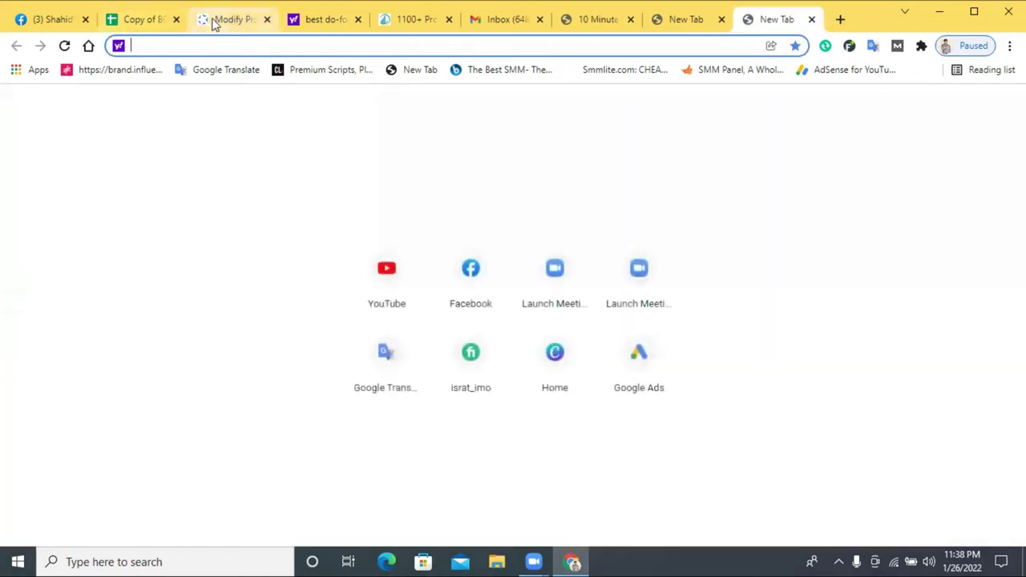
click(213, 20)
scroll(120, 321, down, 1)
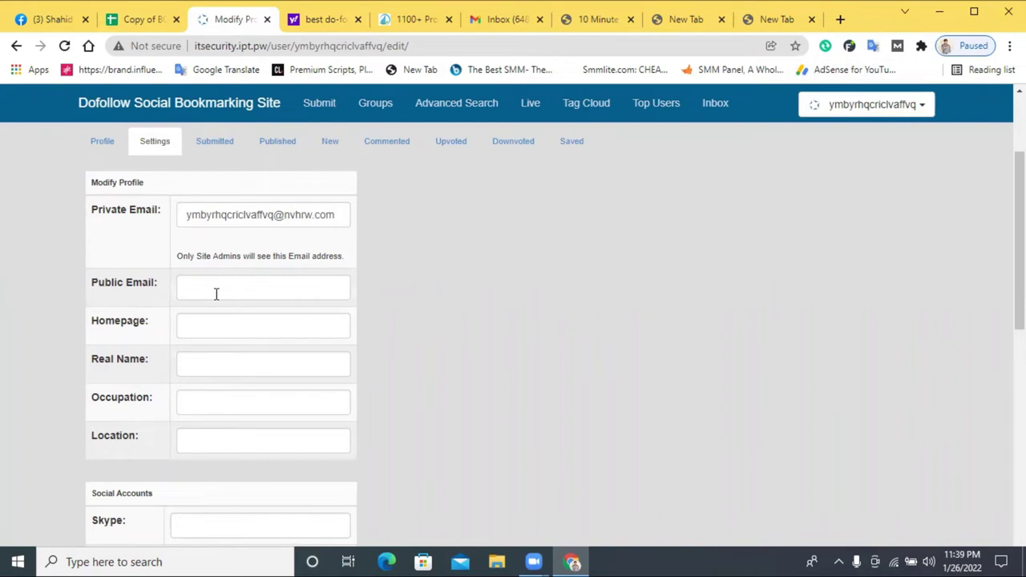
click(213, 327)
right_click(214, 327)
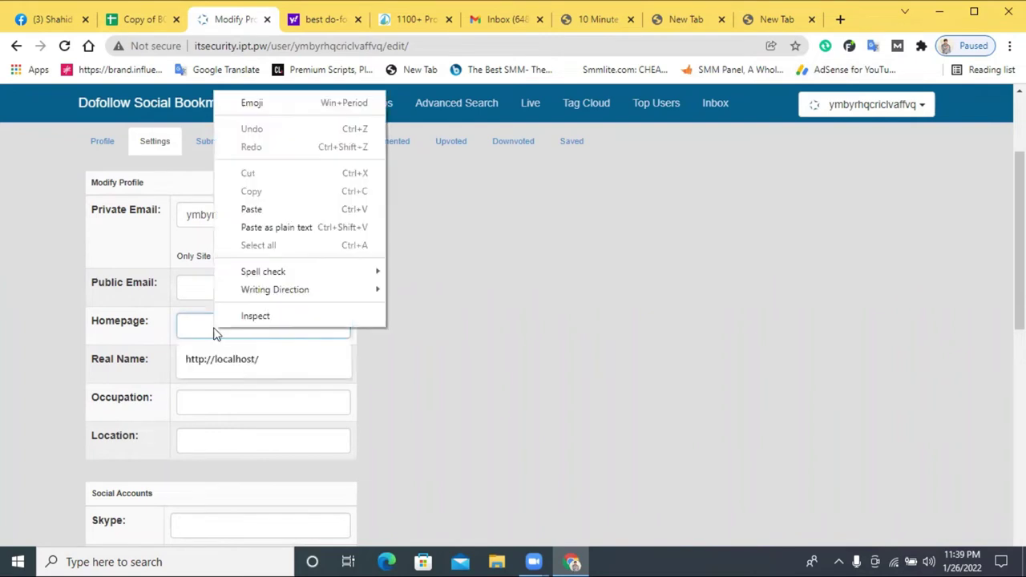
click(252, 209)
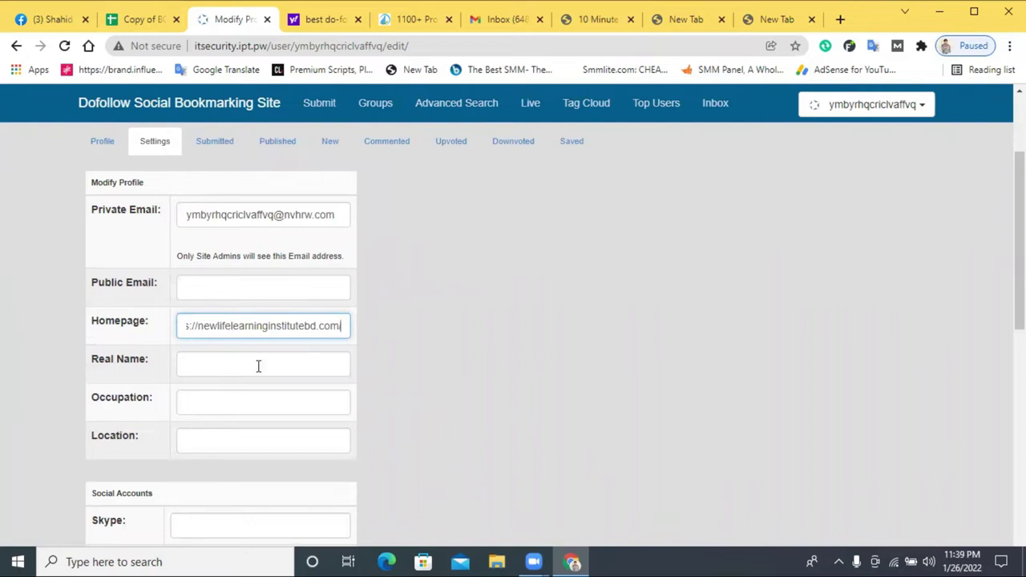
- Save the profile changes with Save Changes
scroll(259, 366, down, 5)
scroll(358, 241, up, 5)
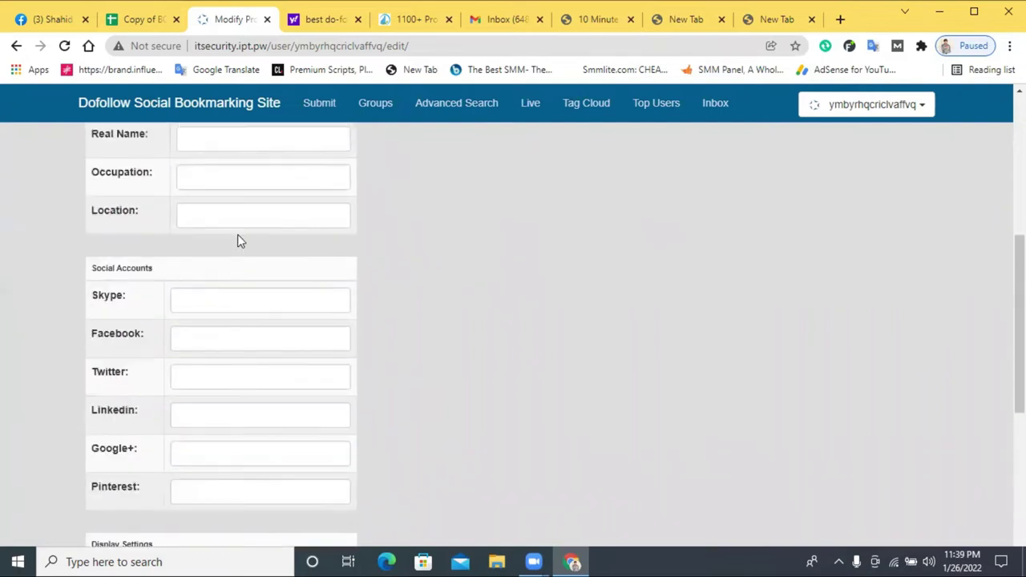
scroll(251, 298, down, 8)
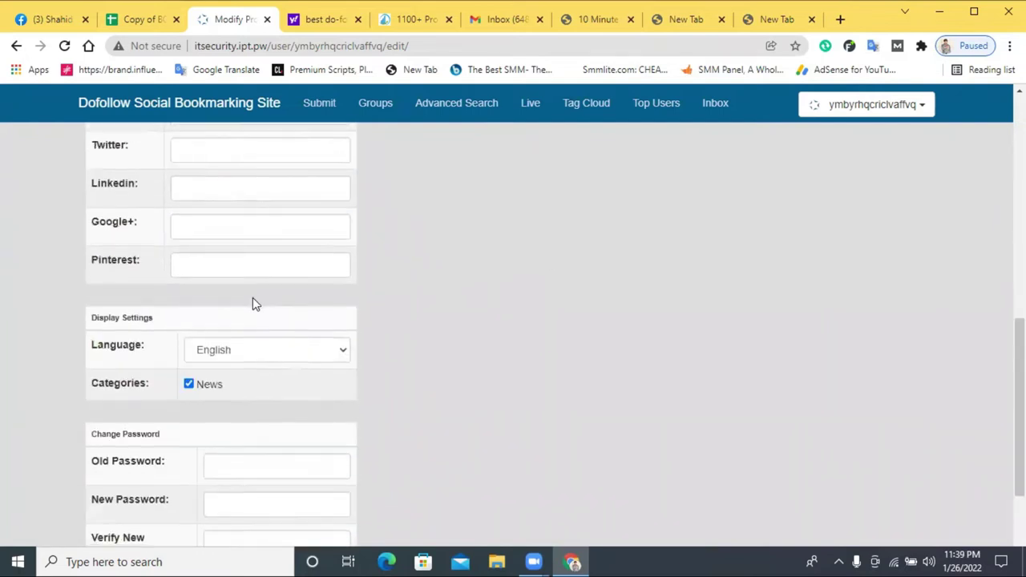
click(137, 477)
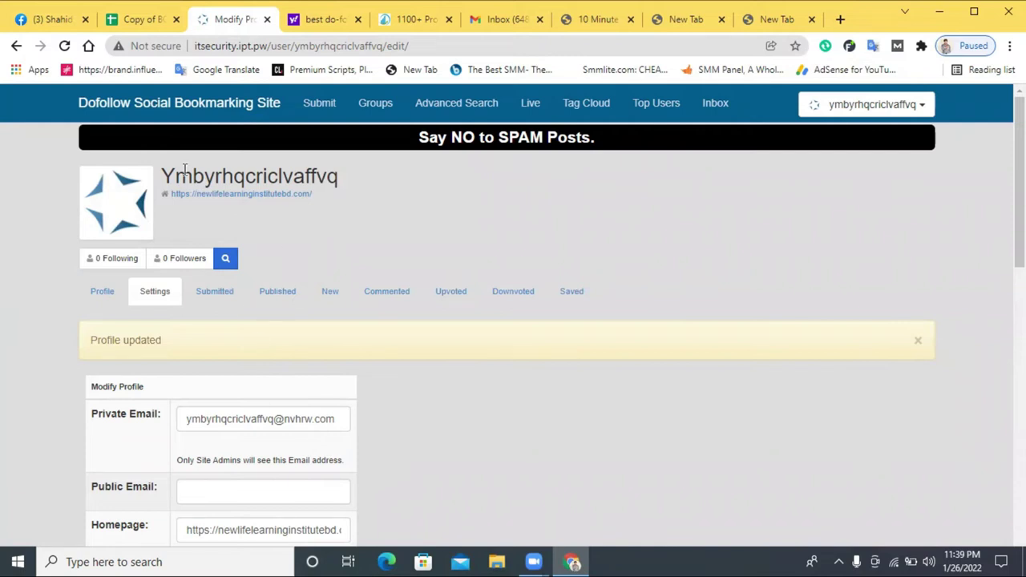
- Select the profile name heading on the bookmarking site's profile page
drag(167, 174, 361, 174)
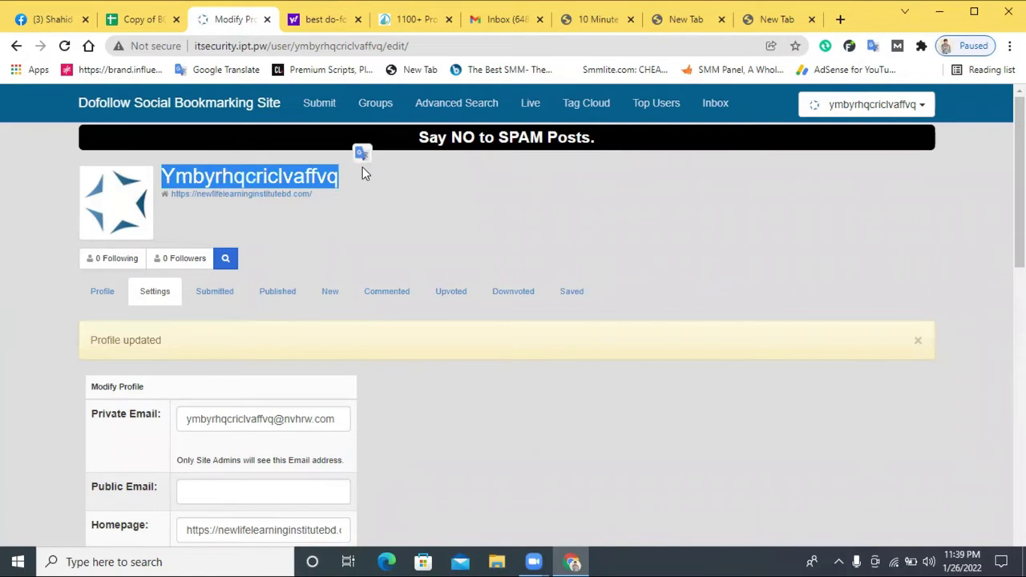
click(425, 195)
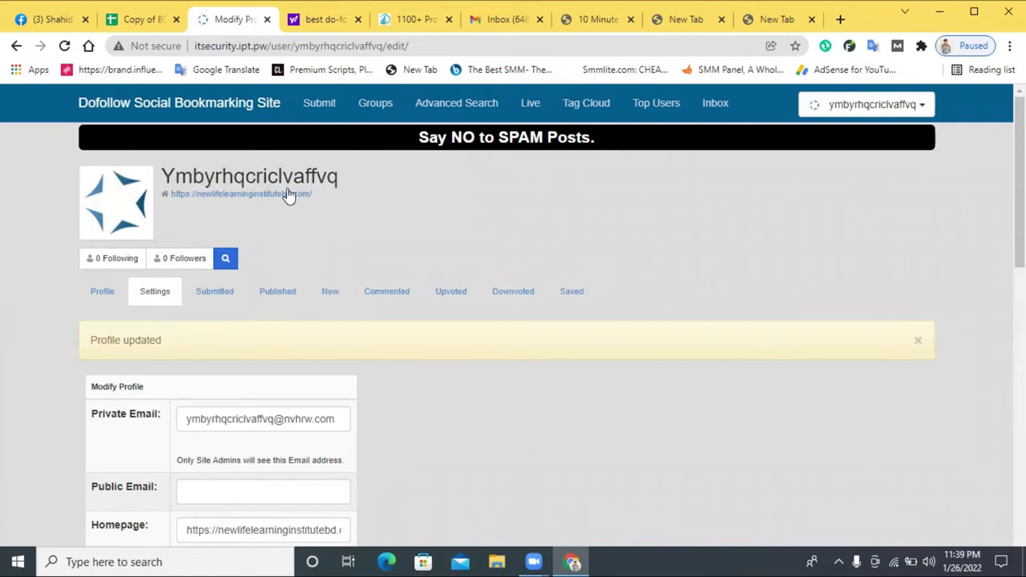
drag(164, 175, 351, 177)
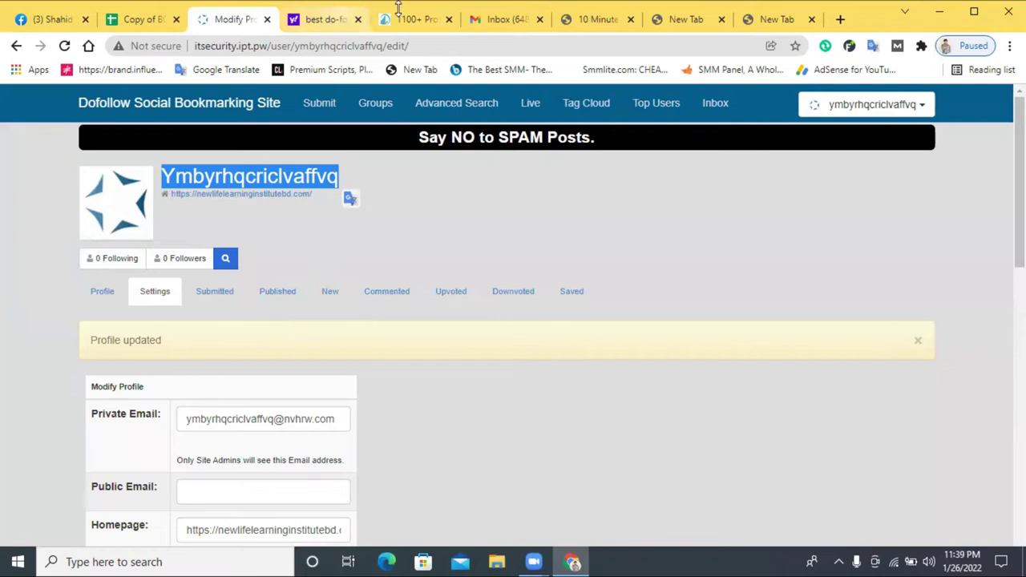
- Copy 'profile backlinking sites 2022' from the search results query box
click(321, 20)
click(210, 117)
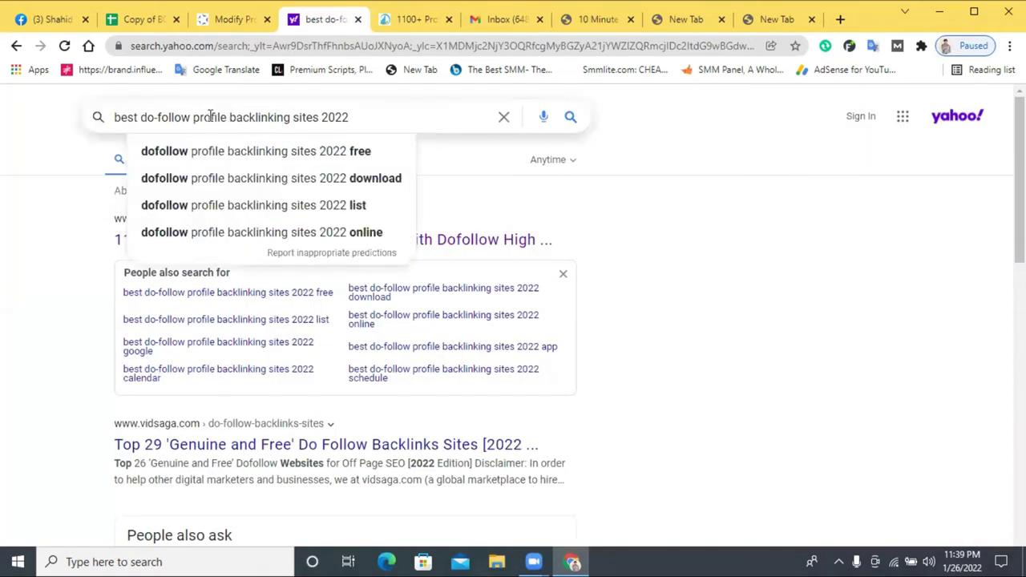
drag(331, 117, 193, 119)
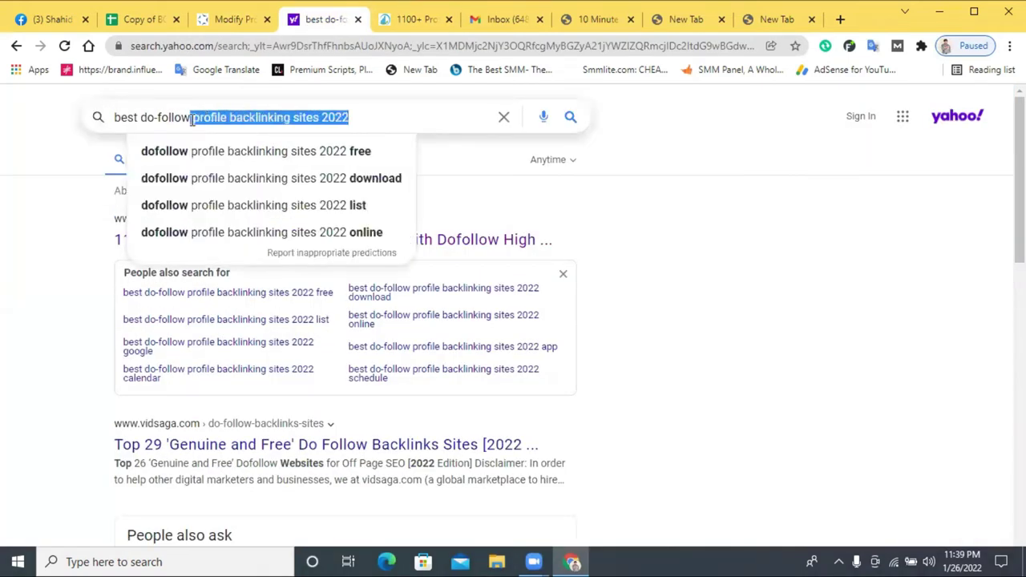
right_click(256, 113)
click(328, 169)
- Back on the profile settings, select the whole Private Email address
click(229, 19)
scroll(321, 361, down, 1)
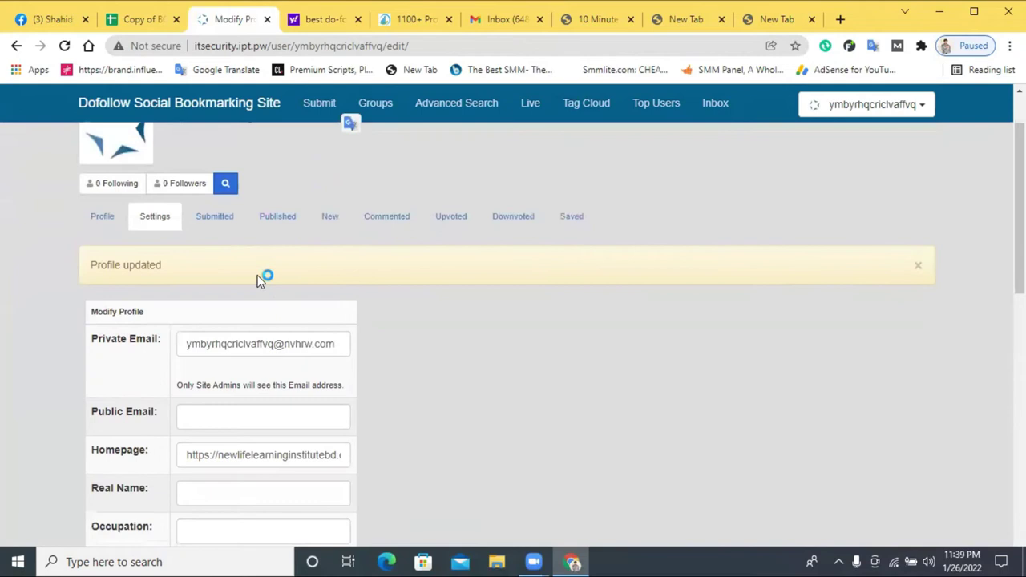
scroll(231, 265, down, 9)
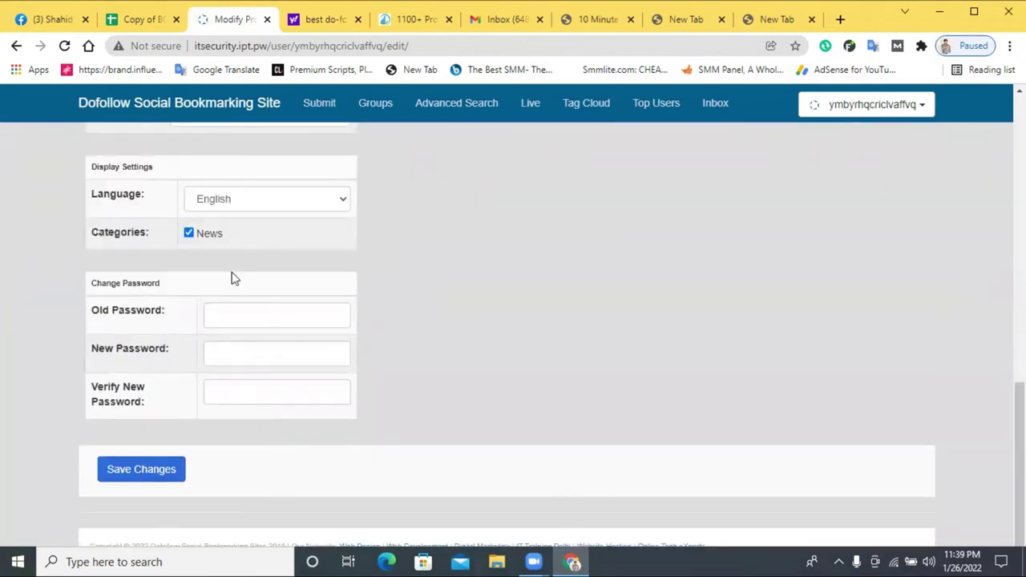
scroll(237, 289, up, 8)
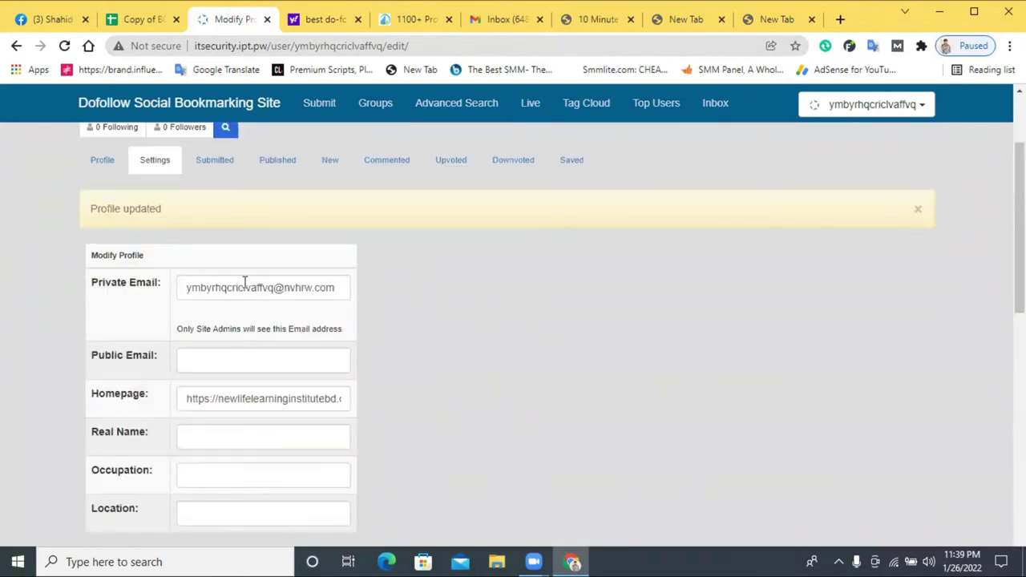
triple_click(244, 282)
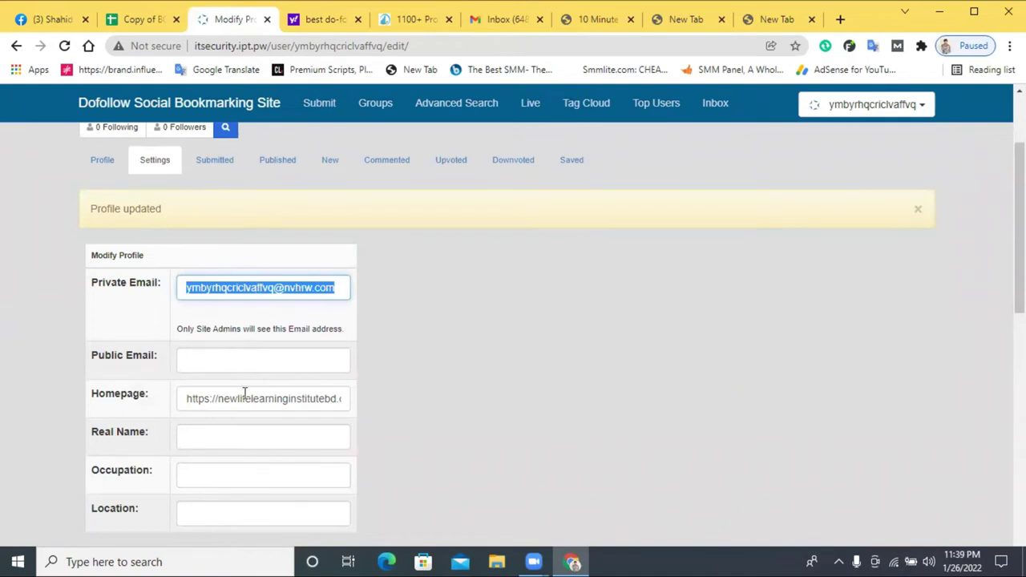
scroll(426, 280, up, 2)
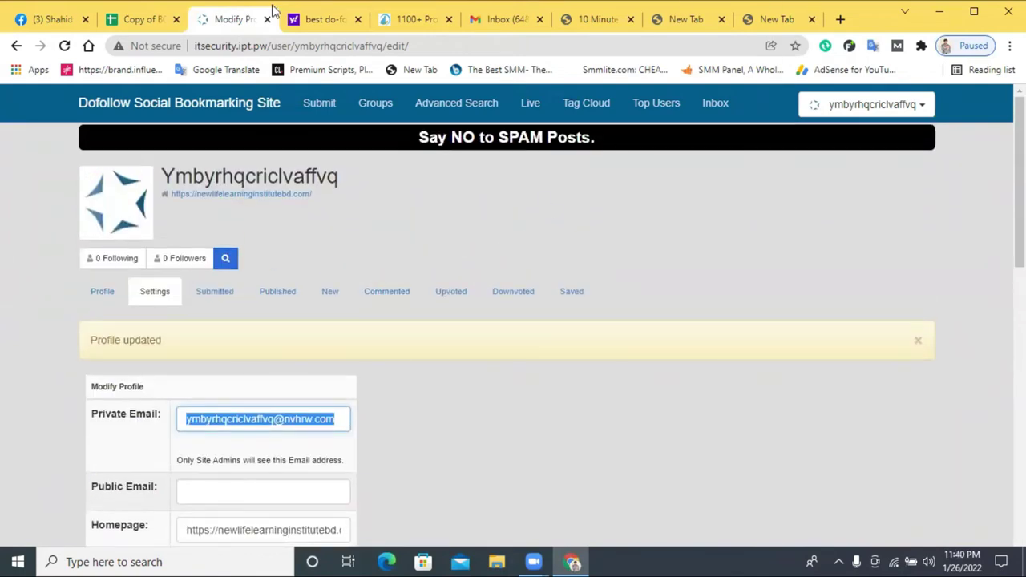
scroll(284, 408, down, 1)
click(778, 20)
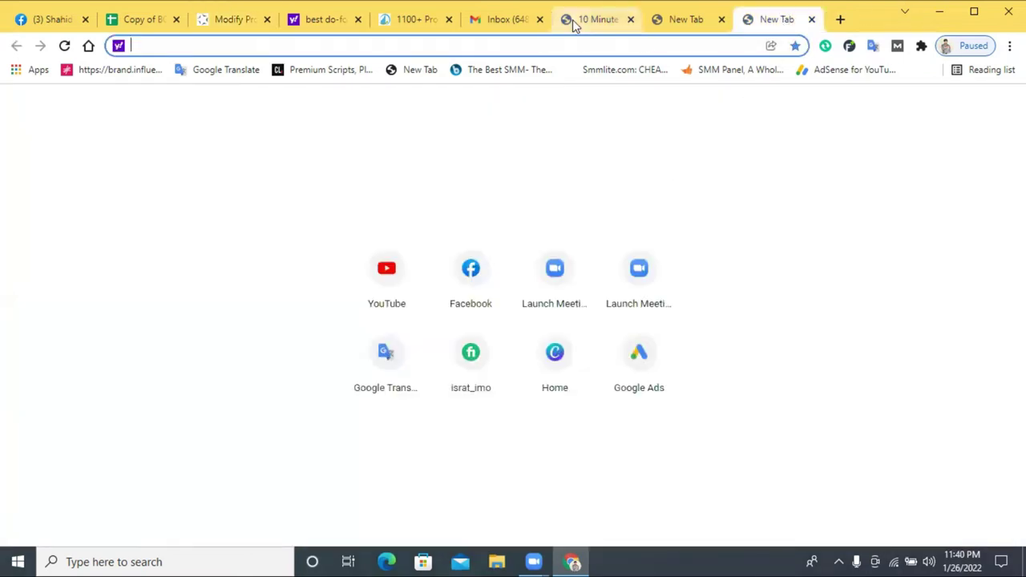
click(594, 20)
click(411, 22)
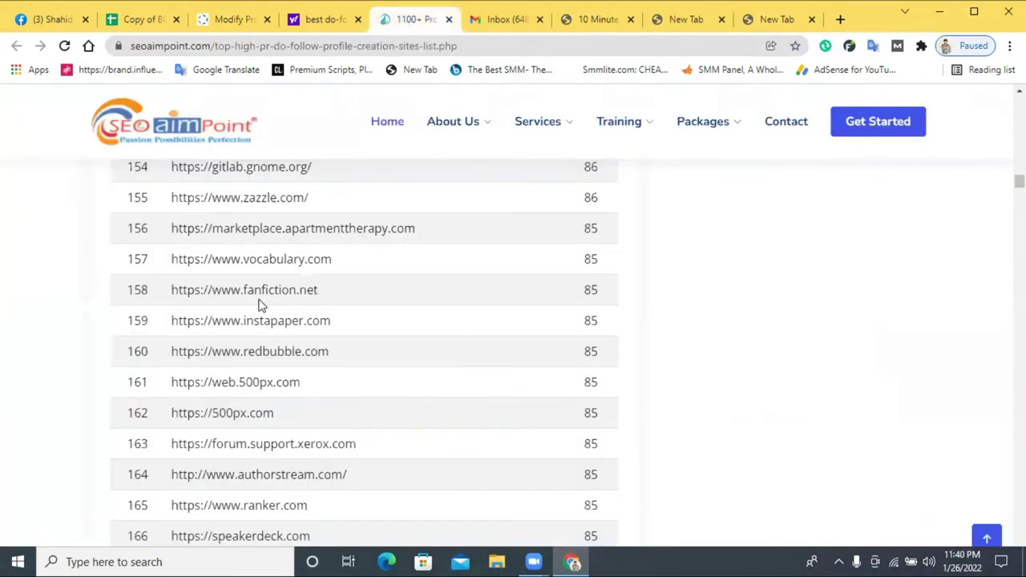
scroll(279, 302, up, 7)
scroll(279, 302, up, 17)
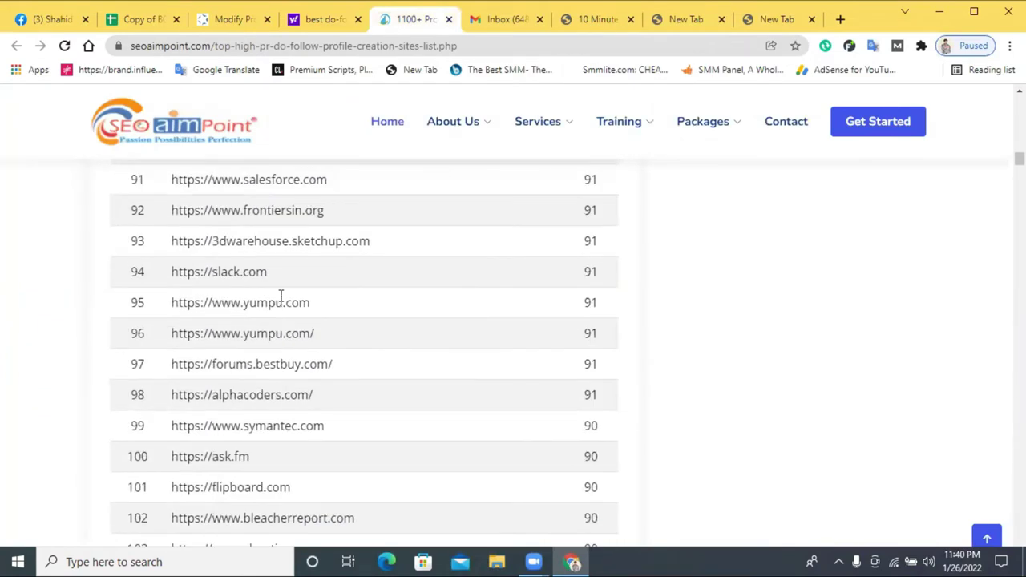
triple_click(273, 273)
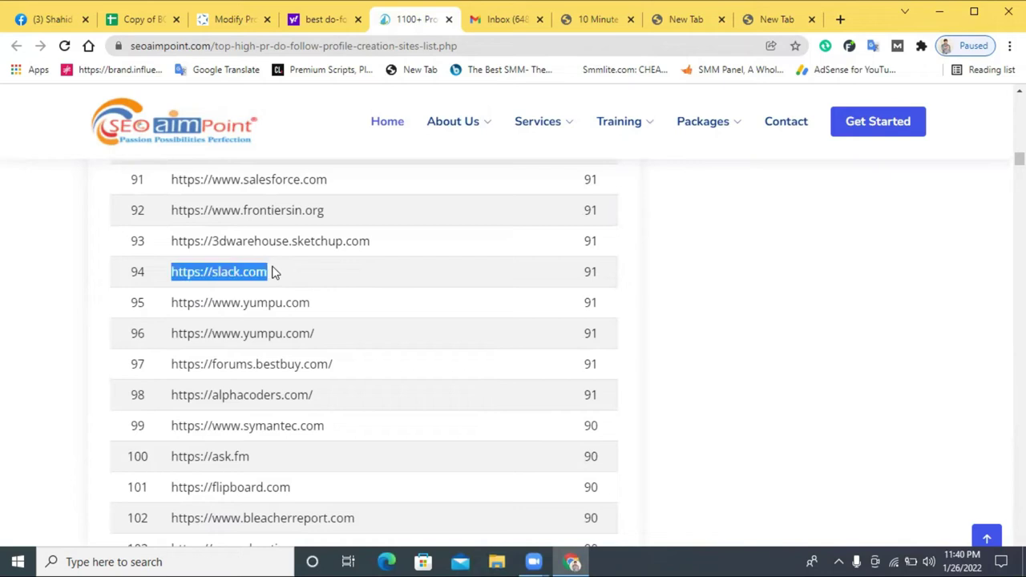
right_click(272, 274)
click(305, 277)
- Open slack.com in the spare tab, dismiss the announcement banner and choose Try for free
click(782, 23)
right_click(471, 41)
click(552, 160)
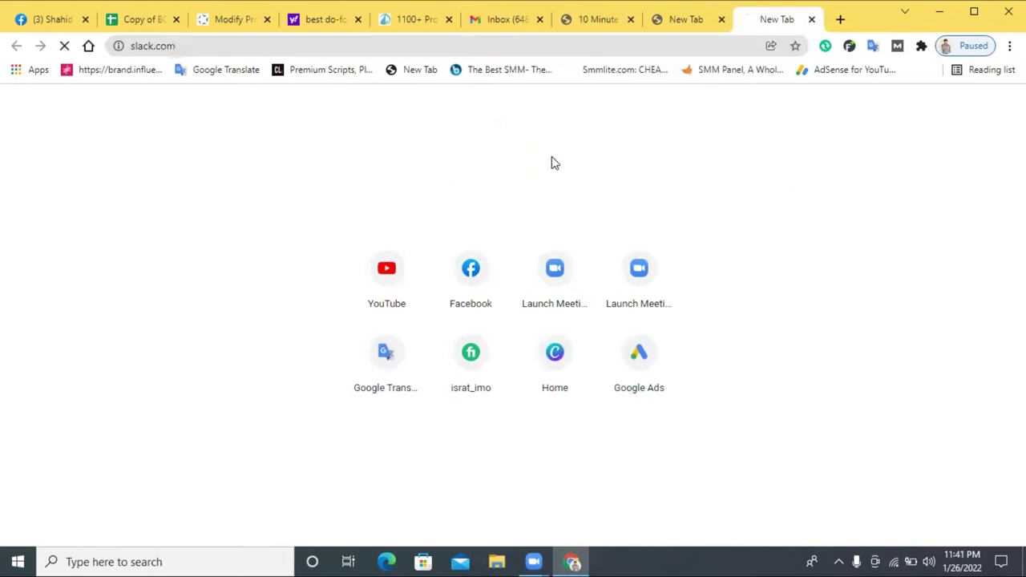
click(721, 19)
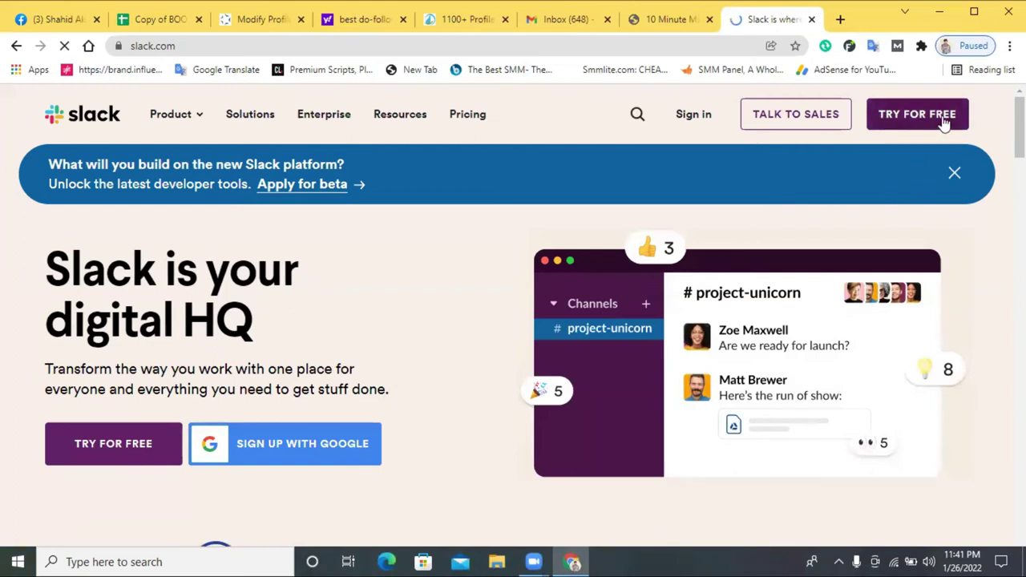
scroll(829, 222, down, 4)
scroll(957, 190, up, 4)
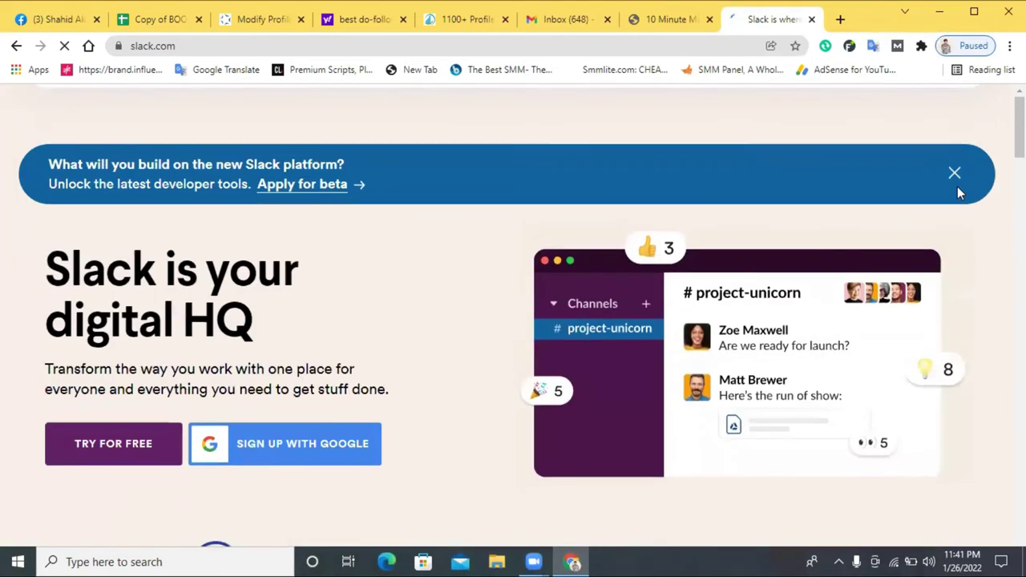
click(955, 175)
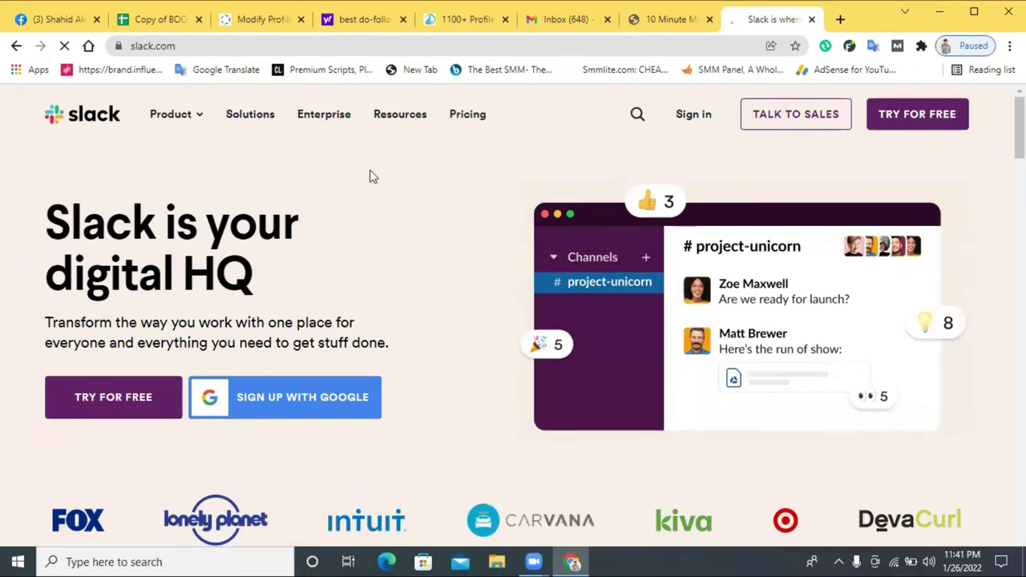
click(913, 119)
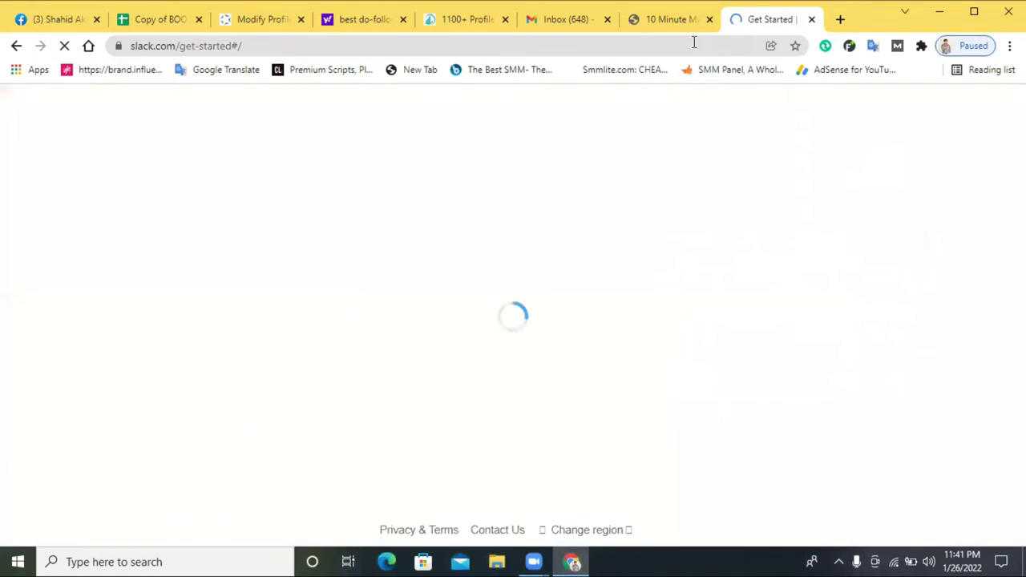
click(666, 22)
scroll(329, 391, down, 4)
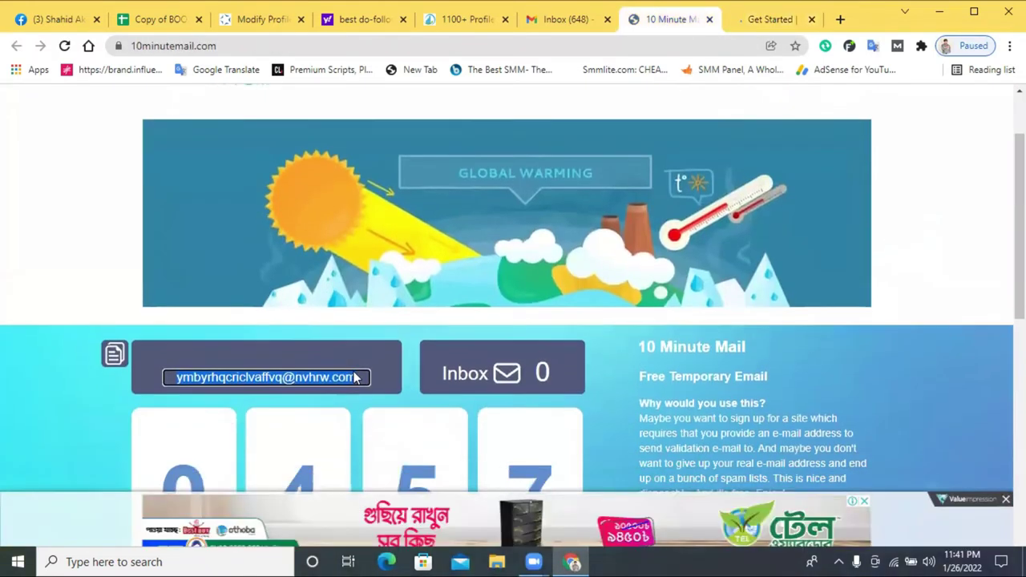
right_click(316, 178)
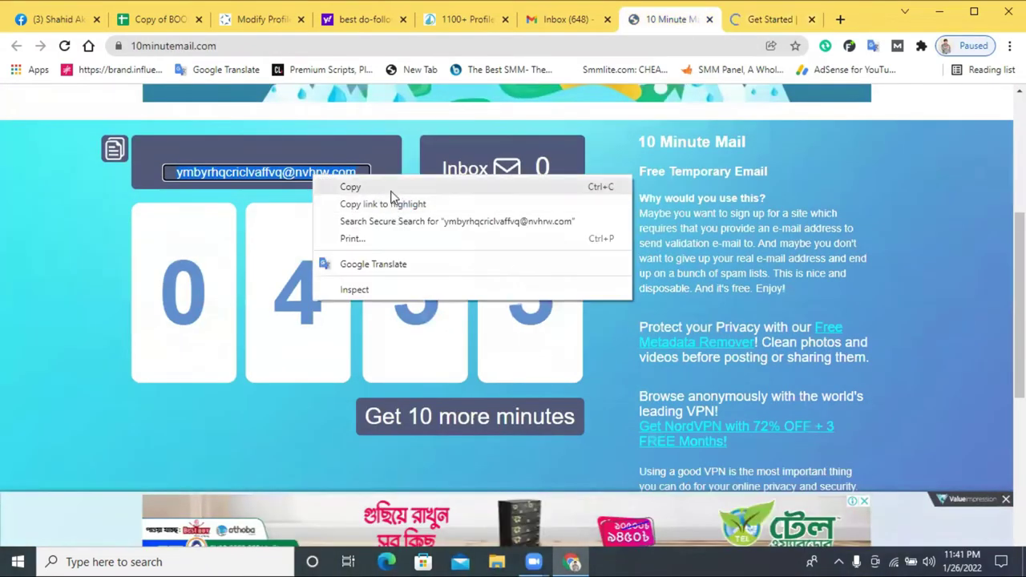
click(393, 188)
click(766, 19)
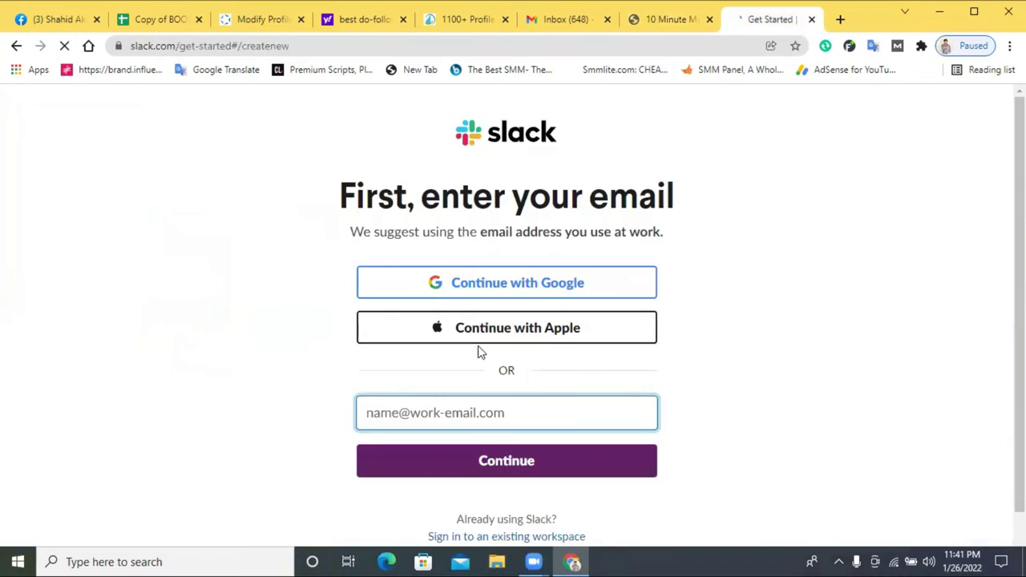
right_click(449, 413)
click(486, 299)
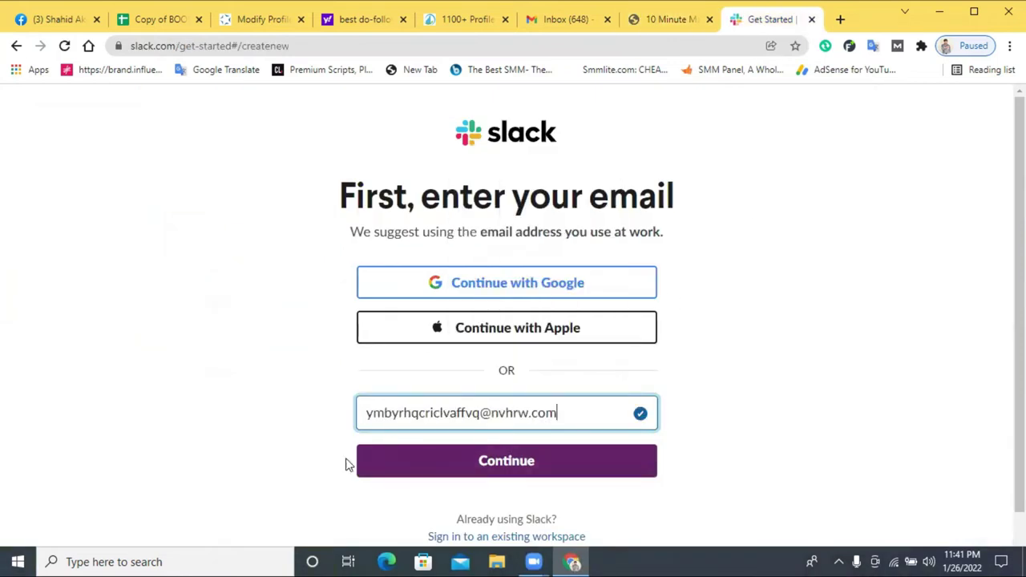
scroll(513, 417, down, 1)
click(522, 416)
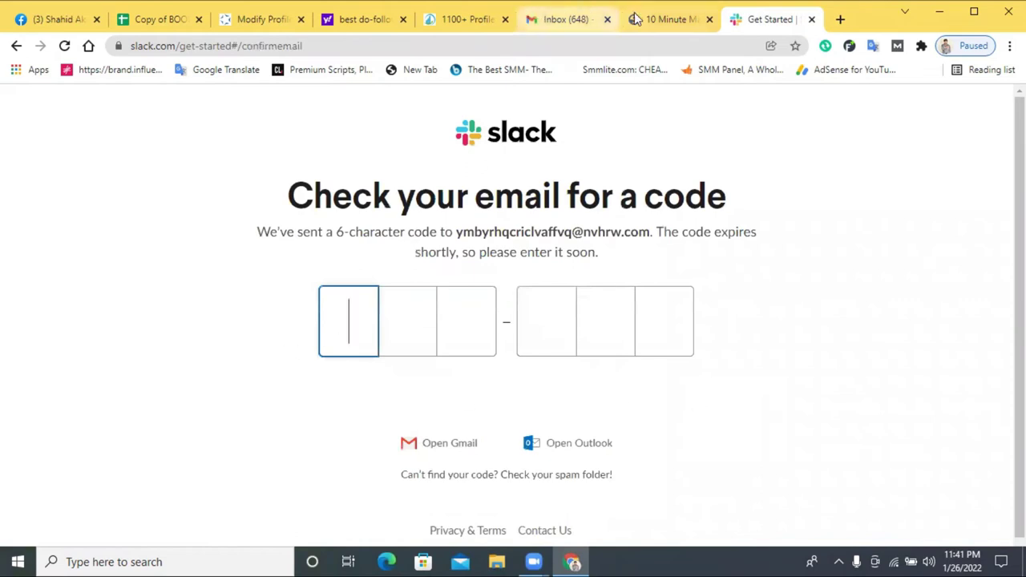
click(667, 19)
scroll(519, 371, down, 3)
scroll(519, 371, down, 3)
scroll(519, 365, up, 7)
scroll(517, 352, down, 3)
scroll(517, 347, down, 4)
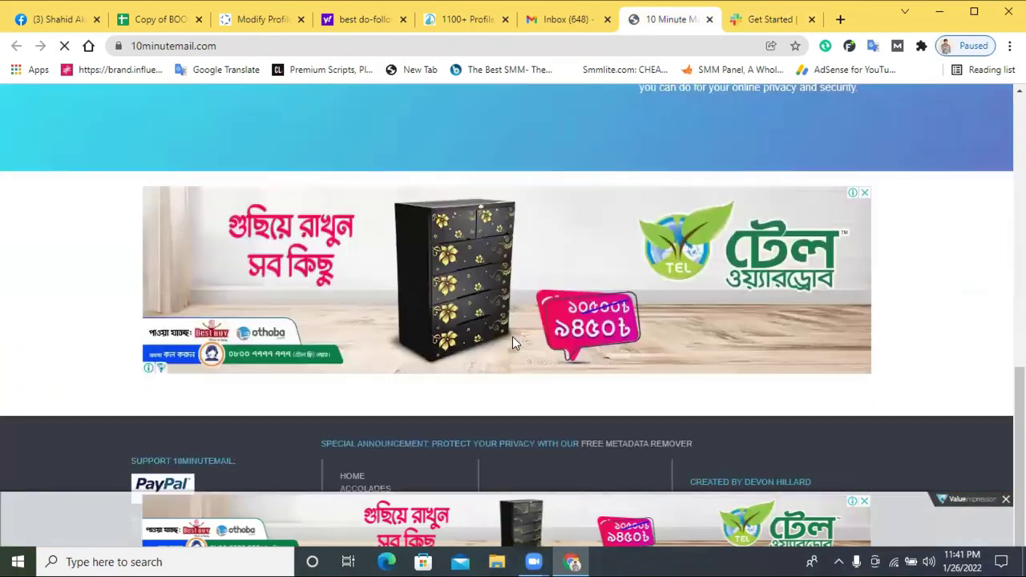
scroll(513, 339, up, 2)
scroll(513, 316, up, 1)
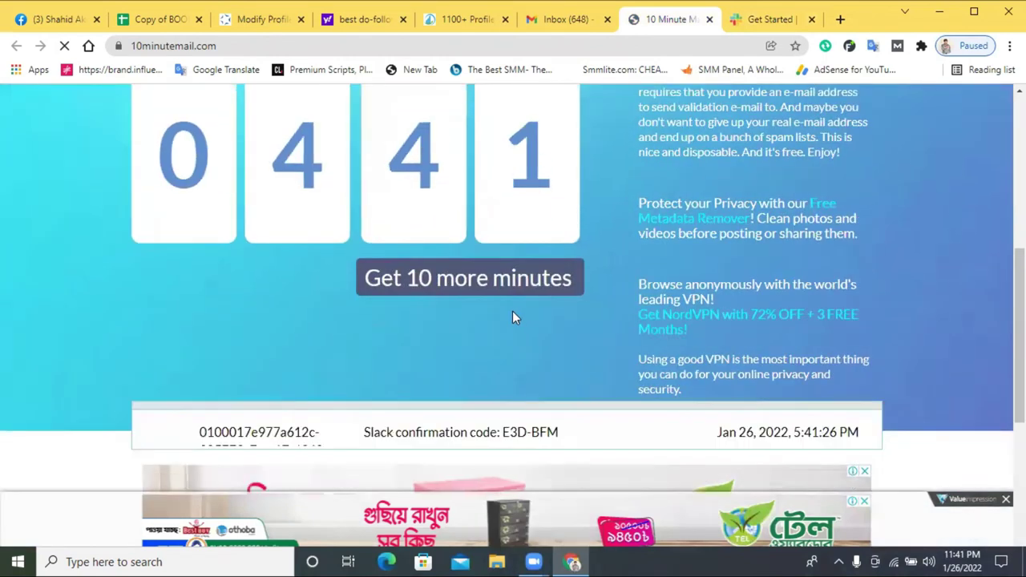
scroll(481, 321, down, 3)
click(428, 213)
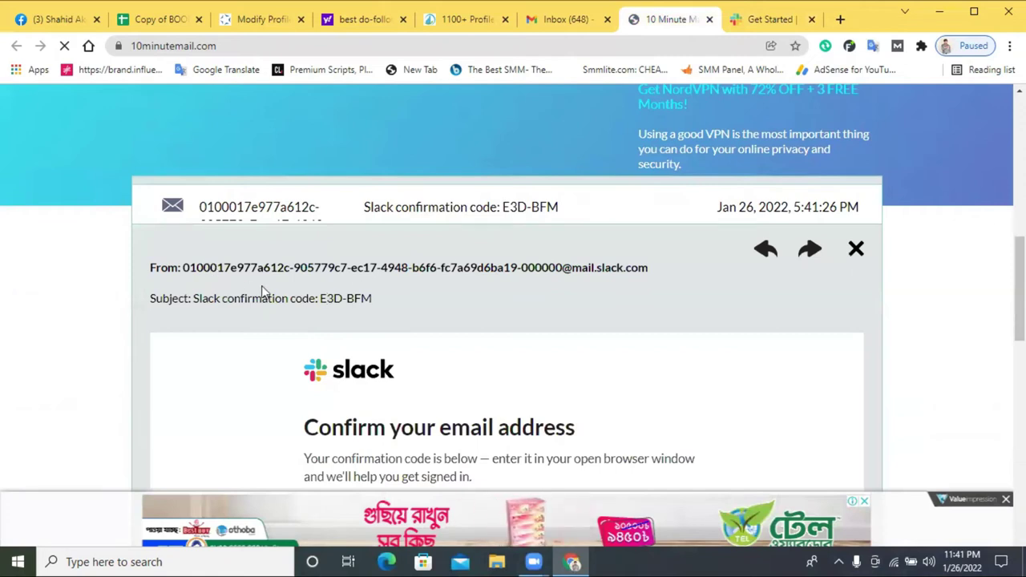
drag(375, 298, 320, 298)
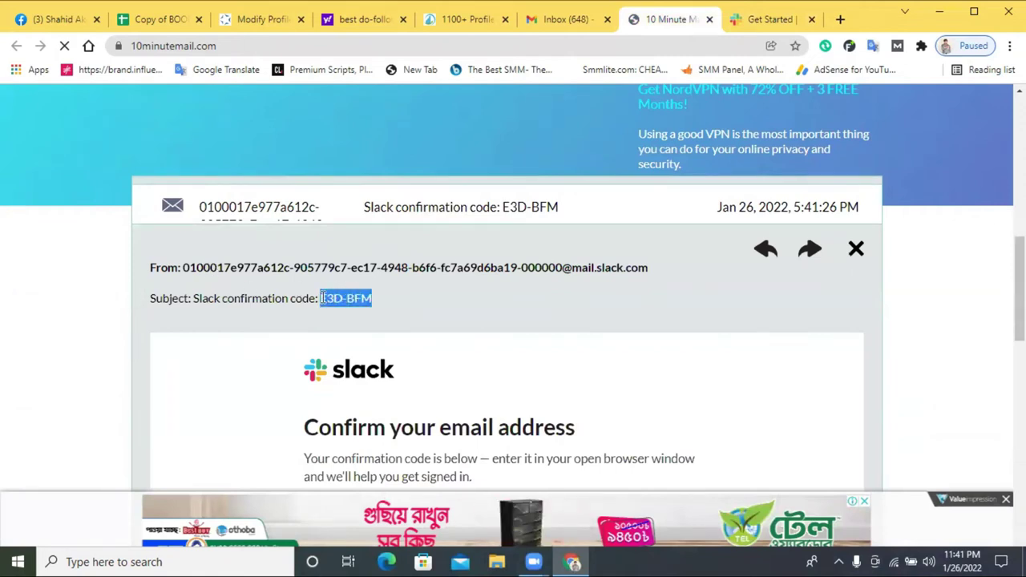
right_click(338, 299)
click(401, 307)
- Paste the code into Slack's confirmation code boxes
click(746, 20)
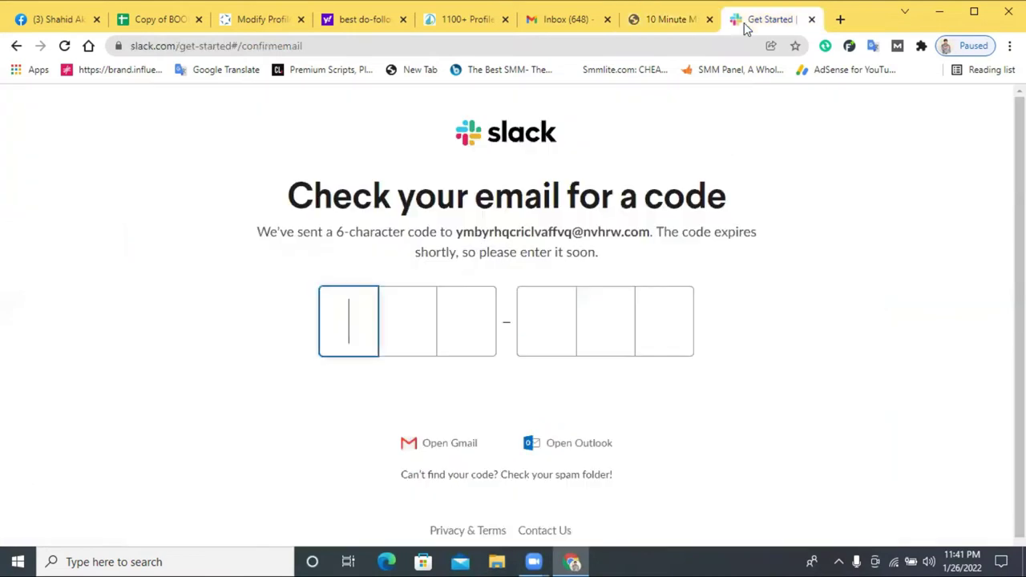
right_click(353, 315)
click(408, 189)
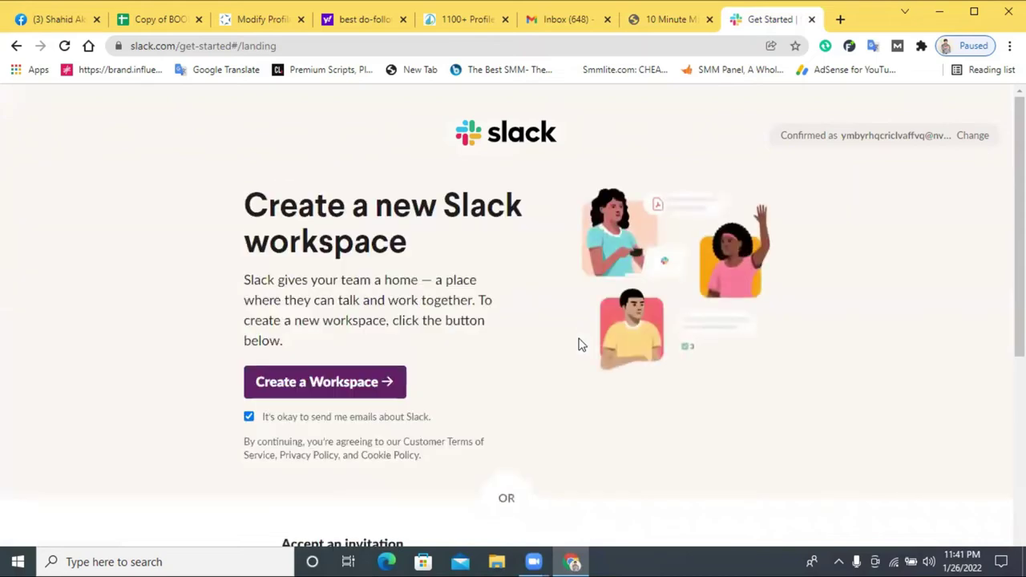
- Choose to join the Nvhrw workspace and bring up its account signup form
click(327, 392)
scroll(459, 371, down, 5)
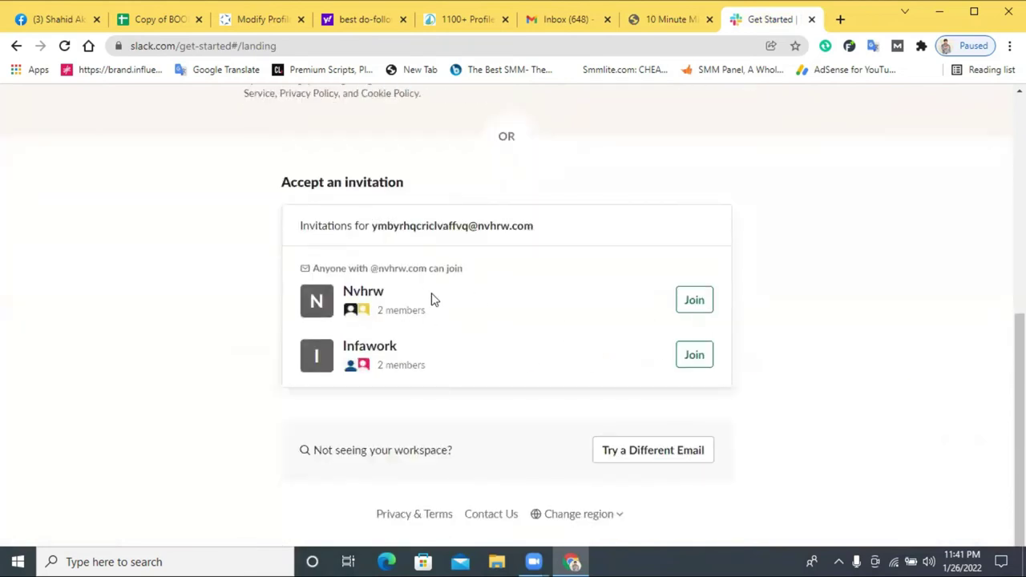
click(694, 303)
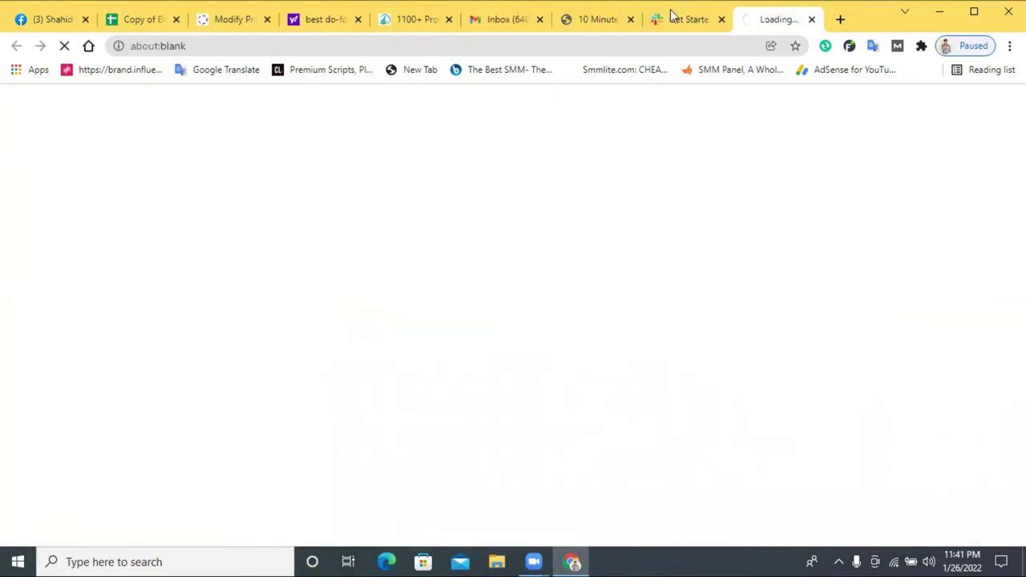
click(695, 21)
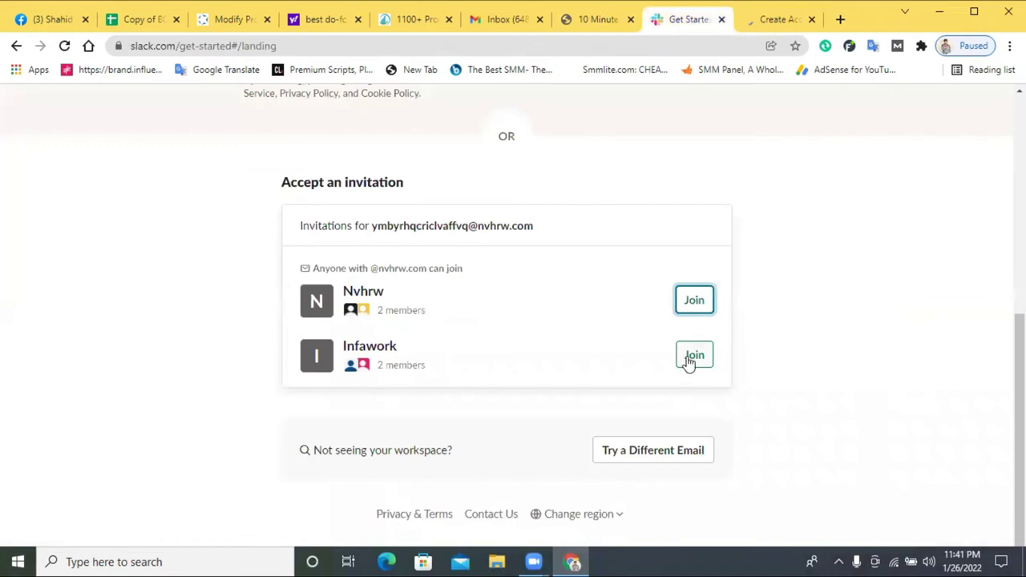
click(758, 19)
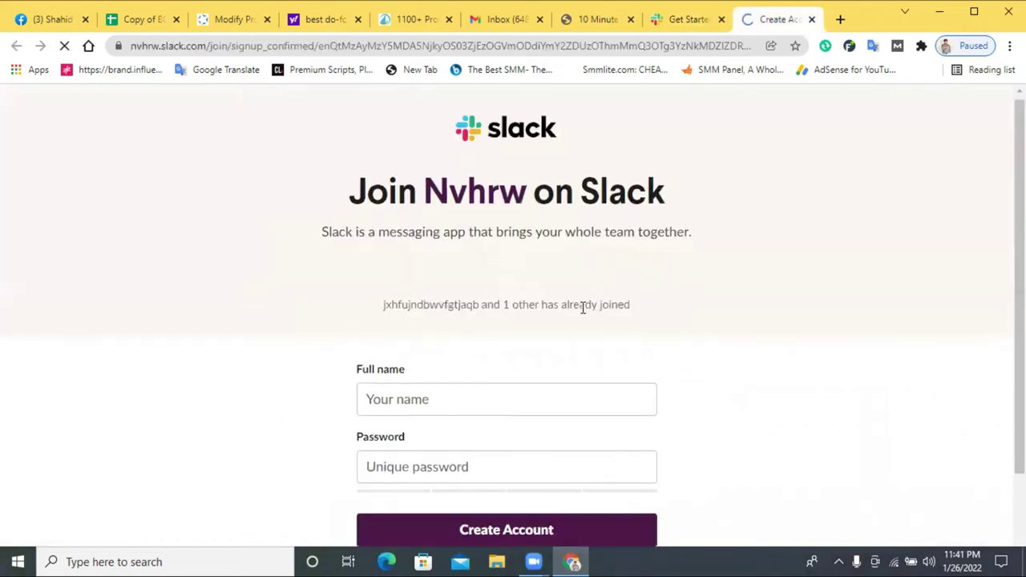
scroll(481, 321, down, 1)
- Enter the full name and a password, then create the Nvhrw Slack account
click(447, 297)
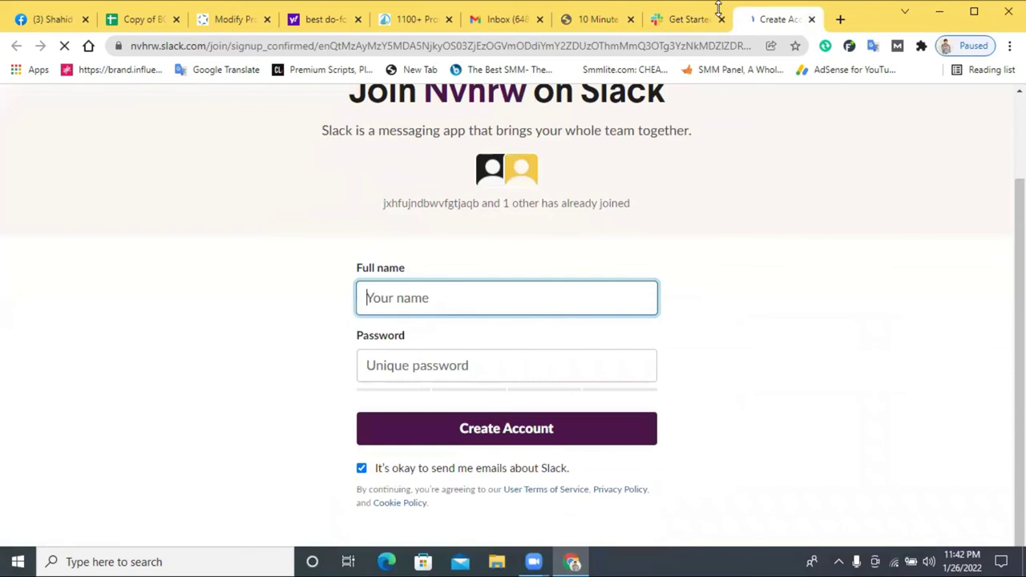
click(665, 18)
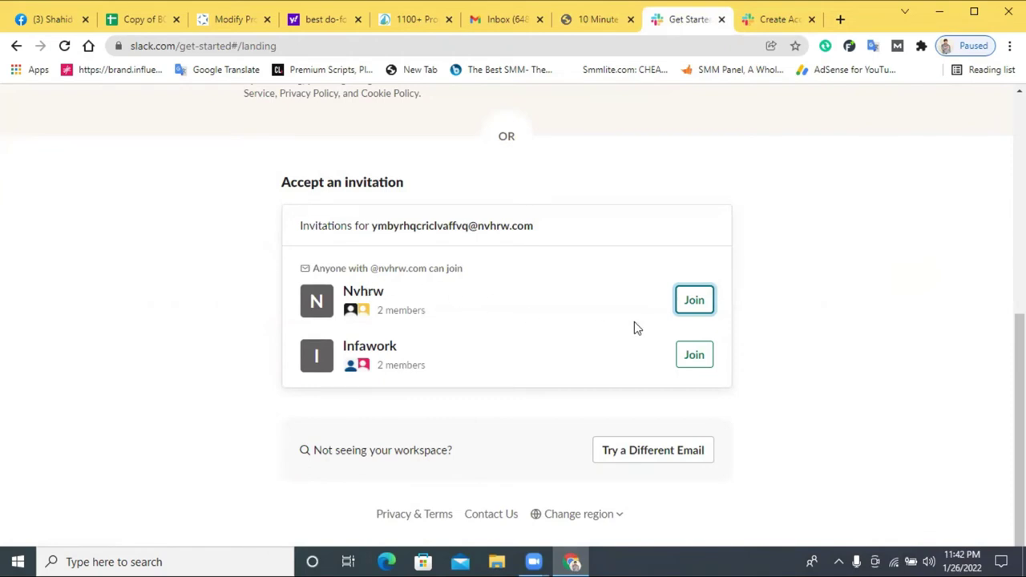
click(785, 21)
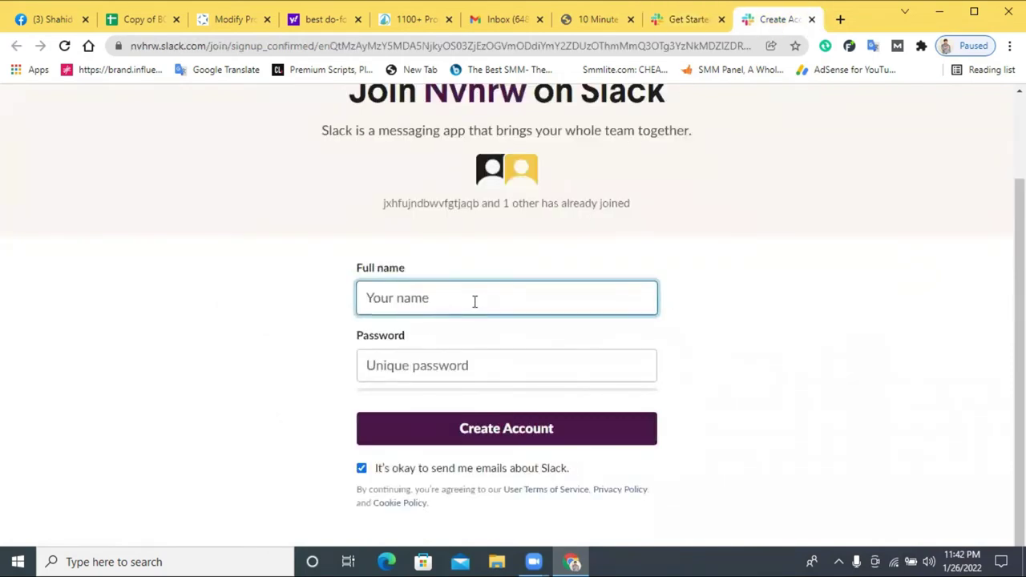
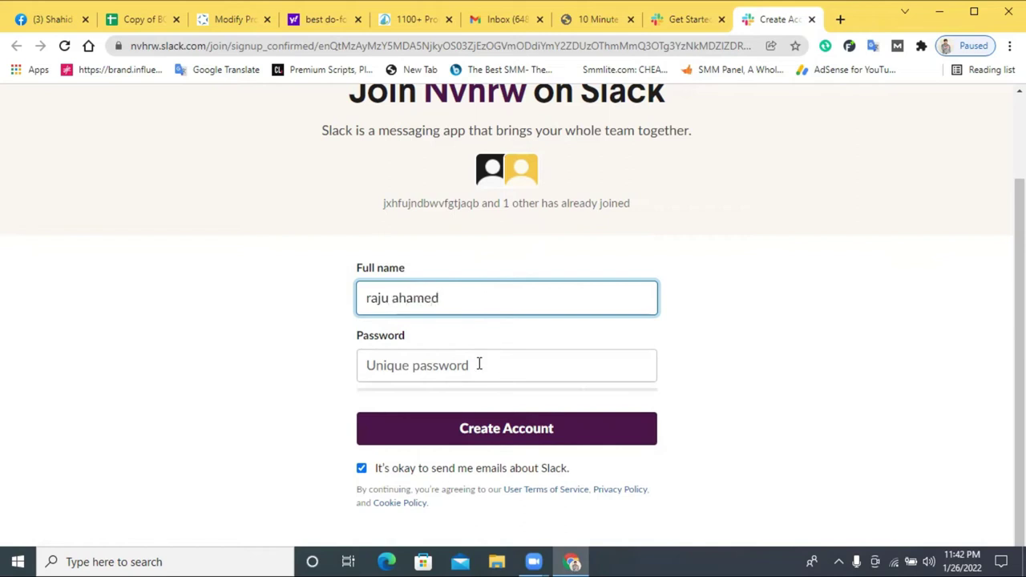
click(479, 364)
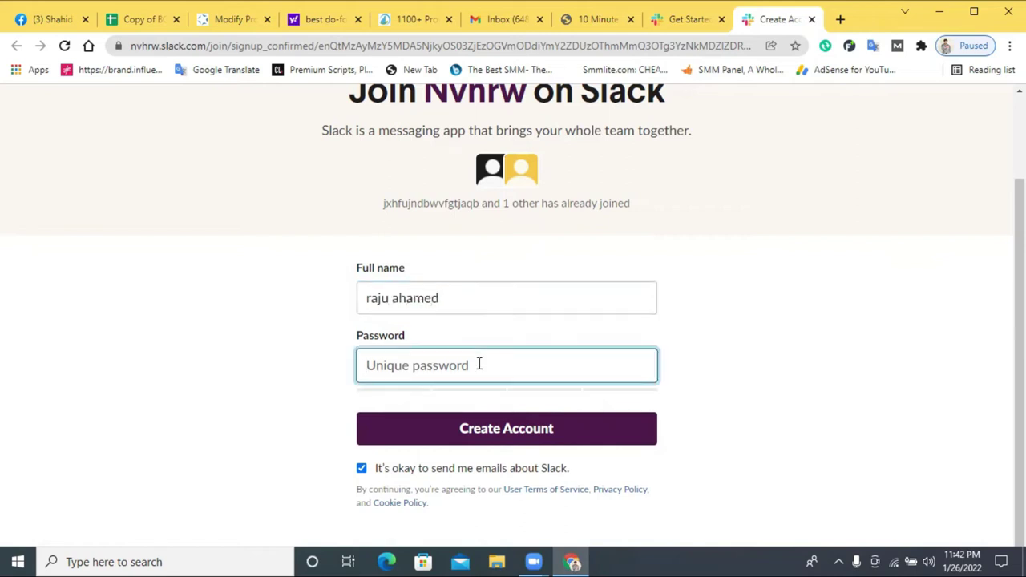
text(•••••)
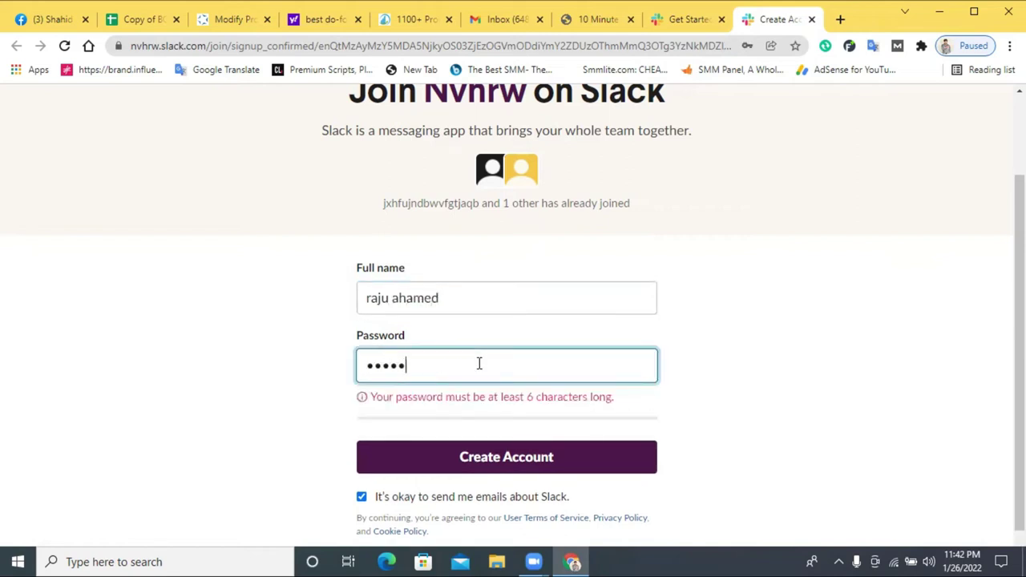
text(••••)
click(495, 442)
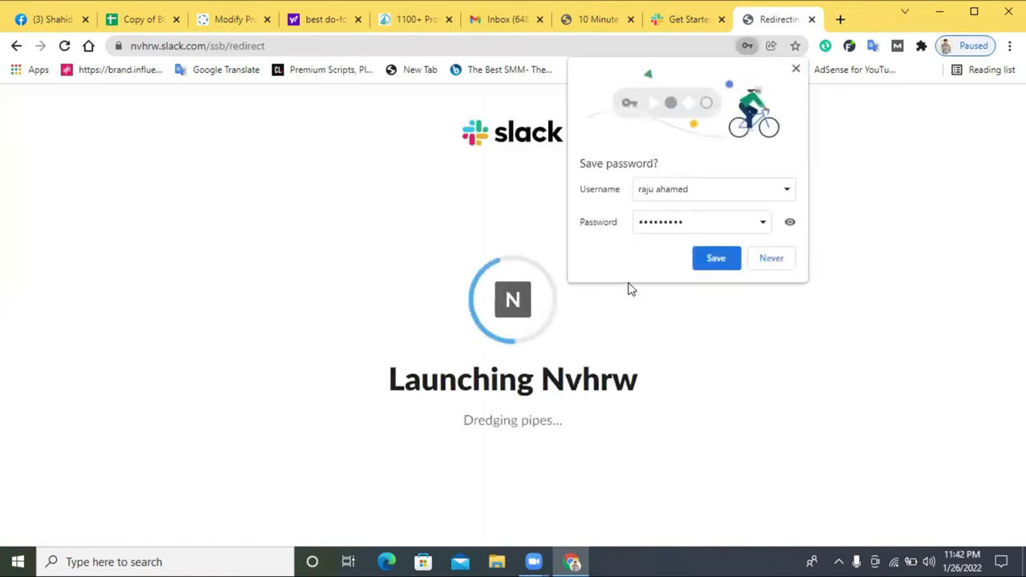
- Save the login in the browser and open the workspace in Slack's web client
click(710, 263)
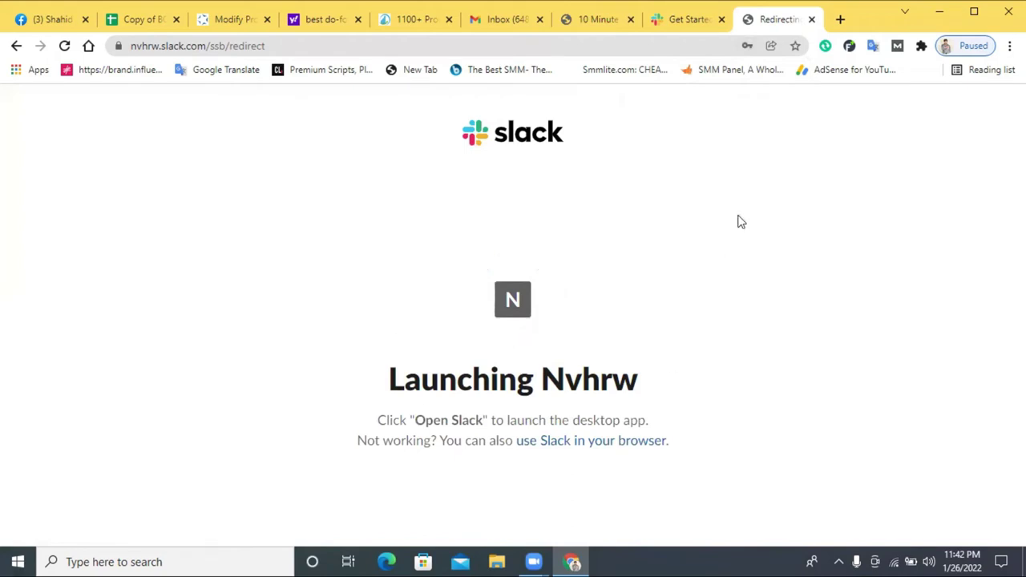
click(575, 442)
click(721, 19)
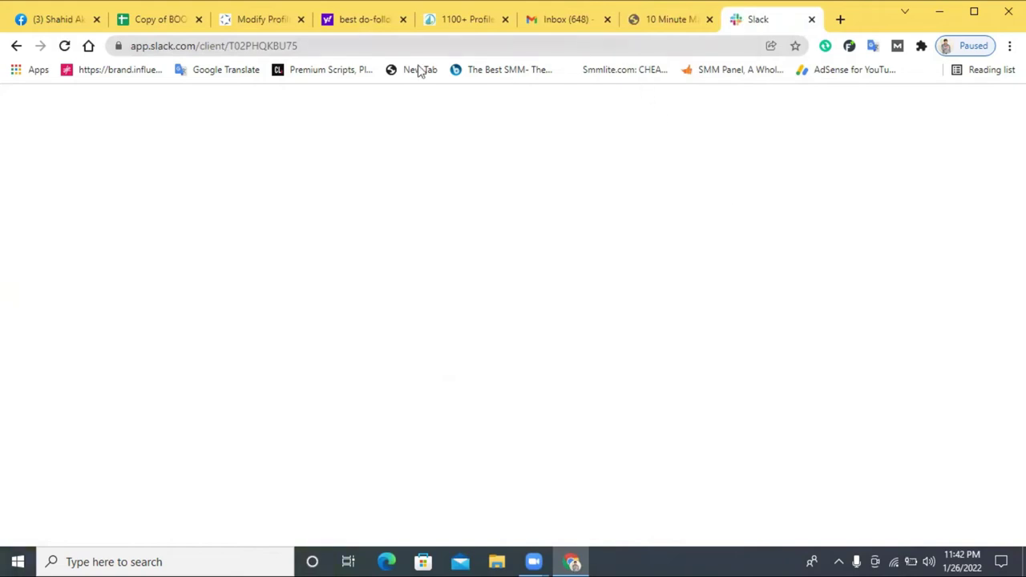
click(187, 22)
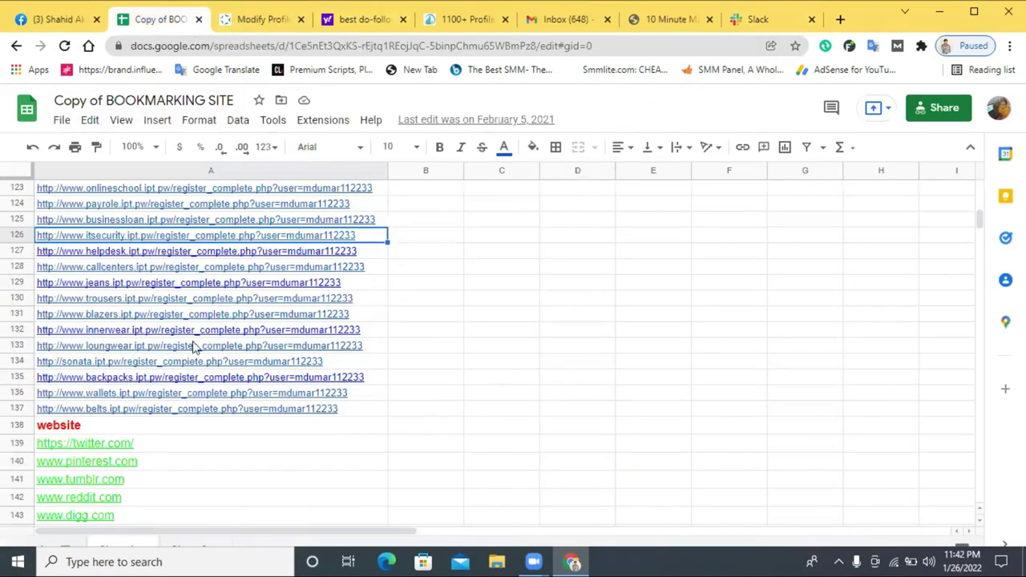
click(753, 20)
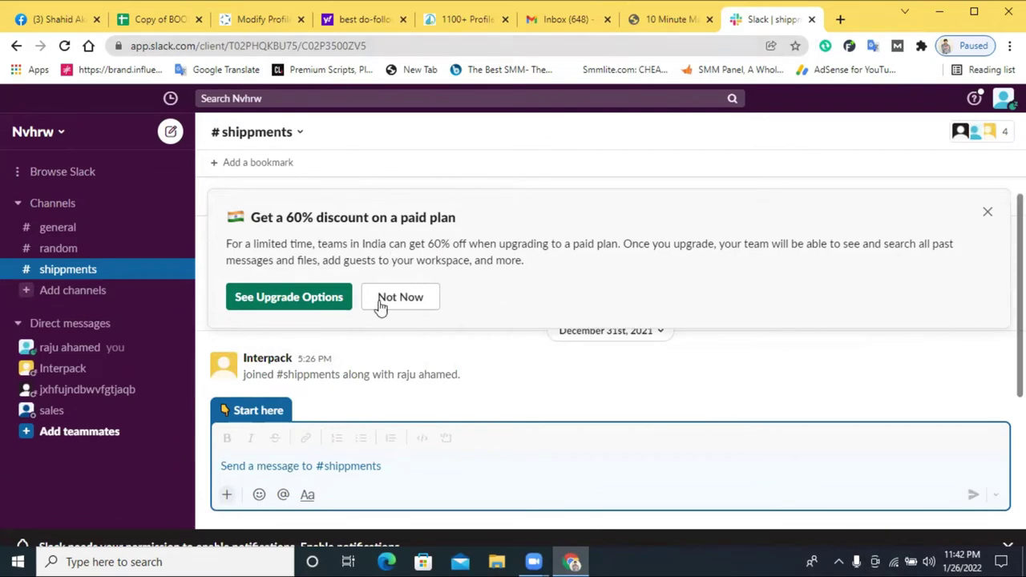
- Dismiss the paid-plan discount offer and open Edit profile from the avatar menu
click(988, 215)
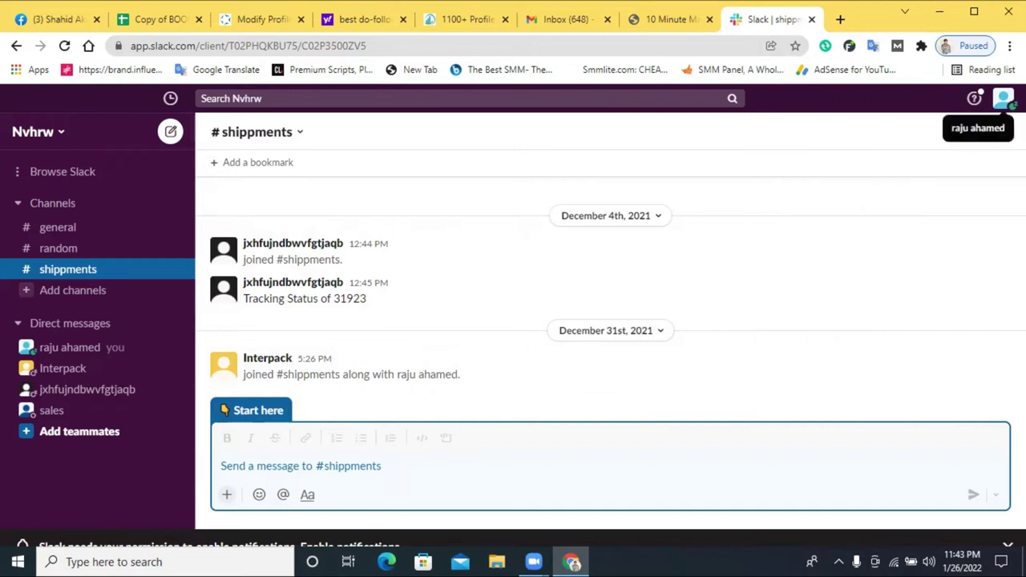
click(1004, 99)
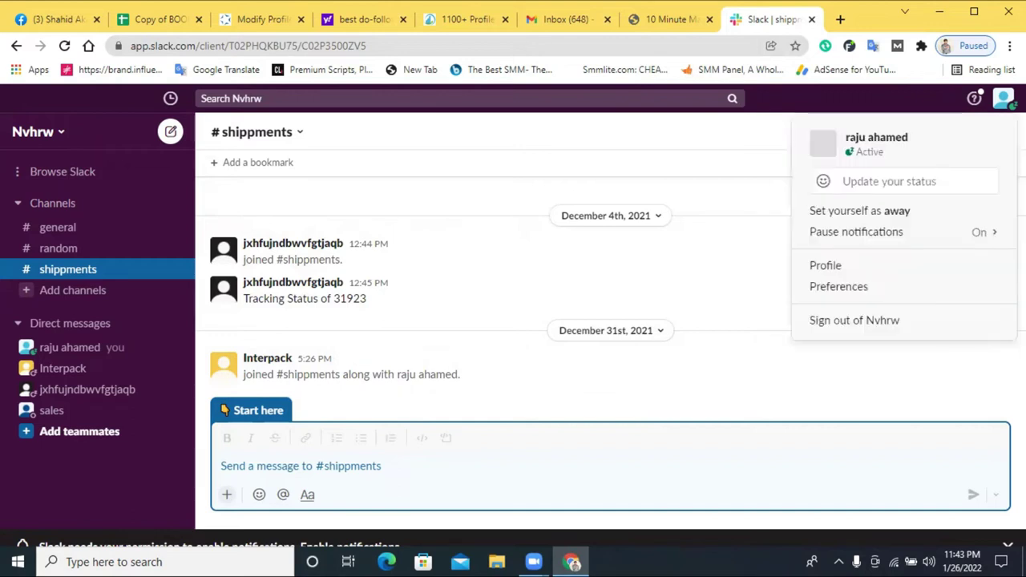
click(834, 269)
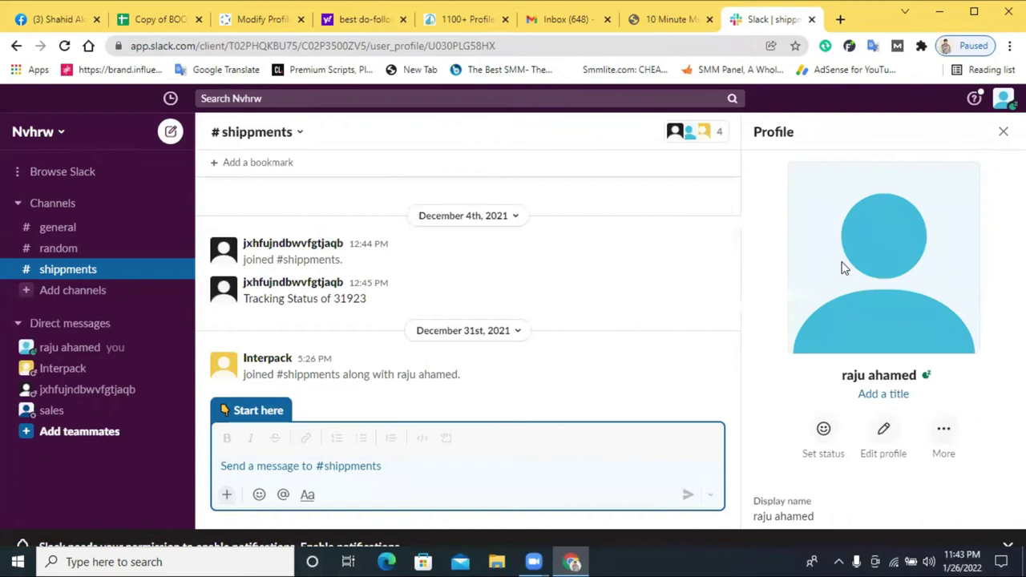
scroll(890, 344, down, 1)
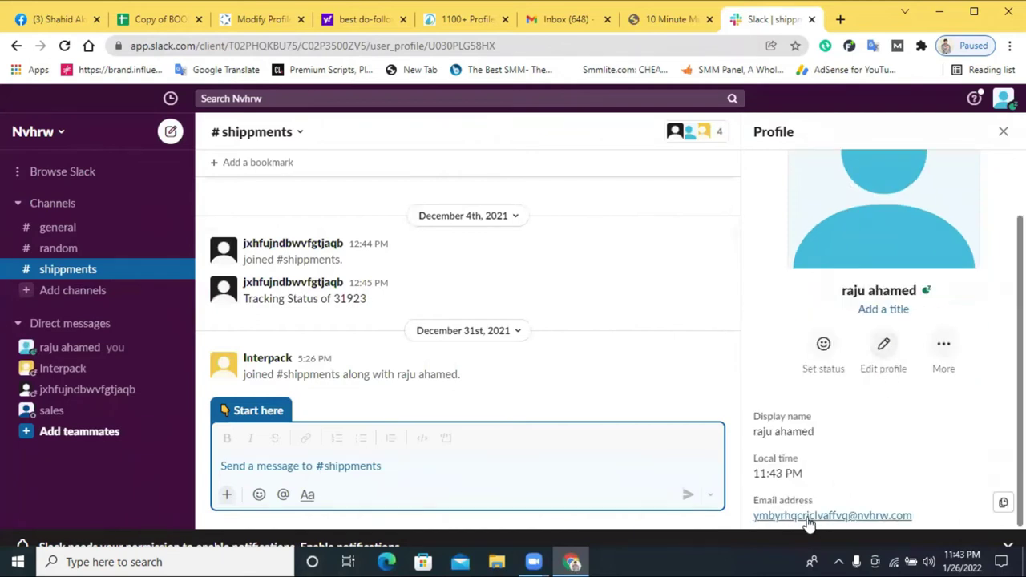
click(884, 345)
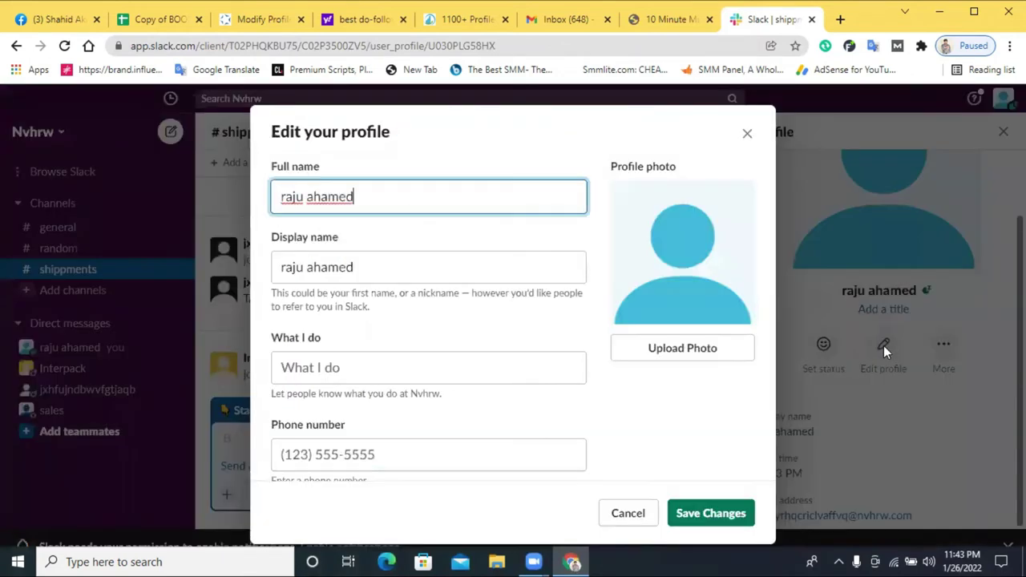
scroll(357, 374, down, 3)
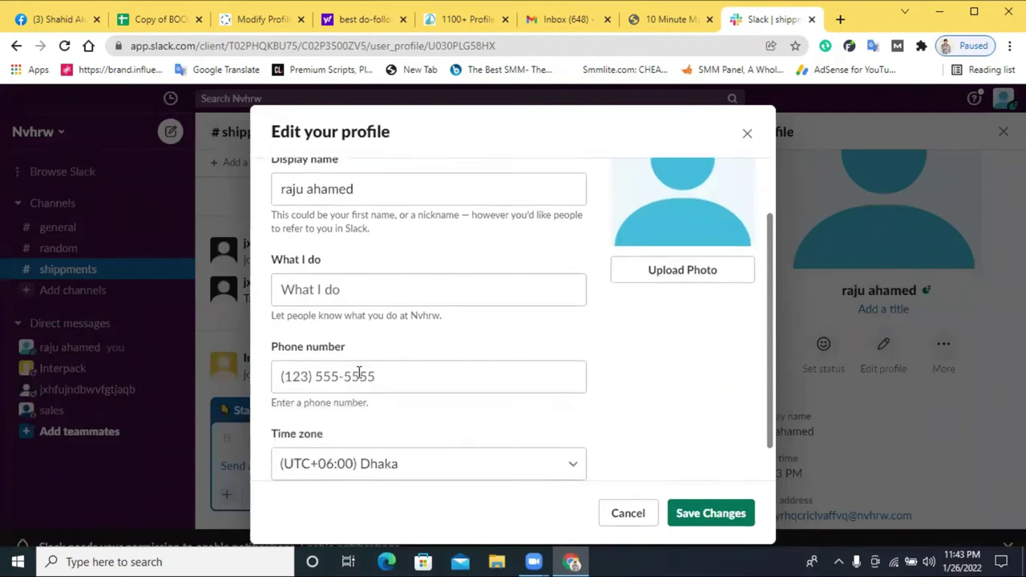
scroll(493, 318, up, 2)
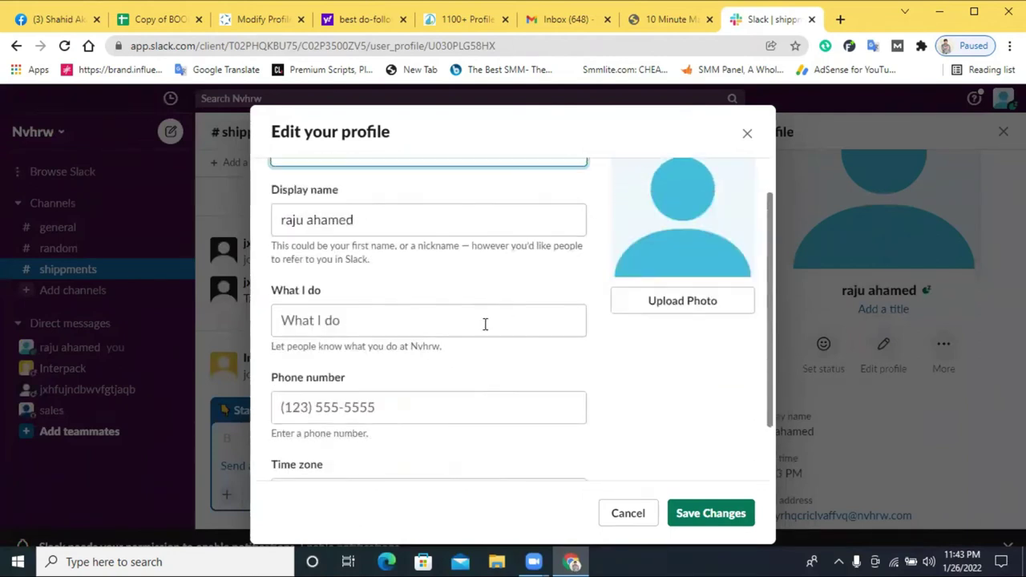
- Paste into What I do, then copy the newlifelearninginstitutebd.com address from a new tab
click(409, 319)
right_click(409, 316)
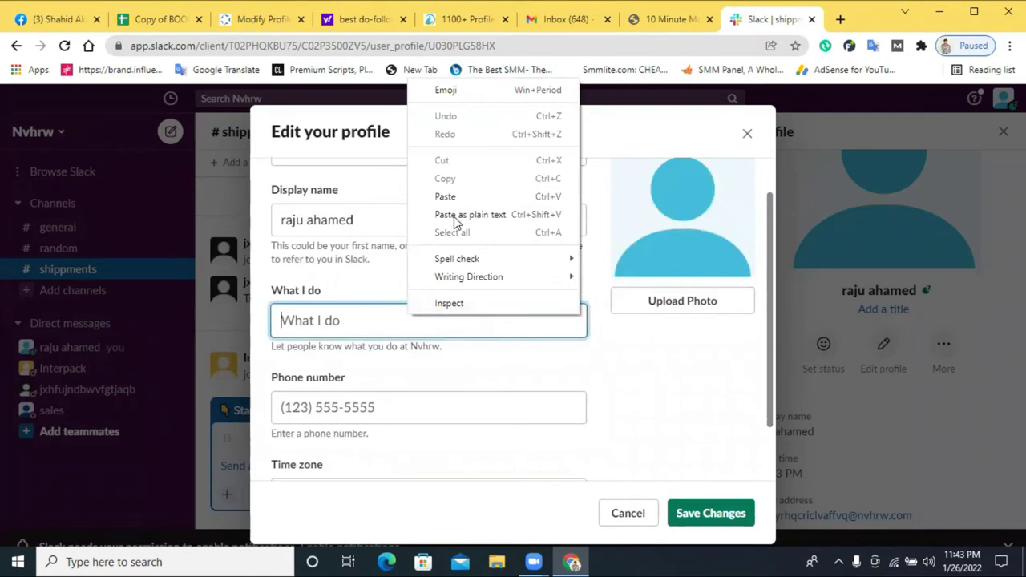
click(449, 197)
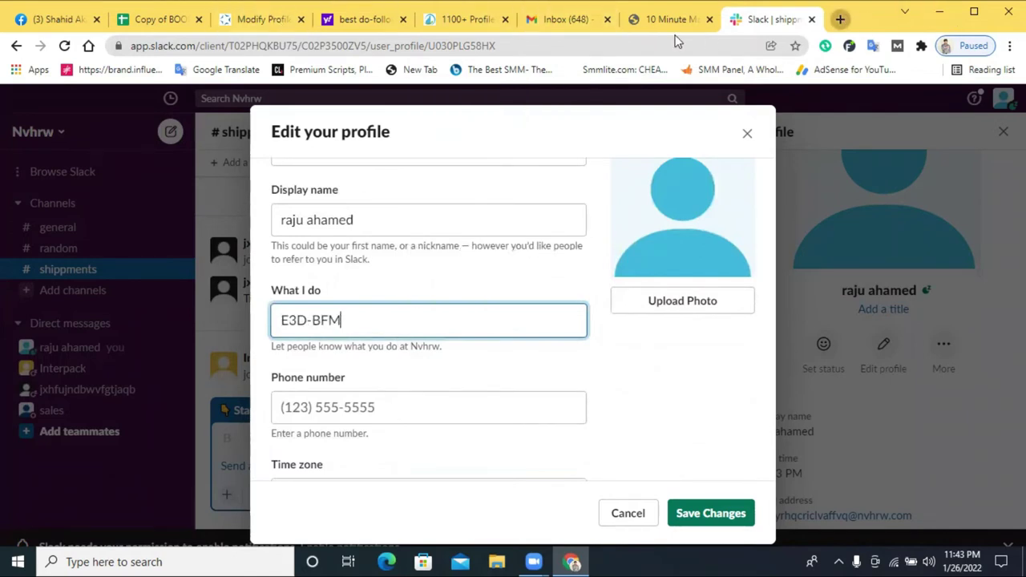
click(840, 20)
text(n)
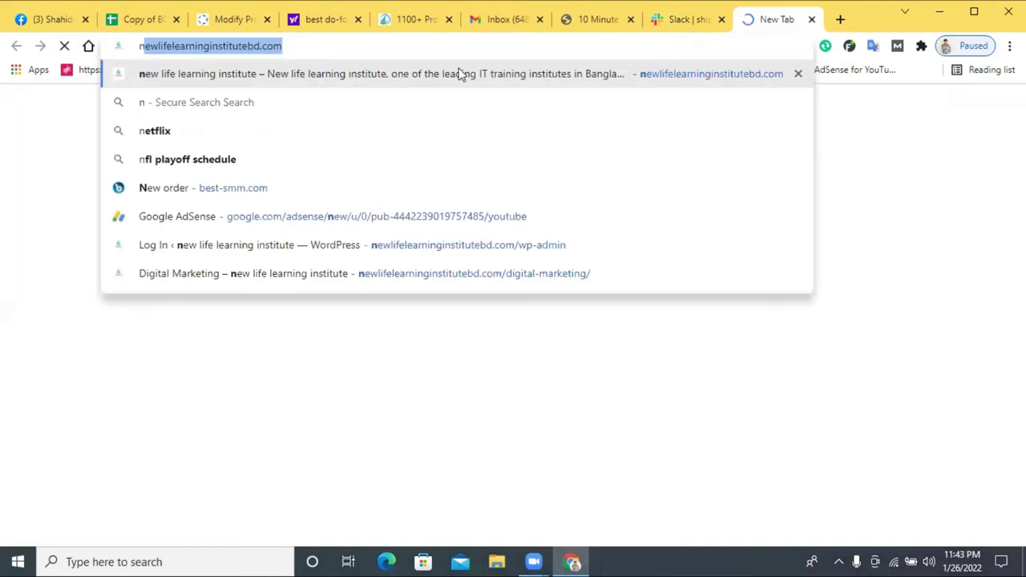
right_click(297, 43)
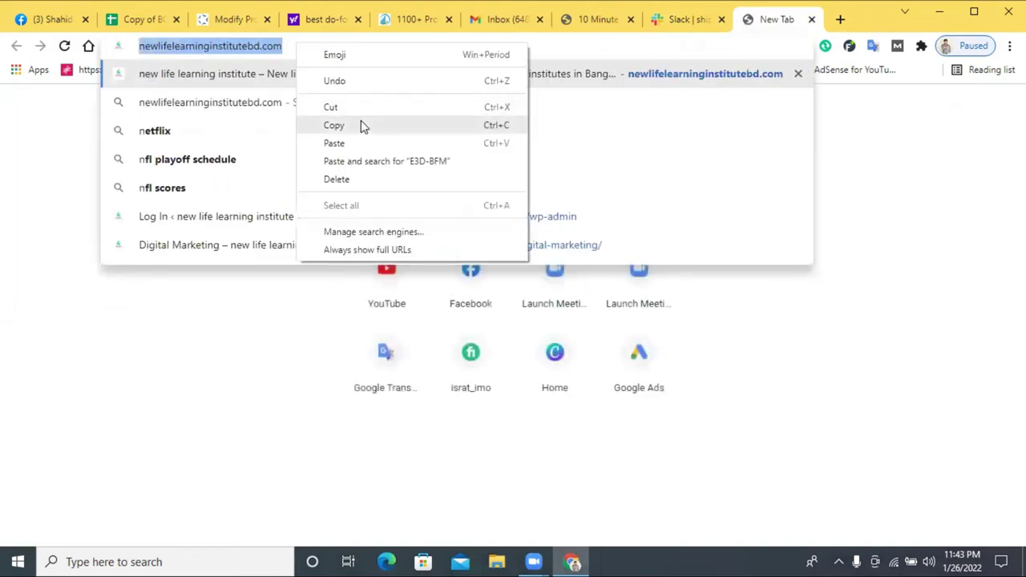
click(362, 126)
click(680, 24)
triple_click(324, 323)
right_click(325, 325)
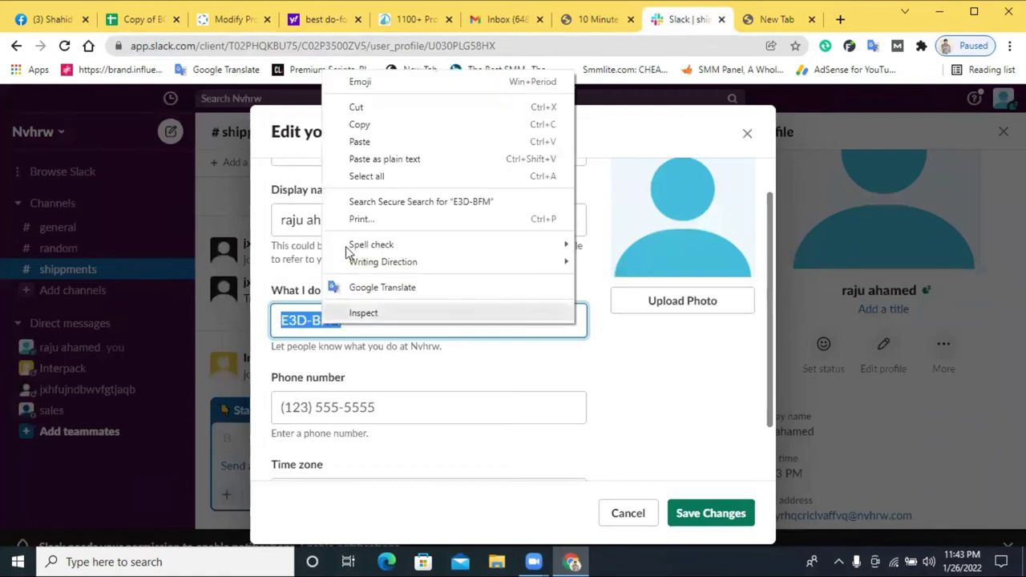
click(353, 159)
scroll(469, 348, up, 1)
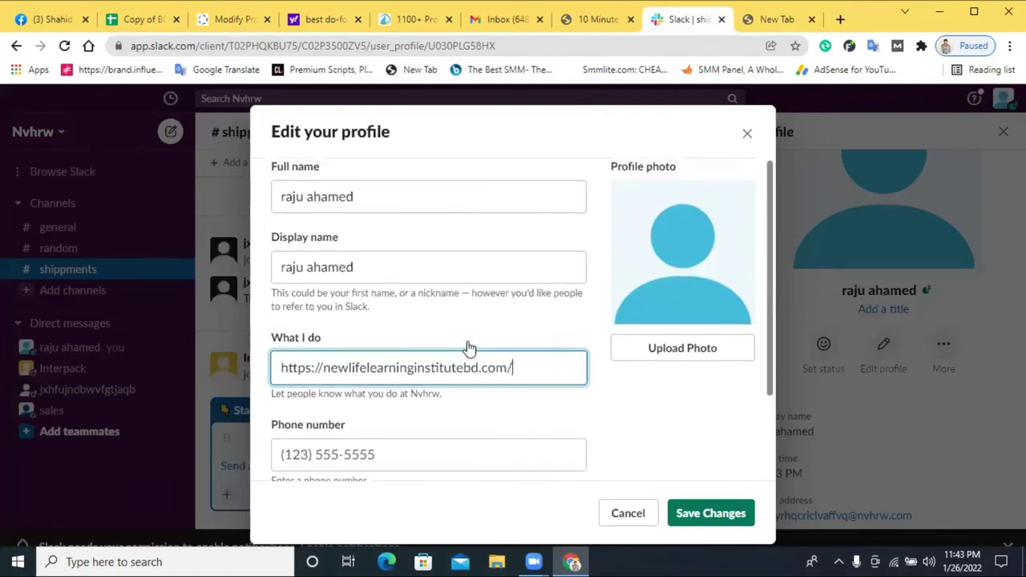
click(696, 517)
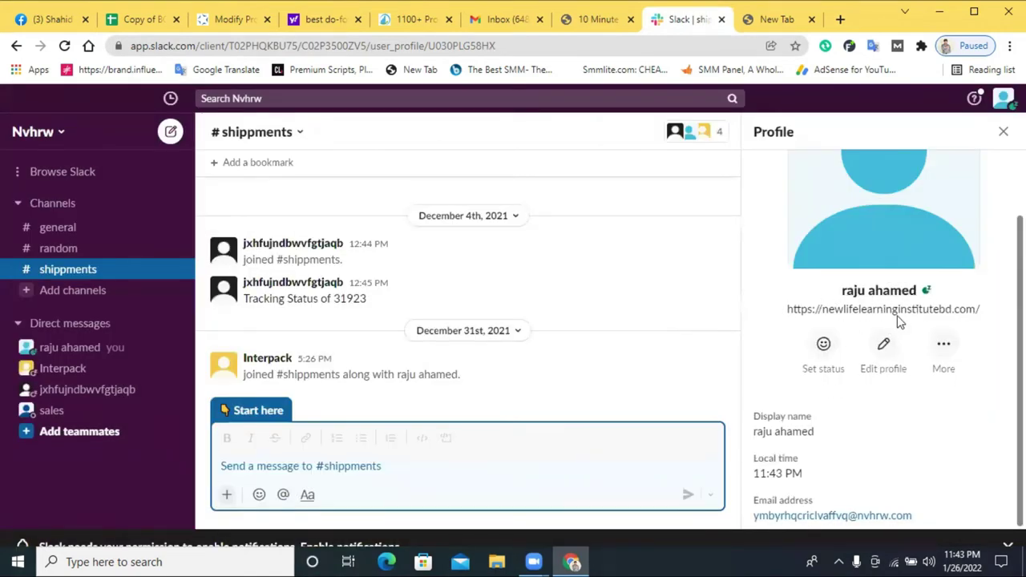
click(773, 19)
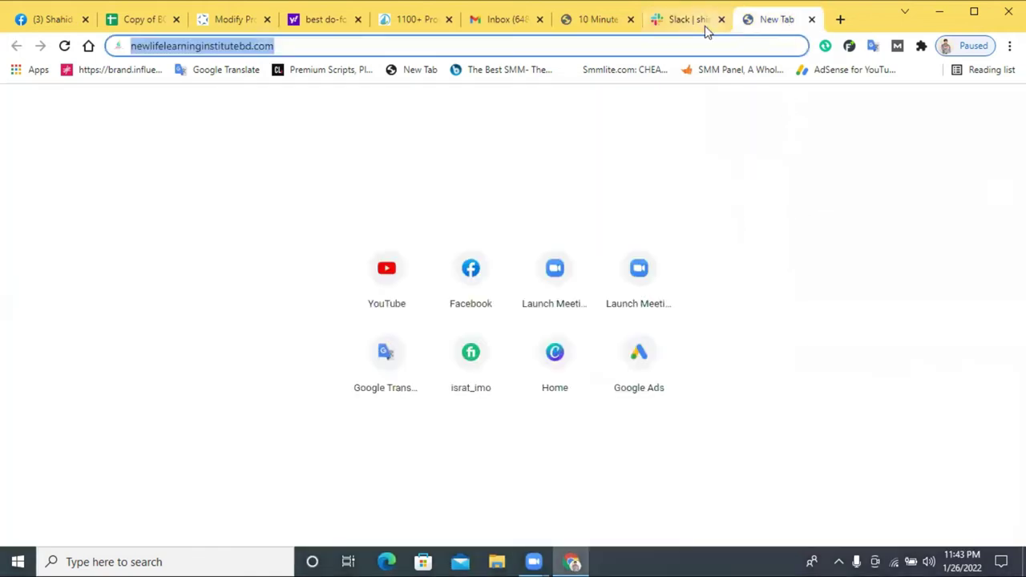
- Load the Facebook profile from the Facebook shortcut tile on Chrome's New Tab page
click(699, 23)
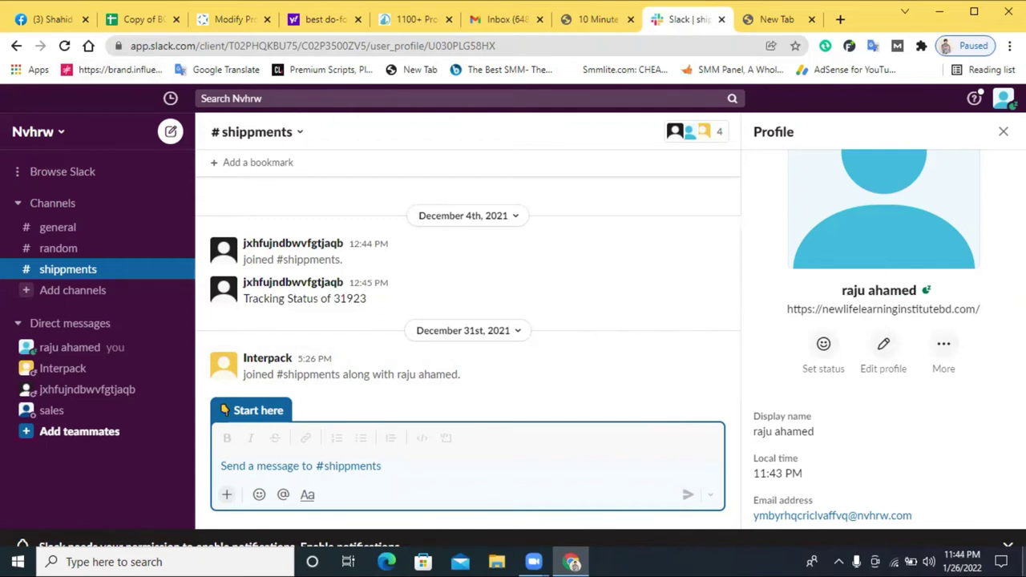
click(758, 19)
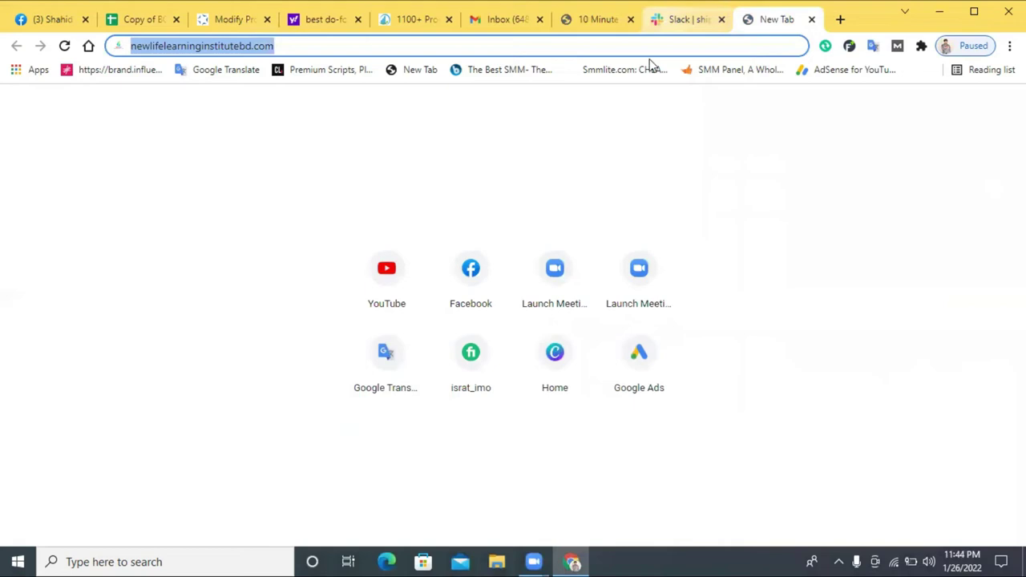
click(471, 268)
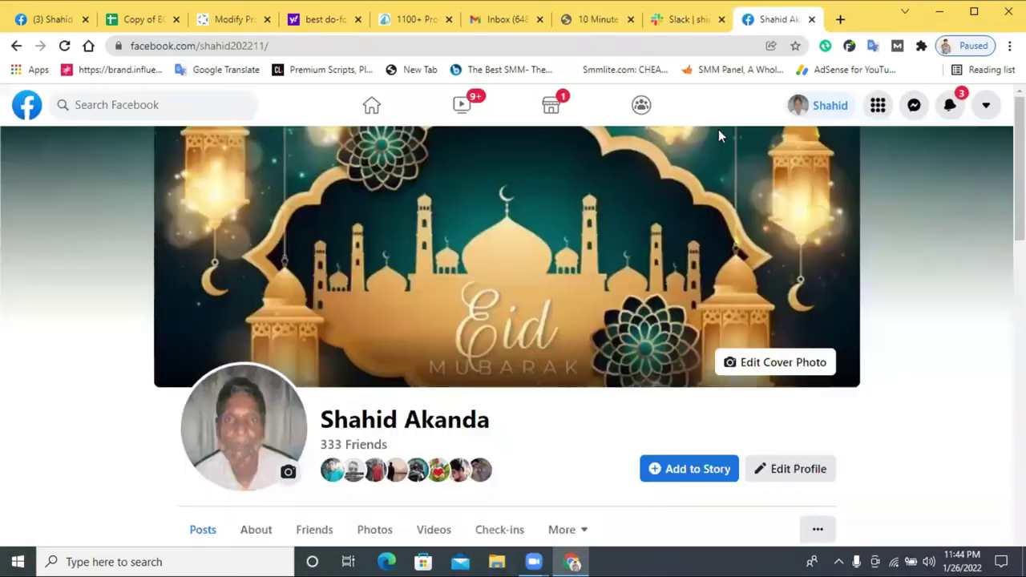
- Go to Facebook's Pages list and open the New Life Learning Institute page
scroll(565, 244, down, 3)
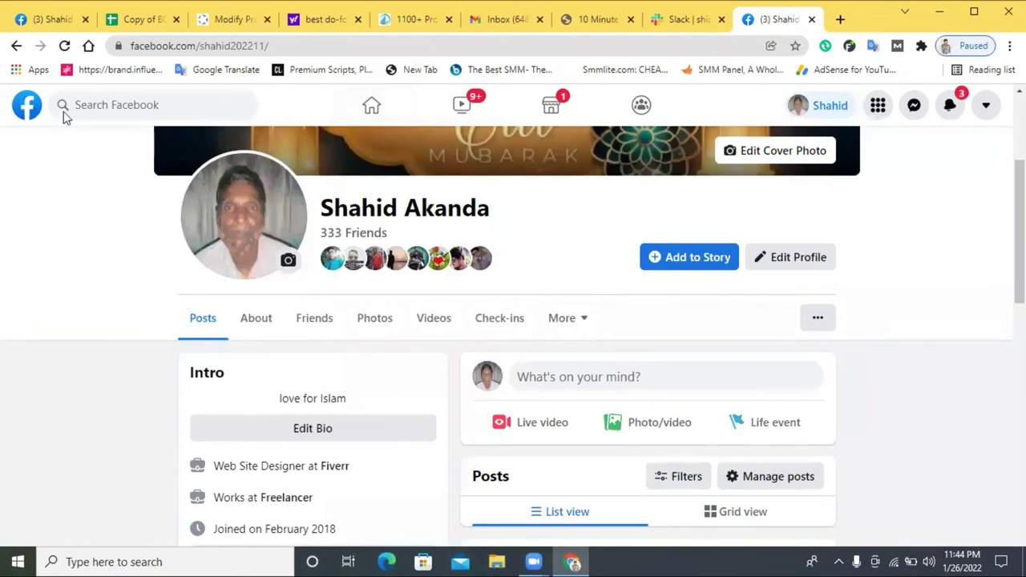
click(26, 105)
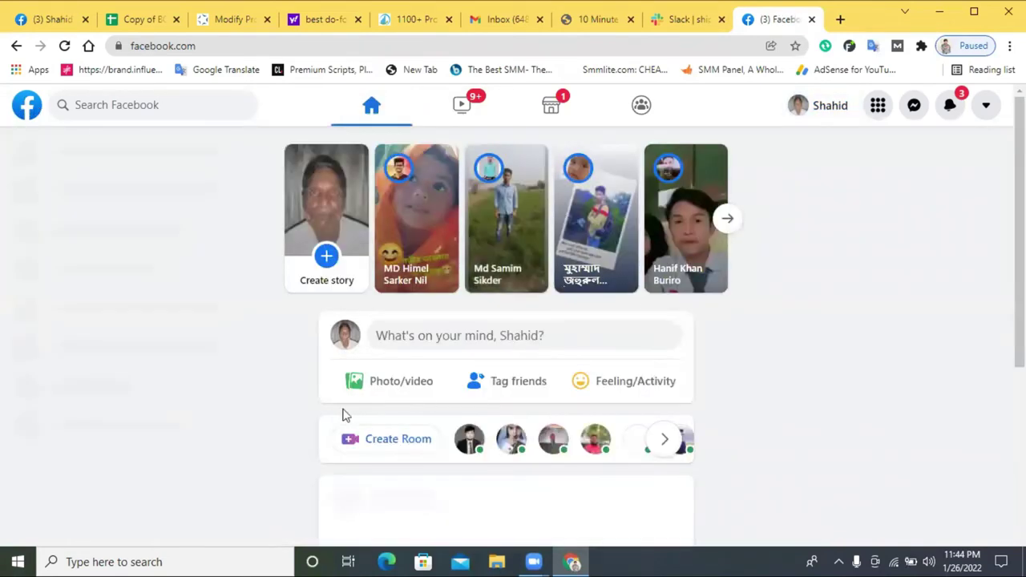
click(60, 227)
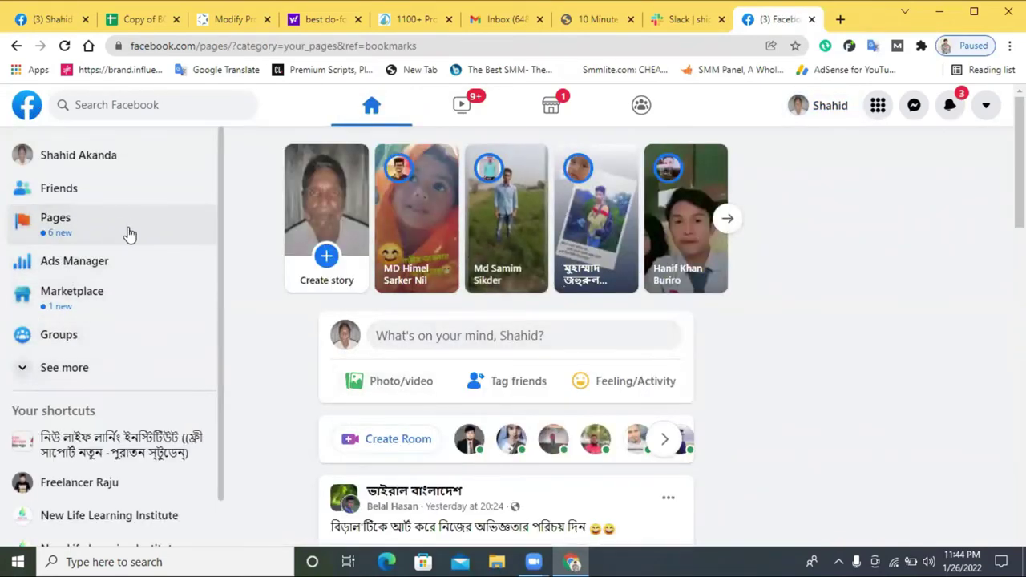
click(937, 242)
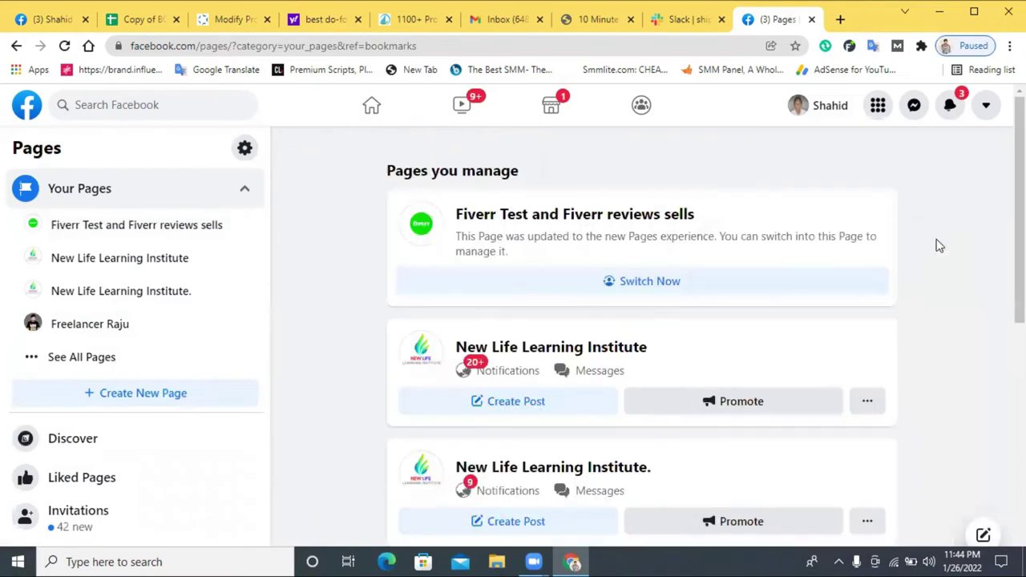
scroll(595, 337, down, 1)
scroll(595, 337, down, 1)
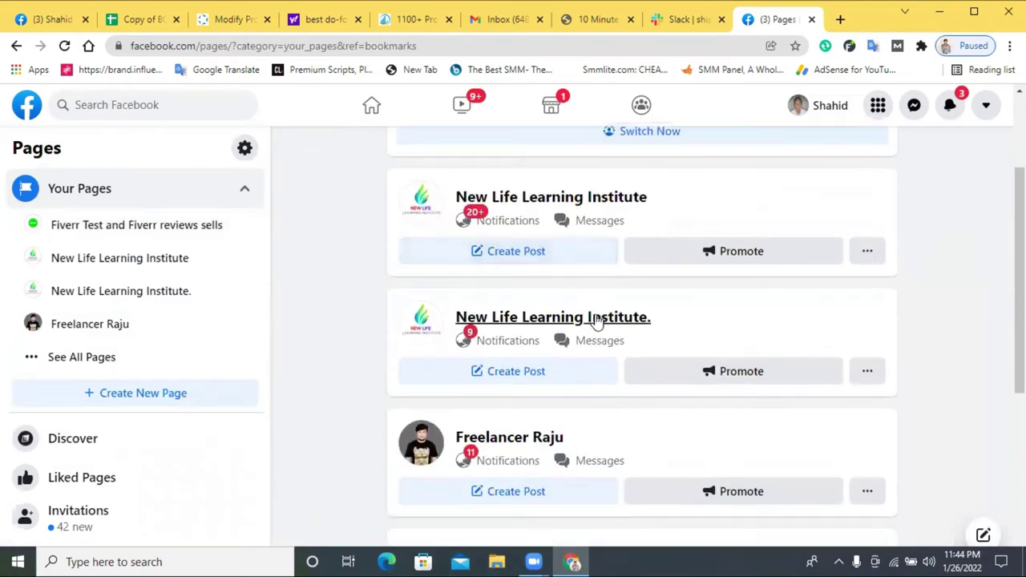
click(586, 202)
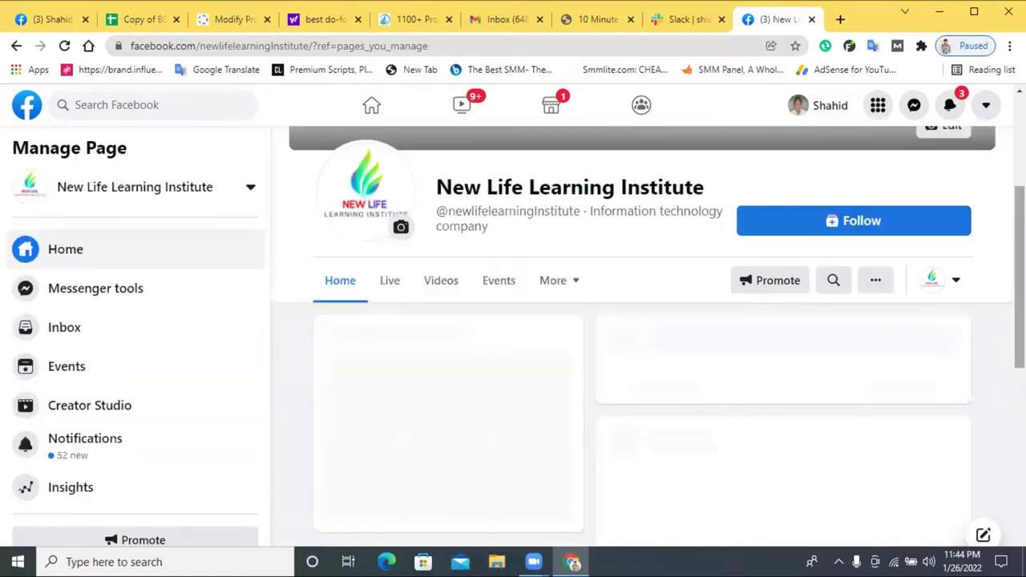
- Expand the institute's post with See more, copy its full text, and return to Slack
scroll(688, 346, down, 10)
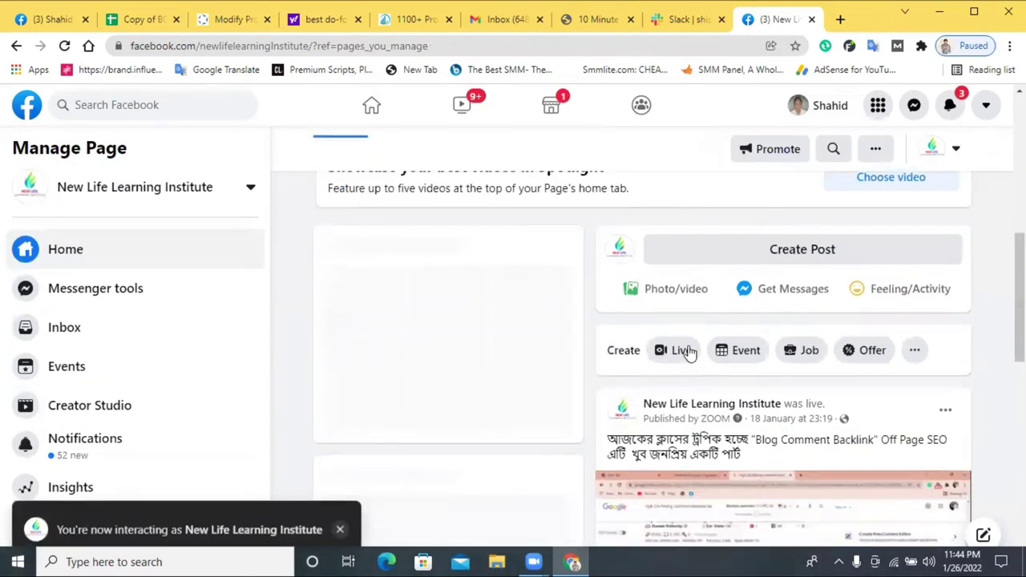
scroll(692, 353, down, 5)
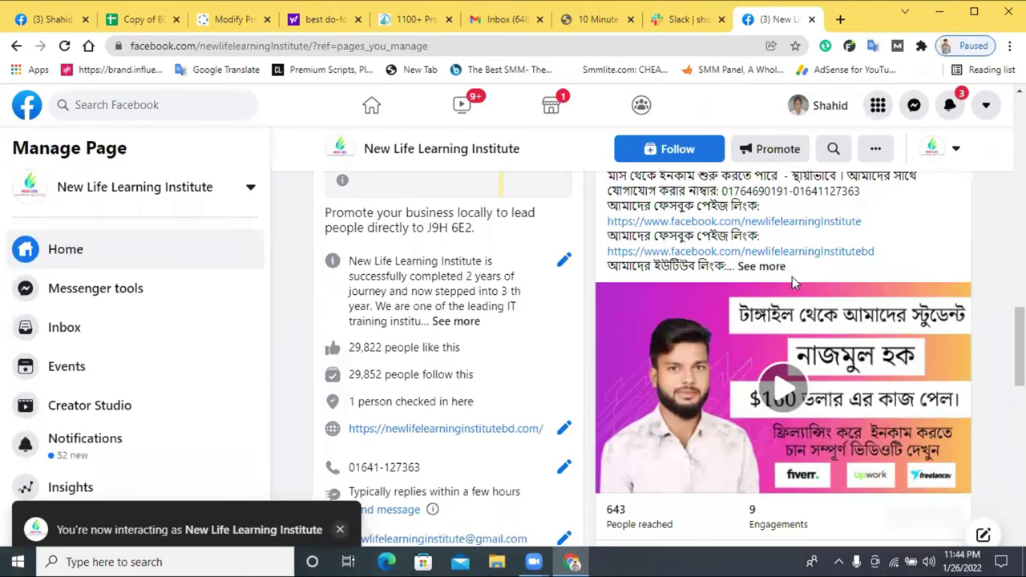
click(762, 267)
scroll(784, 321, down, 3)
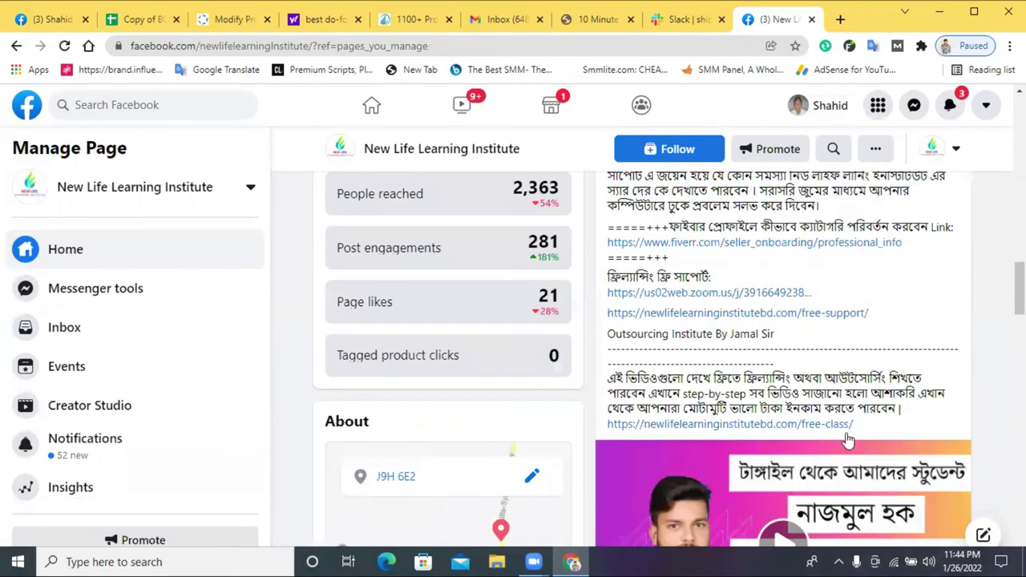
drag(857, 425, 603, 209)
right_click(691, 219)
click(691, 230)
right_click(691, 231)
click(728, 236)
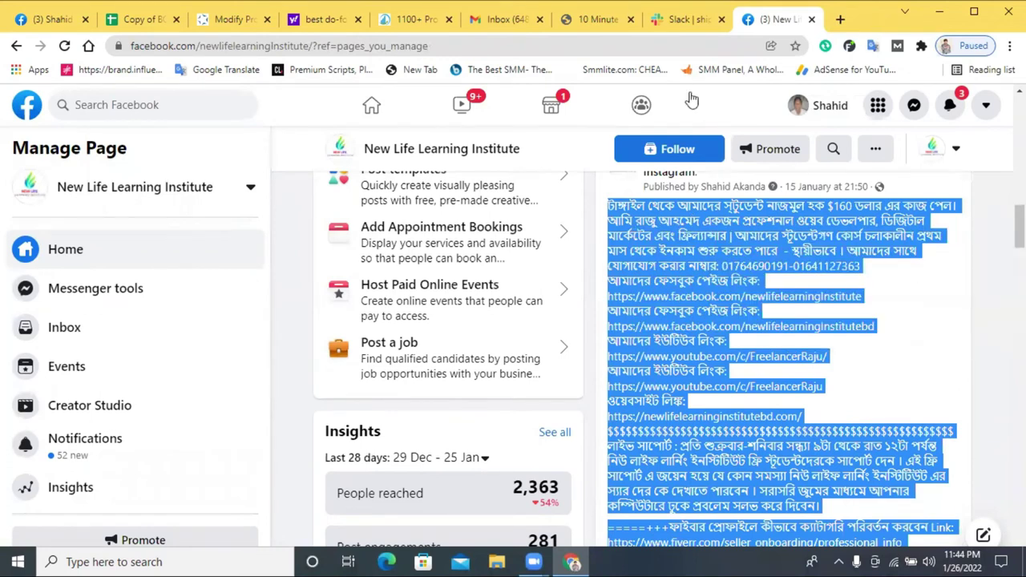
click(687, 21)
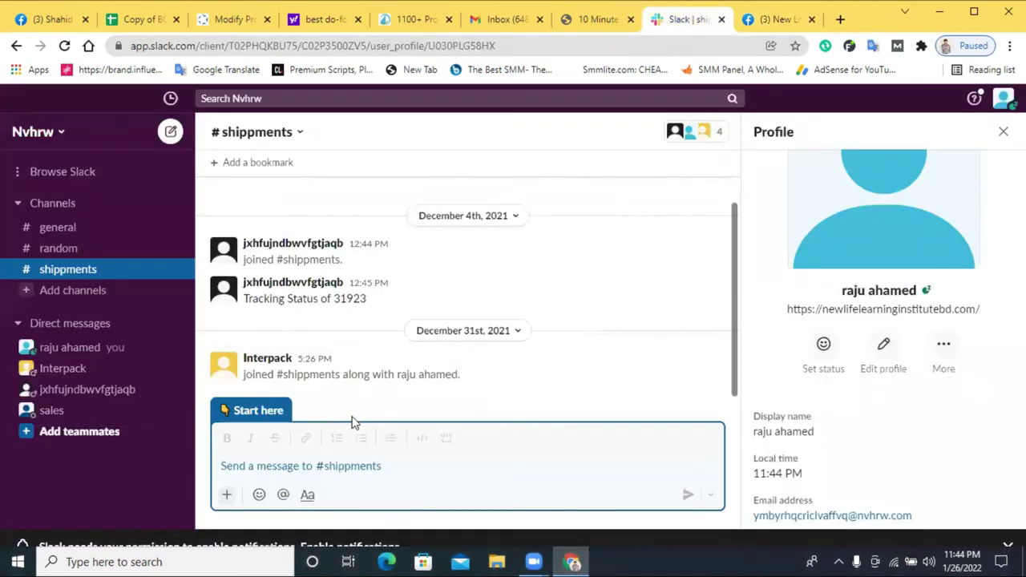
- Paste the copied New Life Learning Institute post into the #shippments message box
click(296, 470)
right_click(297, 470)
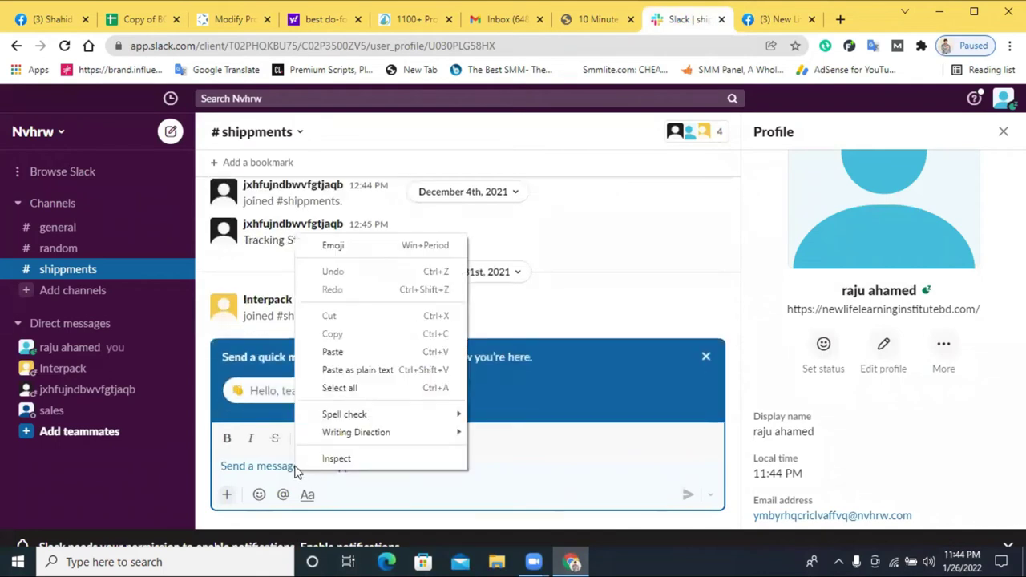
click(426, 368)
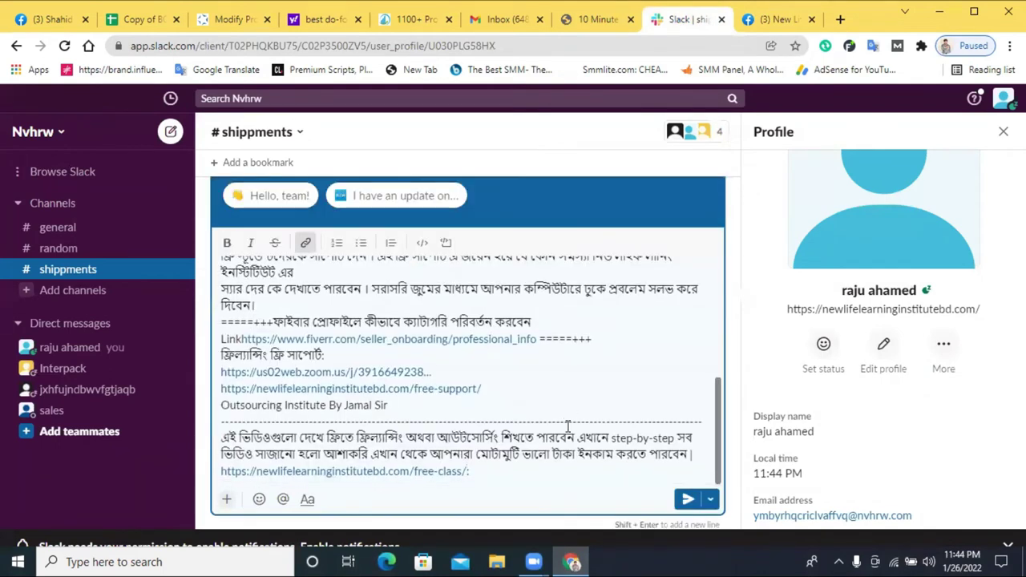
scroll(398, 388, up, 10)
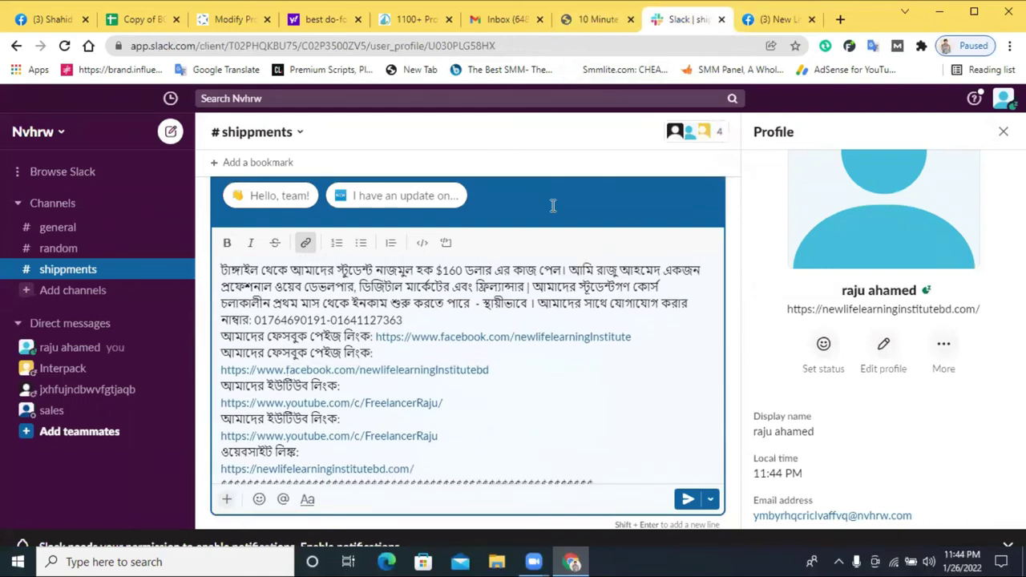
- Review the original post on the Facebook page alongside the Slack draft
click(774, 19)
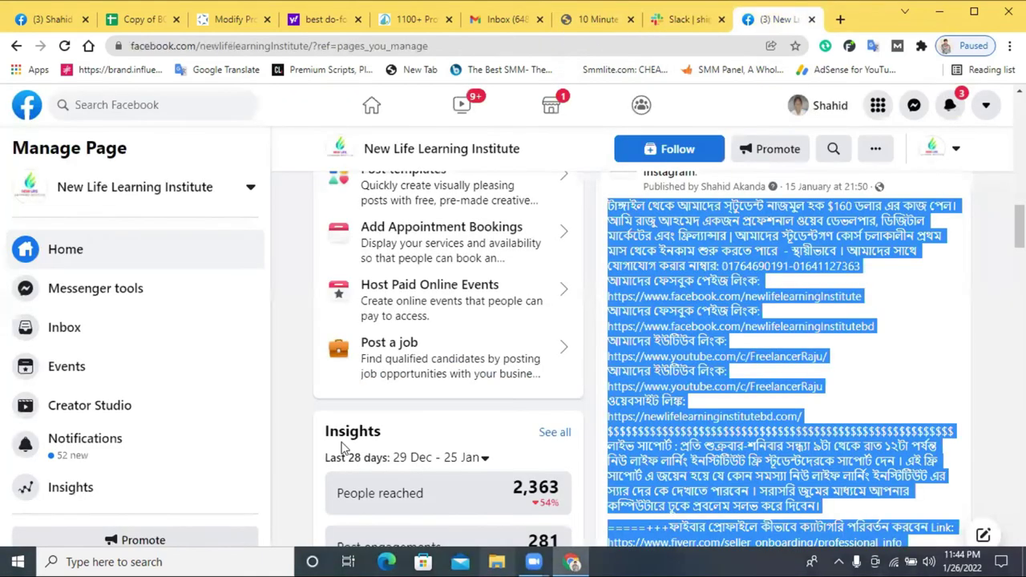
click(686, 19)
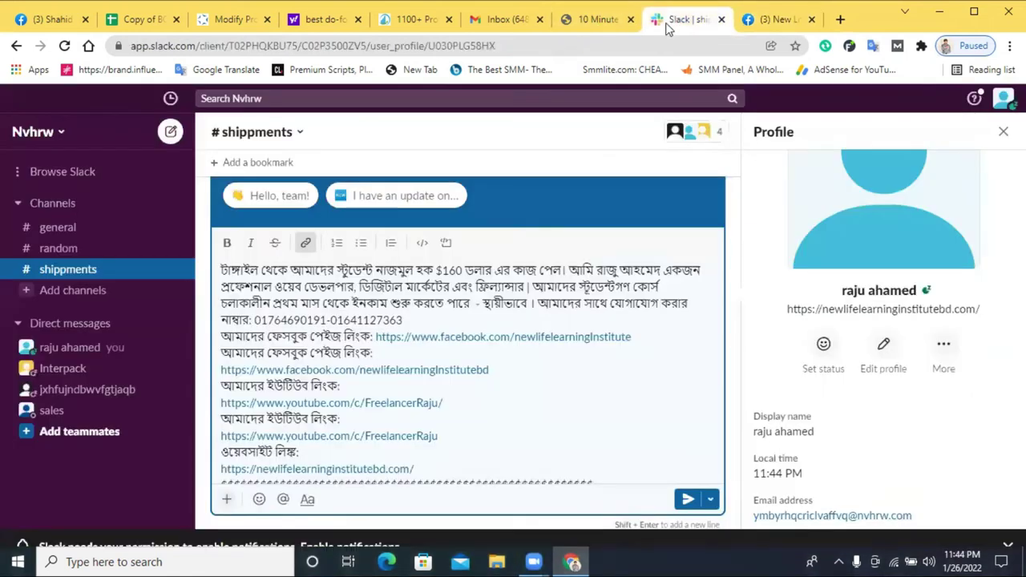
click(776, 20)
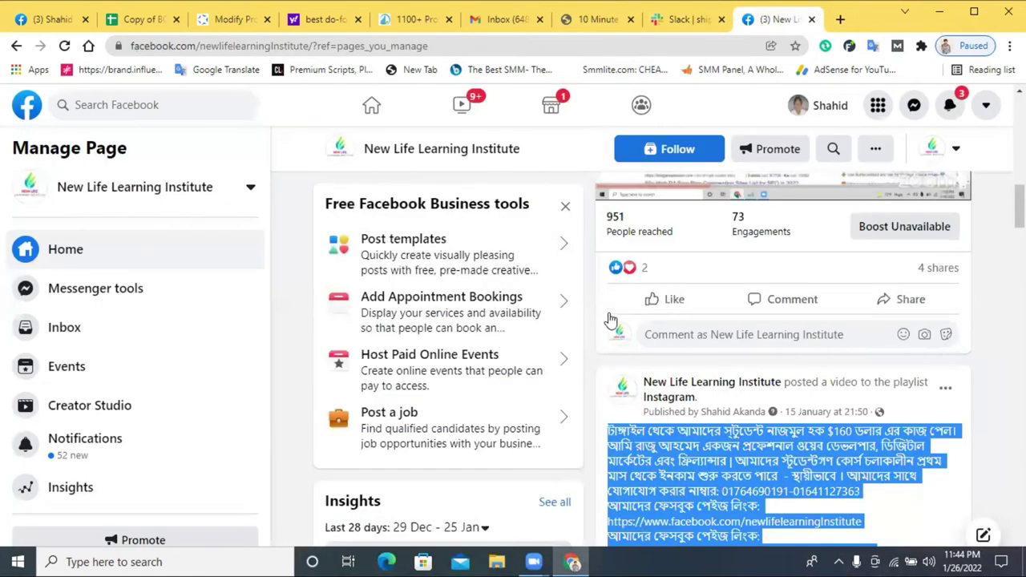
scroll(782, 338, down, 5)
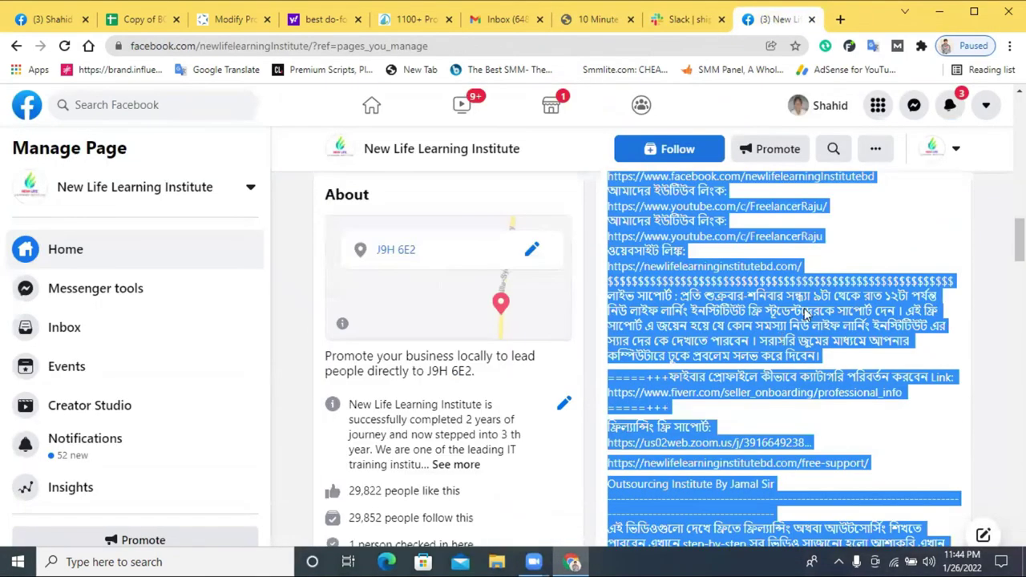
scroll(904, 325, down, 8)
scroll(907, 325, up, 4)
scroll(970, 374, down, 1)
scroll(955, 365, down, 15)
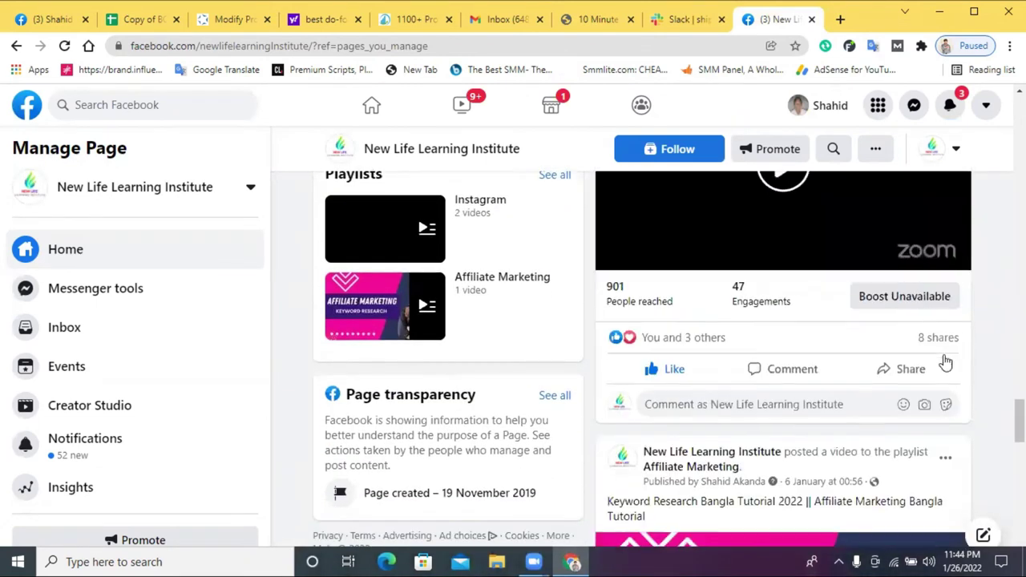
scroll(946, 361, down, 10)
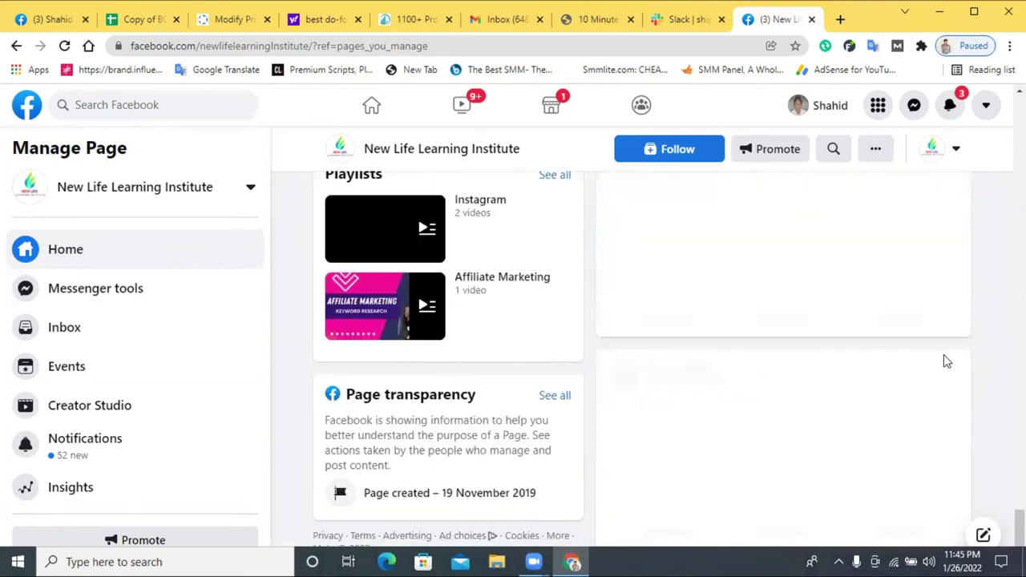
scroll(946, 360, down, 10)
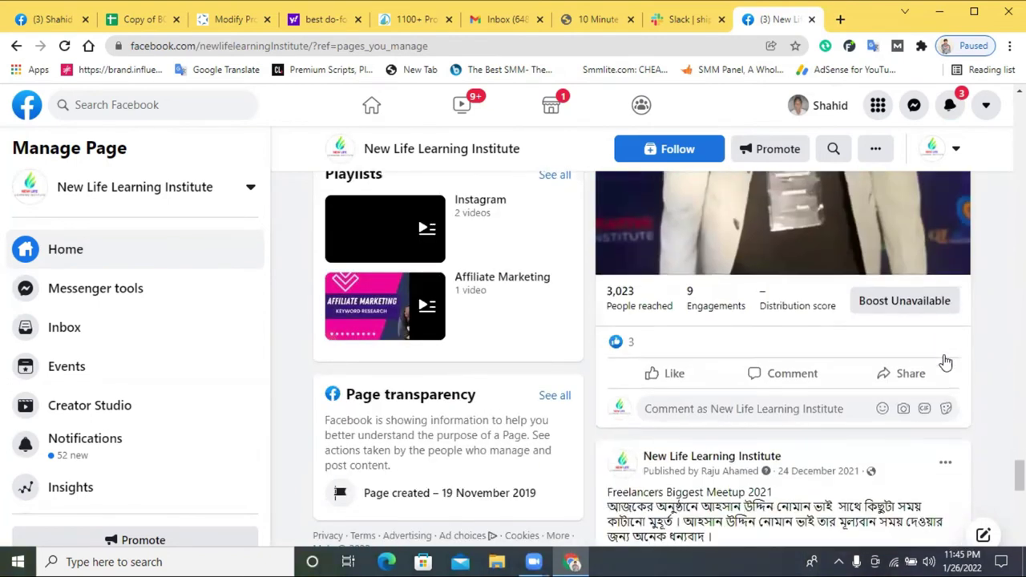
scroll(946, 363, up, 2)
click(683, 20)
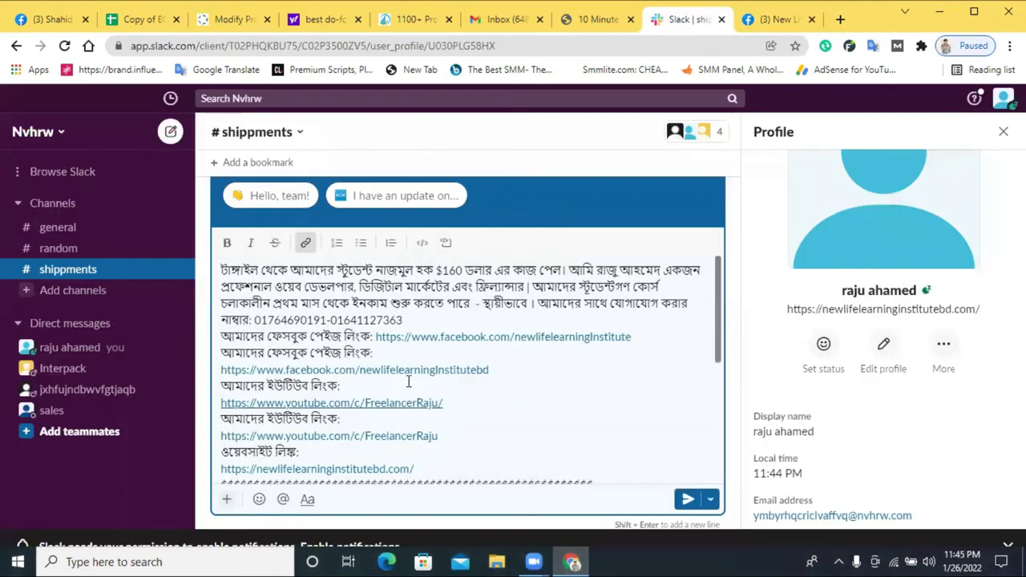
- Close the quick-message banner, reselect the draft, and start a new post in a new tab
click(364, 204)
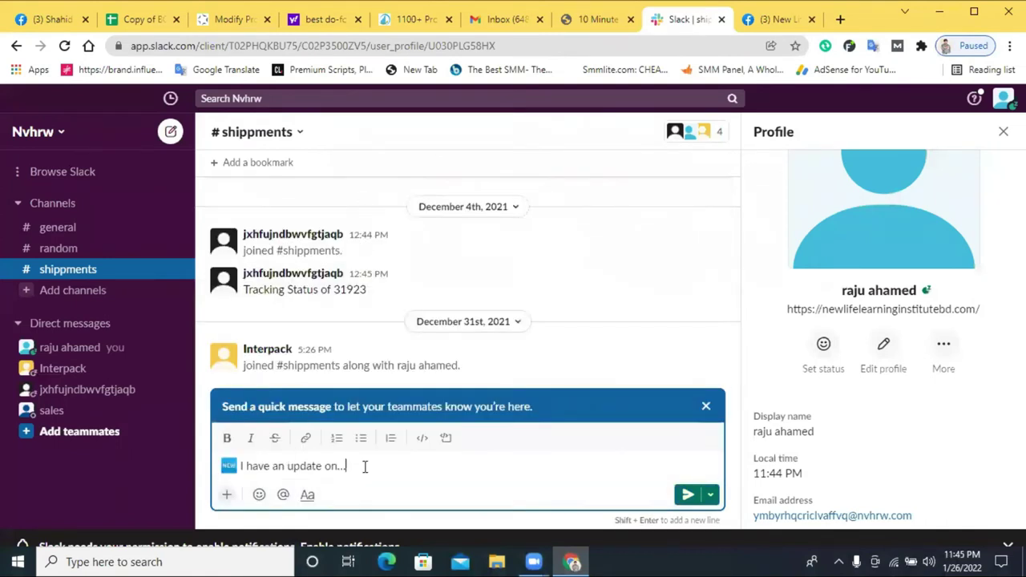
click(706, 411)
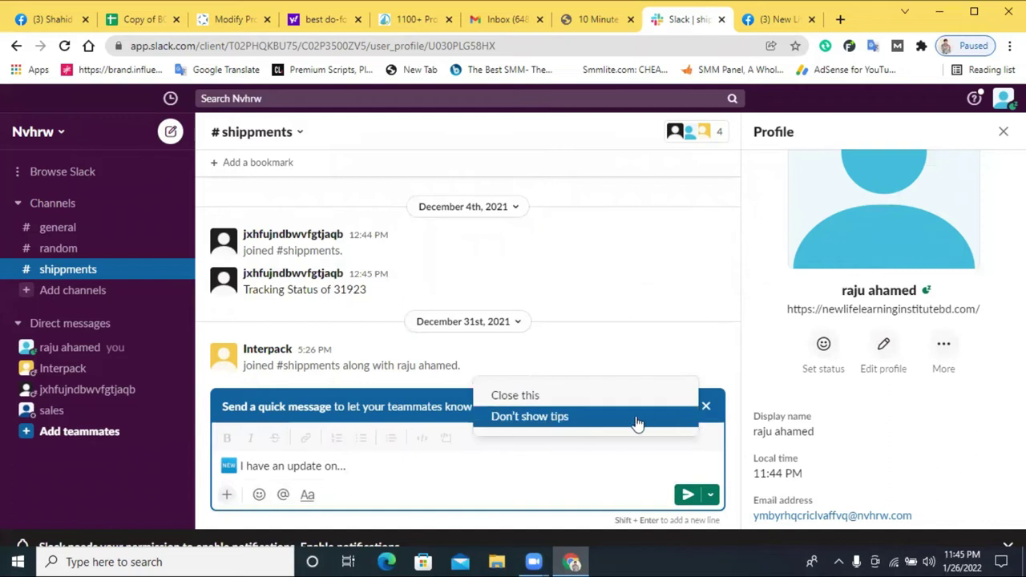
click(578, 401)
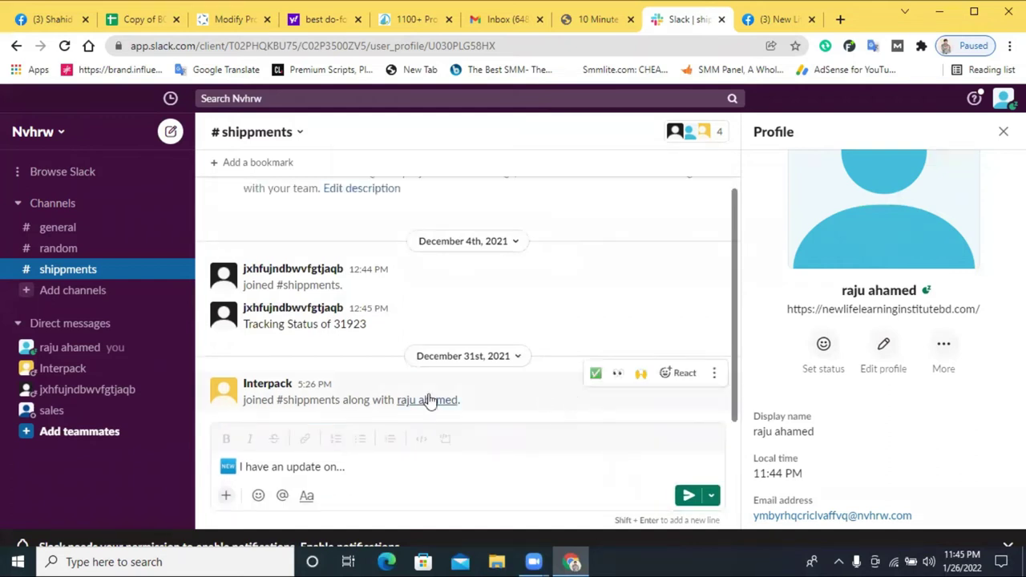
scroll(454, 334, up, 2)
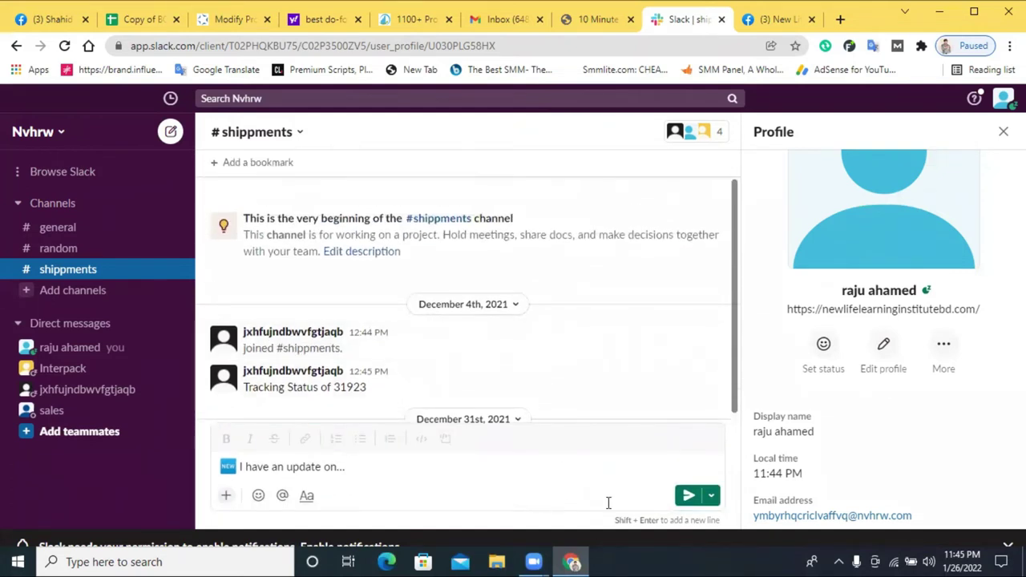
click(269, 468)
triple_click(270, 472)
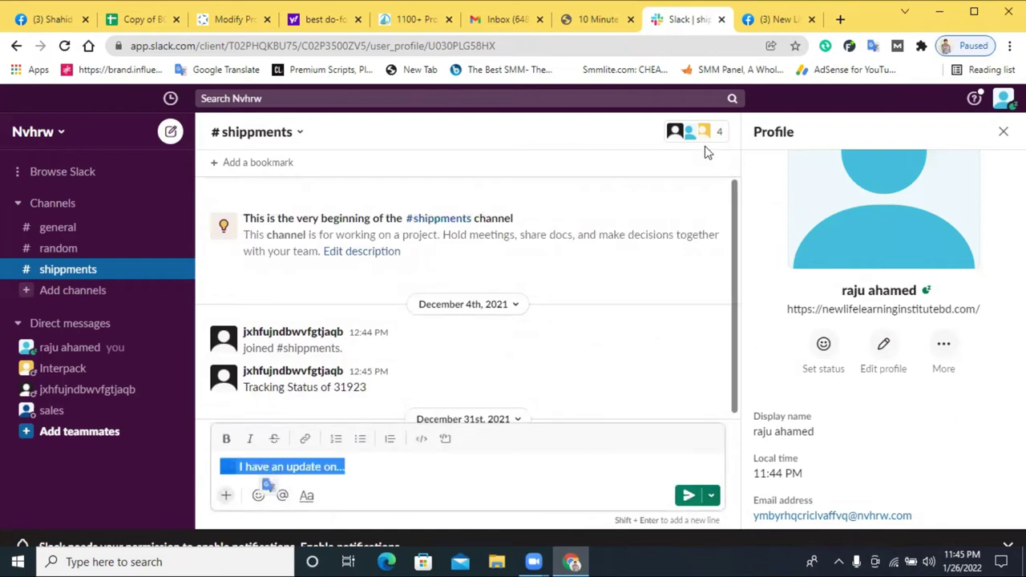
click(734, 255)
scroll(369, 349, down, 1)
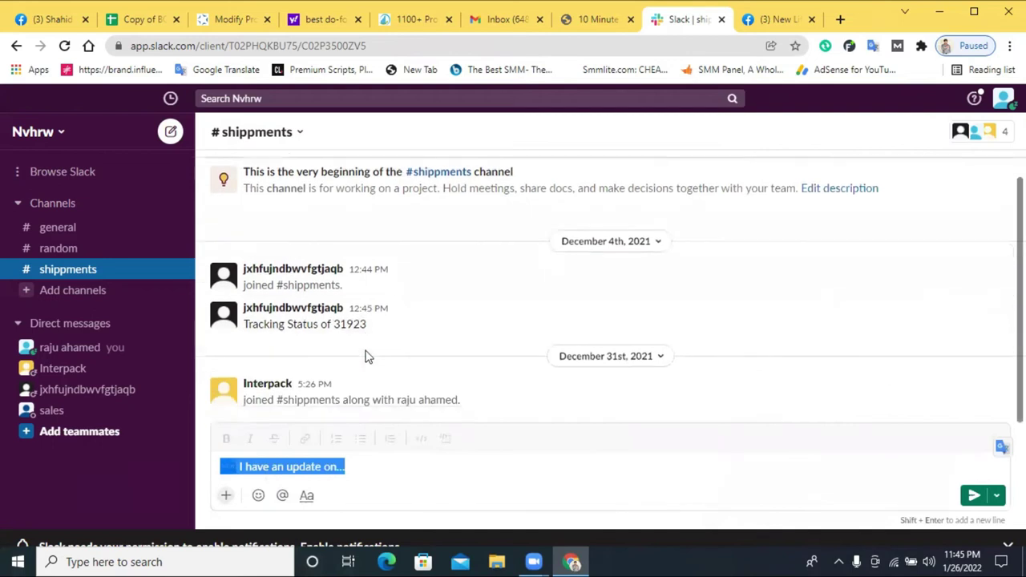
click(240, 468)
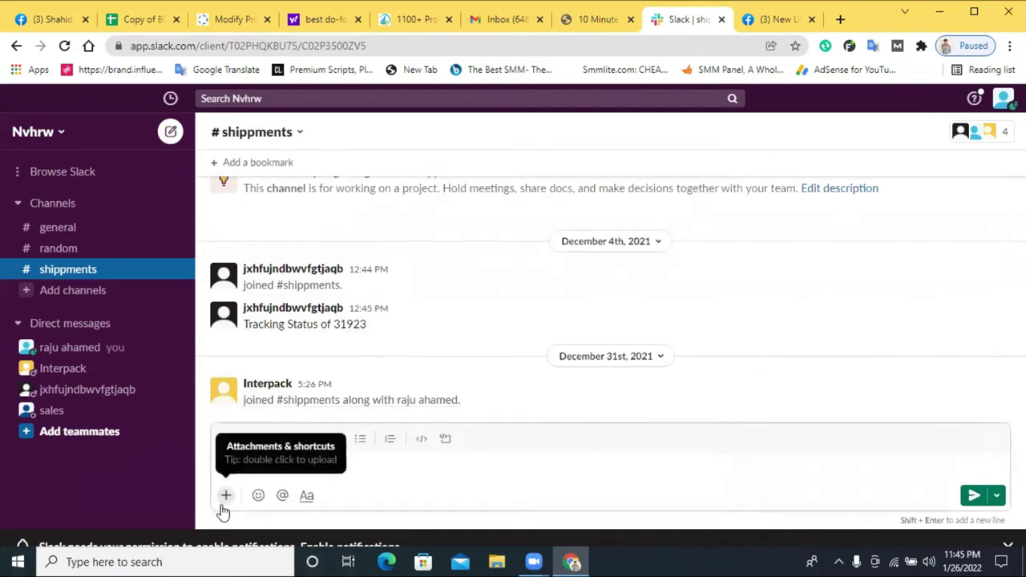
click(225, 495)
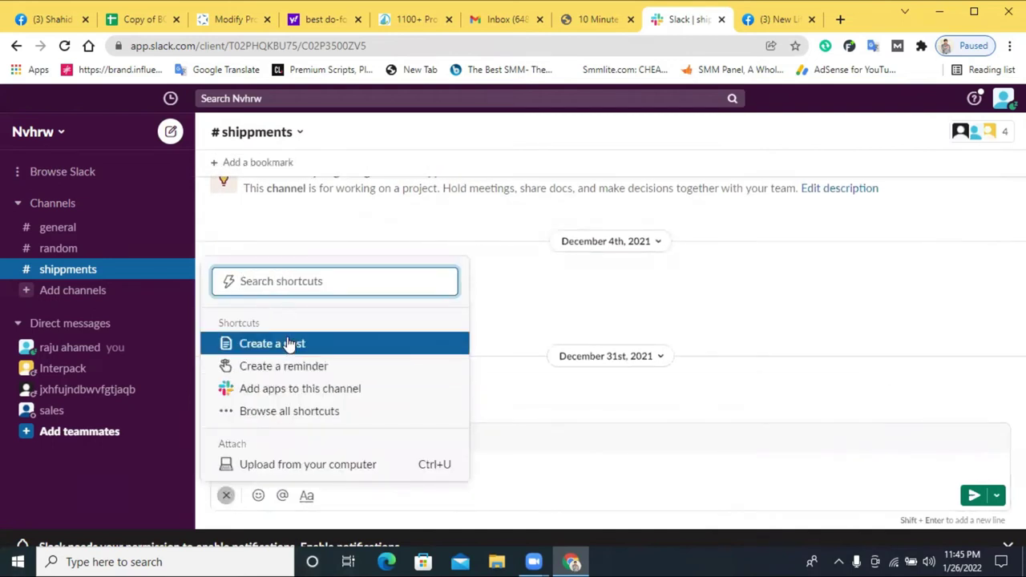
click(290, 344)
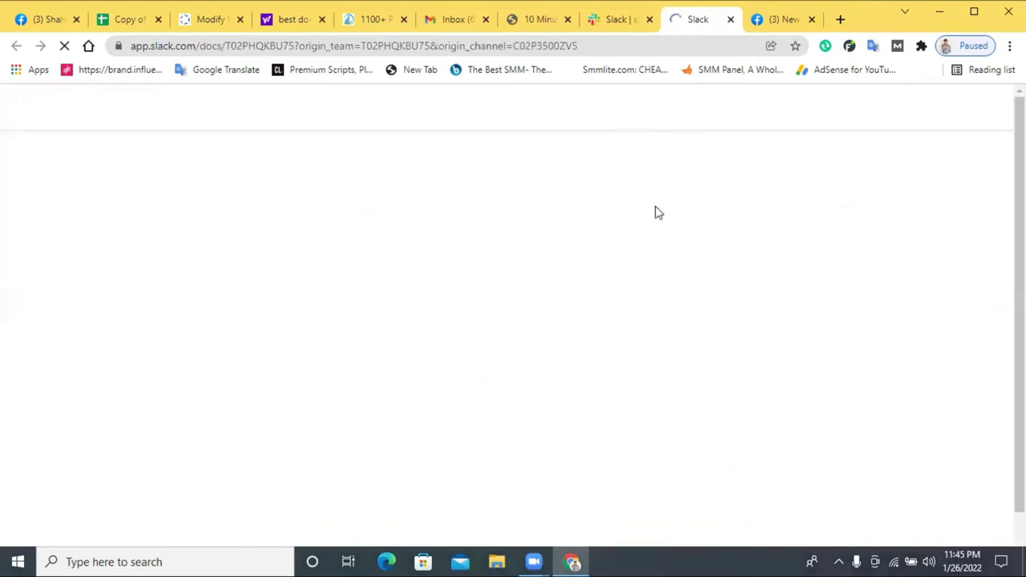
- Paste the prepared promotional message into #shippments and send it
click(630, 17)
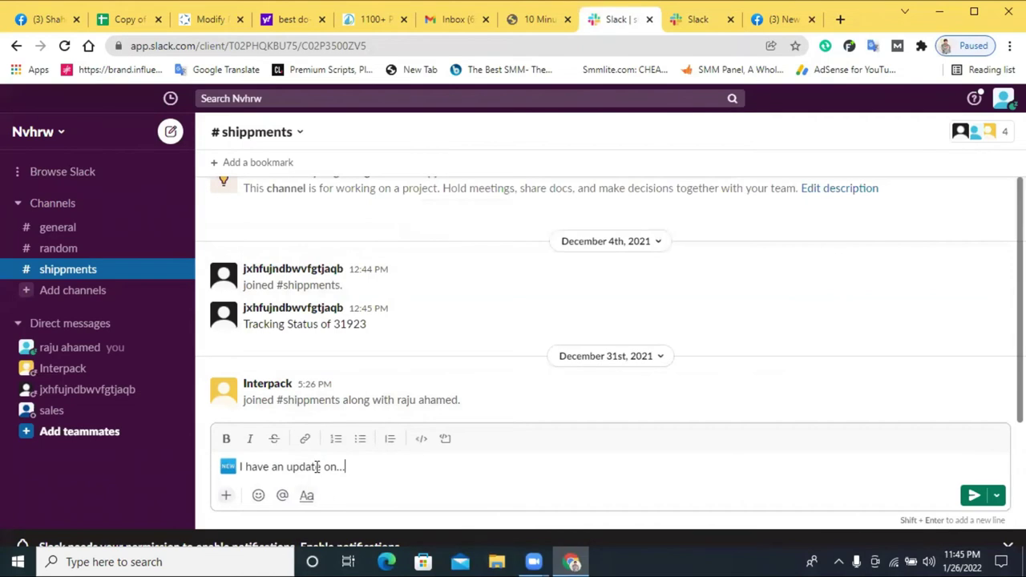
right_click(318, 467)
click(371, 352)
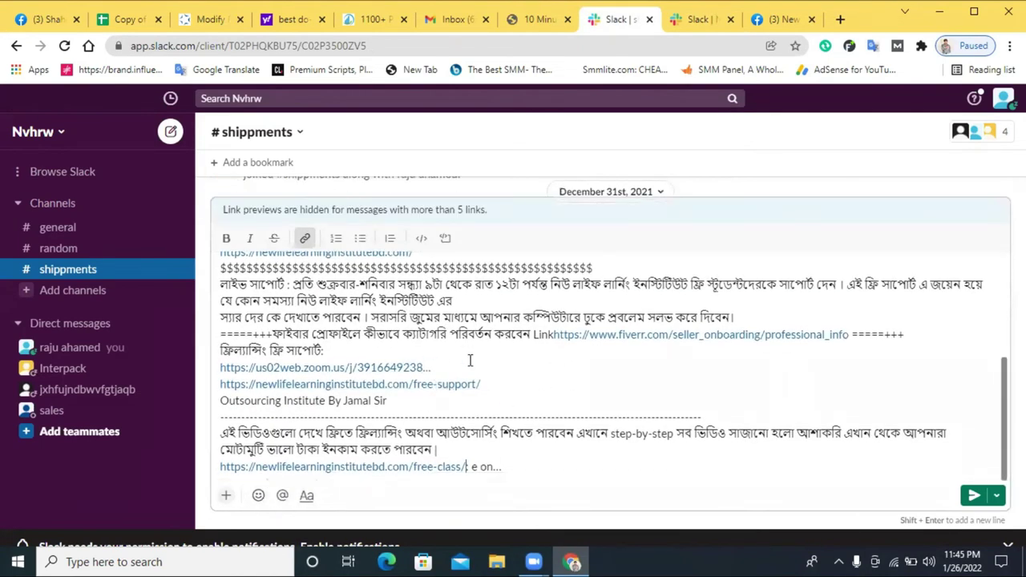
scroll(498, 359, up, 10)
scroll(641, 337, down, 5)
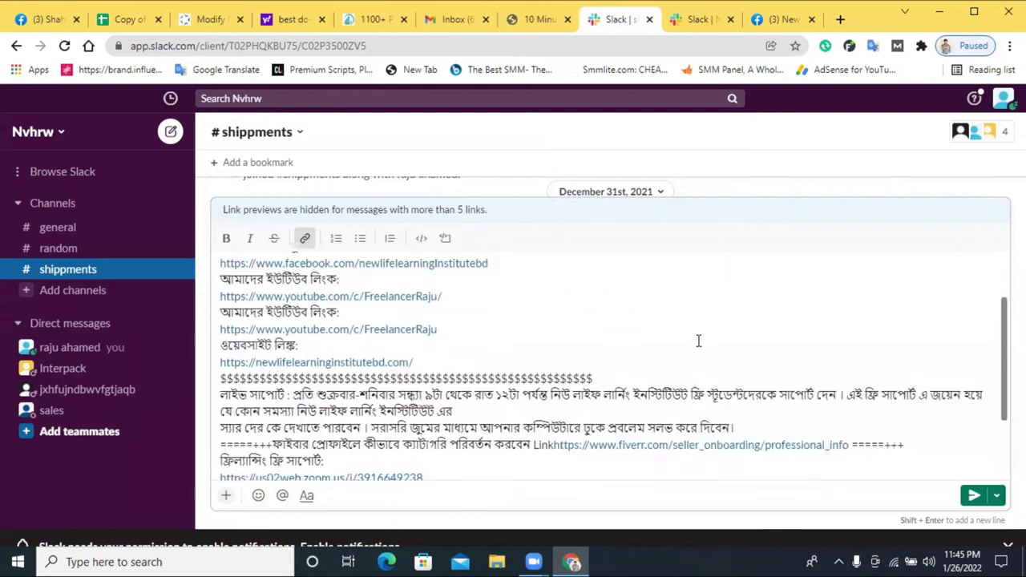
click(721, 21)
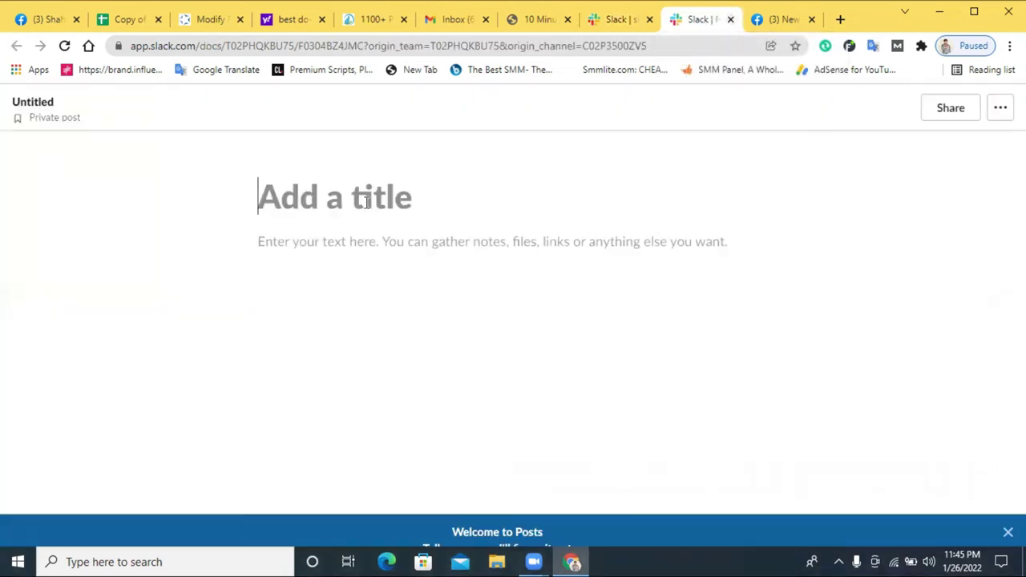
click(617, 20)
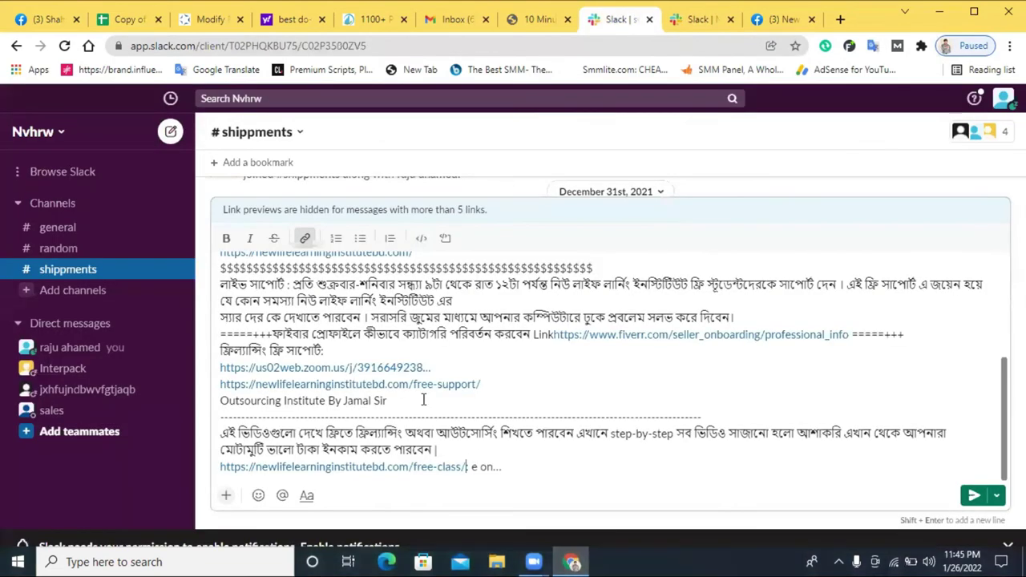
click(974, 497)
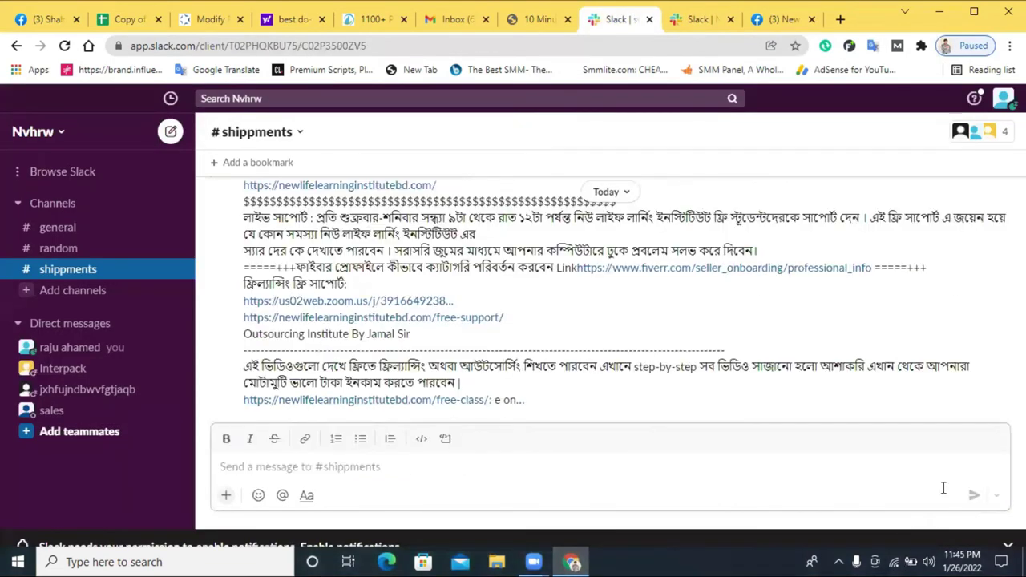
click(304, 443)
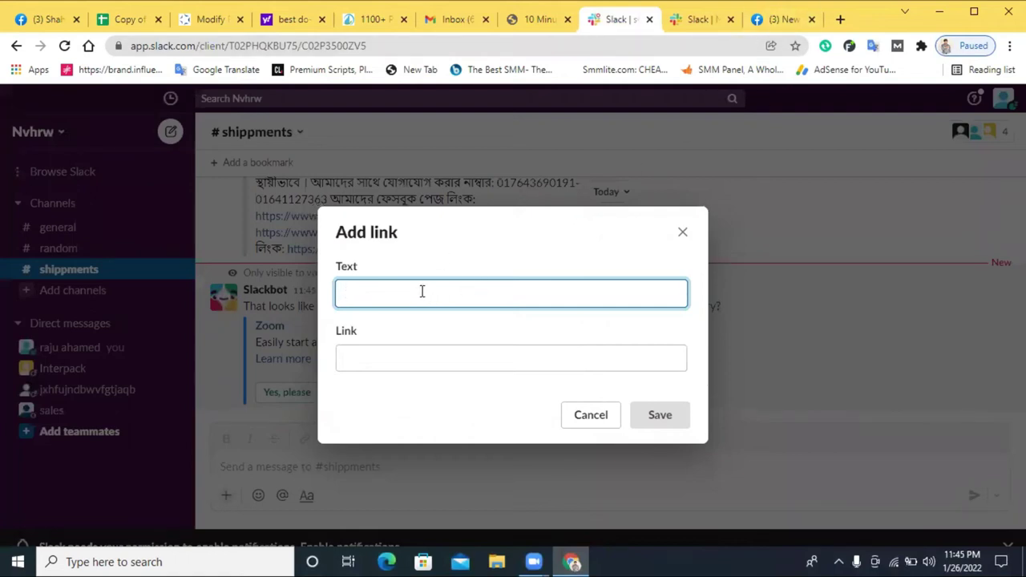
- Enter 'best institute' as the link's display text, fixing the spelling
click(385, 362)
click(386, 298)
text(best institu)
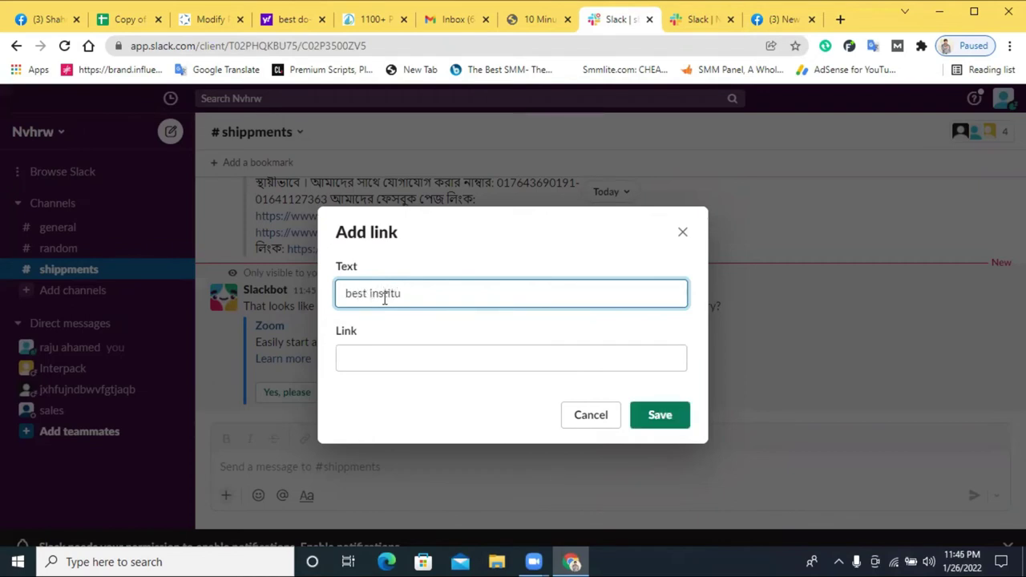
right_click(389, 295)
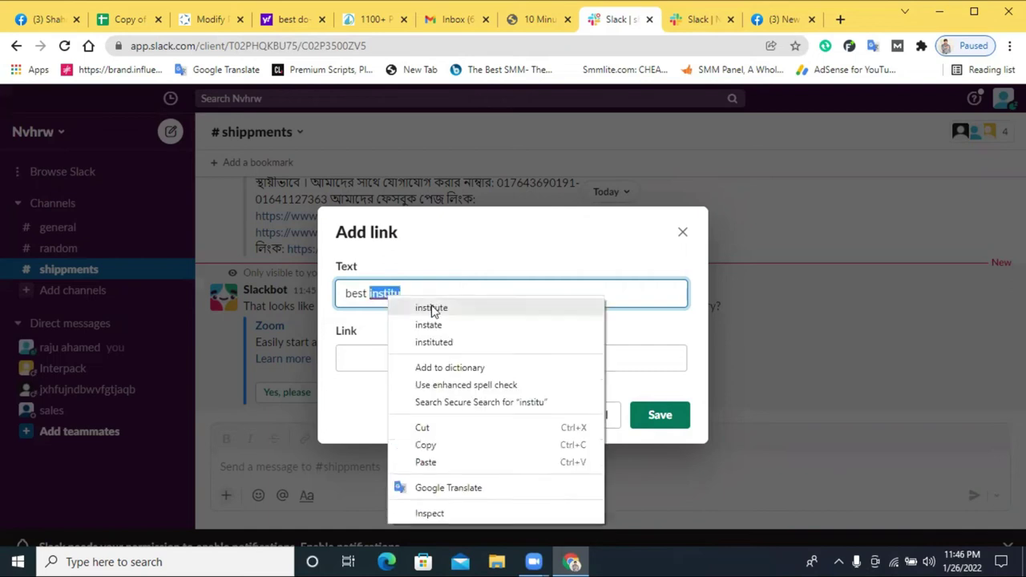
click(431, 305)
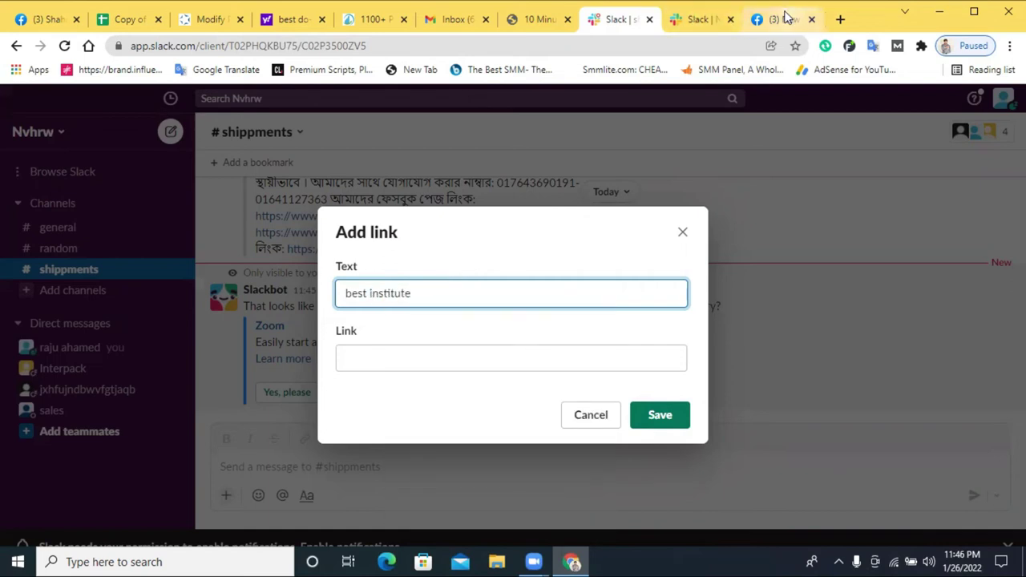
- Select the institute's website address on its Facebook page
click(787, 17)
scroll(507, 302, down, 2)
scroll(521, 296, up, 5)
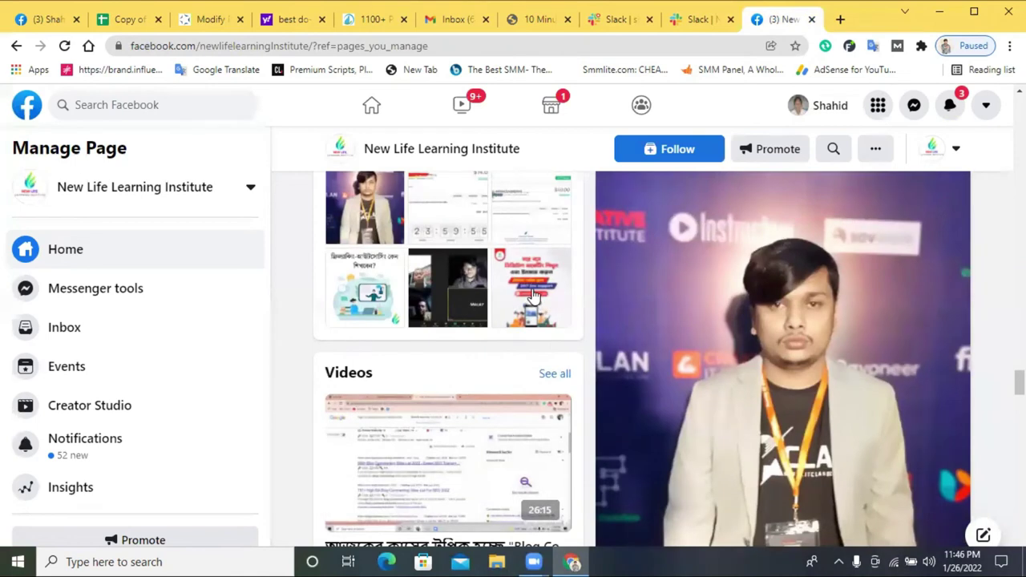
scroll(492, 253, up, 3)
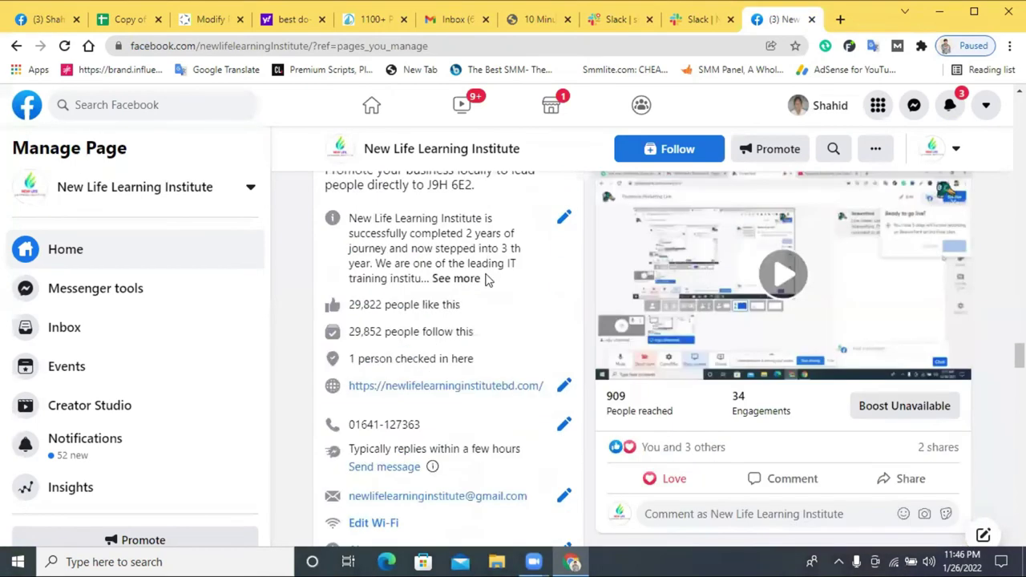
drag(539, 391, 351, 388)
key(ctrl+c)
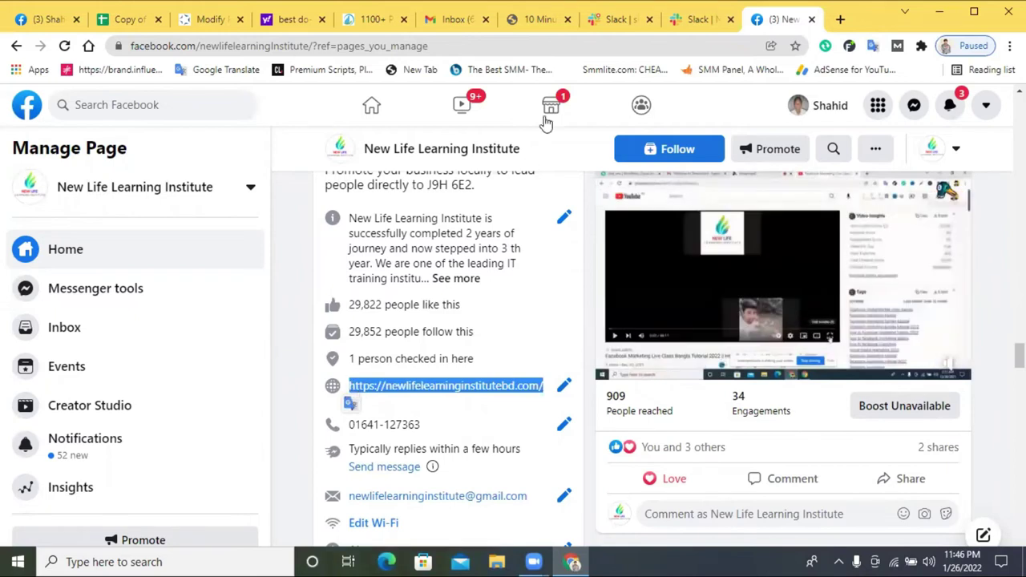
- Paste the website address as the link, save it, and send the 'best institute' message
click(697, 19)
click(620, 21)
click(398, 353)
key(ctrl+v)
click(660, 415)
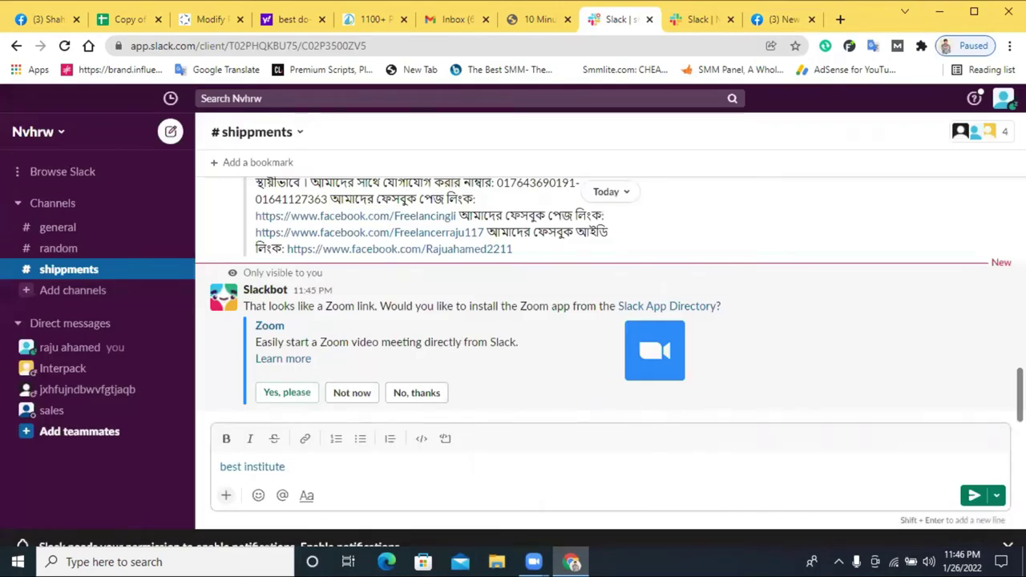
click(975, 495)
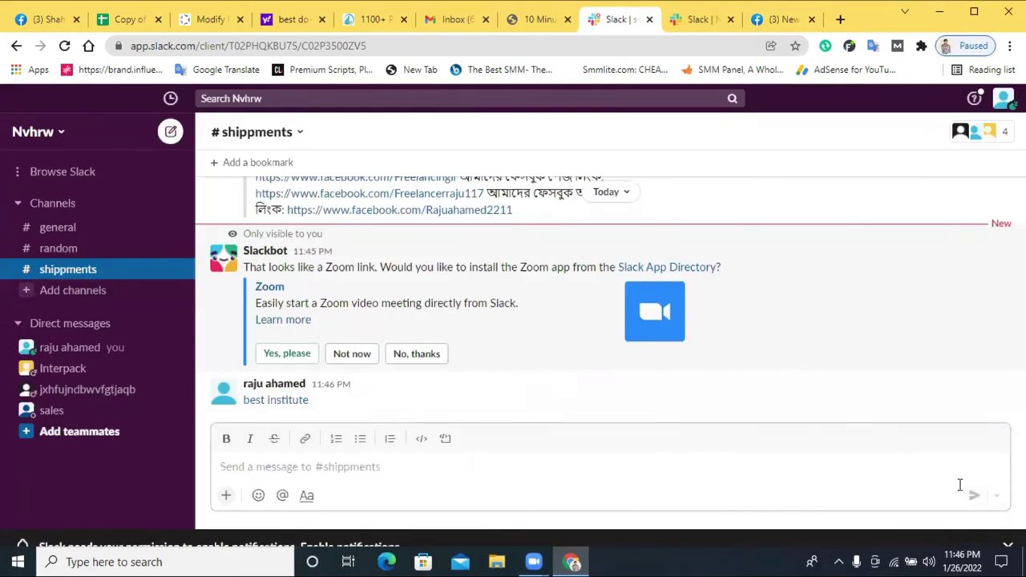
- Scroll through #shippments to check the sent messages
scroll(454, 309, up, 10)
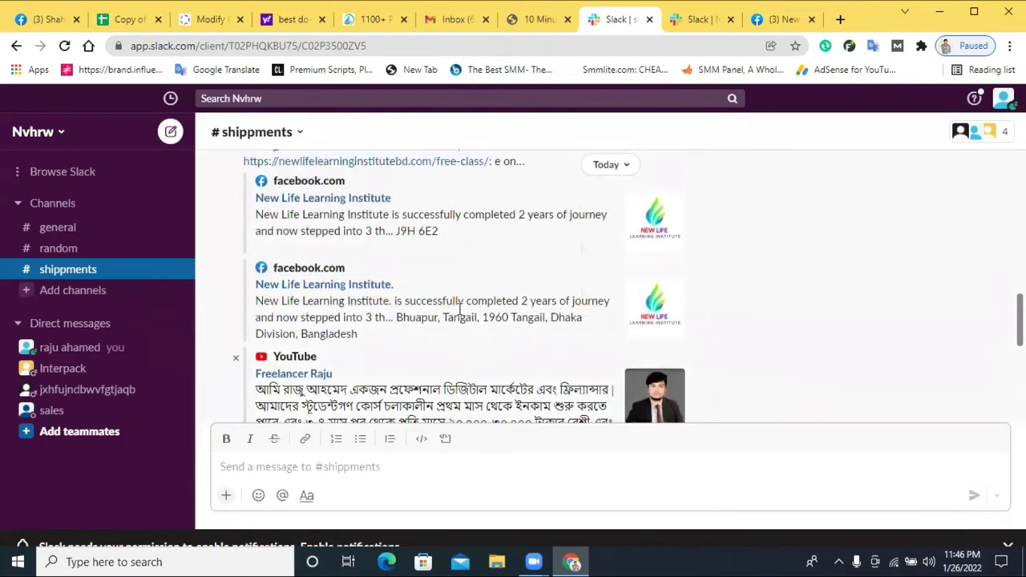
scroll(463, 309, up, 3)
scroll(449, 305, down, 10)
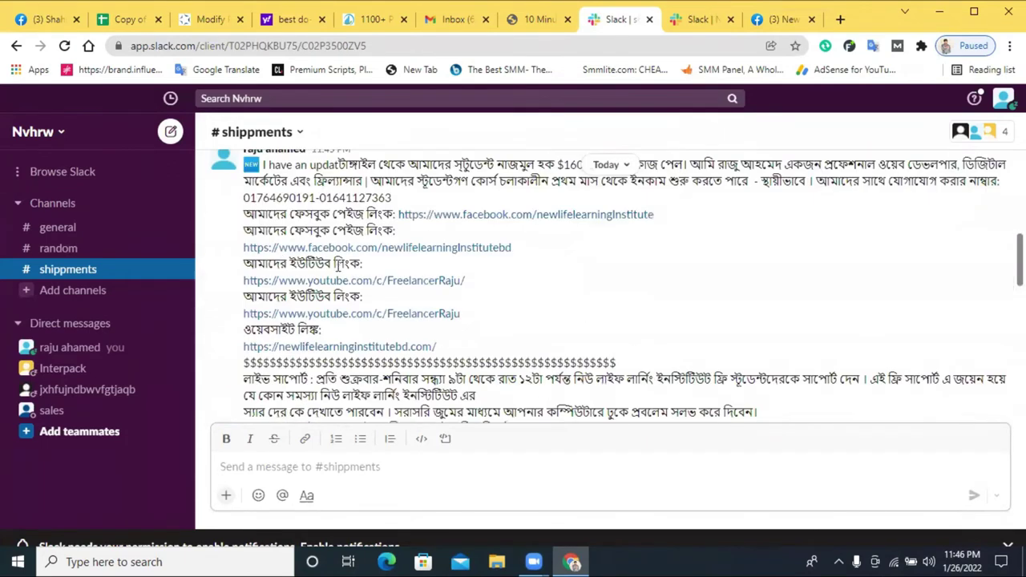
scroll(366, 280, down, 3)
scroll(377, 279, up, 10)
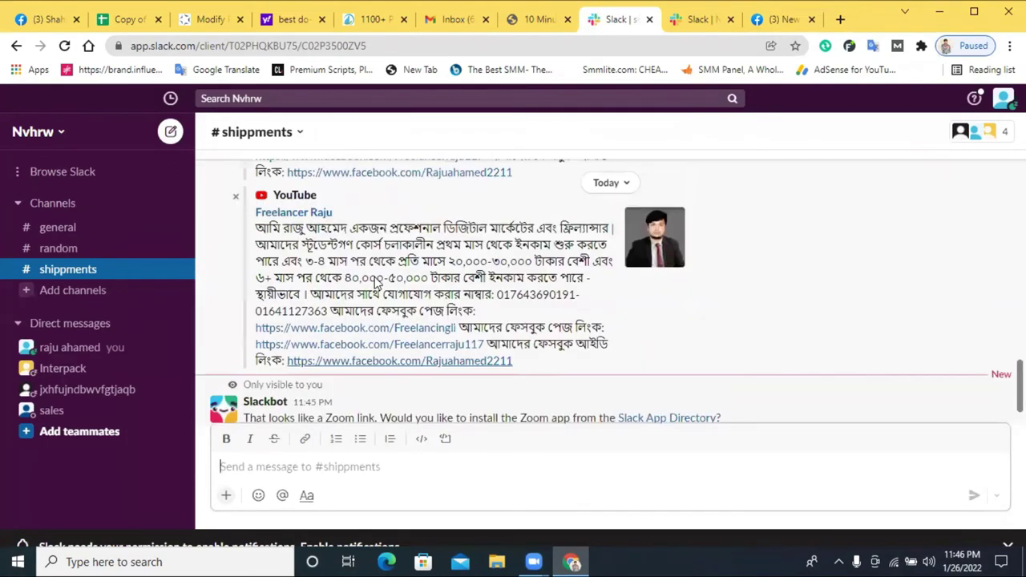
scroll(376, 278, up, 10)
scroll(378, 282, down, 10)
scroll(377, 281, down, 5)
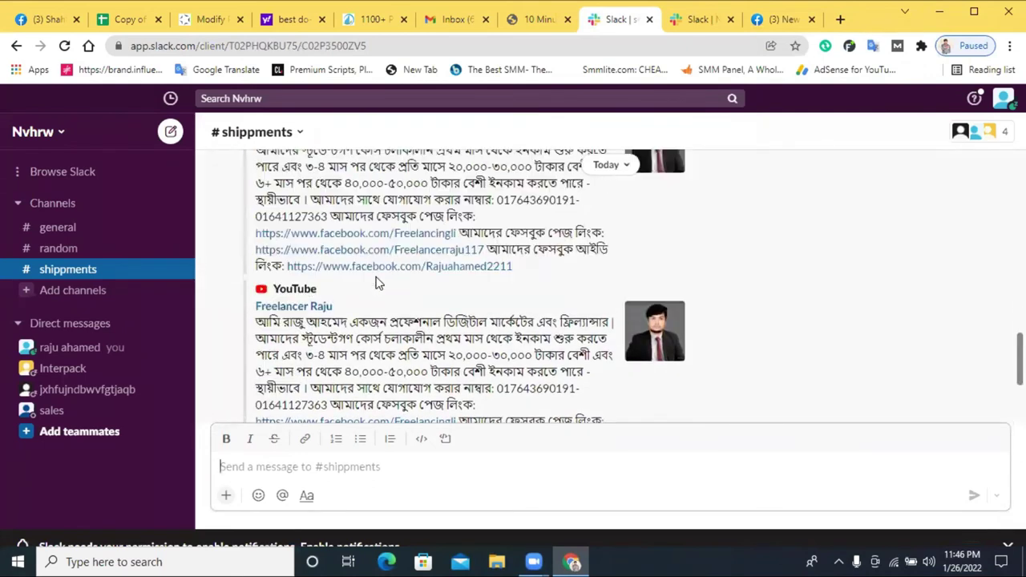
scroll(377, 282, up, 5)
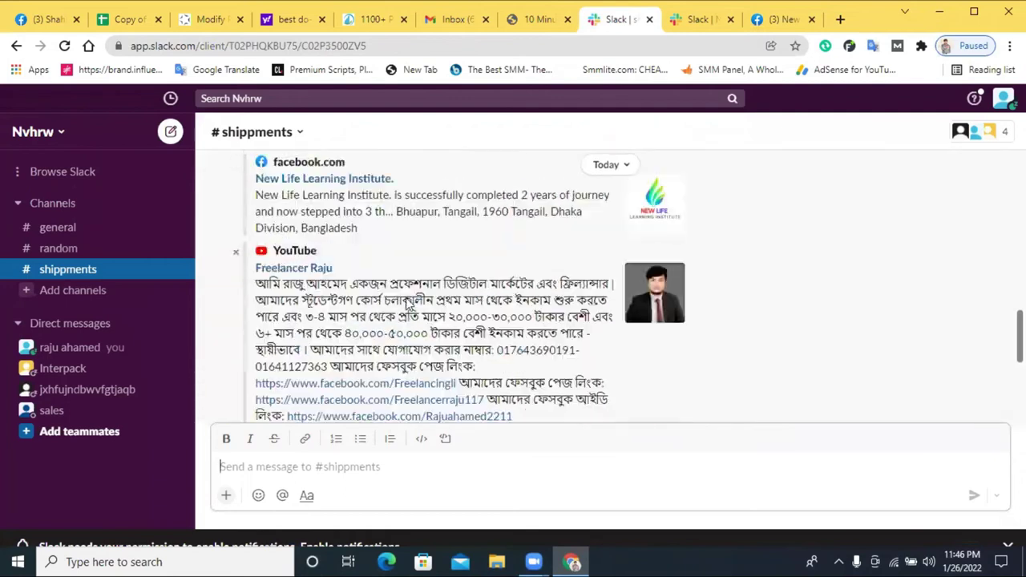
scroll(441, 301, up, 8)
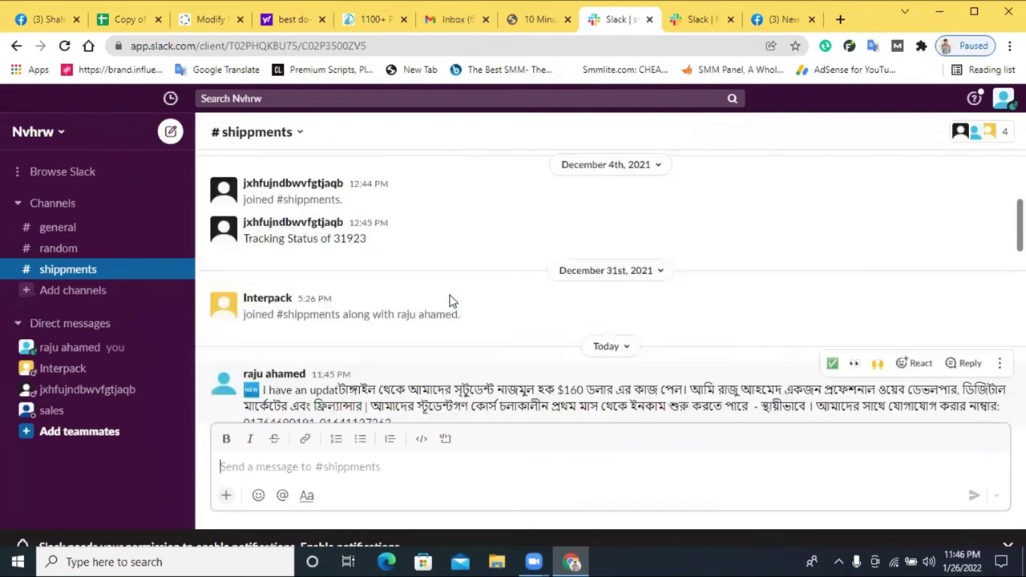
scroll(561, 296, down, 1)
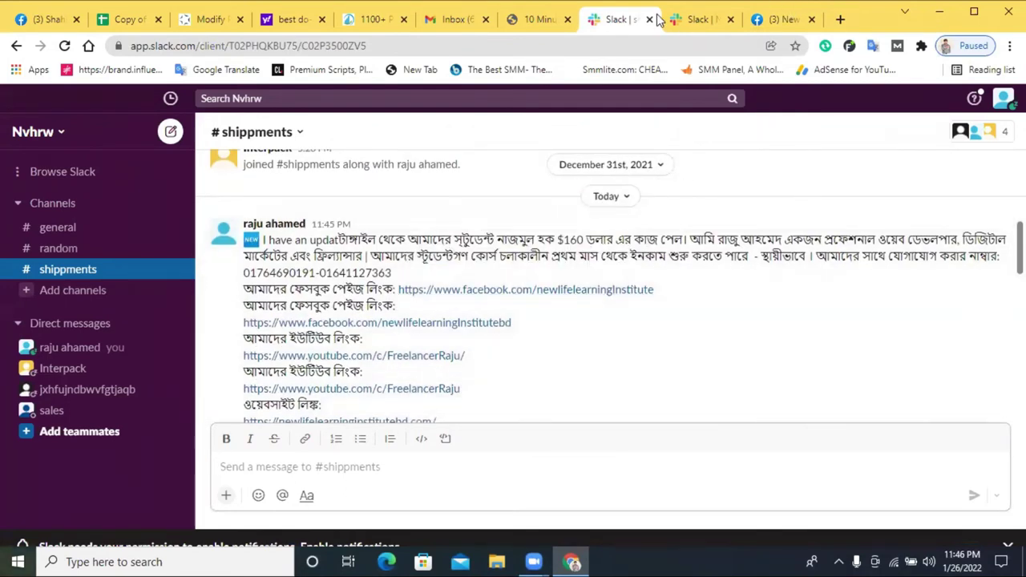
click(706, 19)
- Close the Facebook page tab and the untitled post tab
click(530, 19)
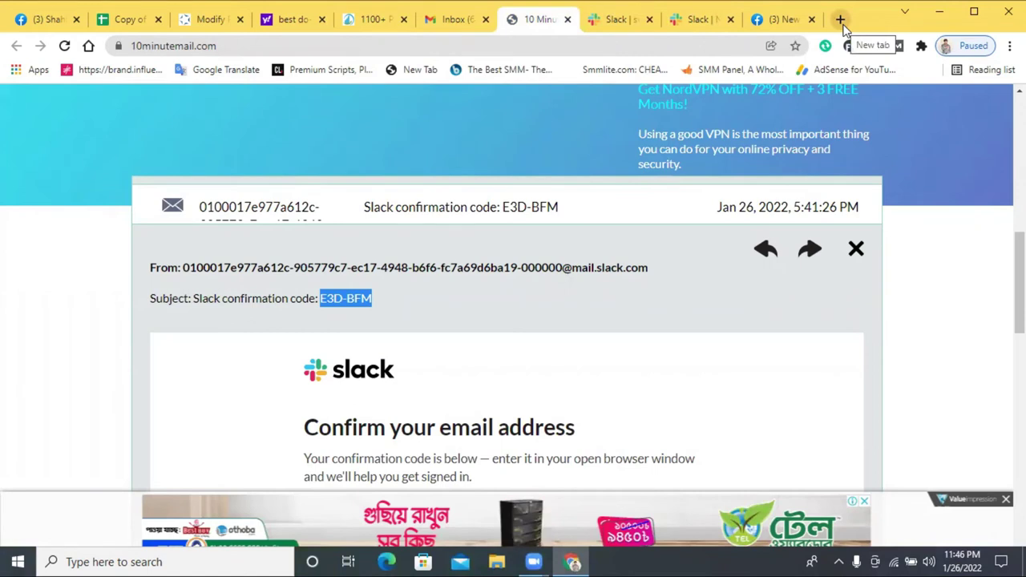
click(802, 19)
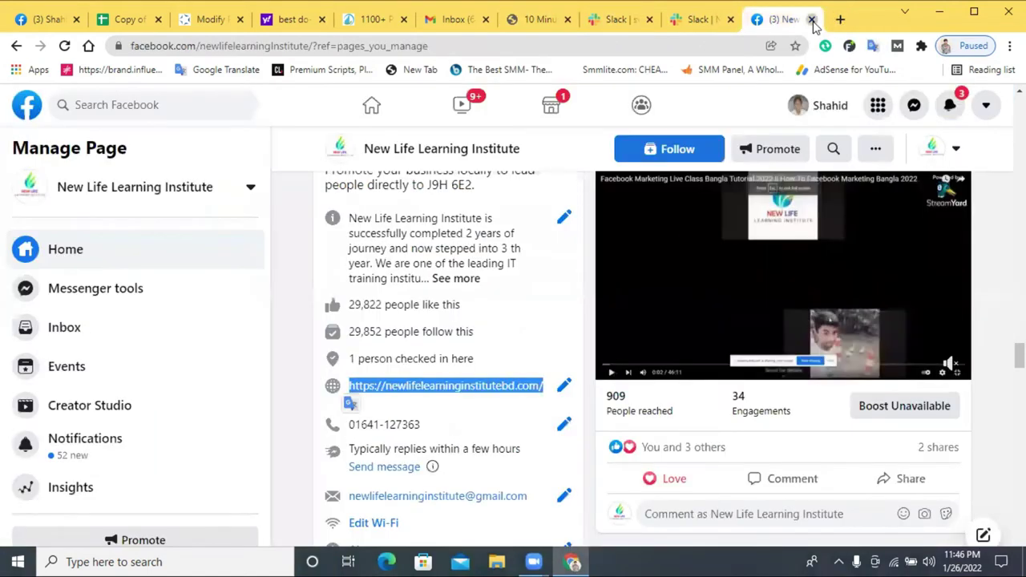
click(811, 19)
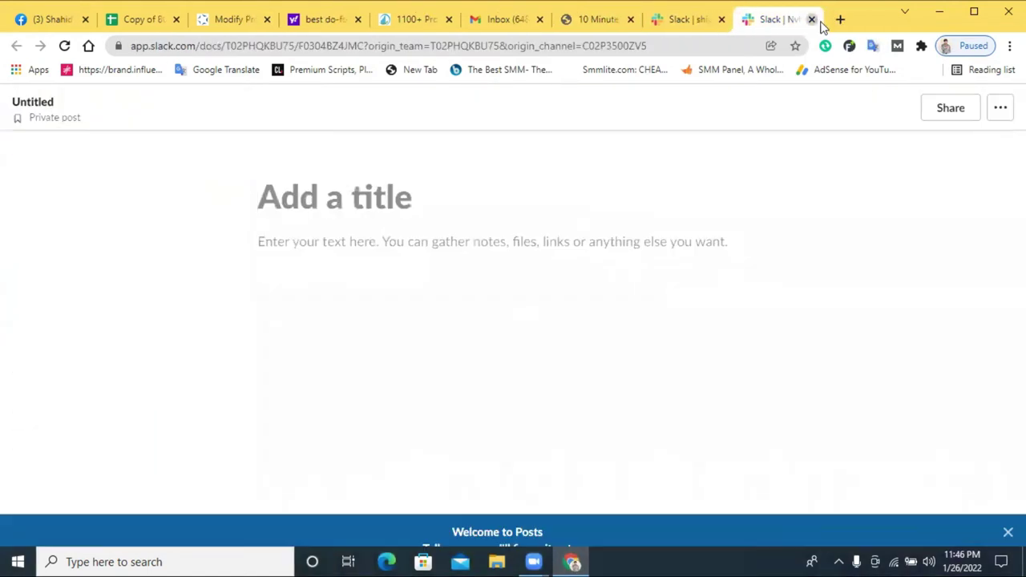
click(811, 19)
- In a new tab, search for 'gmail' and open the official Gmail site
key(ctrl+t)
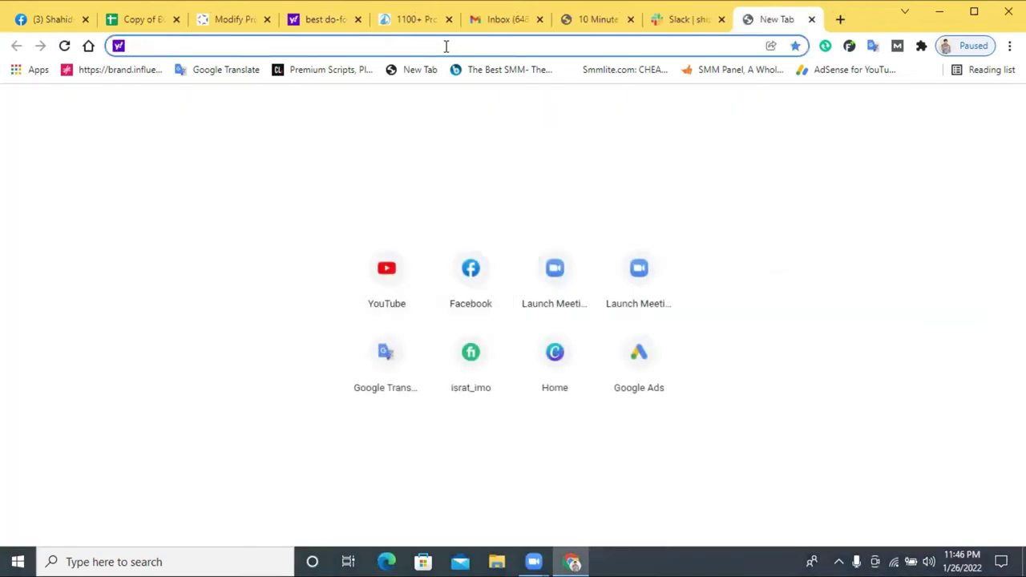
text(g)
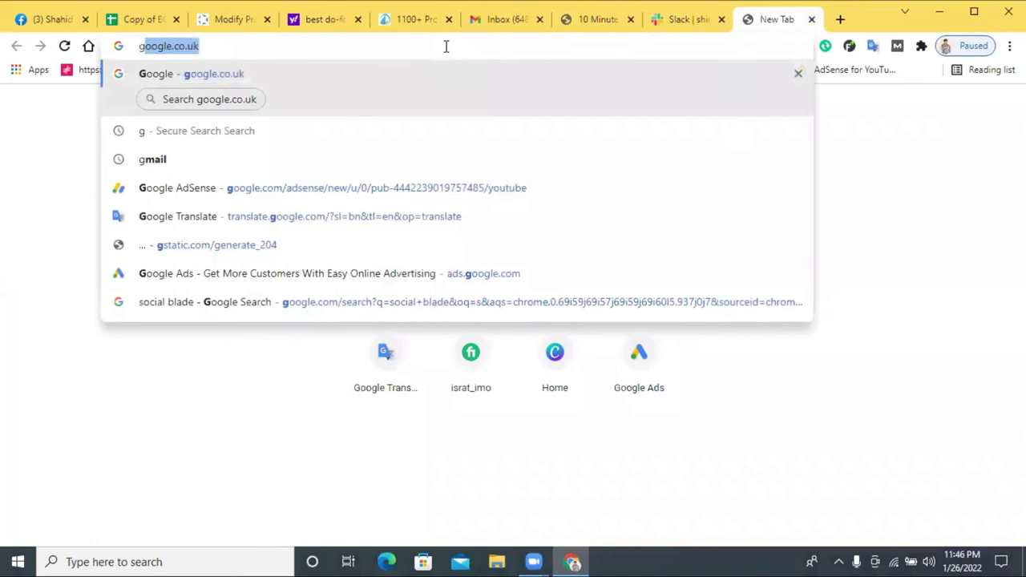
click(277, 160)
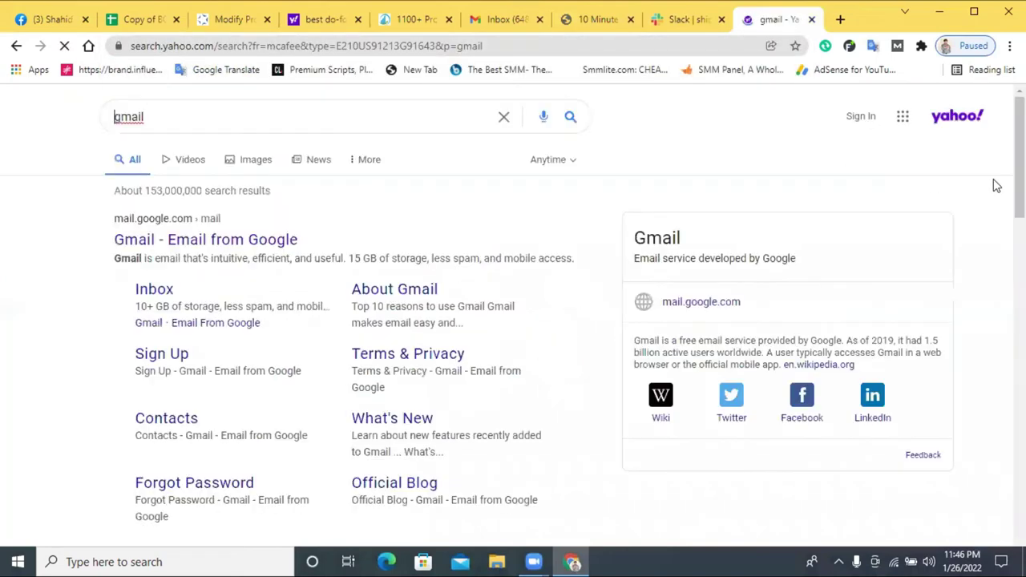
click(215, 242)
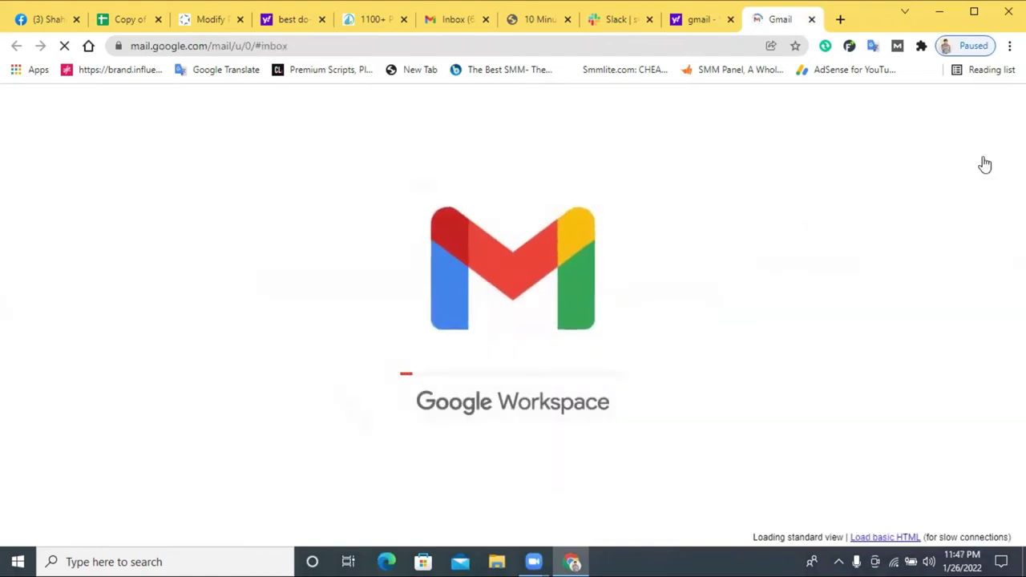
- Switch Gmail to the second Google account and leave the first account's inbox
click(964, 108)
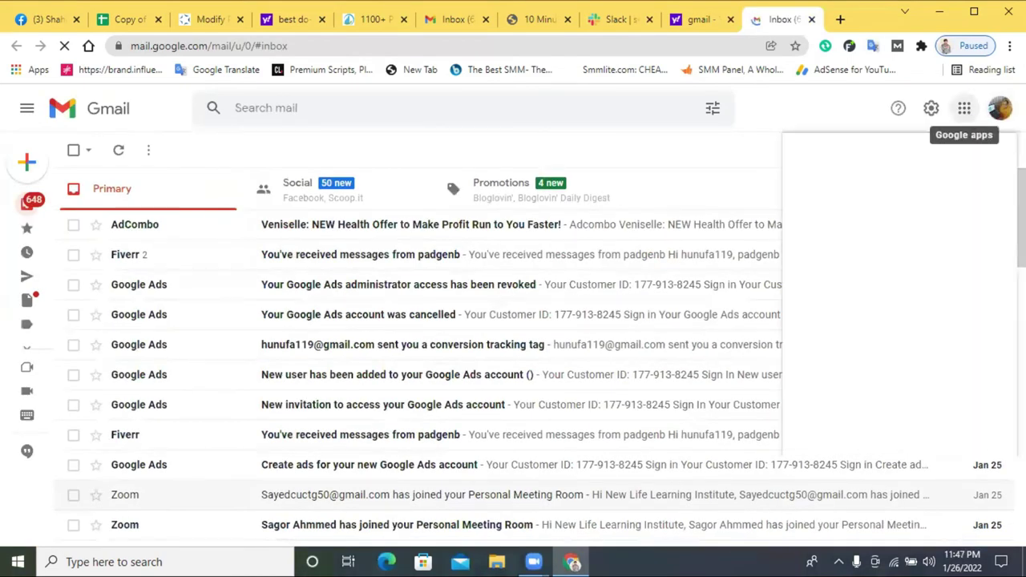
click(1000, 109)
click(880, 337)
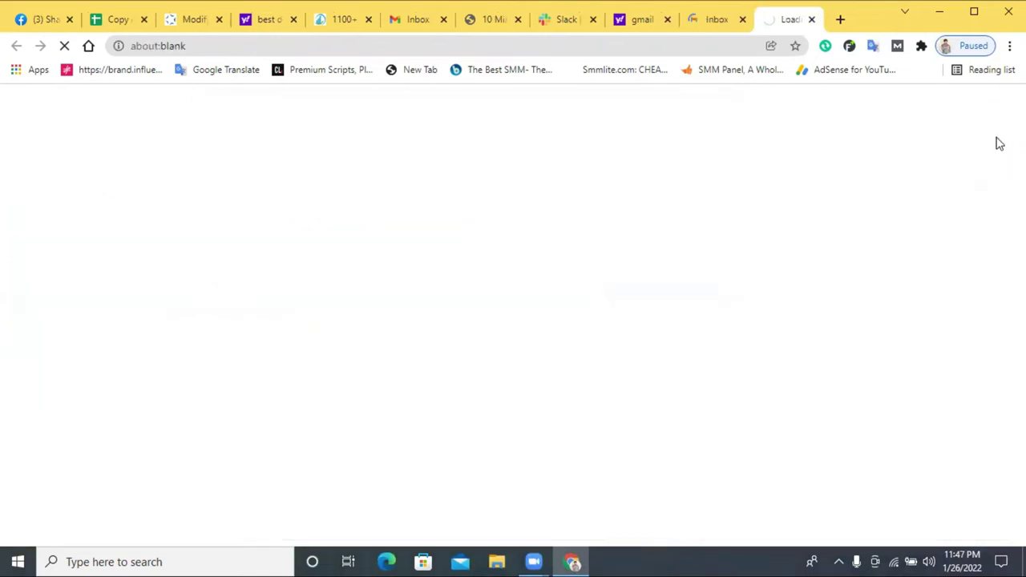
click(741, 20)
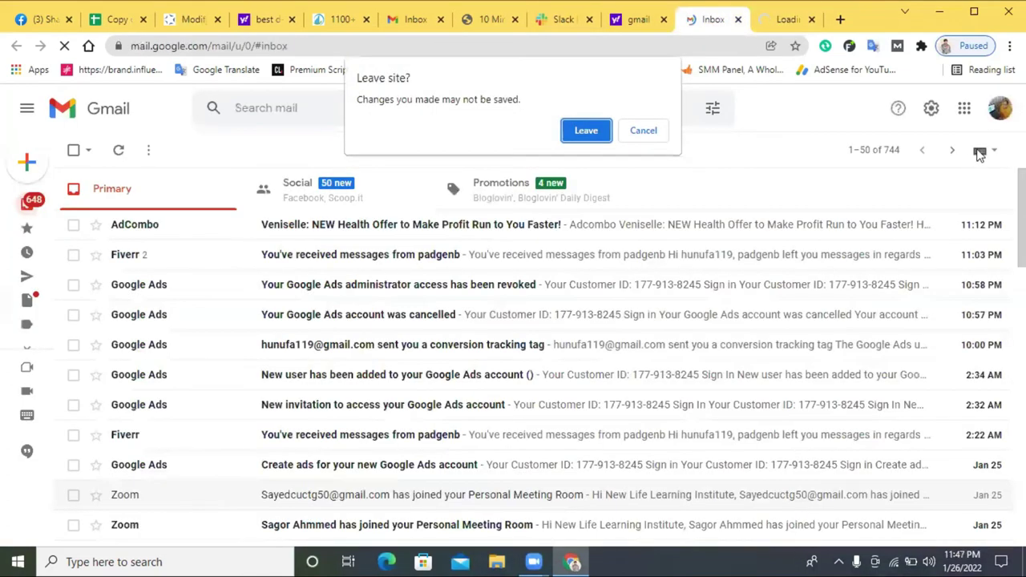
click(589, 133)
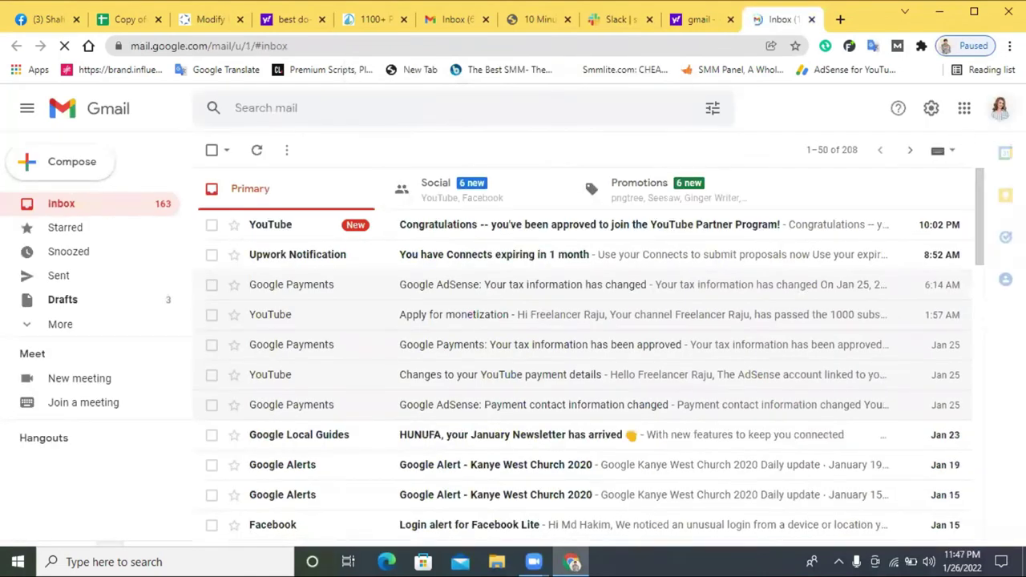
- Open Google Drive from the Google apps list and close the leftover inbox
click(1000, 108)
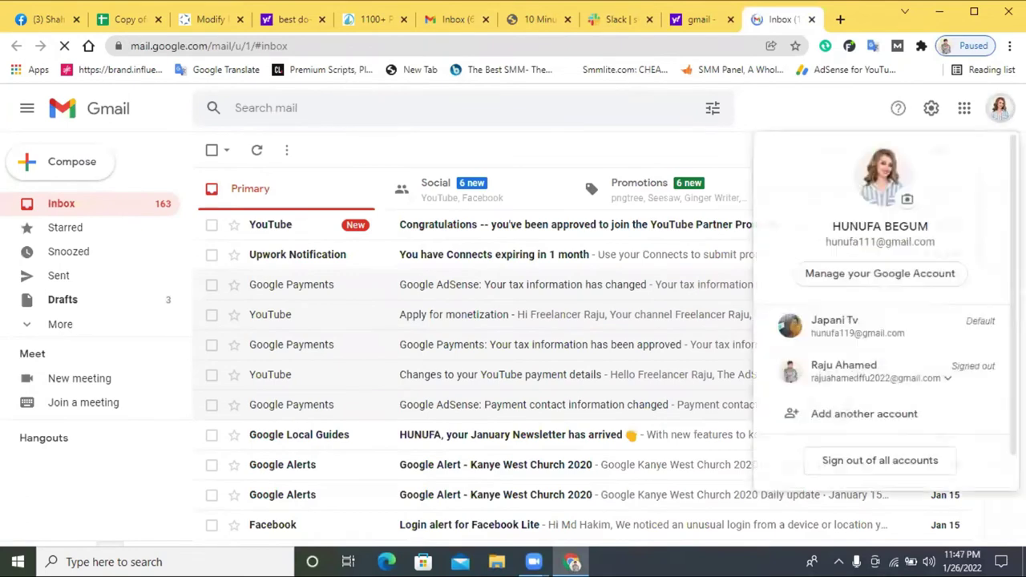
click(966, 111)
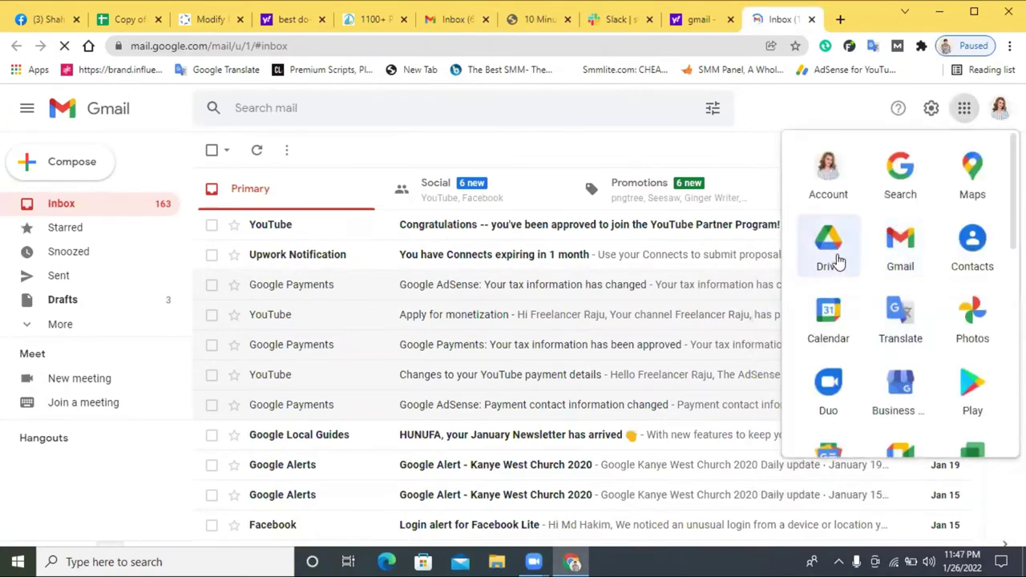
click(839, 261)
click(739, 19)
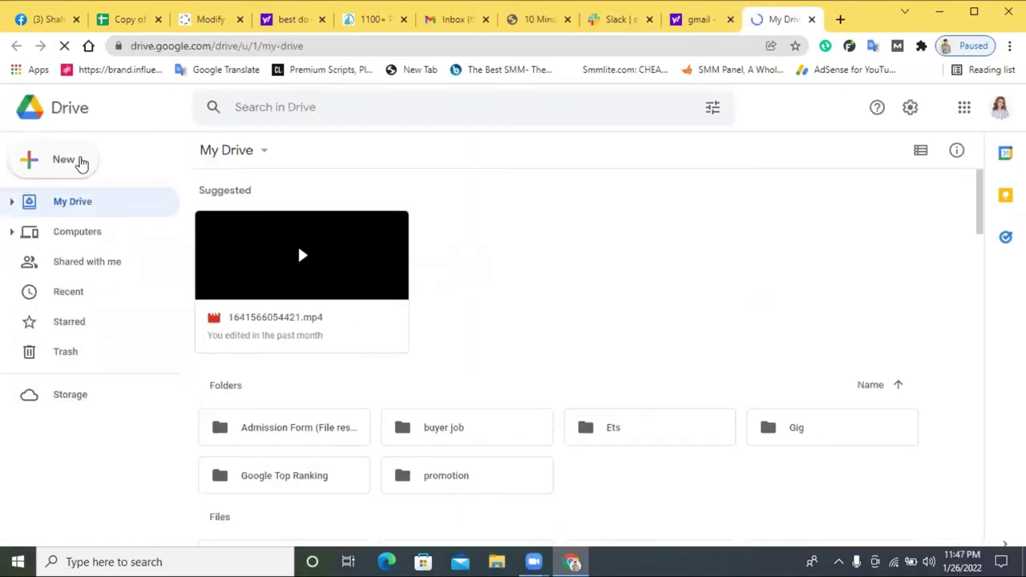
- Create a blank Google Sheets spreadsheet from Drive's New menu
click(85, 168)
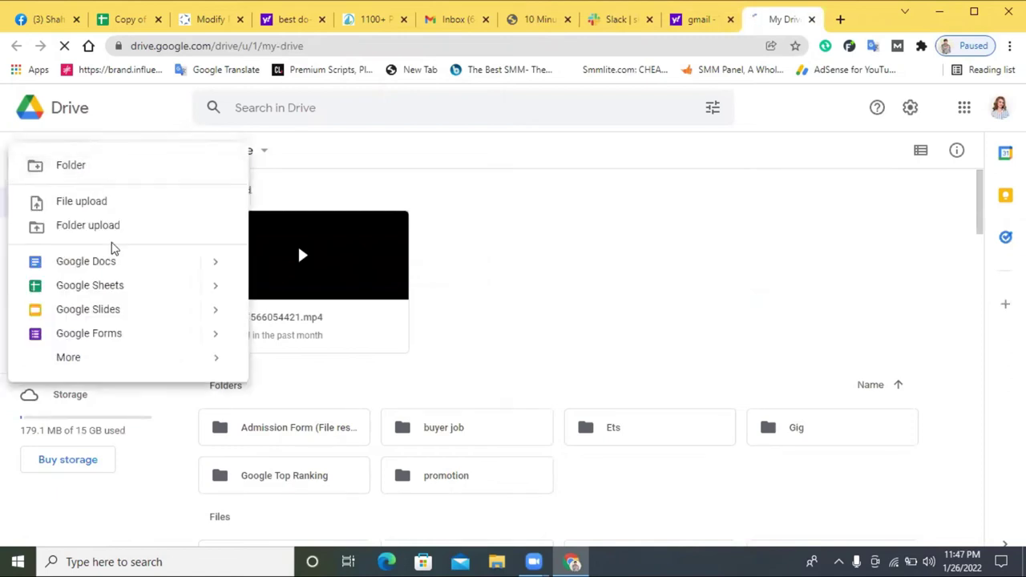
click(103, 287)
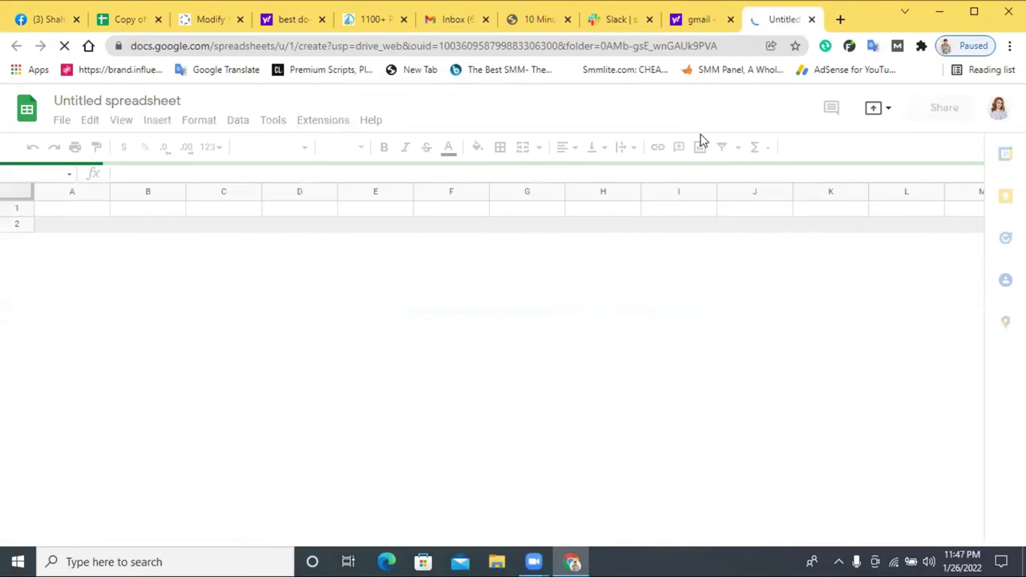
- Title the spreadsheet 'monir buyer', narrow column A and enter NO in A1
click(129, 104)
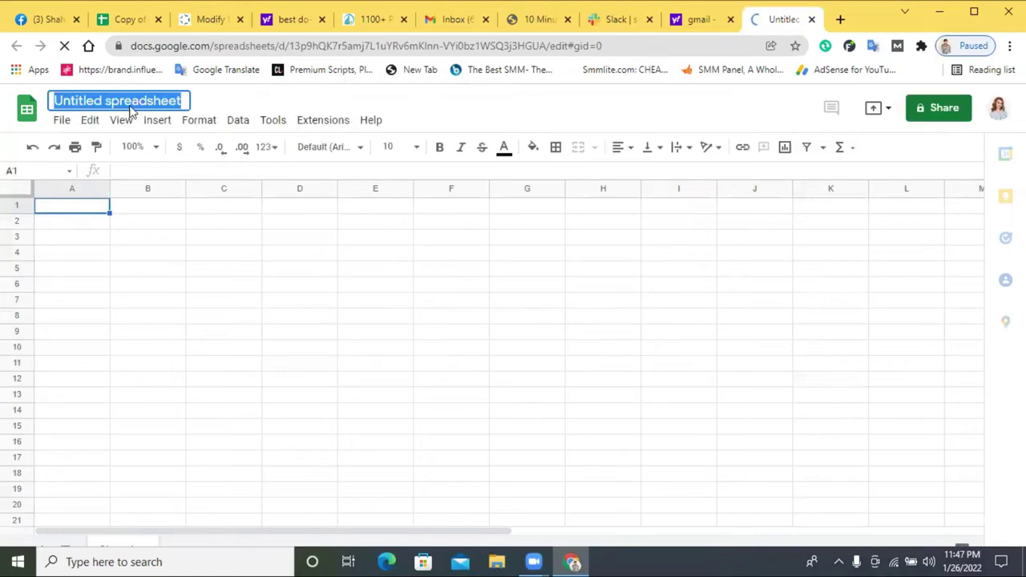
text(mon)
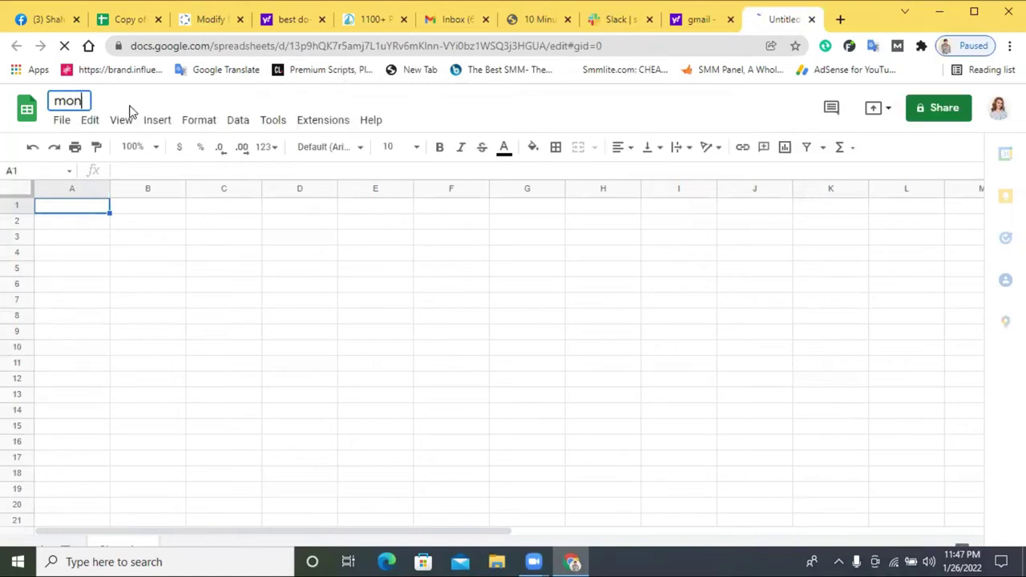
text(ir buyer)
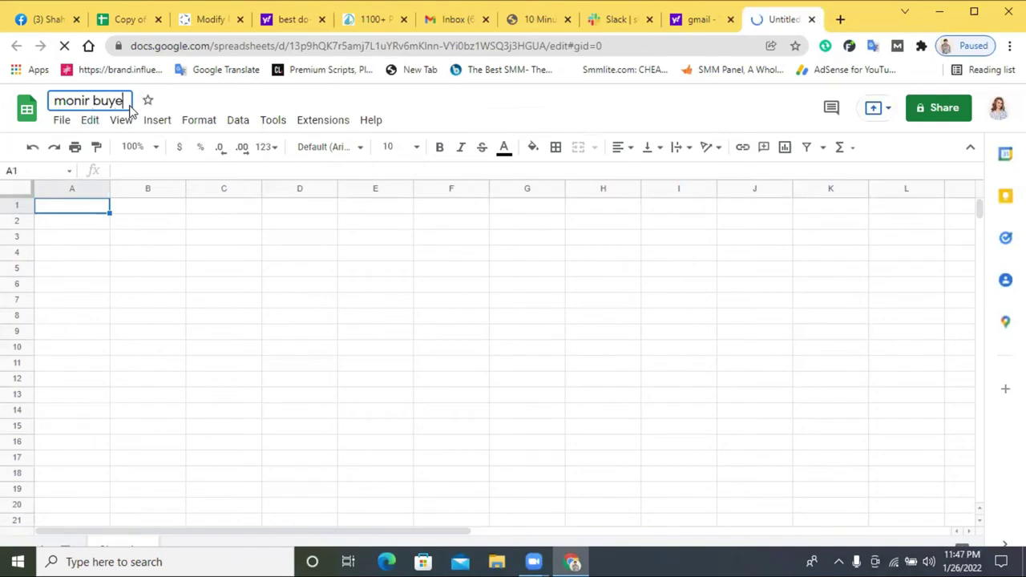
drag(109, 188, 84, 188)
double_click(54, 212)
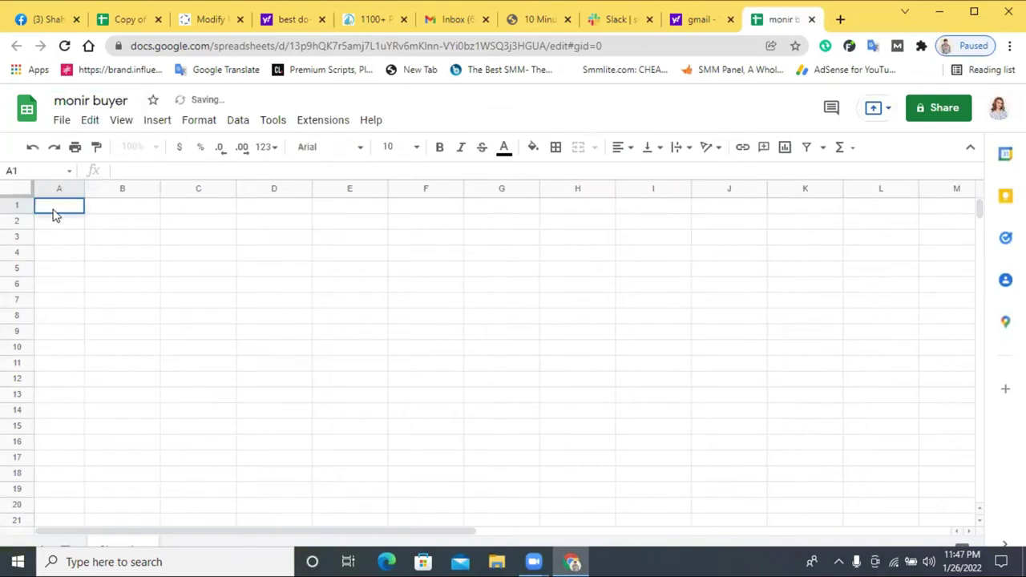
click(122, 206)
- Widen columns B–D and enter headers Website Link, Screenshot Link and Live link
drag(163, 189, 203, 189)
double_click(149, 206)
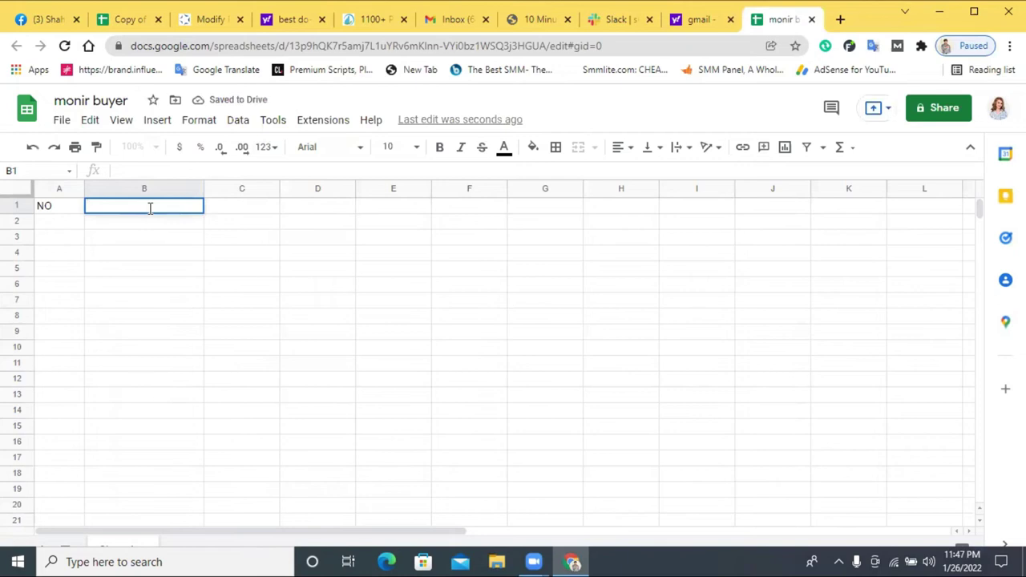
text(S)
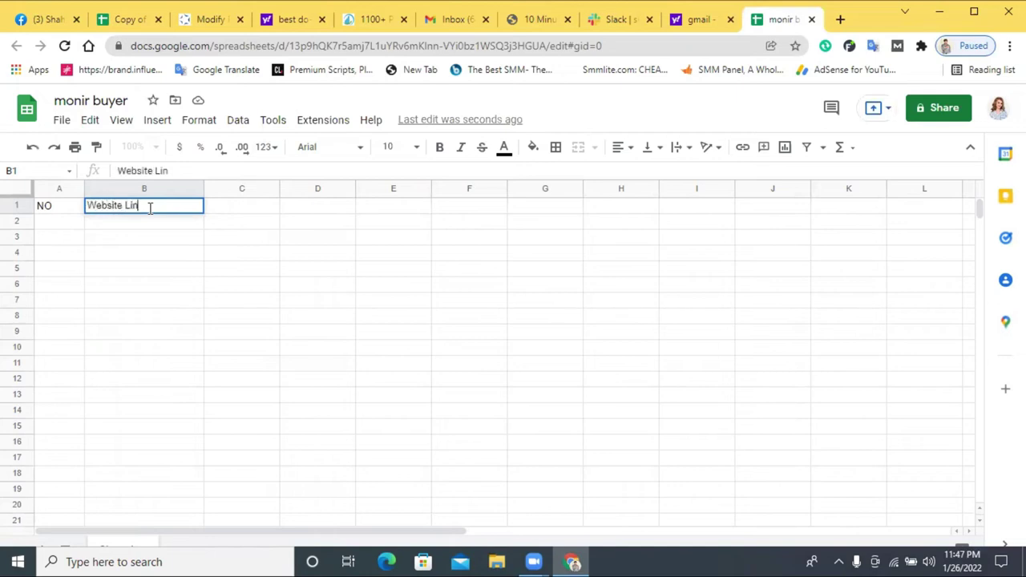
drag(279, 184, 317, 184)
double_click(253, 206)
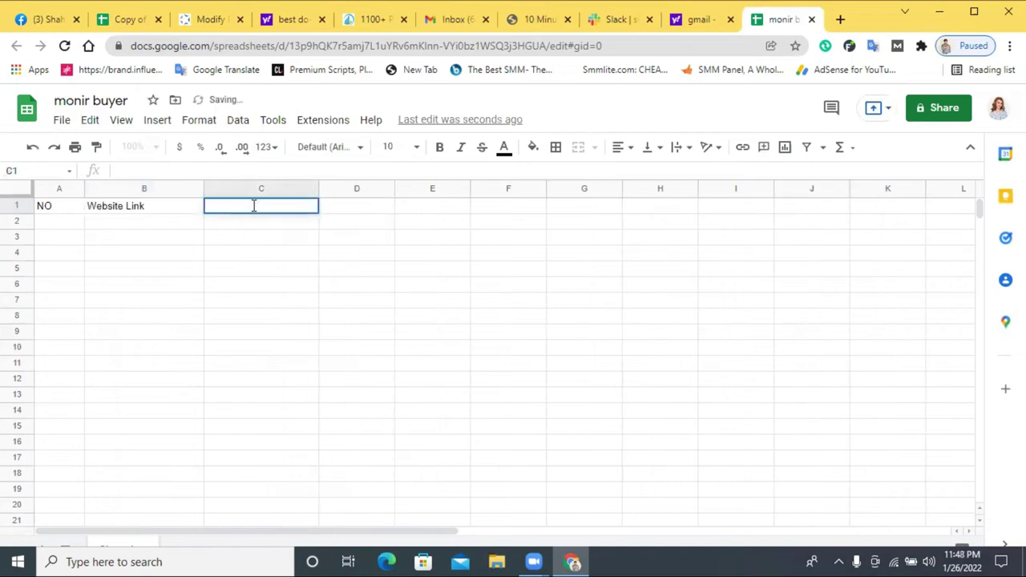
text(Screens)
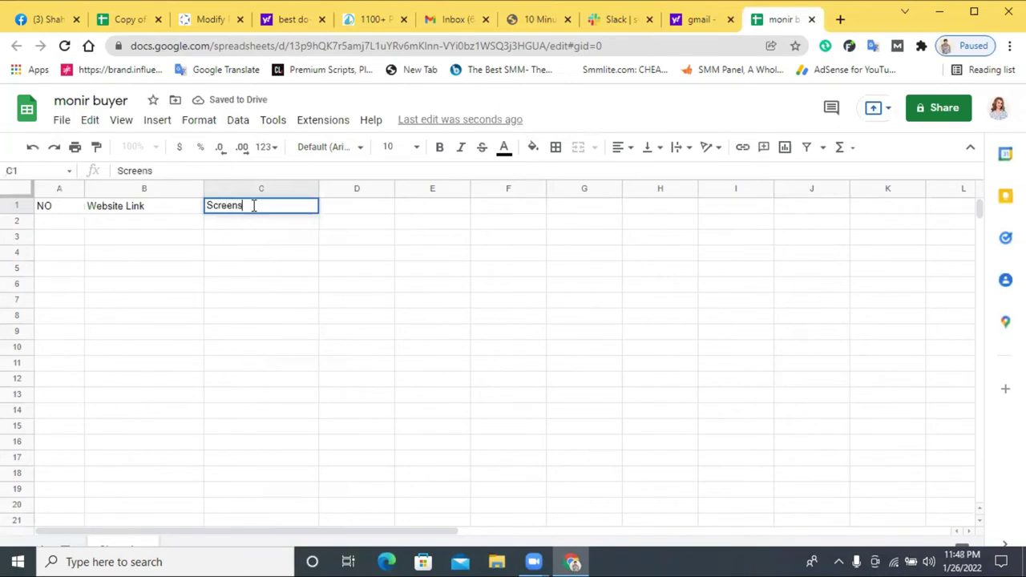
text(hot Link)
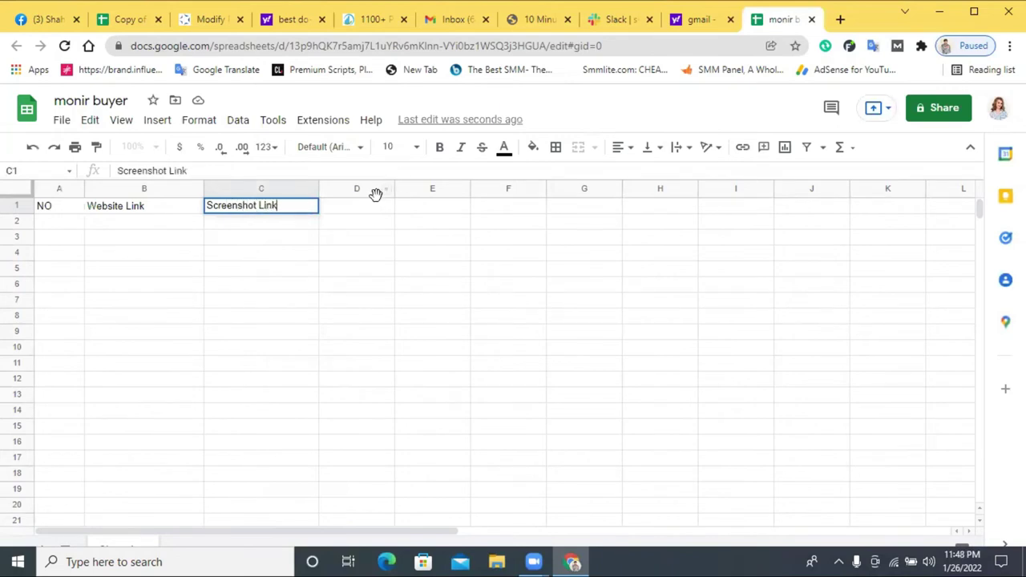
drag(394, 189, 591, 188)
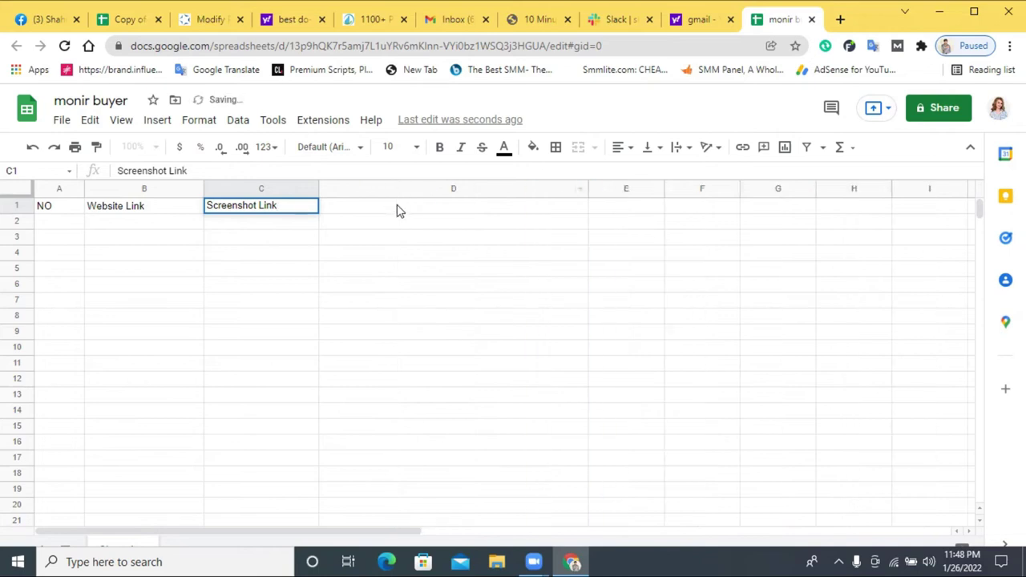
double_click(398, 206)
text(Live)
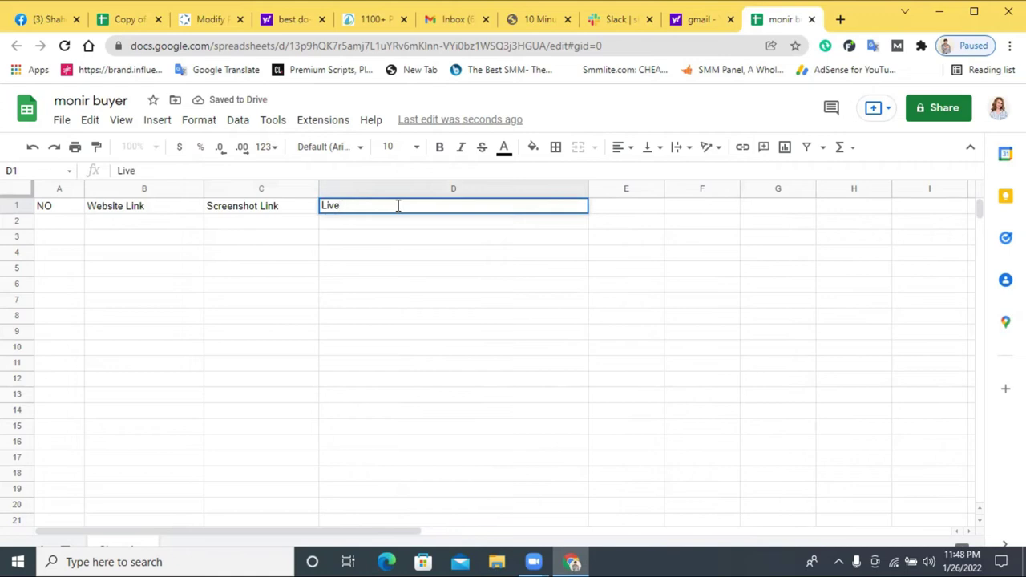
- Insert a widened empty column D before Live link and enter the Profile link header
drag(611, 185, 335, 209)
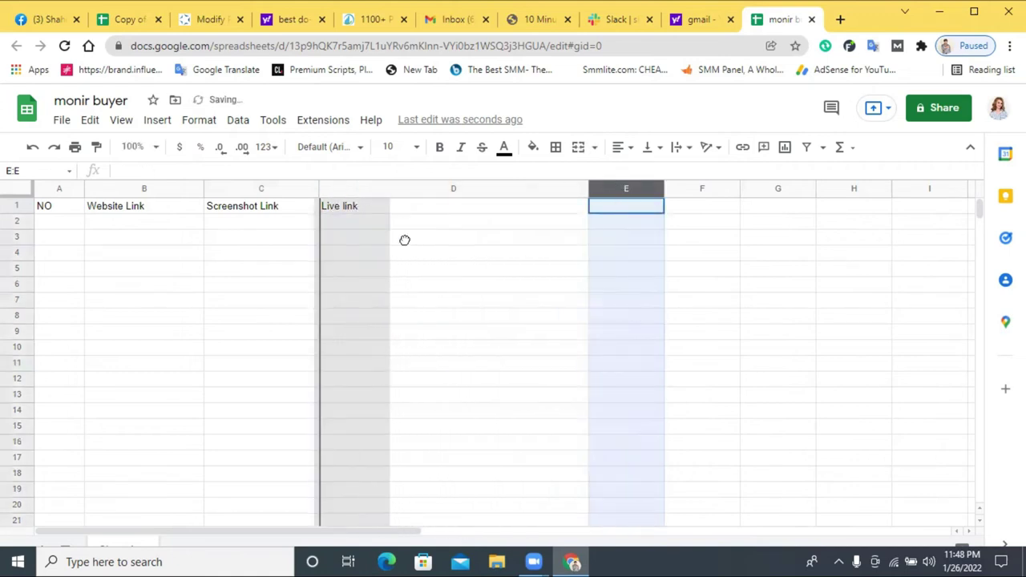
drag(405, 240, 407, 252)
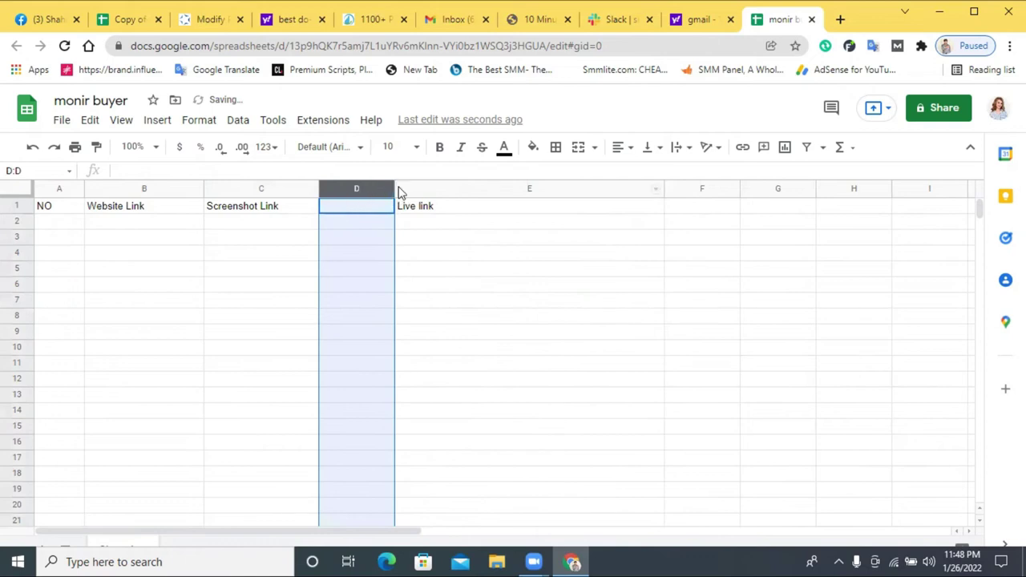
drag(394, 187, 572, 193)
click(406, 205)
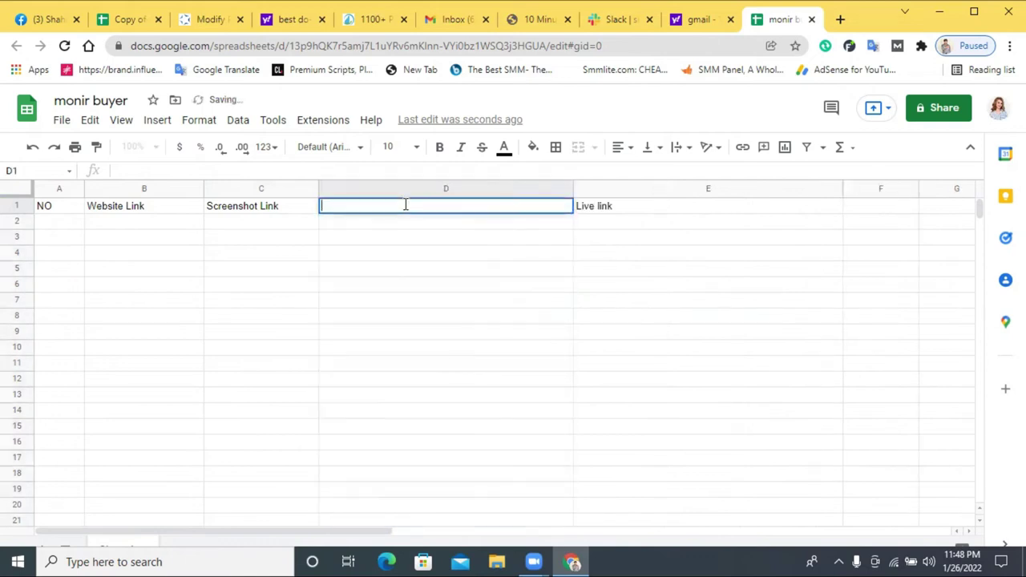
text(Profile link)
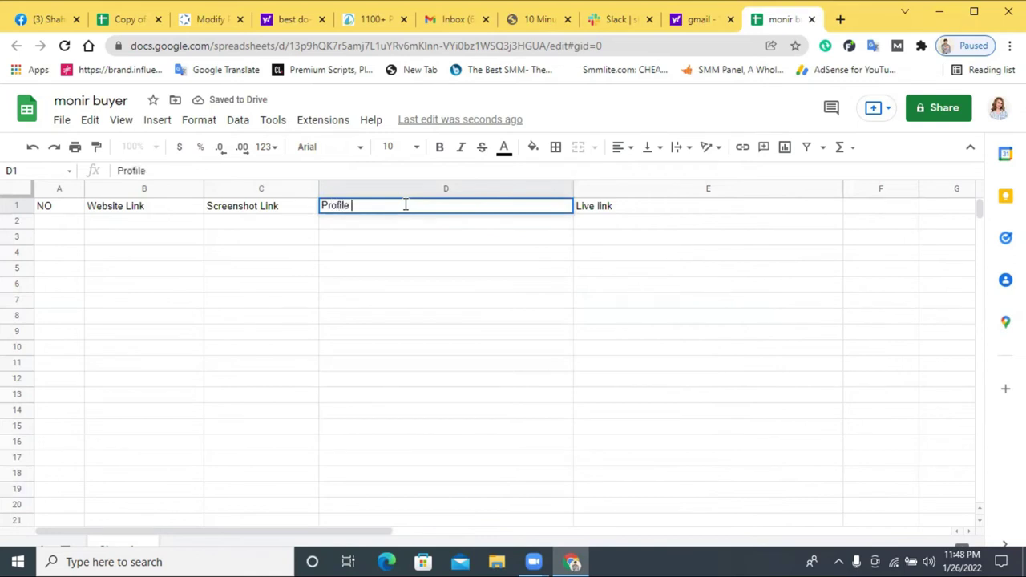
click(443, 287)
- Make header row 1 bold at 14 pt and widen column C to fit Screenshot Link
click(30, 207)
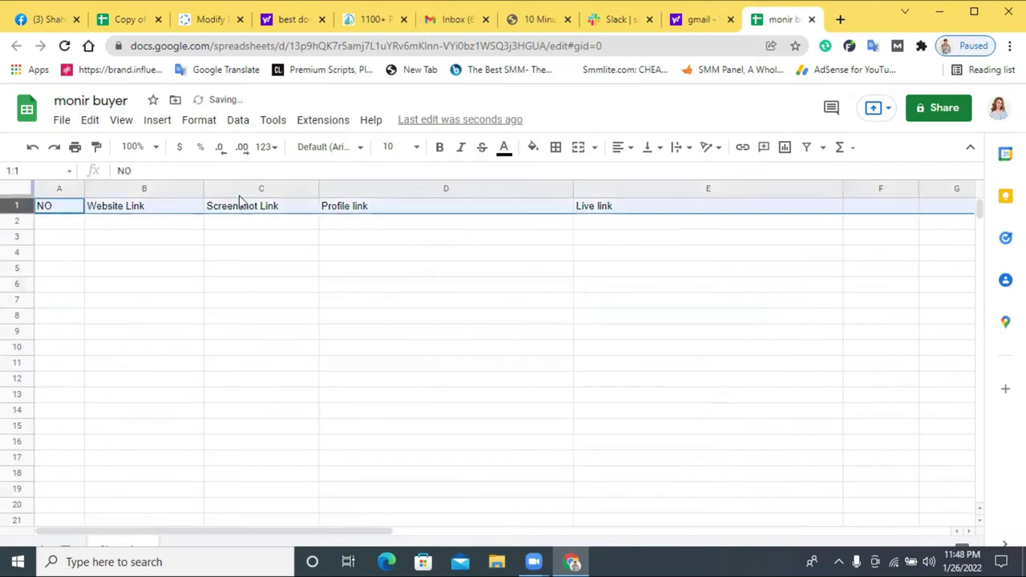
click(439, 148)
click(393, 147)
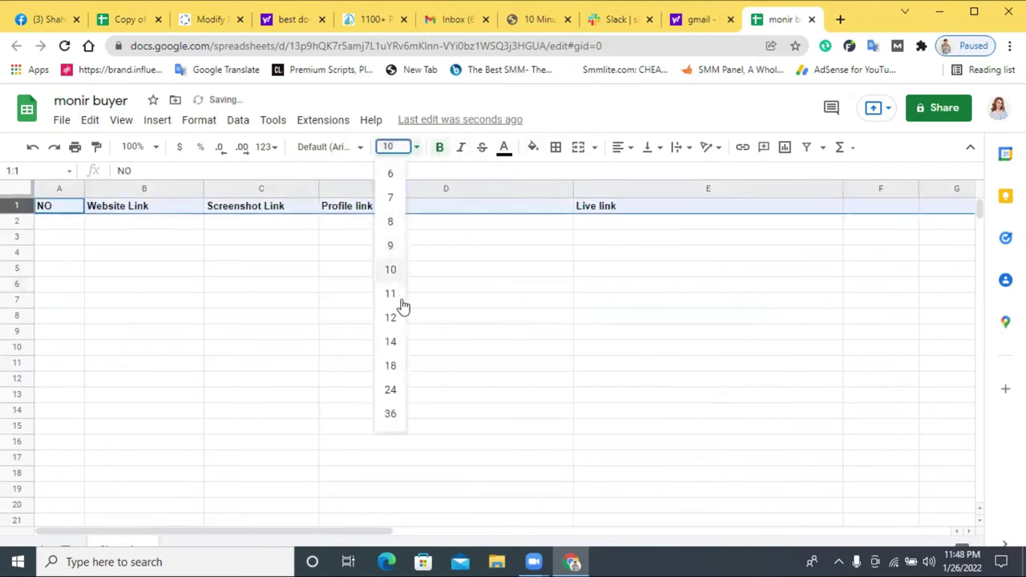
click(390, 341)
click(479, 274)
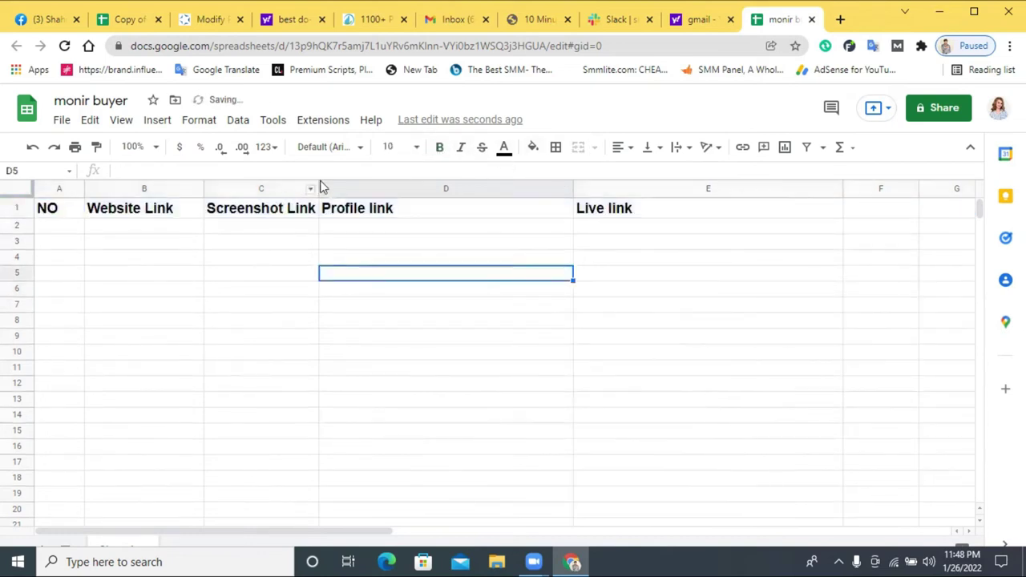
drag(355, 188, 358, 188)
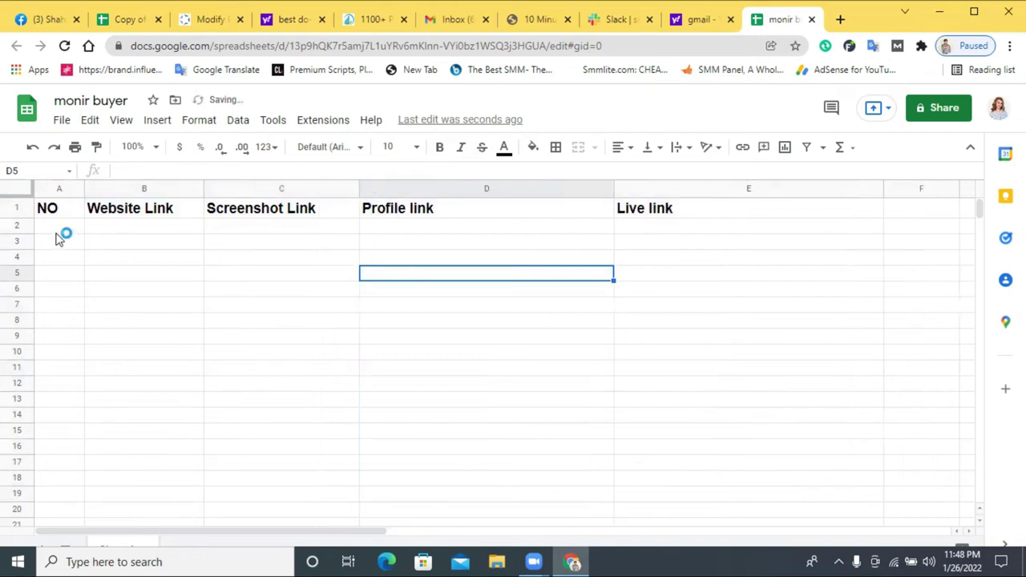
- Number the rows under NO from 1 to 16 by filling down the 1, 2 series
click(44, 227)
text(12)
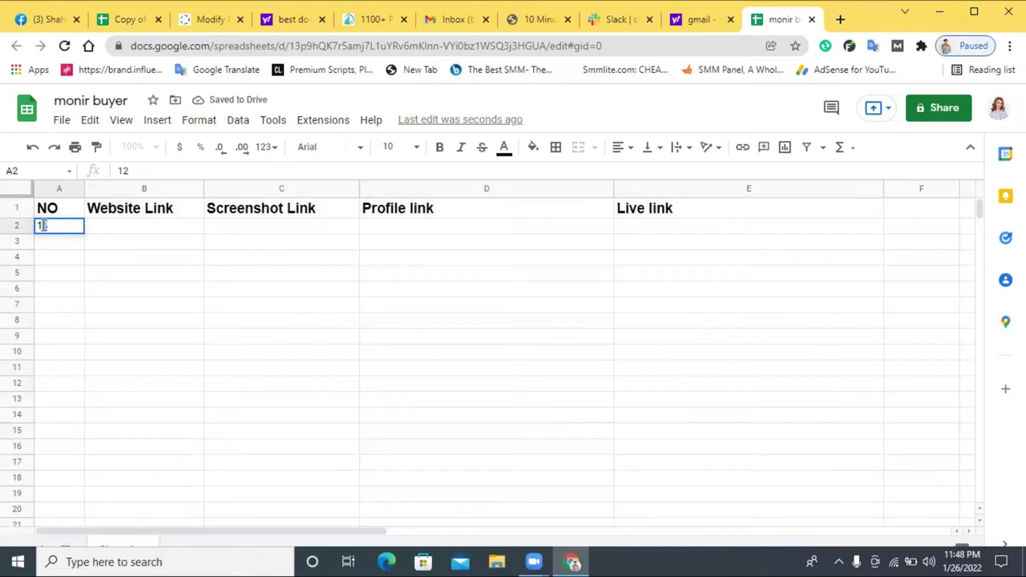
key(Return)
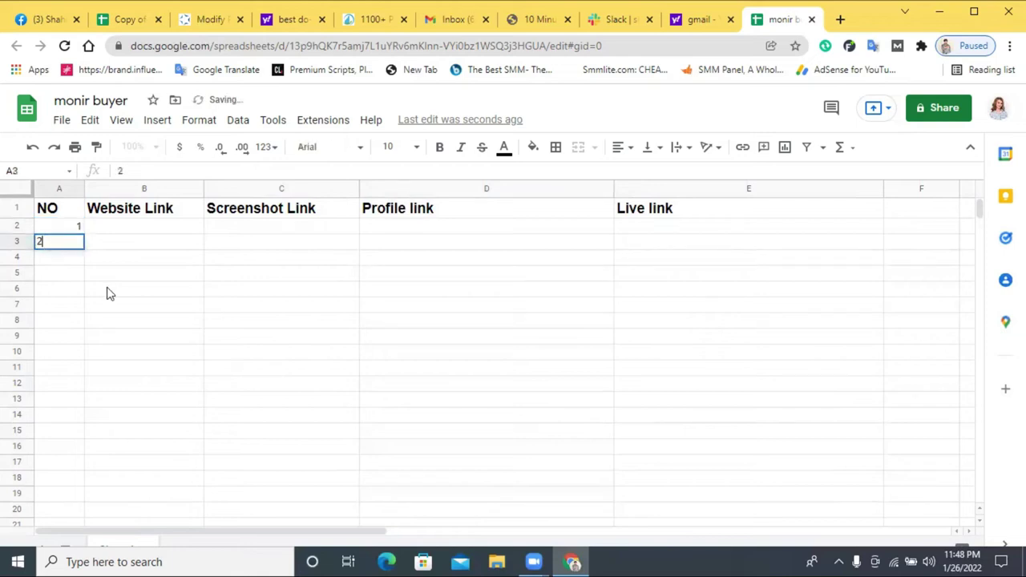
click(109, 294)
drag(48, 227, 69, 463)
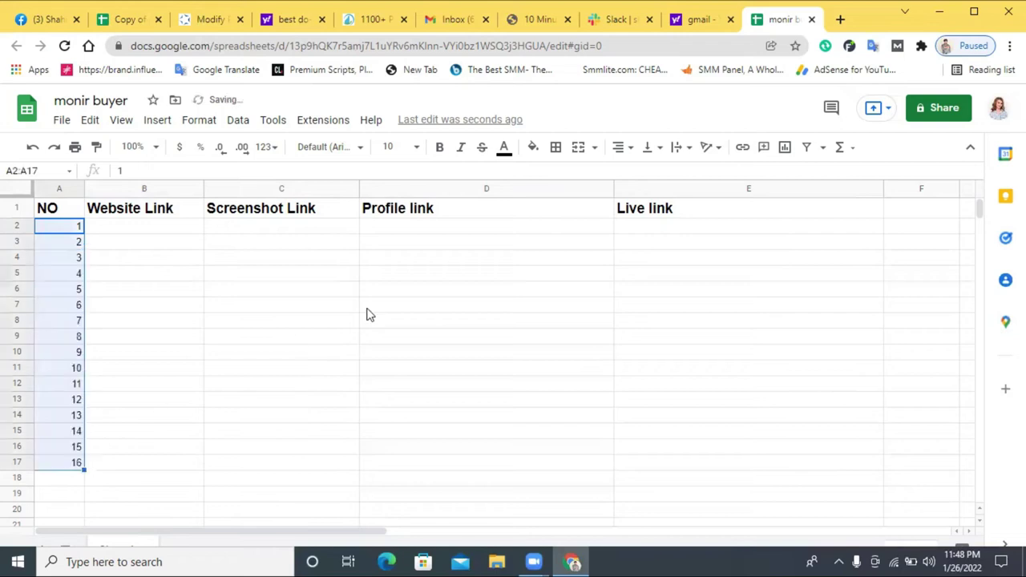
click(561, 282)
- Give the header row a yellow fill colour
click(17, 208)
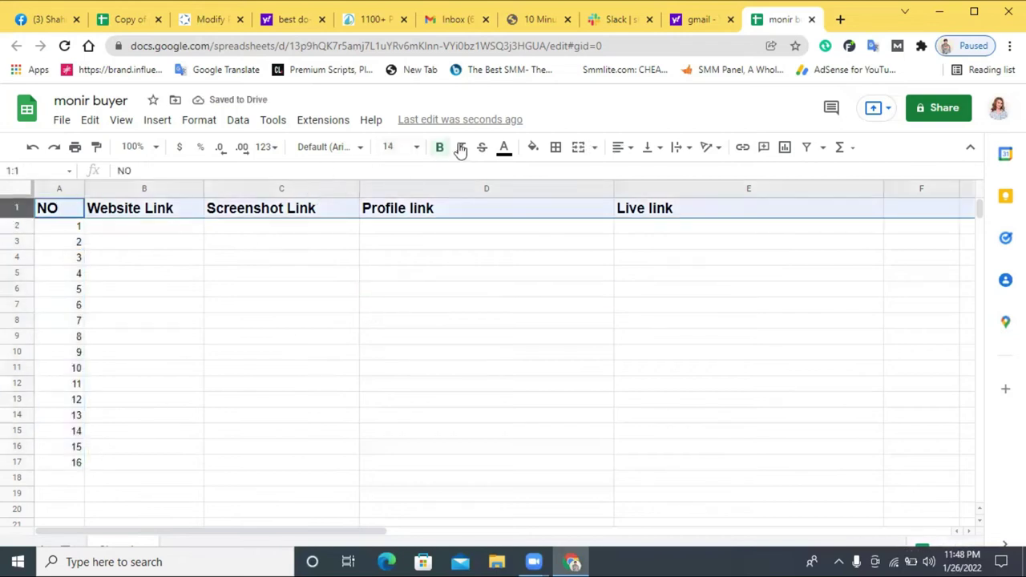
click(533, 148)
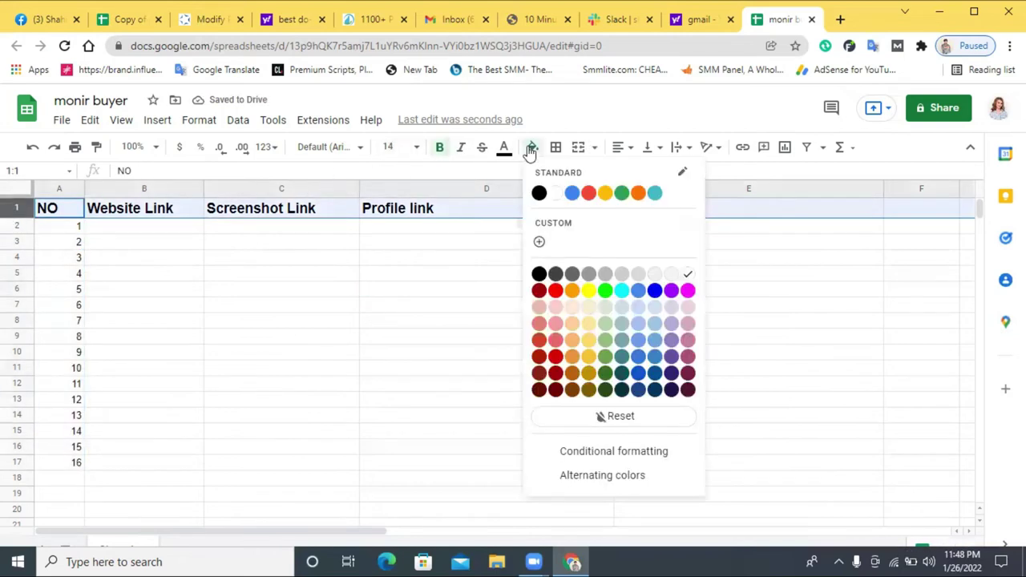
click(605, 193)
click(229, 287)
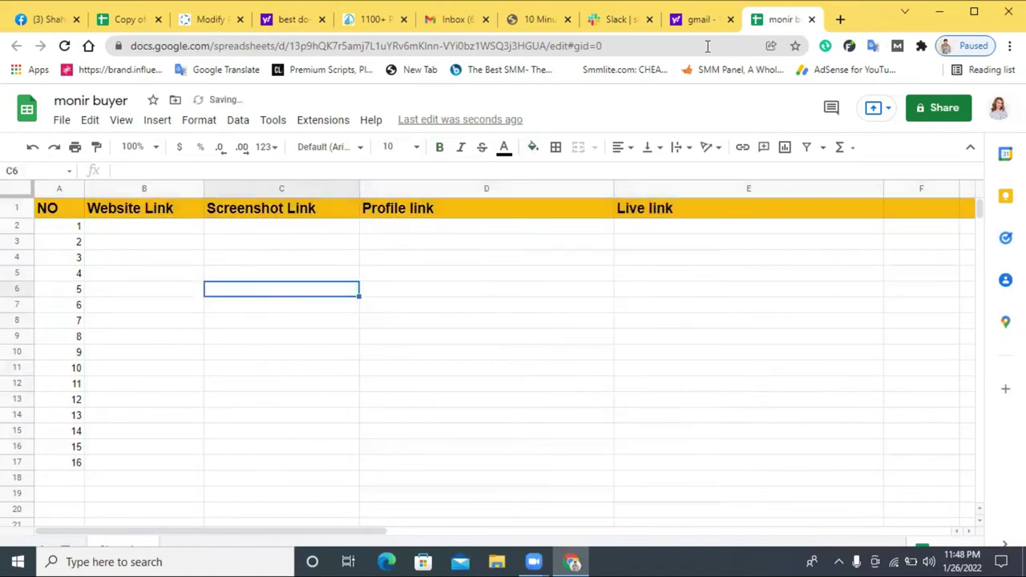
click(676, 18)
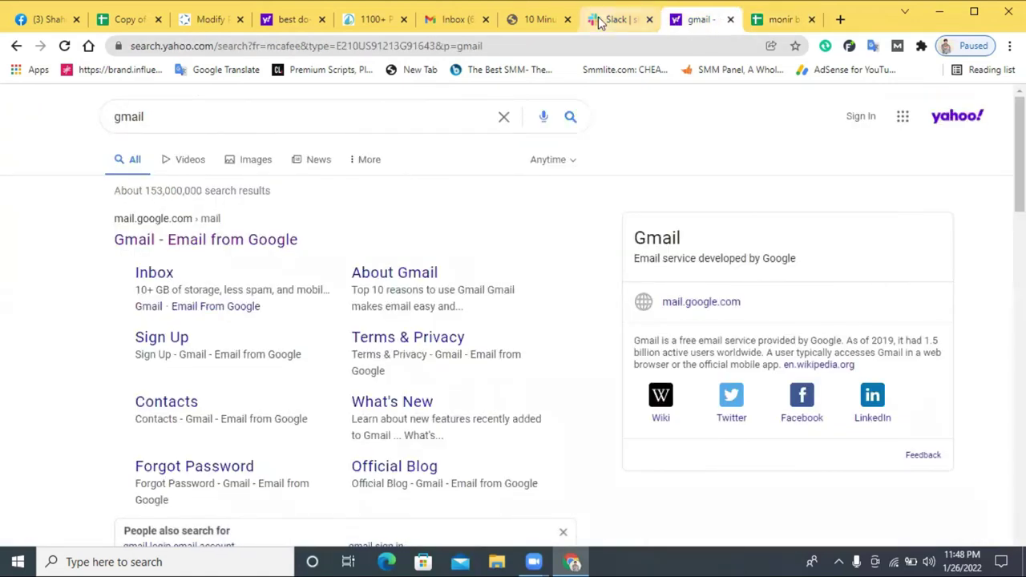
- From the Slack tab, open Chrome's Extensions page via More tools > Extensions and its side panel
click(599, 22)
scroll(559, 259, up, 5)
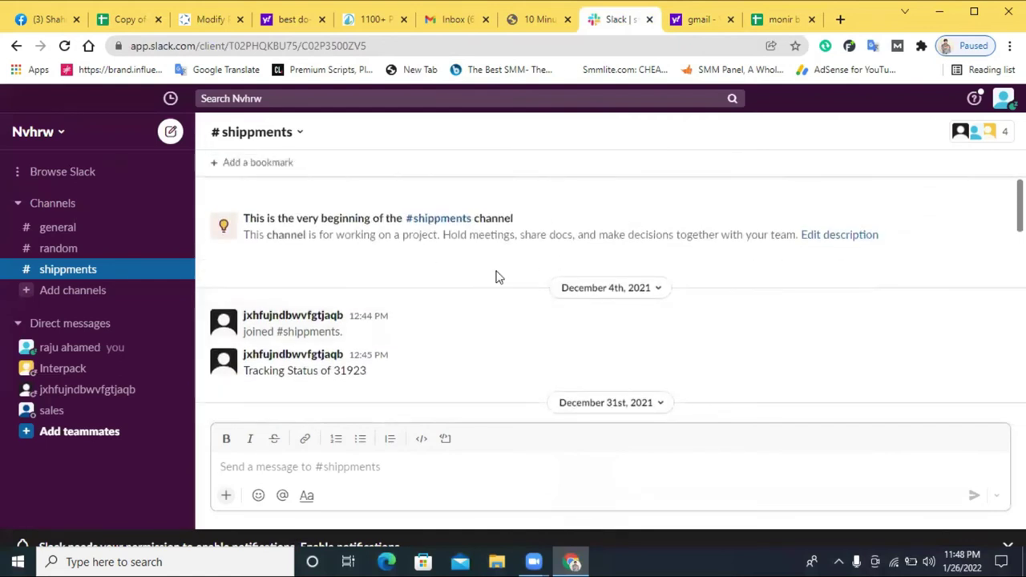
scroll(495, 277, down, 4)
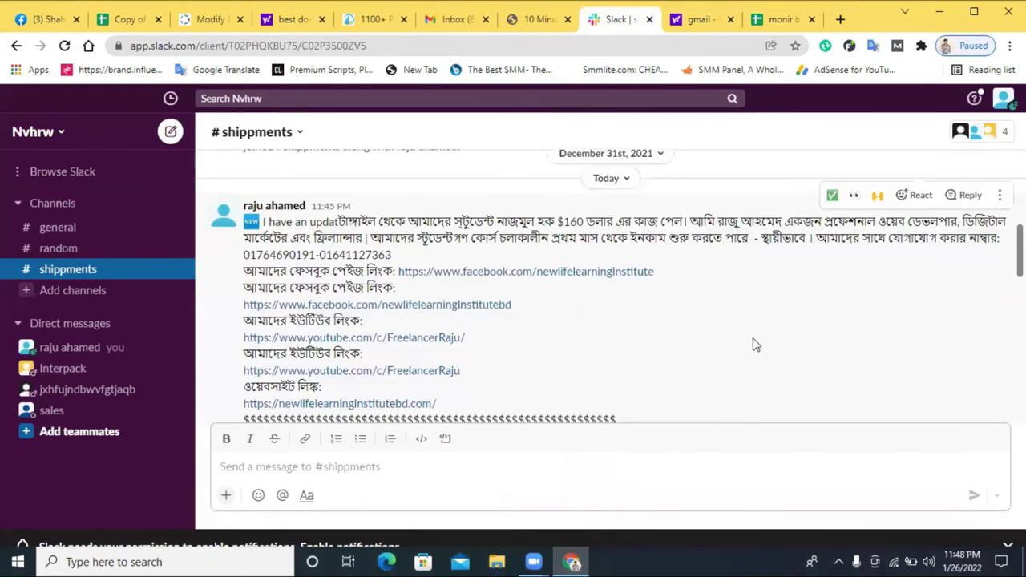
click(921, 46)
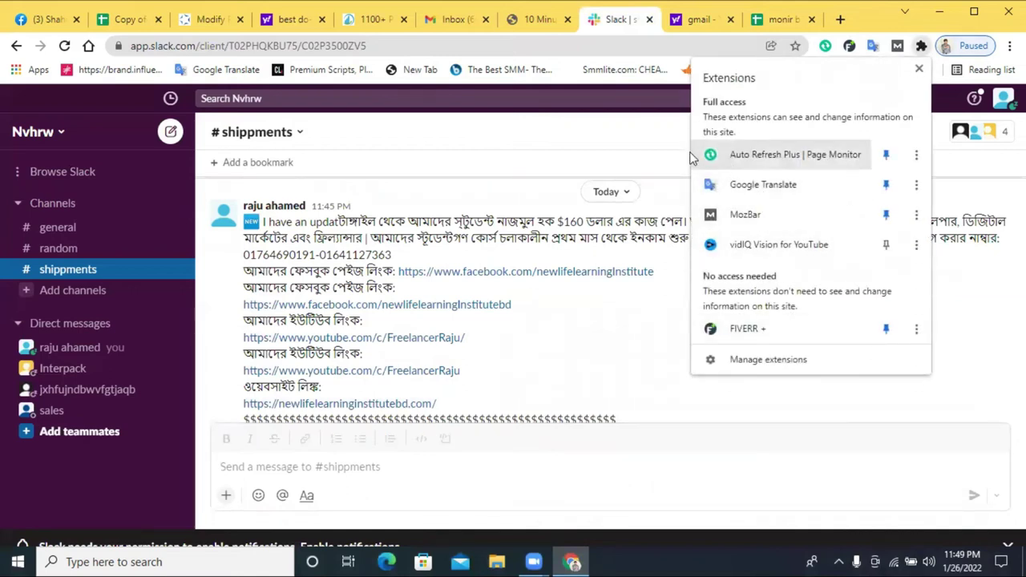
click(922, 48)
click(922, 48)
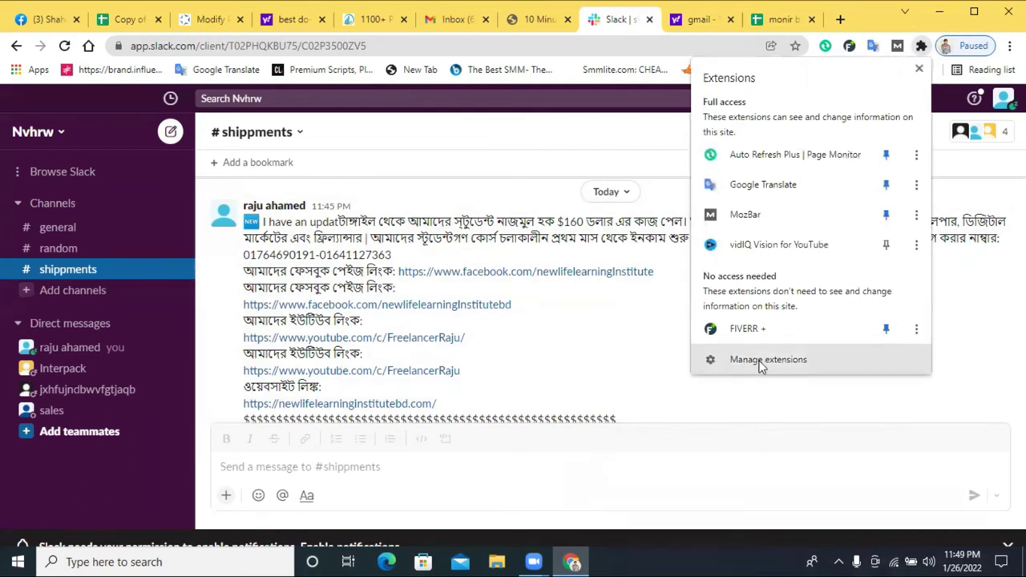
click(1010, 46)
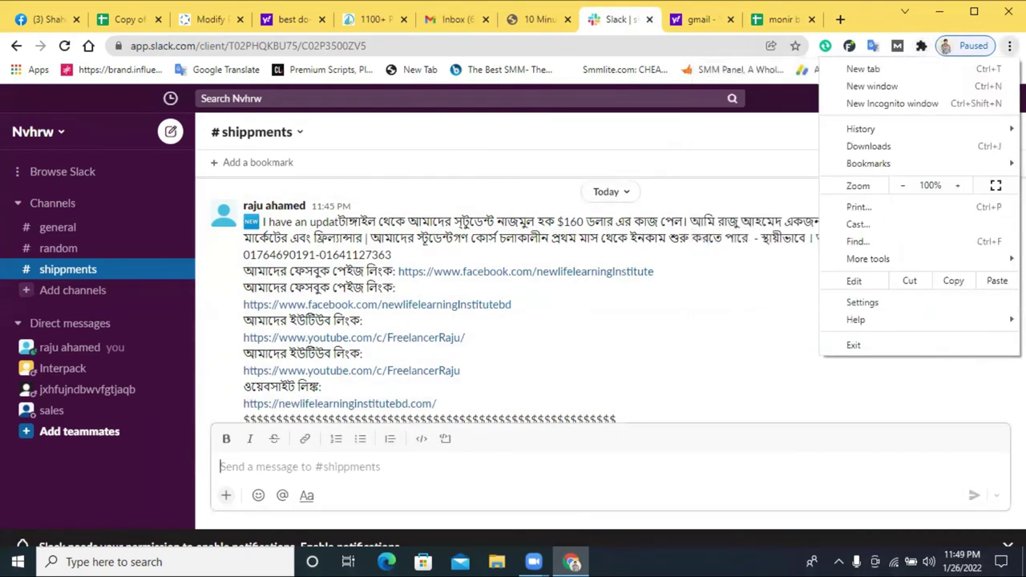
mouse_move(882, 259)
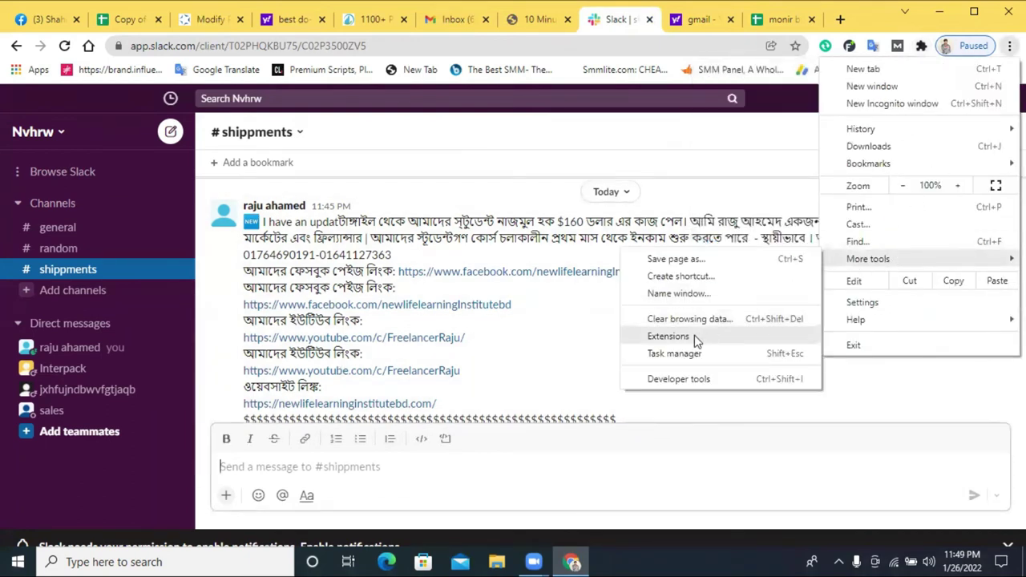
click(669, 337)
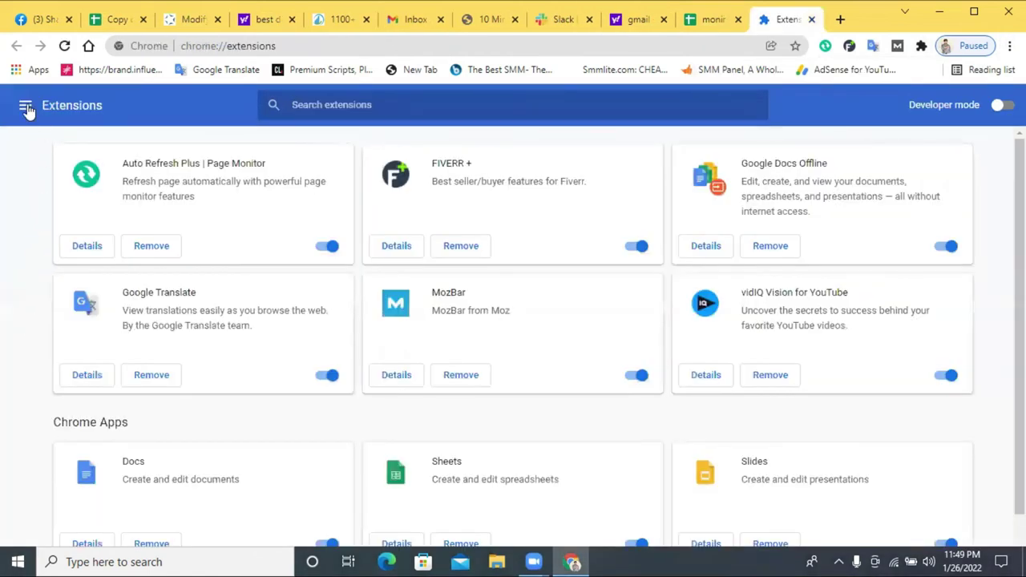
click(26, 107)
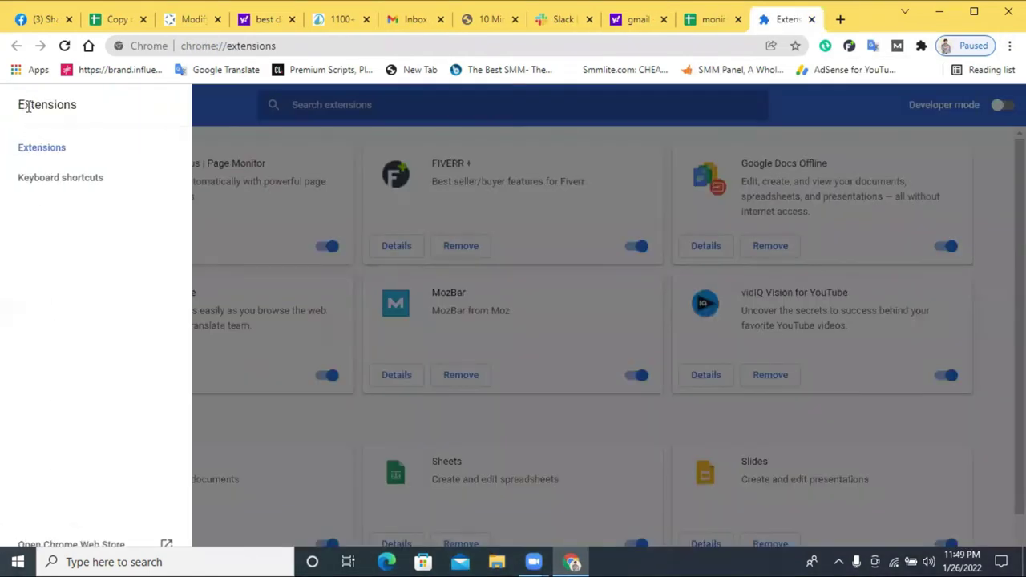
- Open the Chrome Web Store and search for 'lightshot'
click(52, 525)
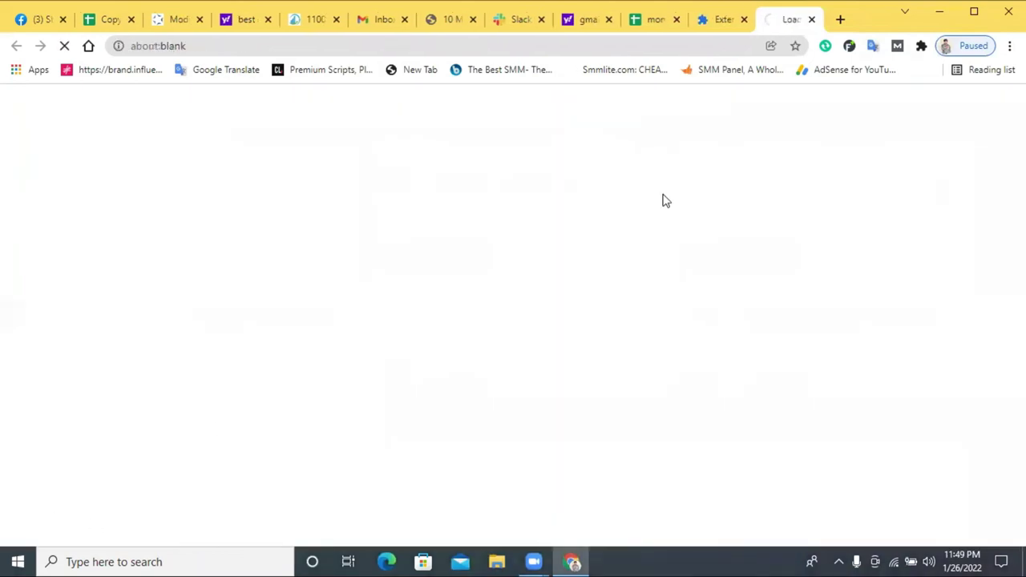
click(743, 20)
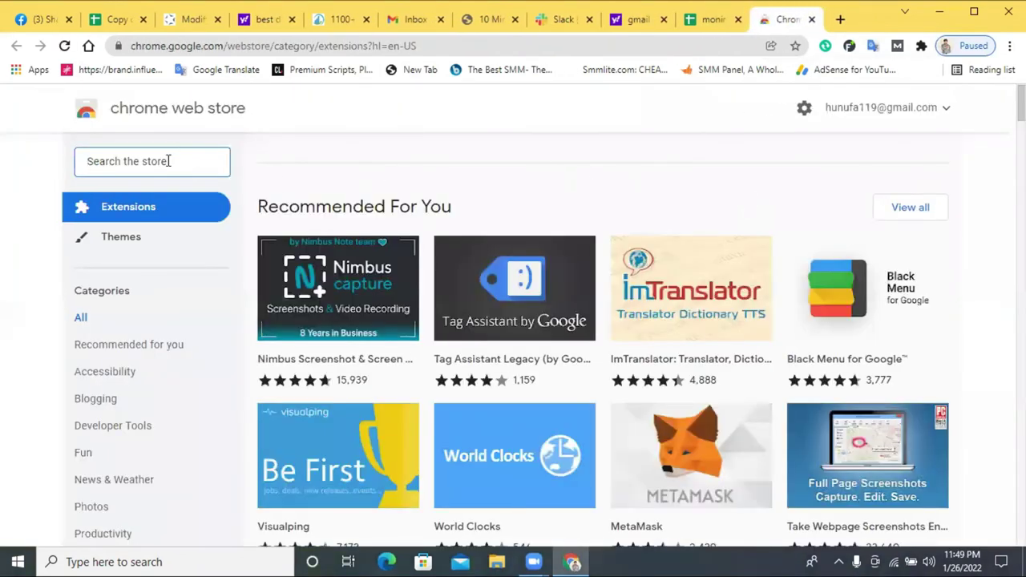
text(ligh)
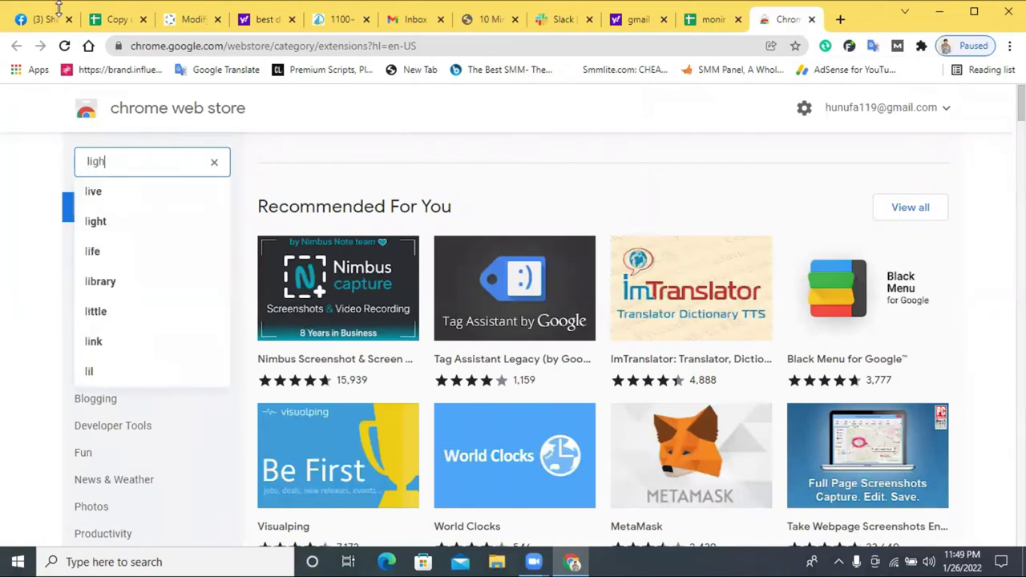
text(tshoty)
key(BackSpace)
key(Return)
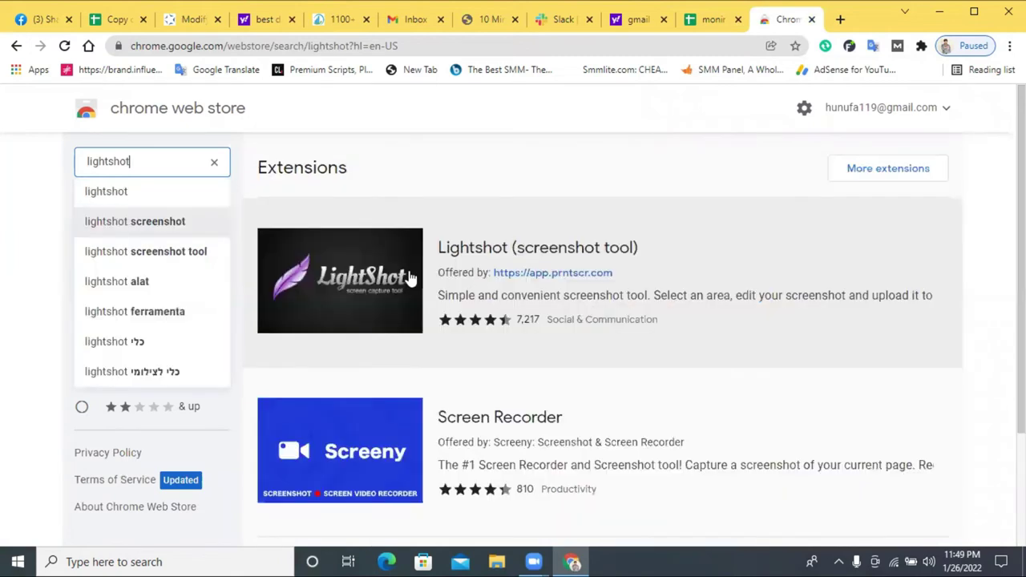
- Add the Lightshot (screenshot tool) extension to Chrome
click(482, 251)
click(782, 220)
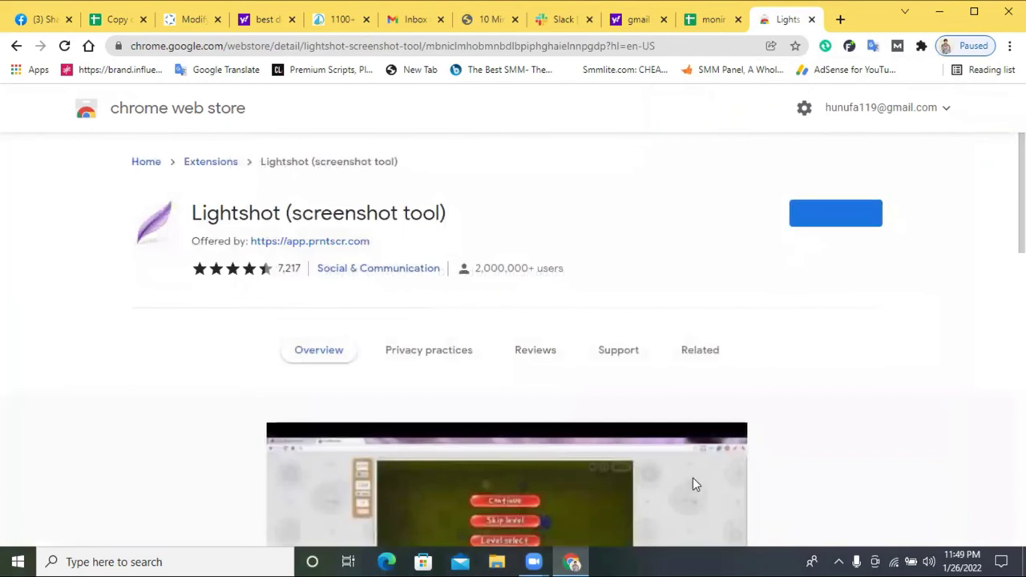
click(536, 234)
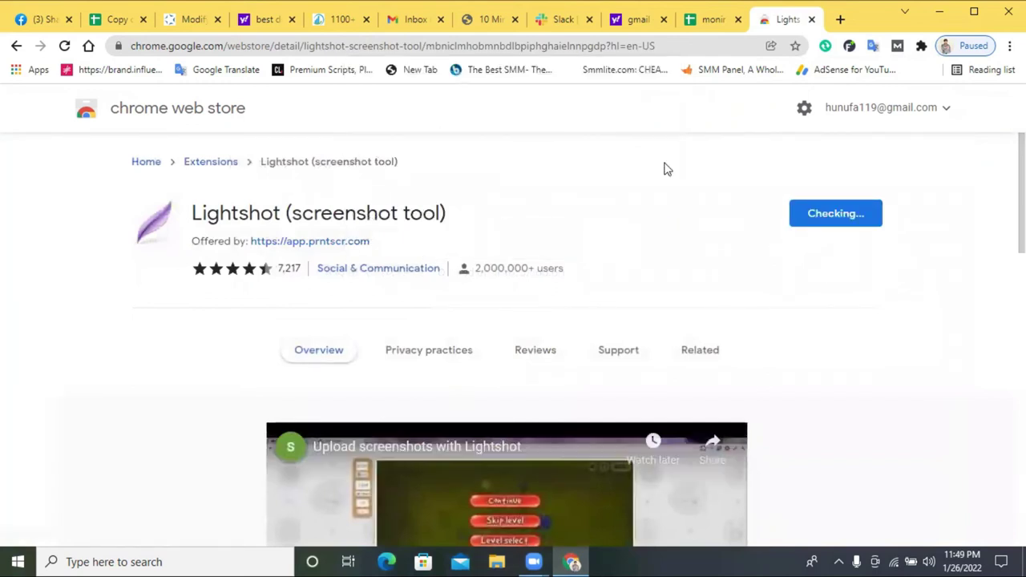
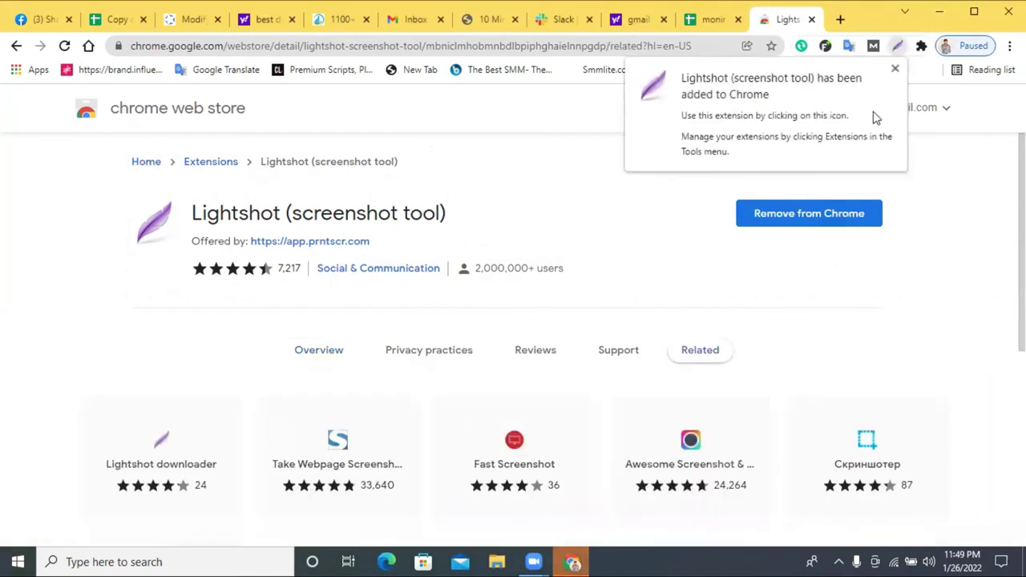
- Dismiss the extension notification and pin Lightshot to the browser toolbar
click(895, 72)
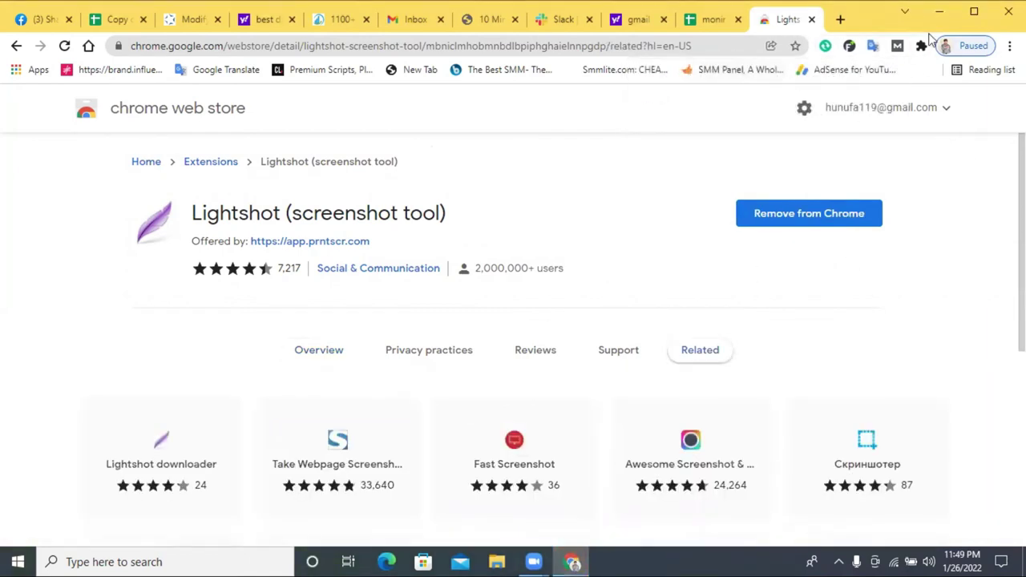
click(922, 46)
click(887, 246)
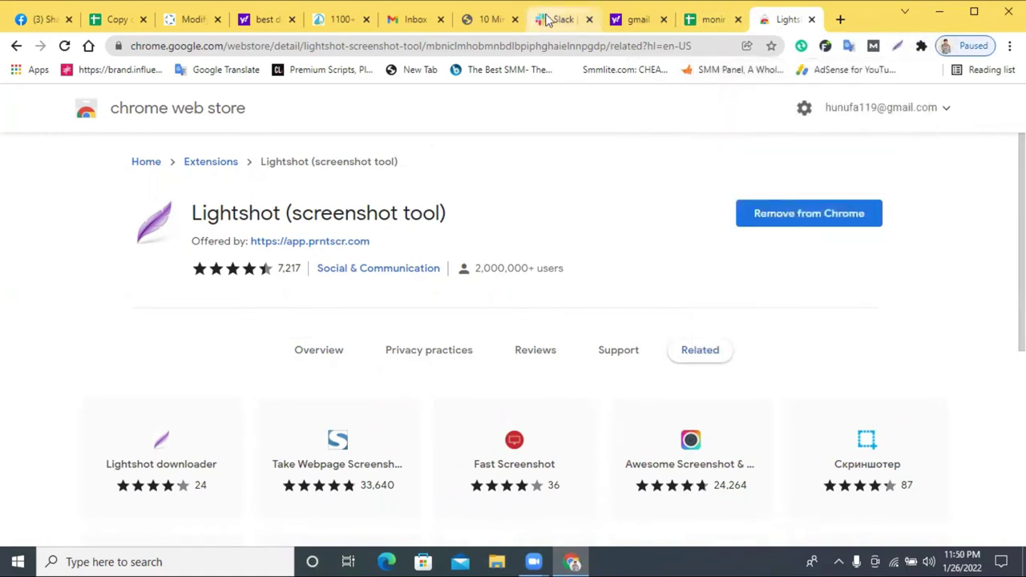
- Capture the Slack #shippments channel page with Lightshot and upload it for a share link
click(561, 19)
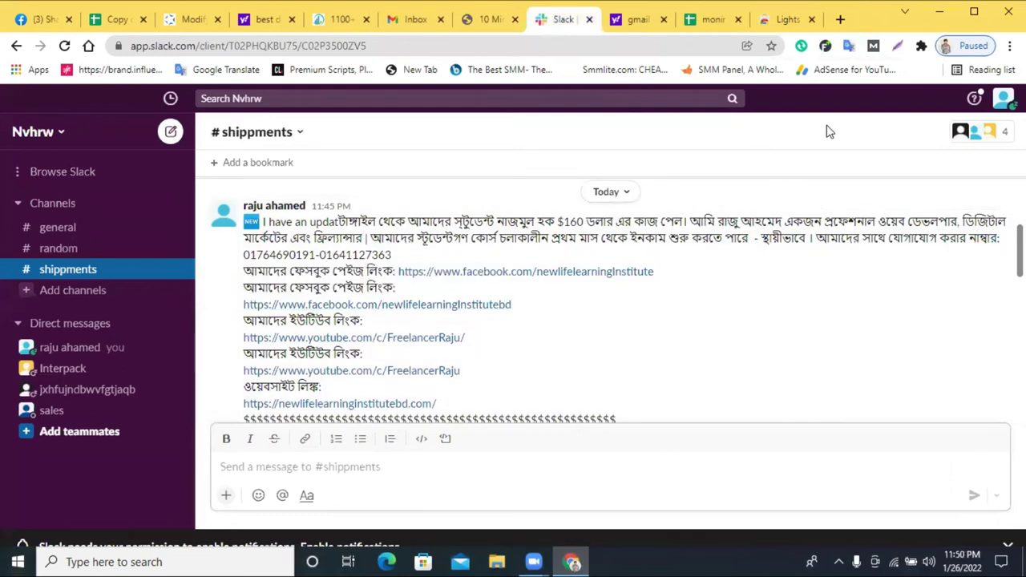
click(897, 45)
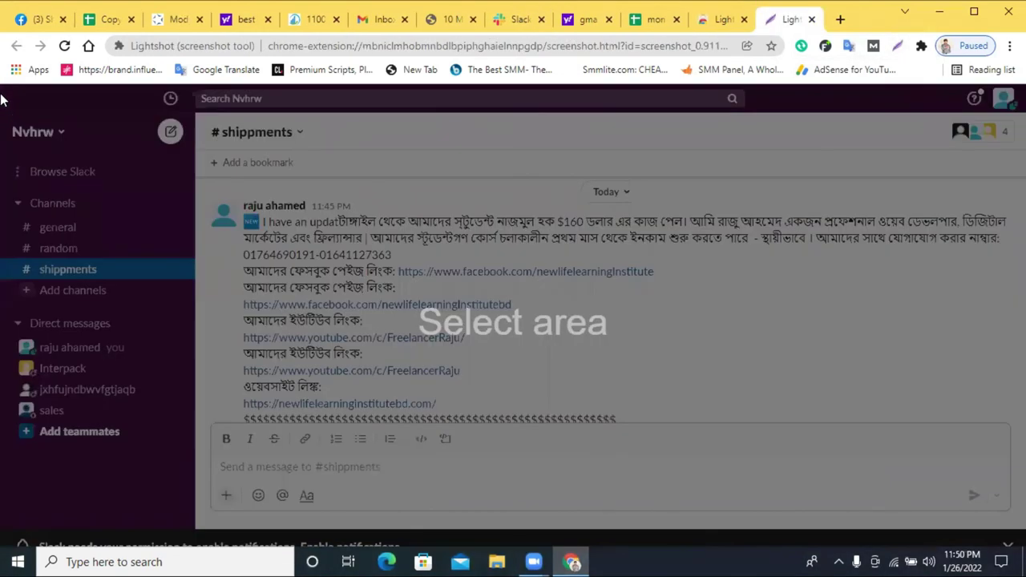
drag(719, 291, 1025, 521)
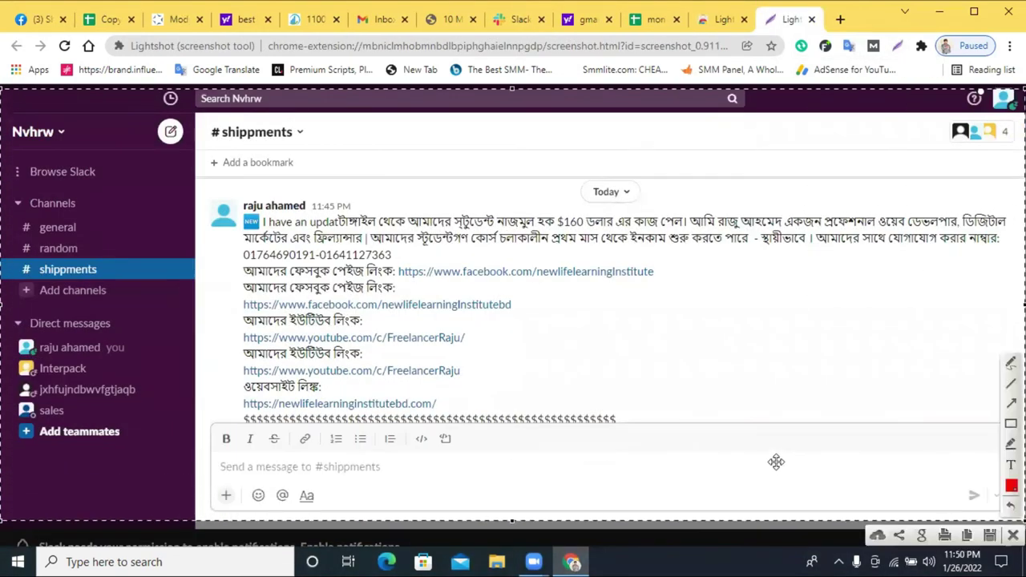
click(878, 537)
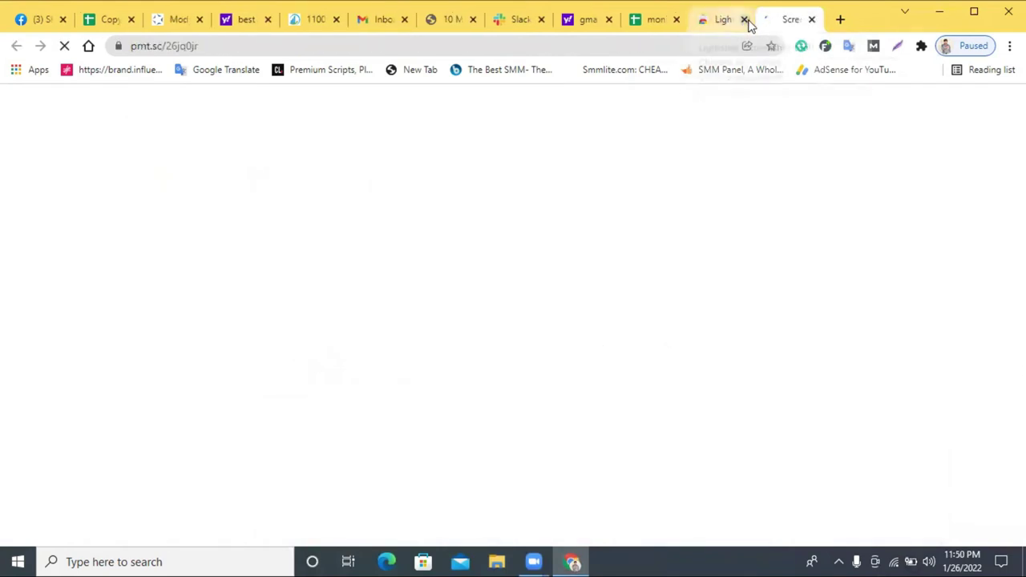
click(746, 20)
click(252, 45)
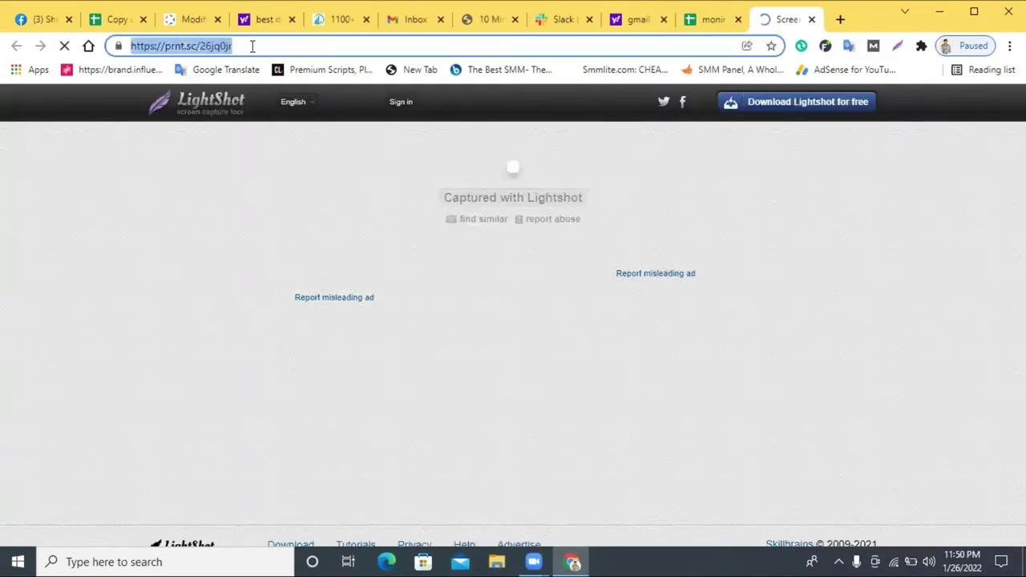
right_click(253, 47)
click(337, 112)
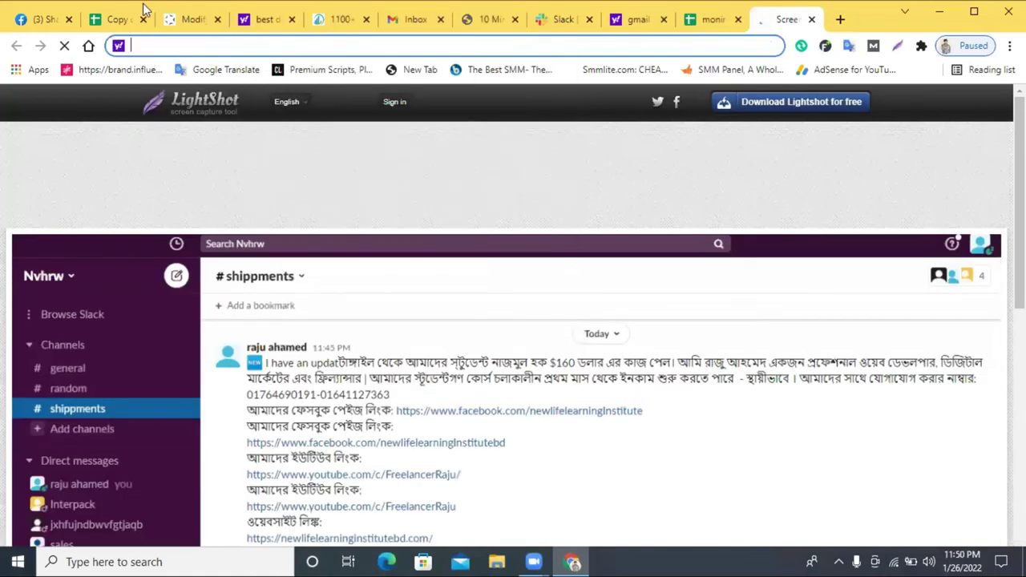
click(118, 19)
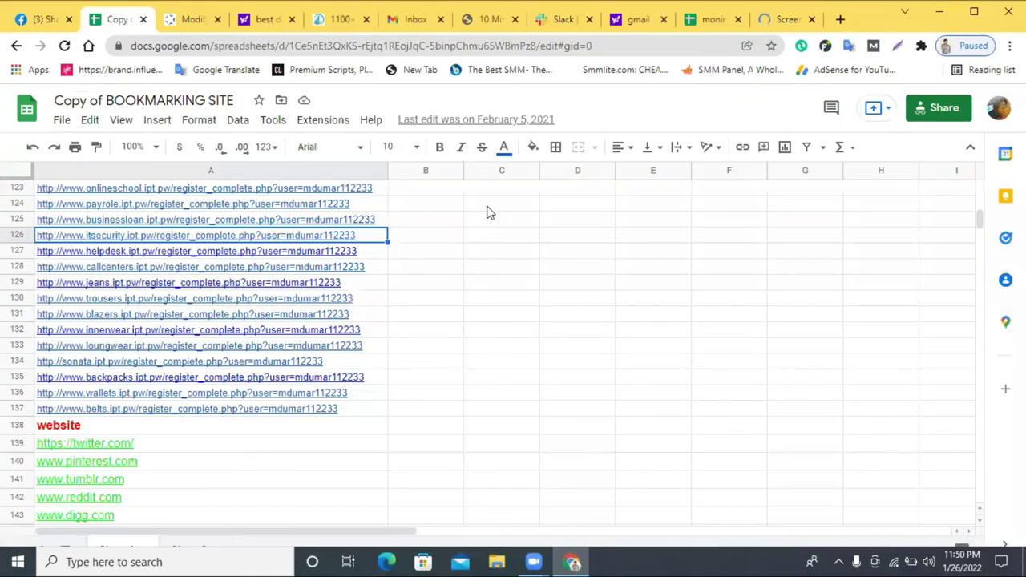
click(710, 19)
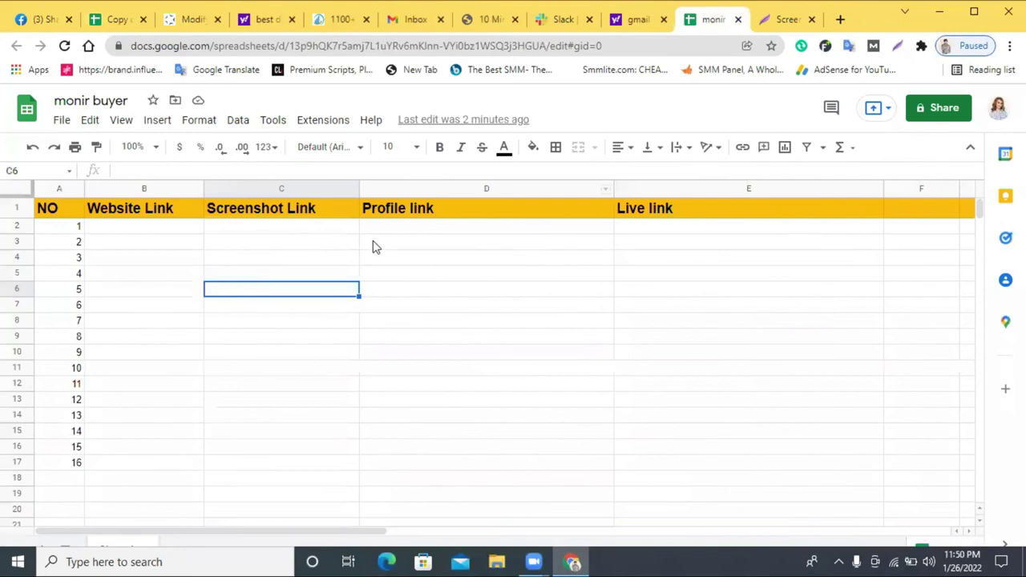
double_click(278, 228)
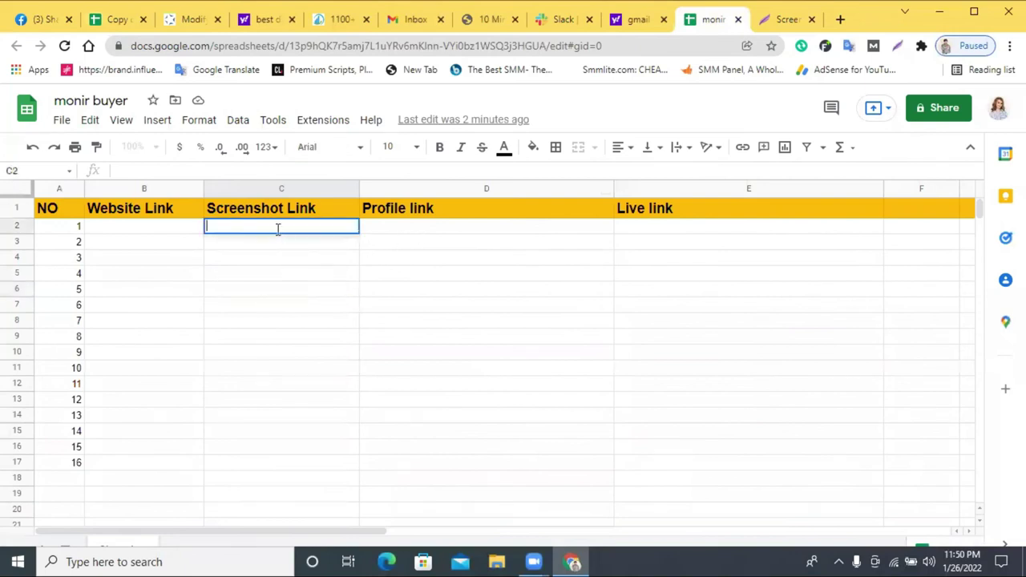
key(ctrl+v)
click(540, 335)
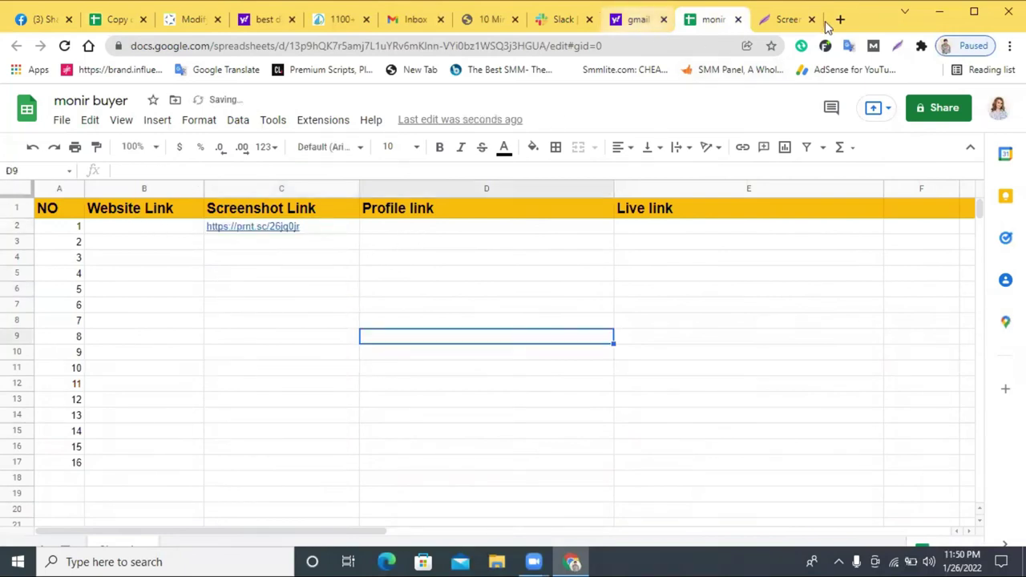
click(574, 20)
drag(195, 49, 141, 56)
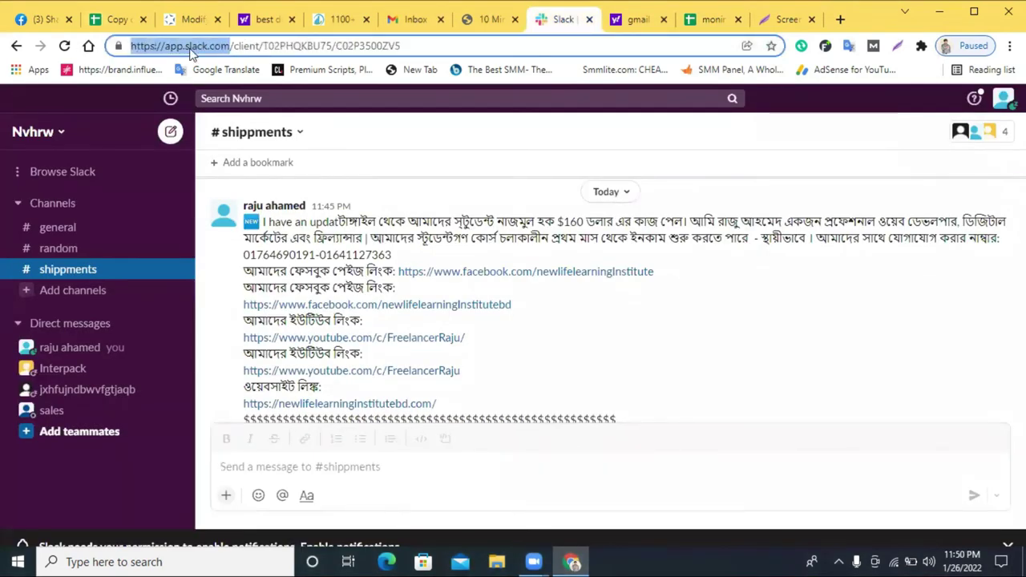
click(343, 19)
right_click(255, 274)
click(291, 289)
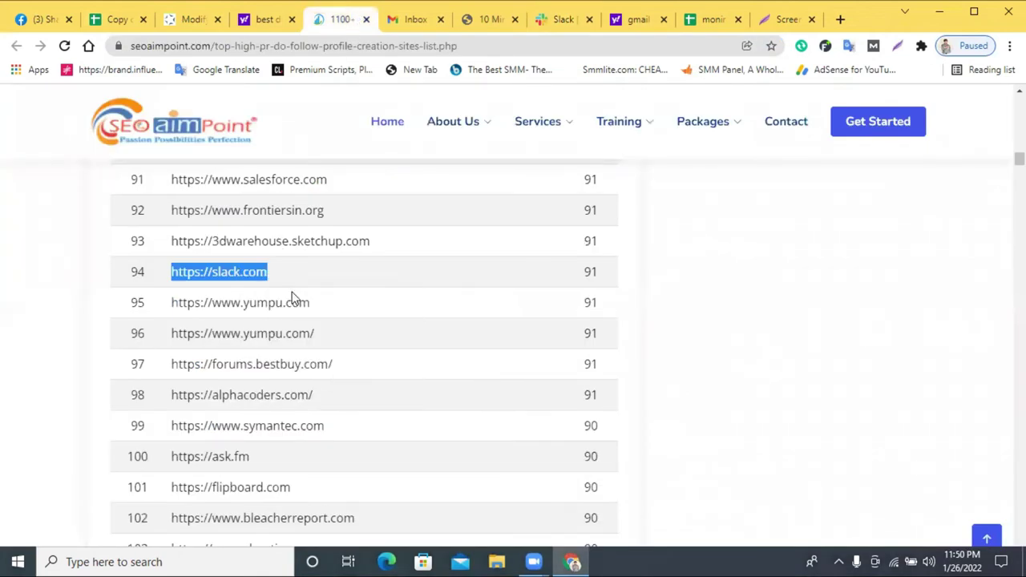
click(708, 20)
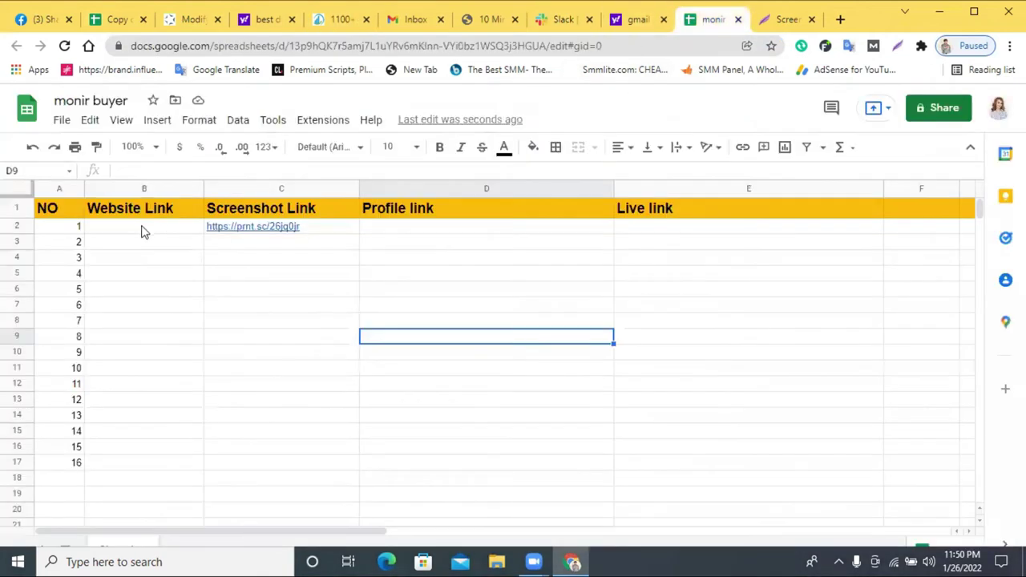
click(141, 232)
key(ctrl+v)
click(253, 271)
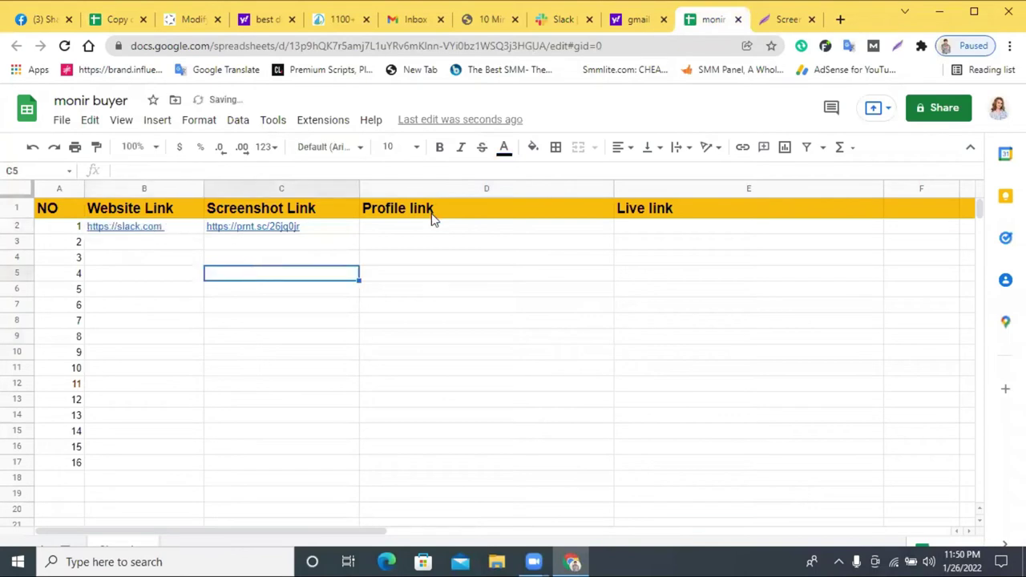
- Copy the Slack profile URL into D2 as the Profile link
click(635, 20)
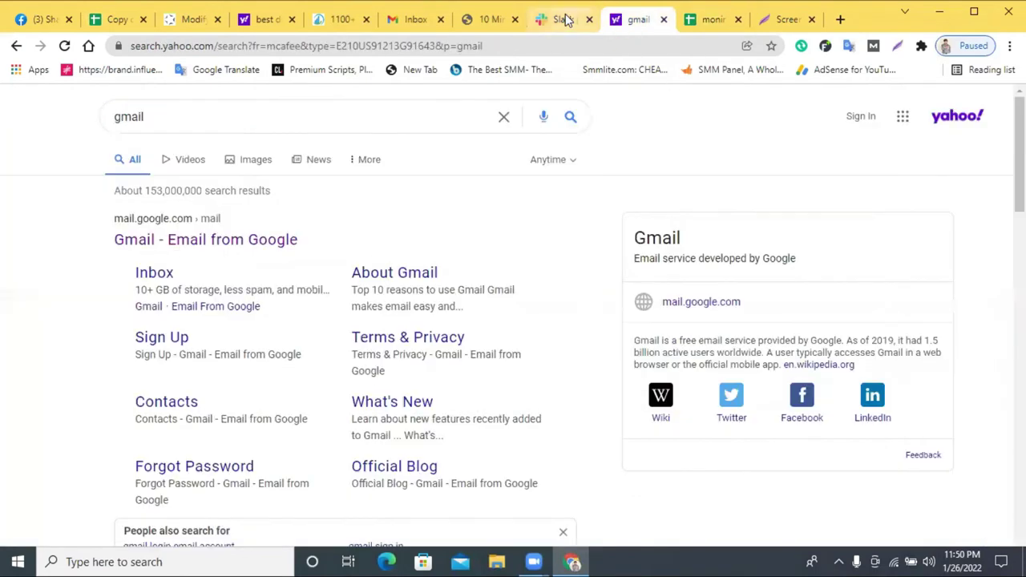
click(561, 20)
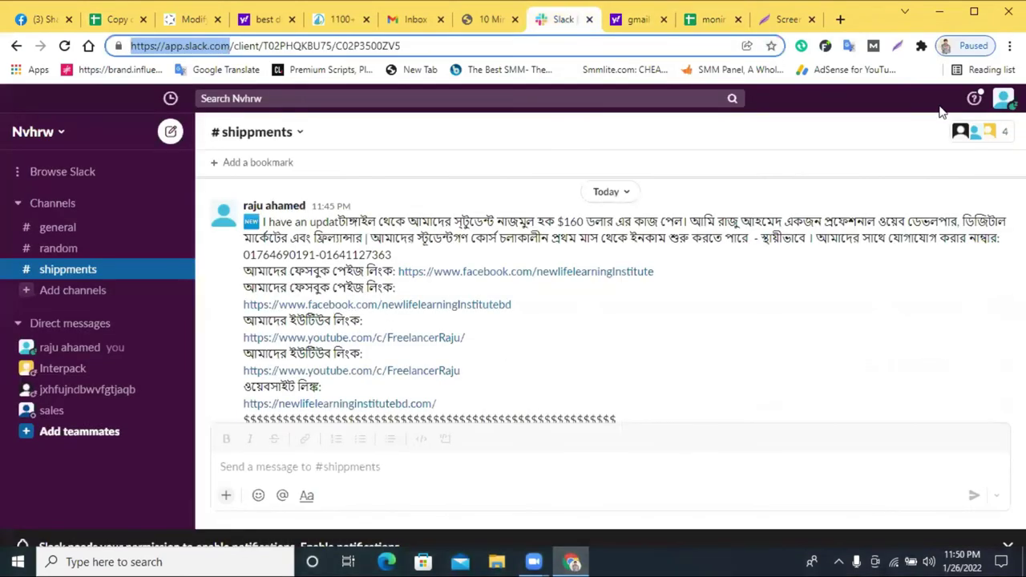
click(1004, 100)
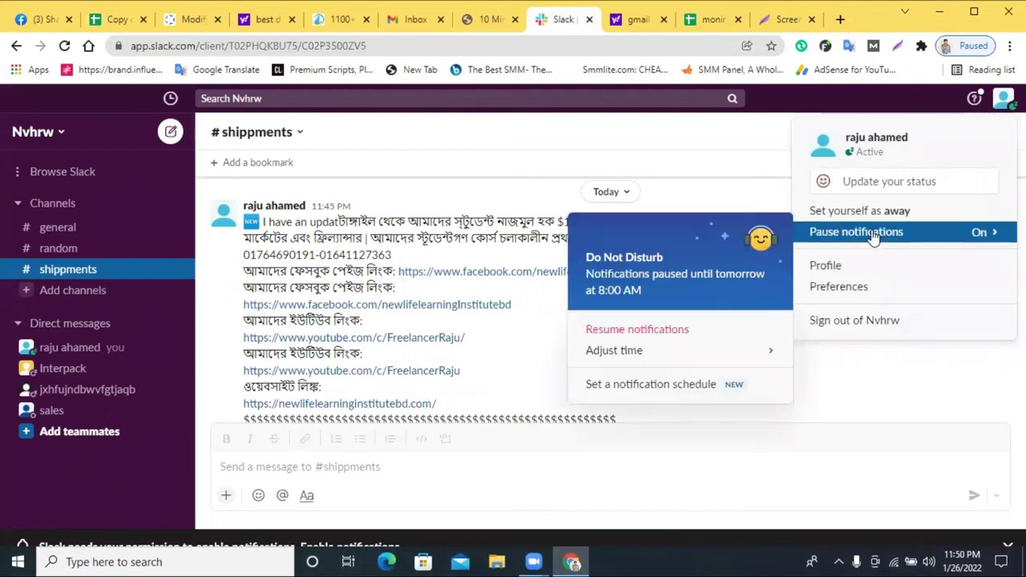
click(834, 266)
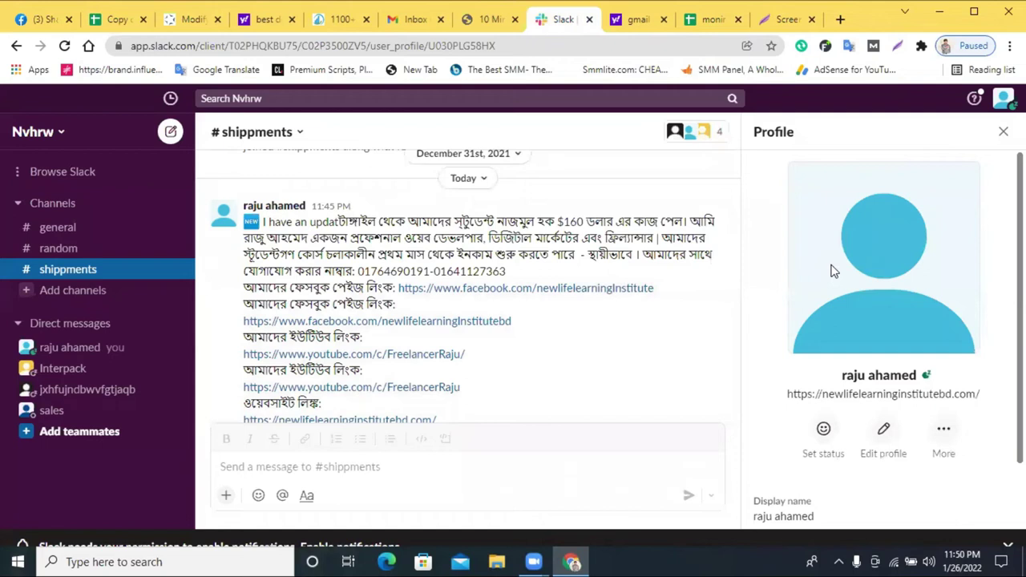
click(285, 45)
right_click(285, 45)
click(359, 130)
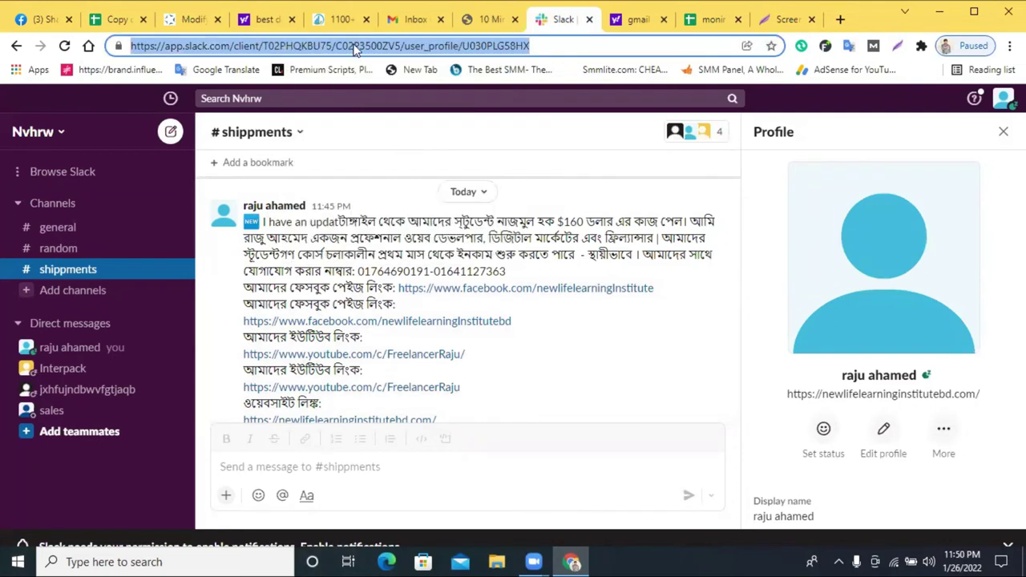
click(706, 19)
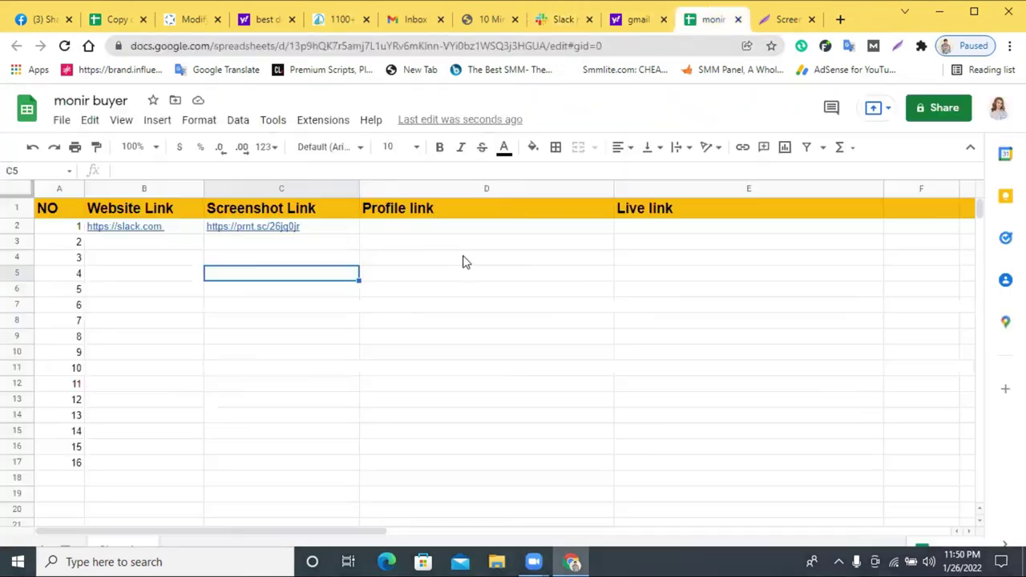
click(430, 230)
key(ctrl+v)
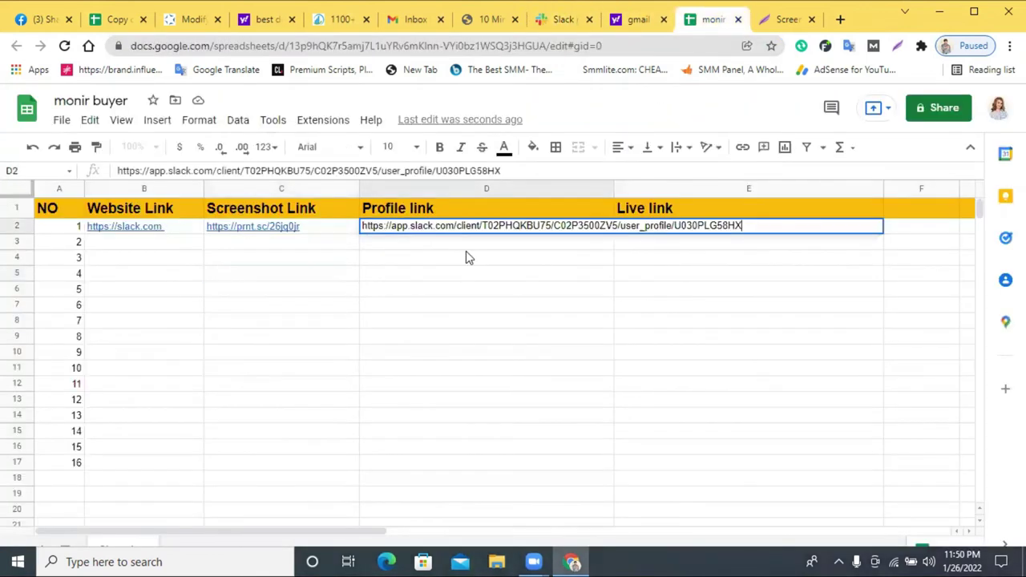
click(466, 251)
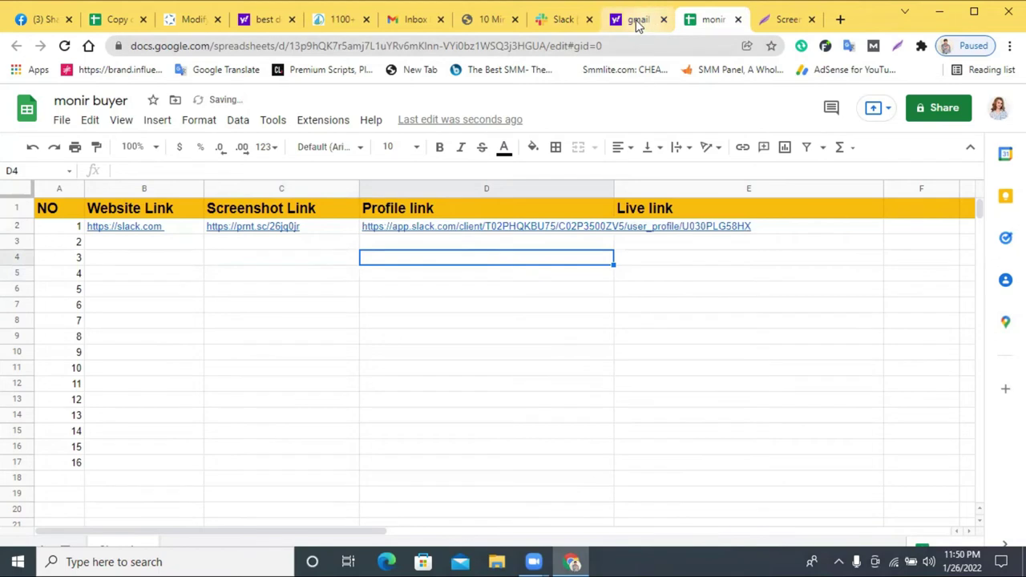
- Open the Slack message's link address in a new tab
click(552, 20)
scroll(353, 237, up, 1)
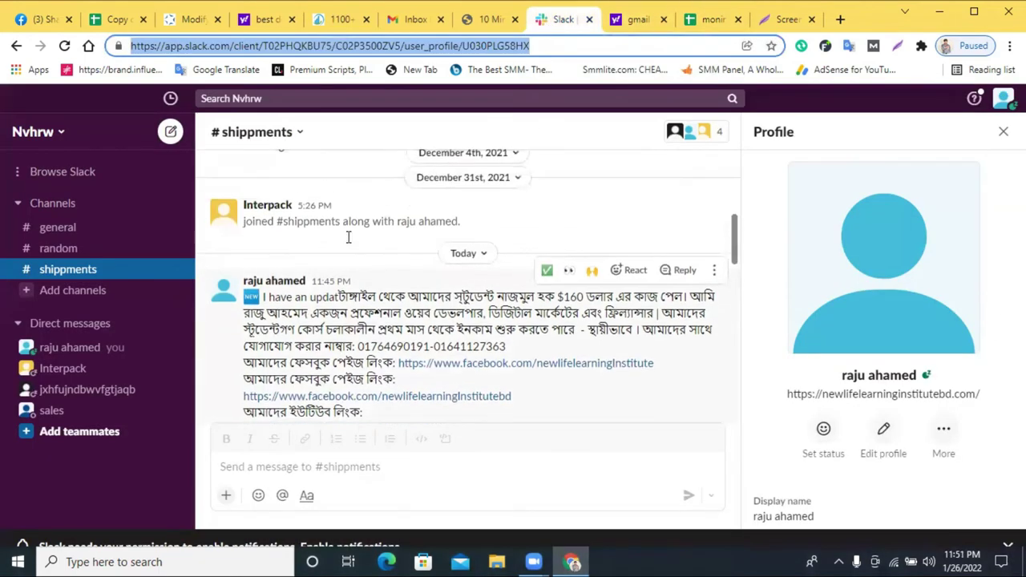
right_click(337, 282)
click(364, 375)
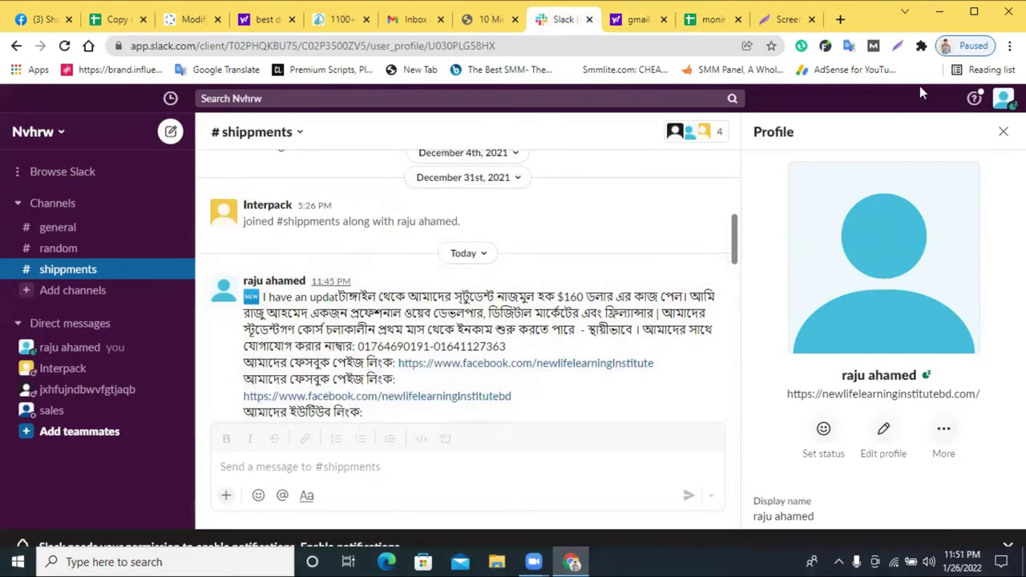
click(841, 19)
key(ctrl+v)
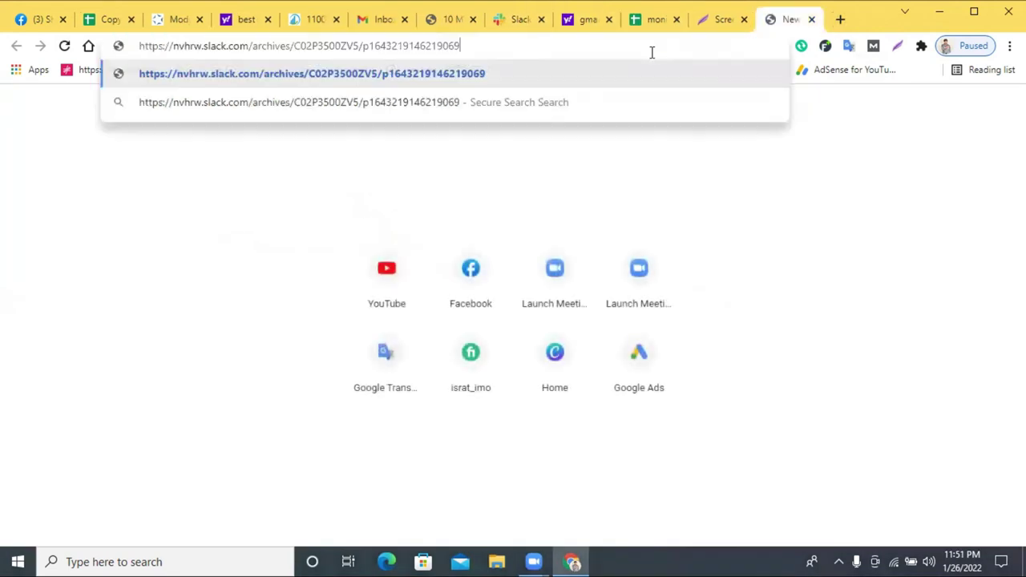
key(Return)
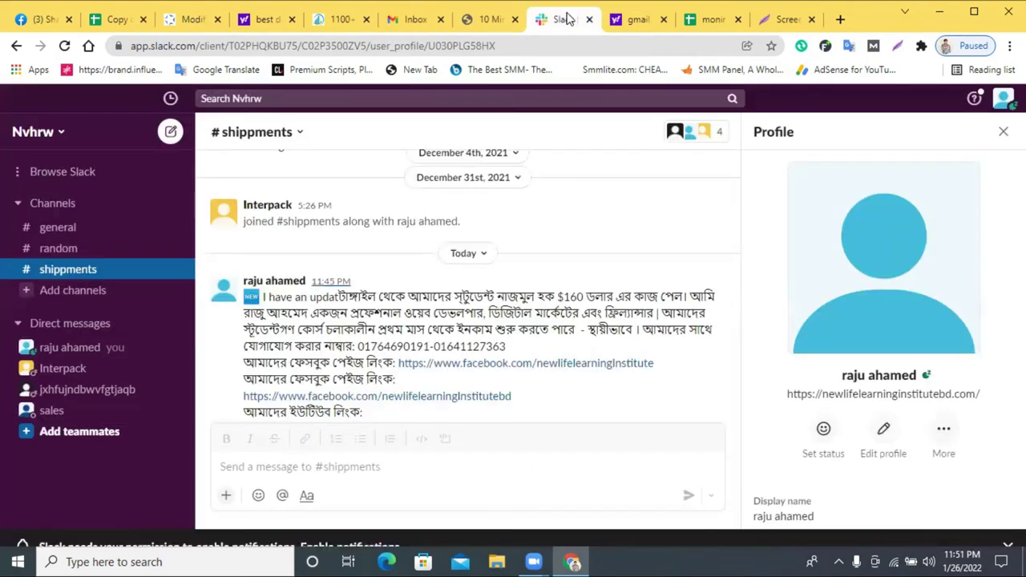
- Copy that Slack page's address and load it in another new tab
scroll(476, 281, up, 3)
scroll(344, 328, down, 3)
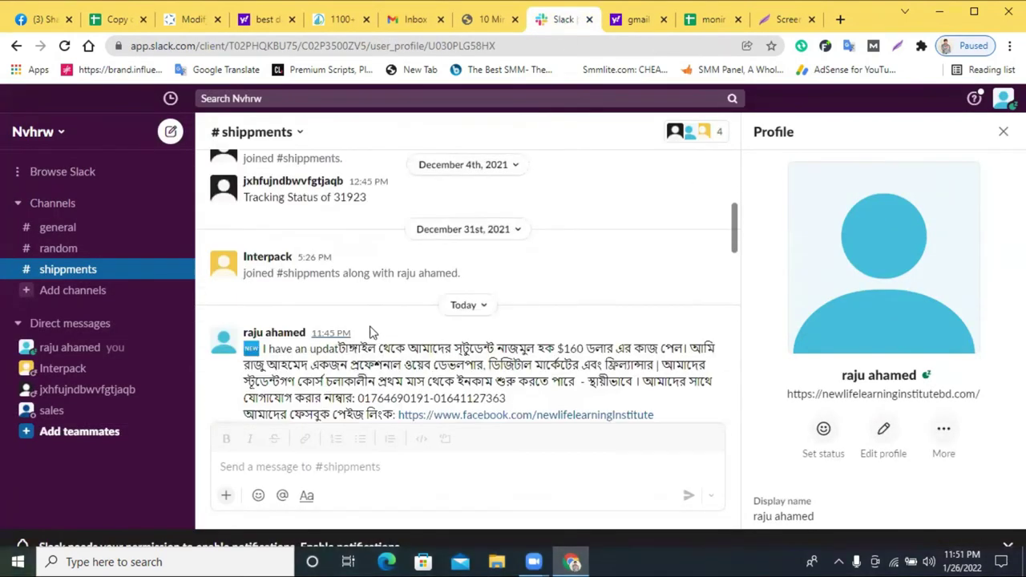
scroll(365, 289, down, 3)
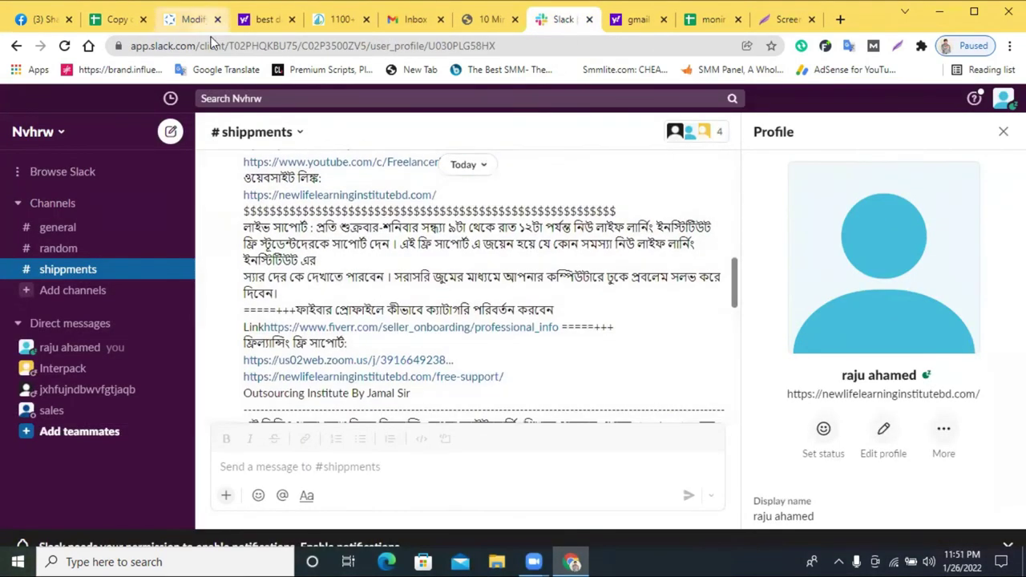
triple_click(233, 46)
right_click(232, 46)
click(309, 135)
click(781, 19)
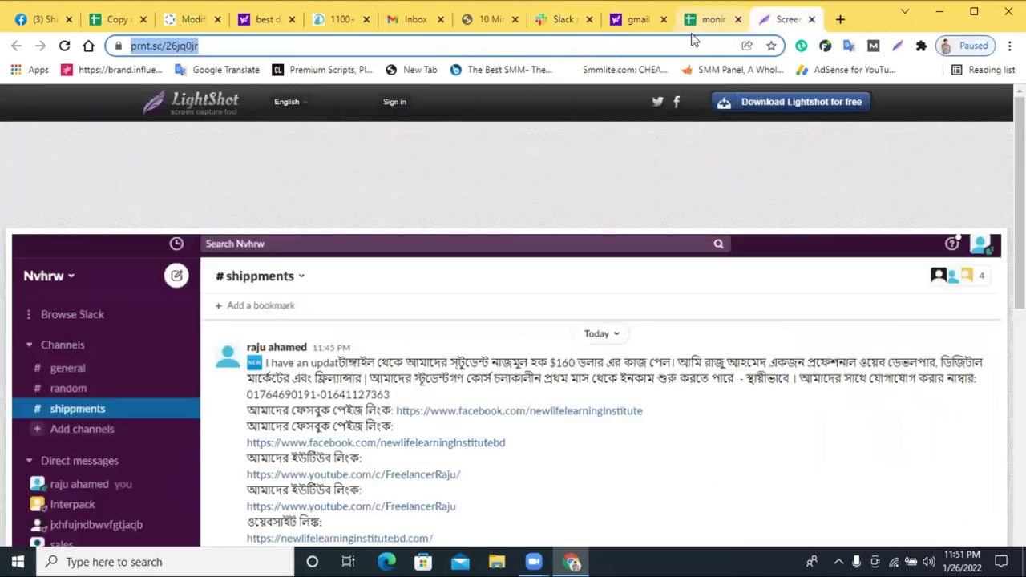
click(841, 19)
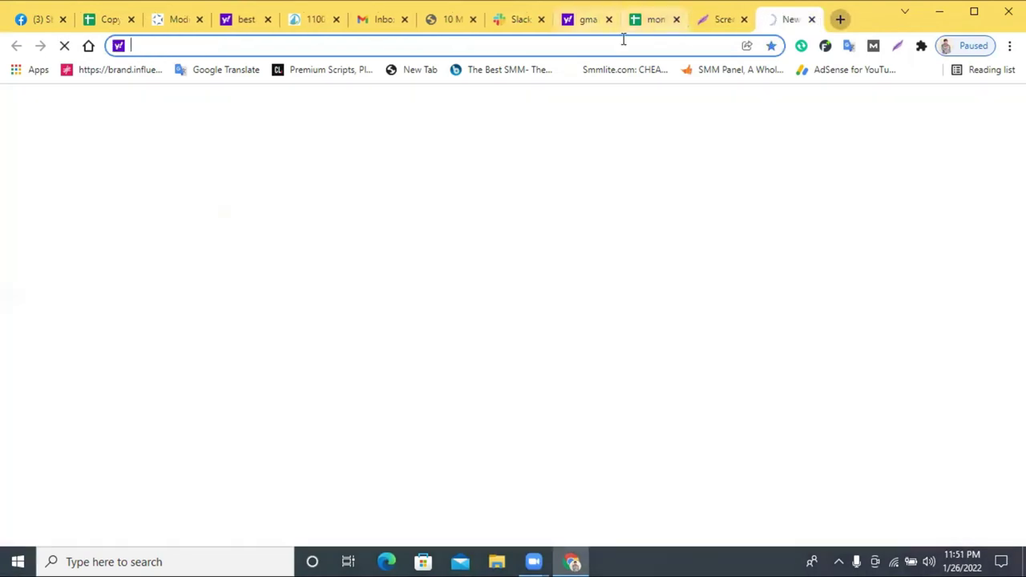
key(ctrl+v)
key(Return)
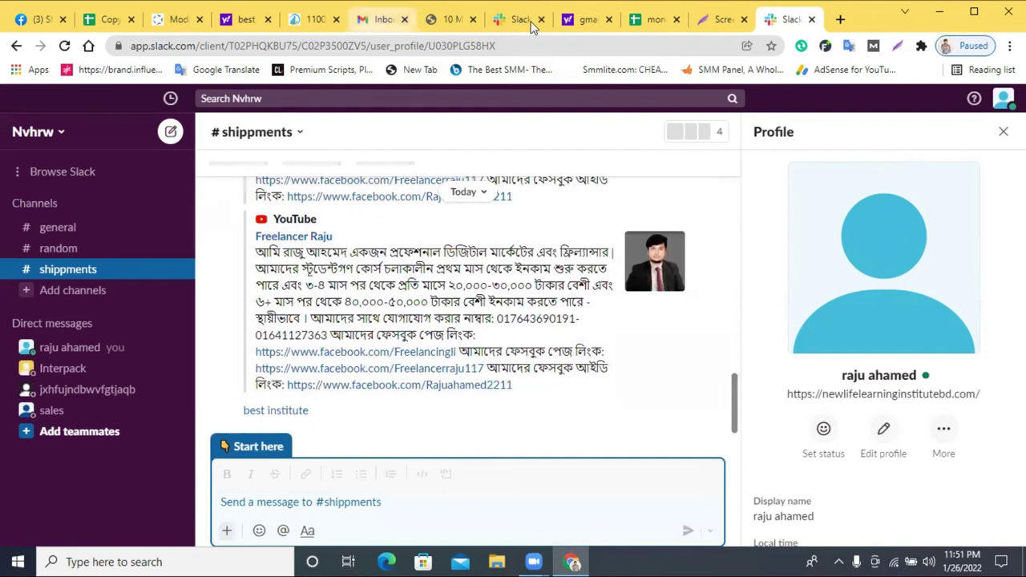
- Paste the Slack profile link into E2 as the Live link
click(653, 19)
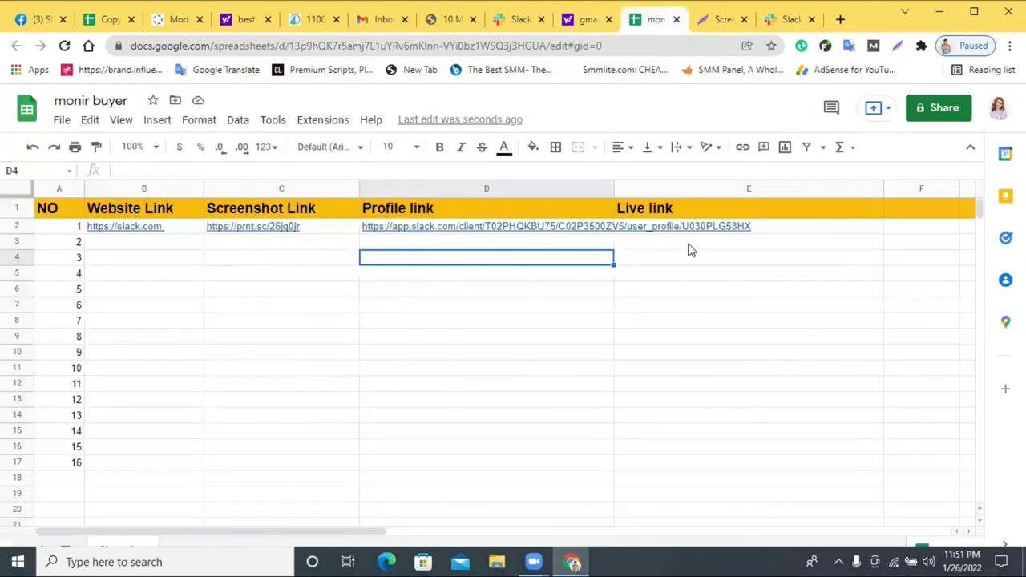
click(733, 228)
key(ctrl+v)
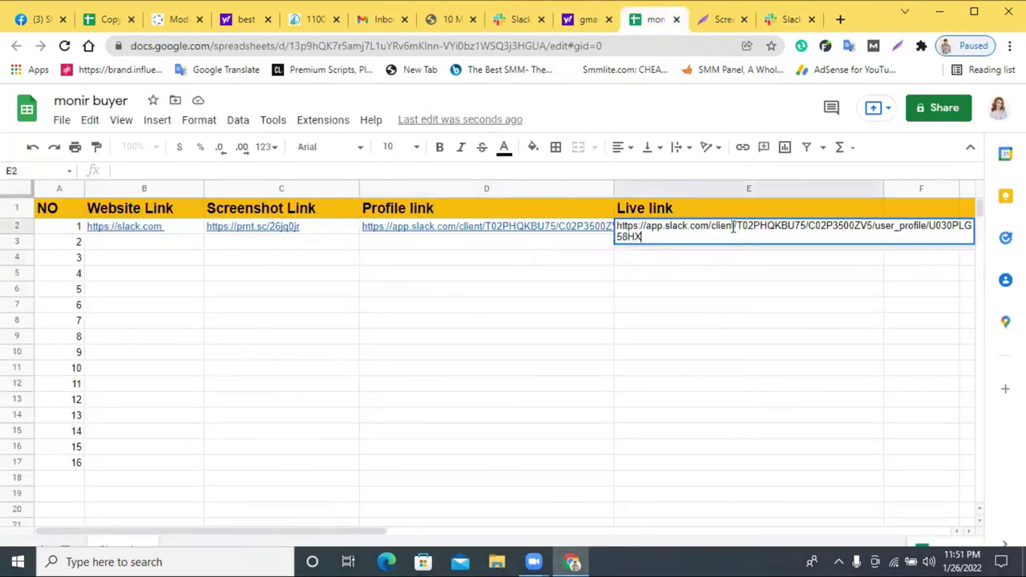
click(726, 270)
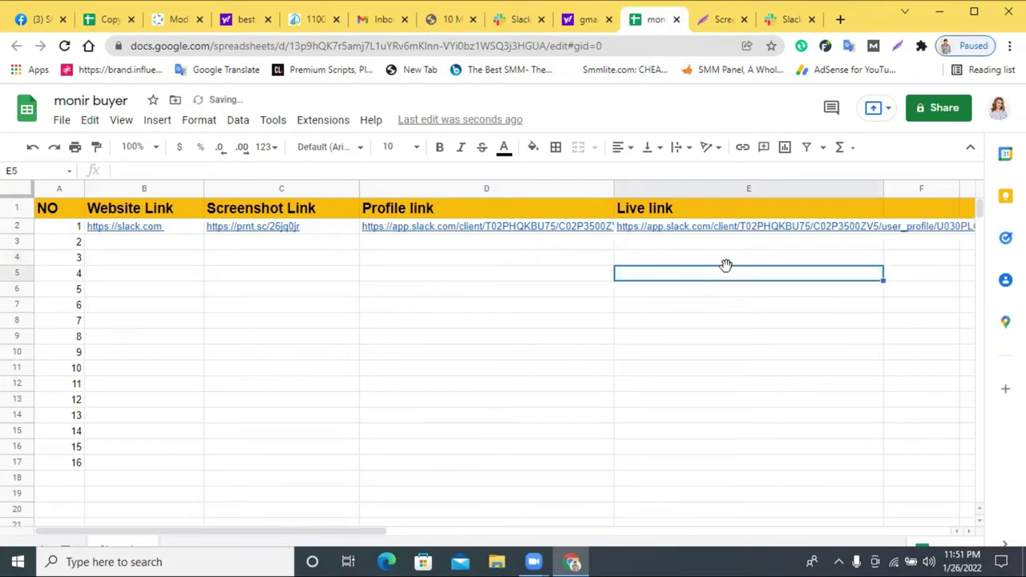
click(585, 18)
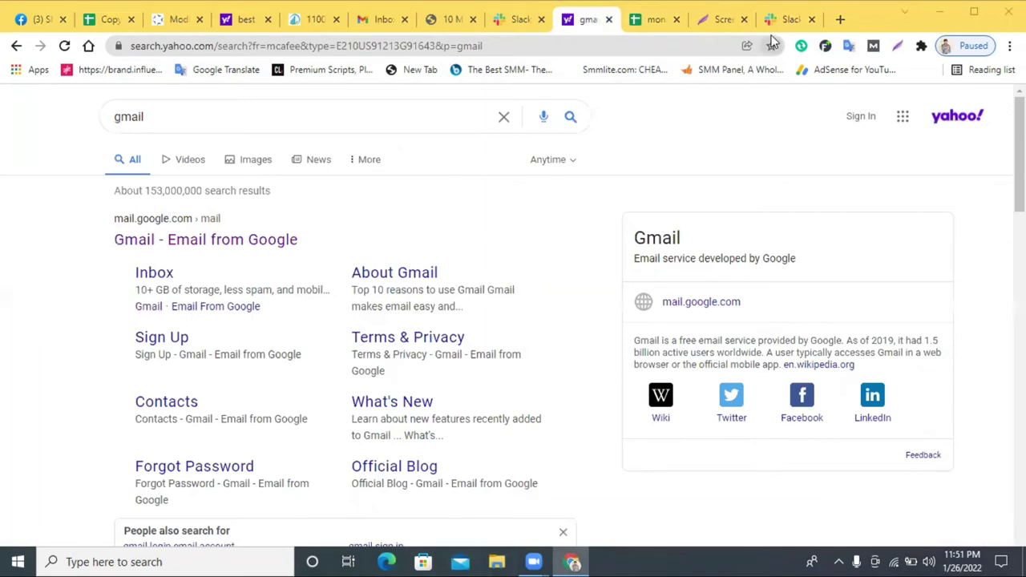
- Close the duplicate Slack, Lightshot and Yahoo search tabs
click(809, 19)
click(811, 19)
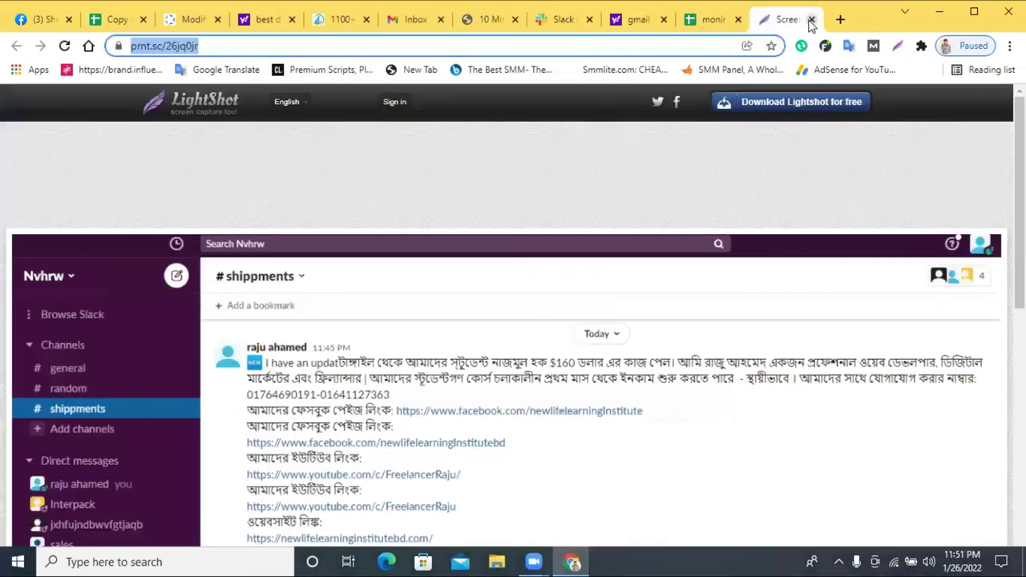
click(811, 19)
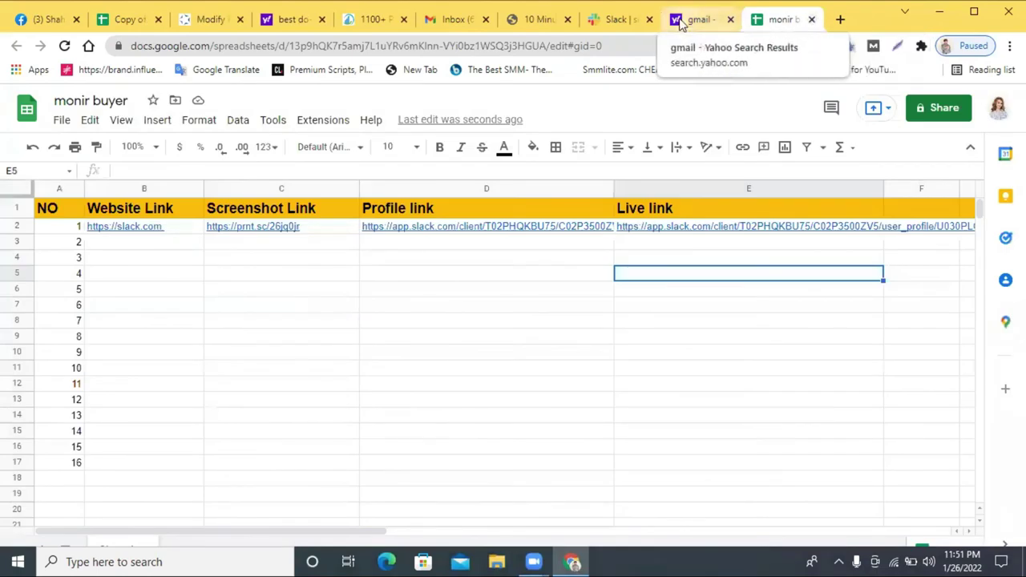
click(716, 23)
click(730, 19)
click(630, 20)
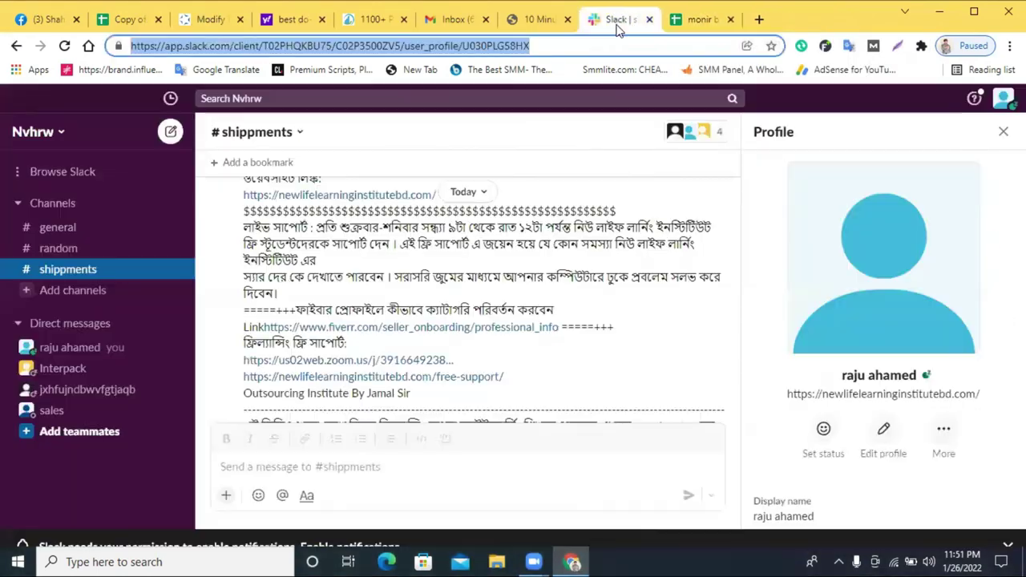
click(540, 24)
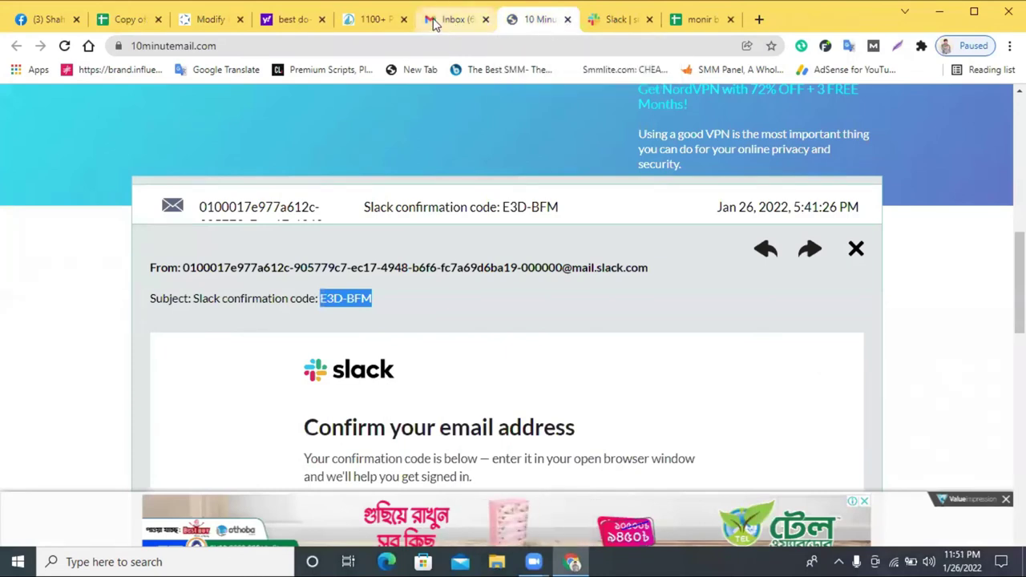
click(372, 19)
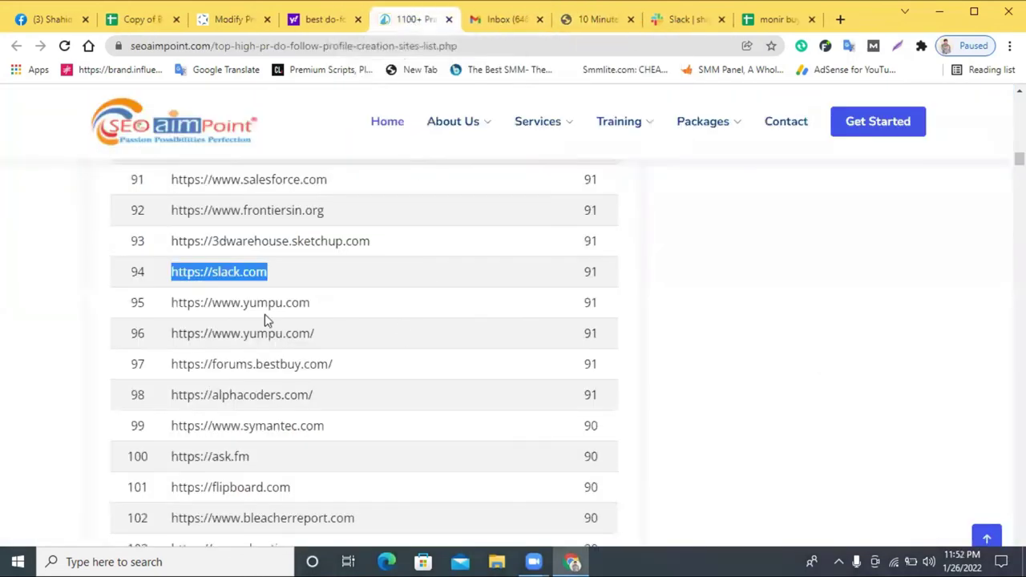
triple_click(230, 481)
right_click(230, 481)
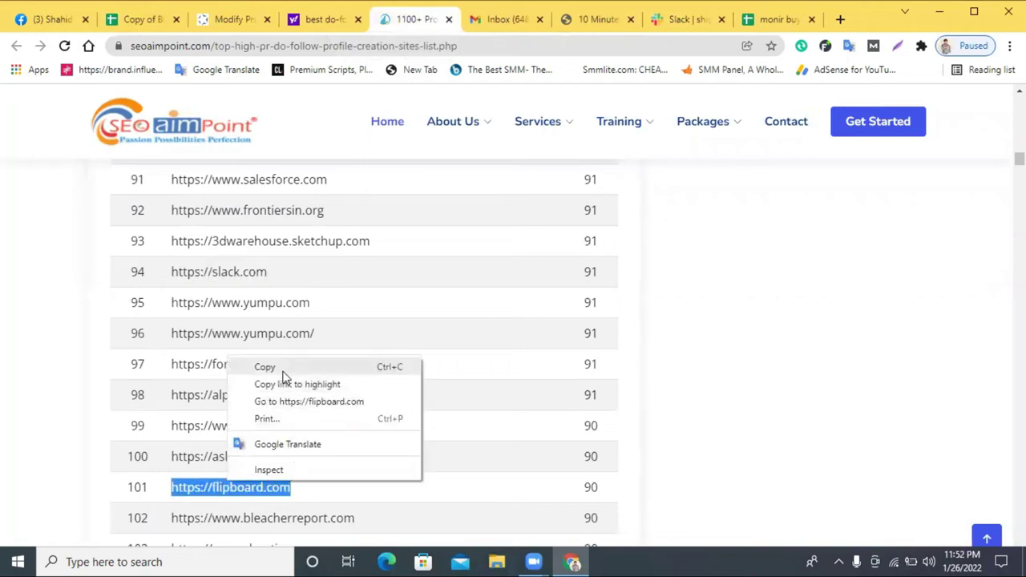
click(282, 372)
click(840, 19)
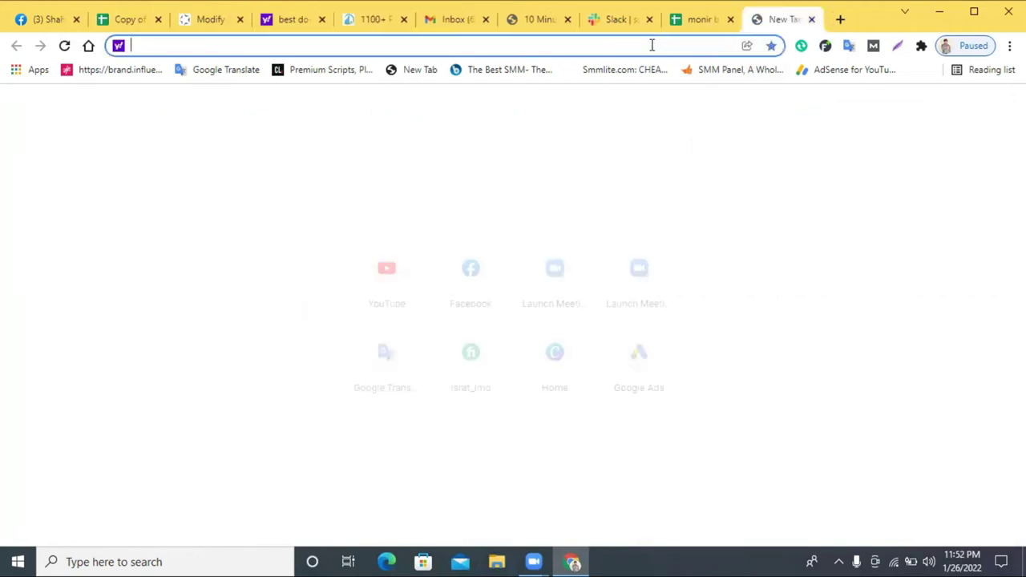
right_click(652, 45)
click(734, 163)
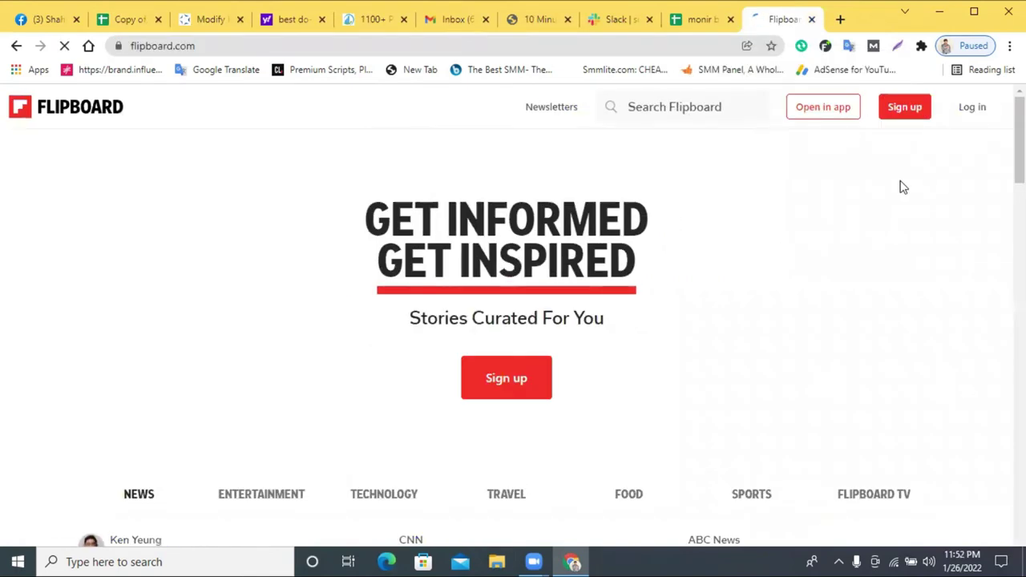
- Start Flipboard signup and copy a fresh temporary address from 10 Minute Mail
click(906, 110)
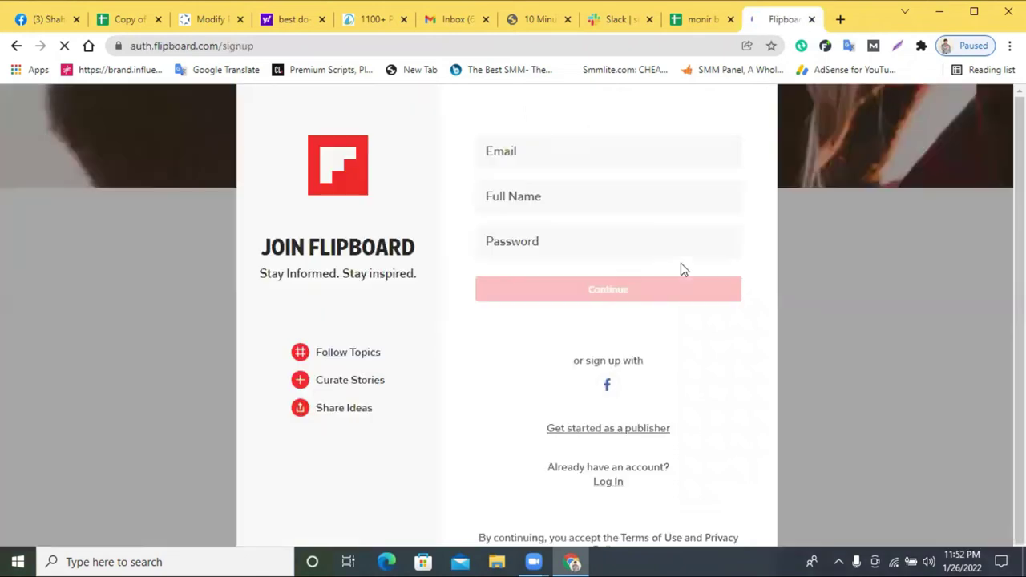
click(562, 231)
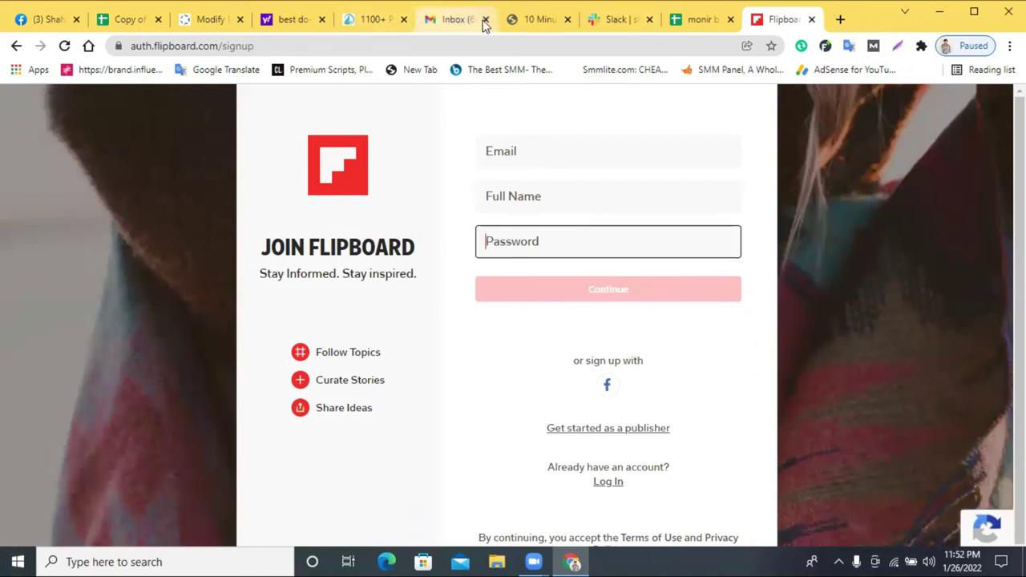
click(529, 26)
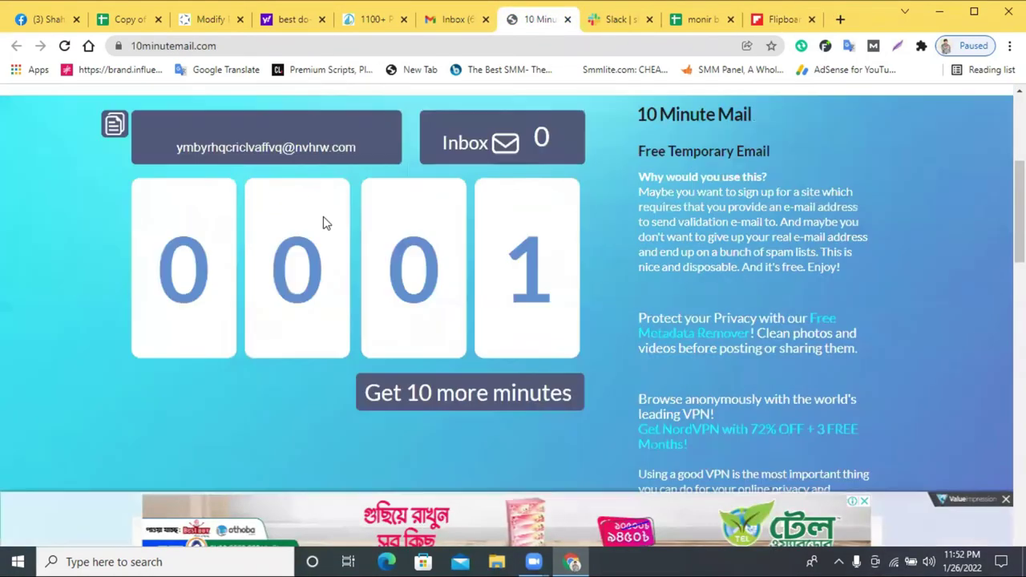
scroll(393, 221, up, 2)
scroll(393, 221, down, 2)
click(65, 45)
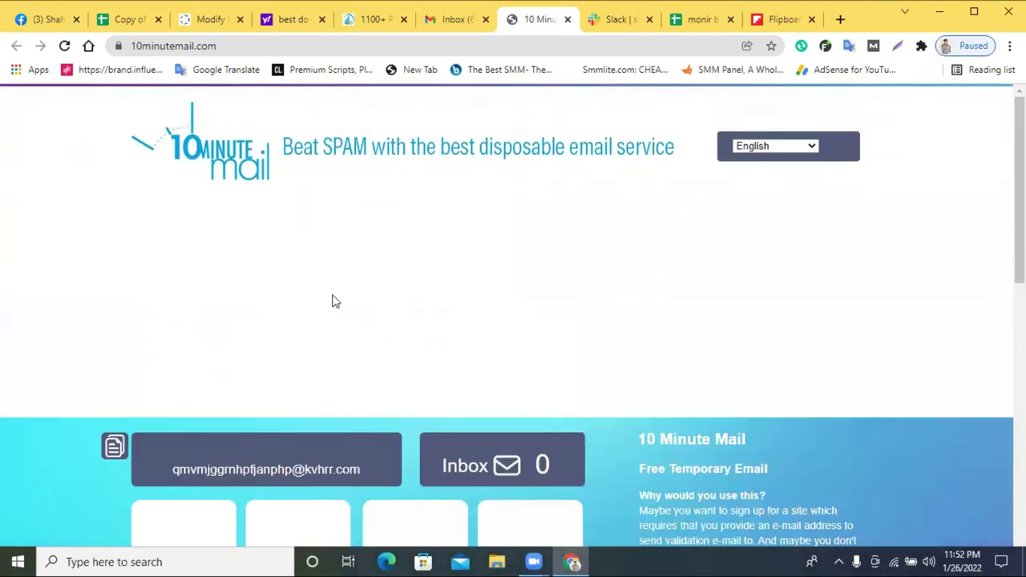
scroll(332, 297, down, 3)
click(267, 249)
right_click(267, 249)
click(355, 261)
- Enter the temporary email, a full name and a password, then submit the signup form
click(776, 23)
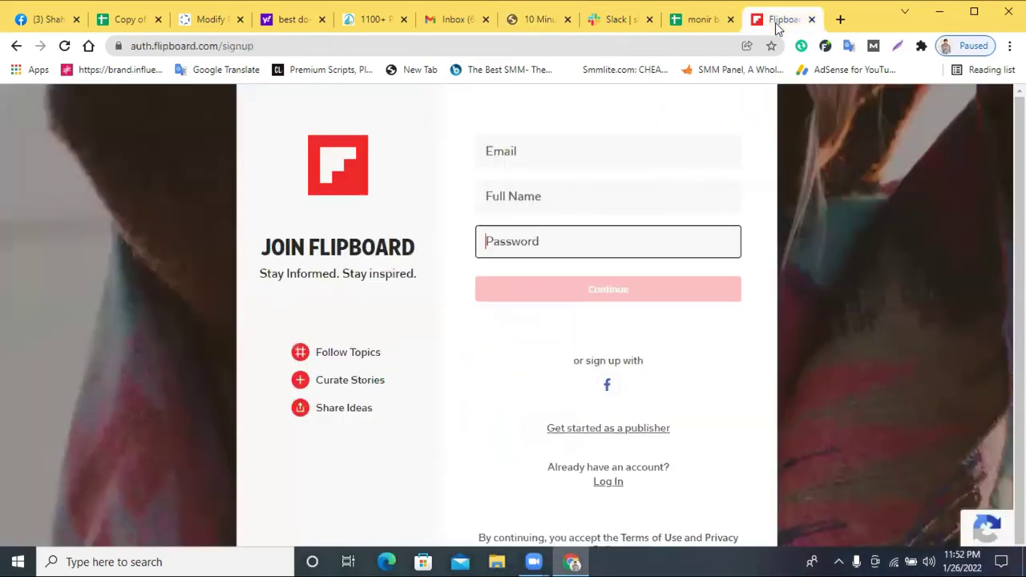
right_click(522, 151)
click(569, 267)
click(529, 202)
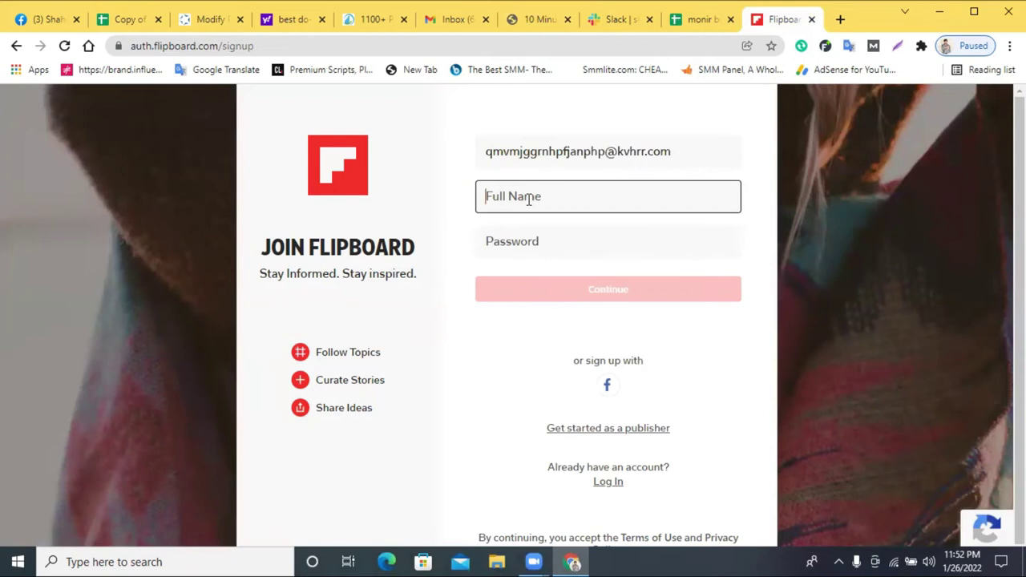
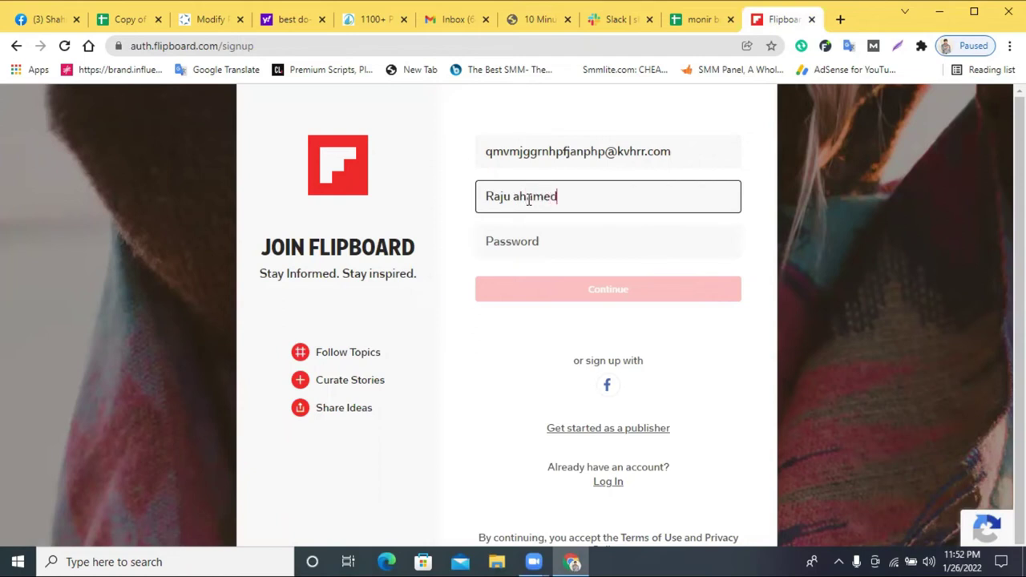
click(535, 239)
text(•)
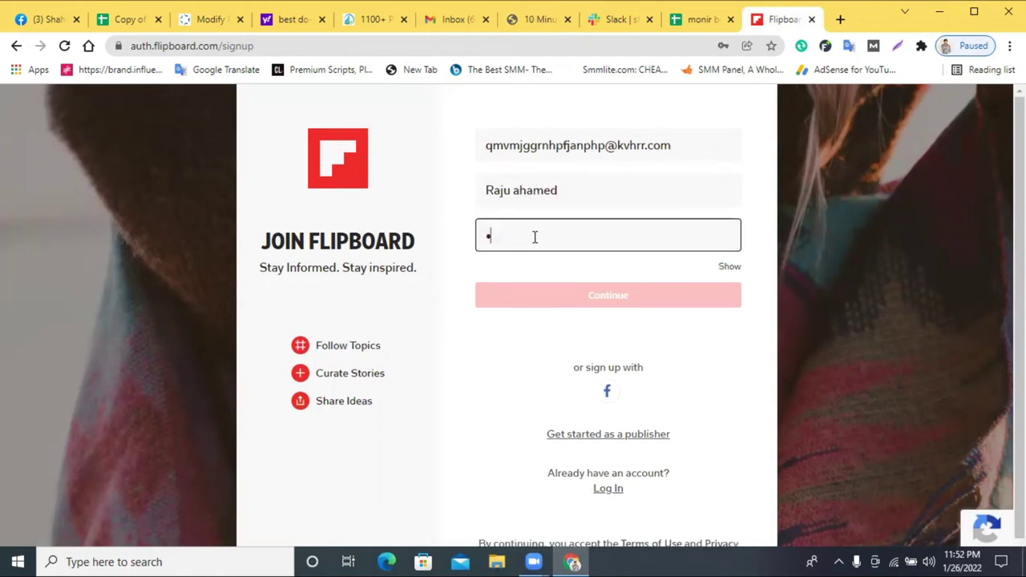
text(••••)
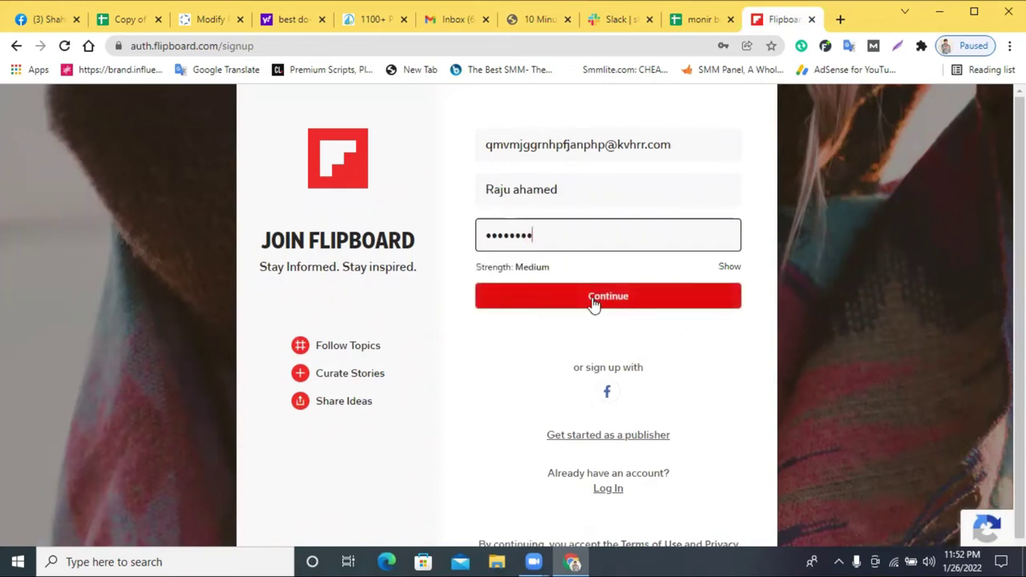
click(593, 309)
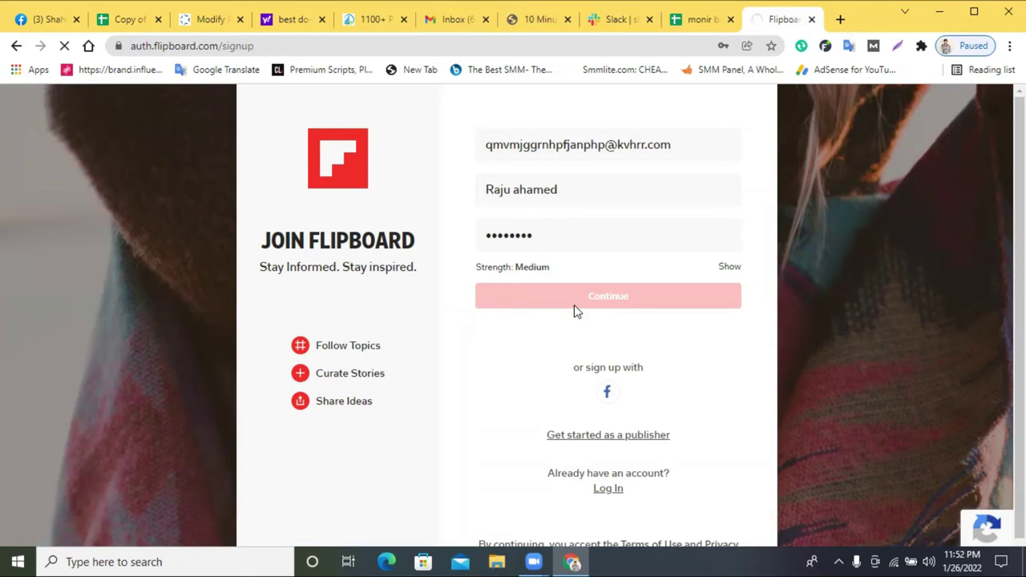
- Save the login in Chrome and follow topics like Celebrity News, Photography, Gaming, Fashion, Books and Investing
scroll(574, 305, down, 1)
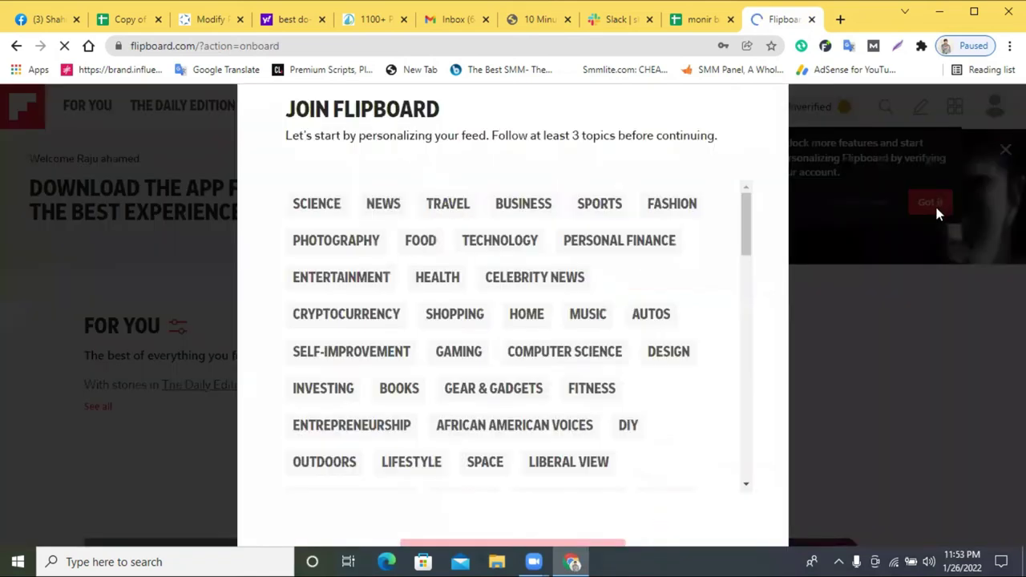
click(486, 277)
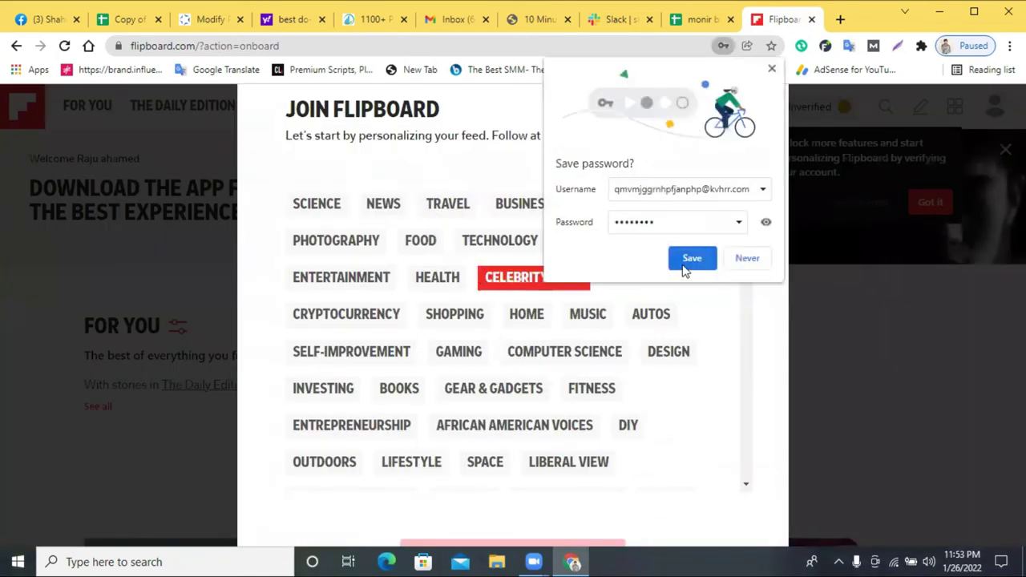
click(683, 259)
click(333, 244)
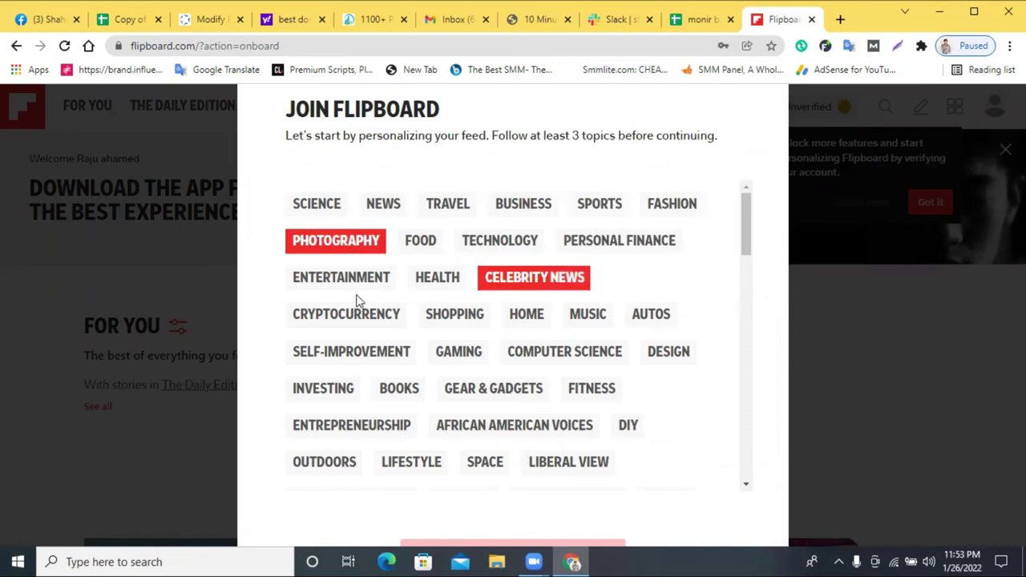
click(477, 318)
click(469, 352)
click(566, 363)
click(659, 355)
click(651, 316)
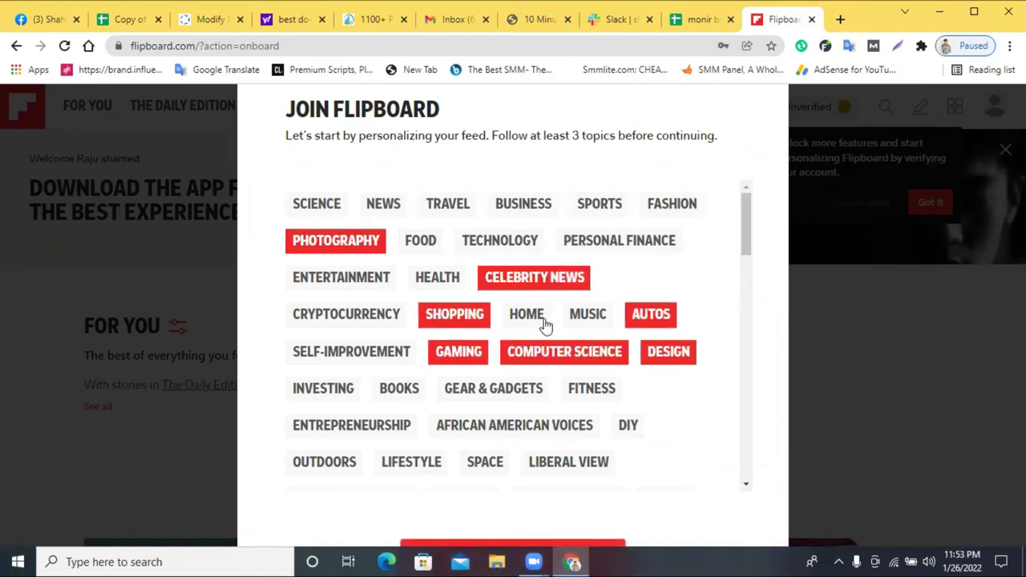
click(530, 316)
click(602, 207)
click(663, 204)
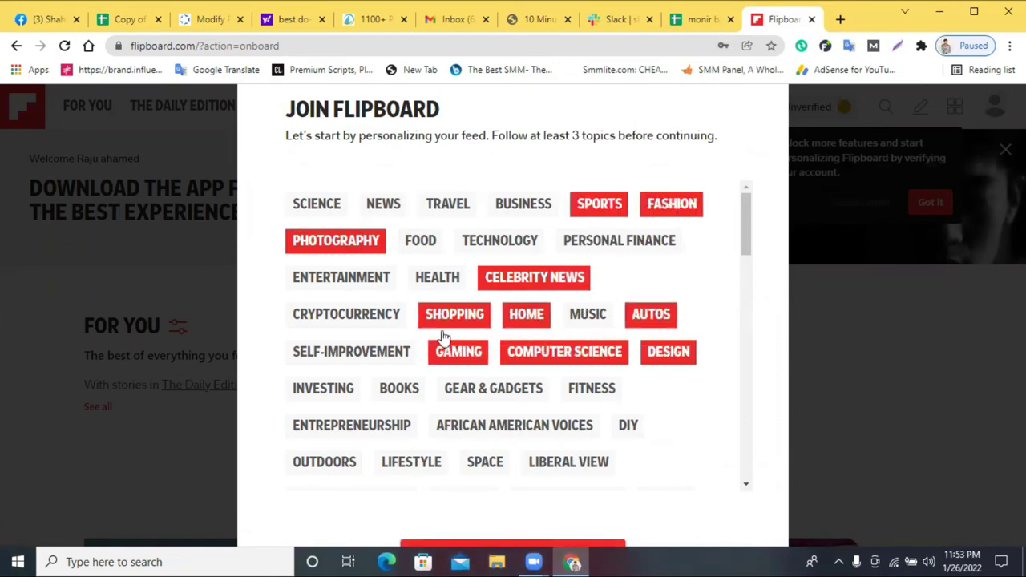
click(387, 389)
click(321, 389)
scroll(699, 447, down, 10)
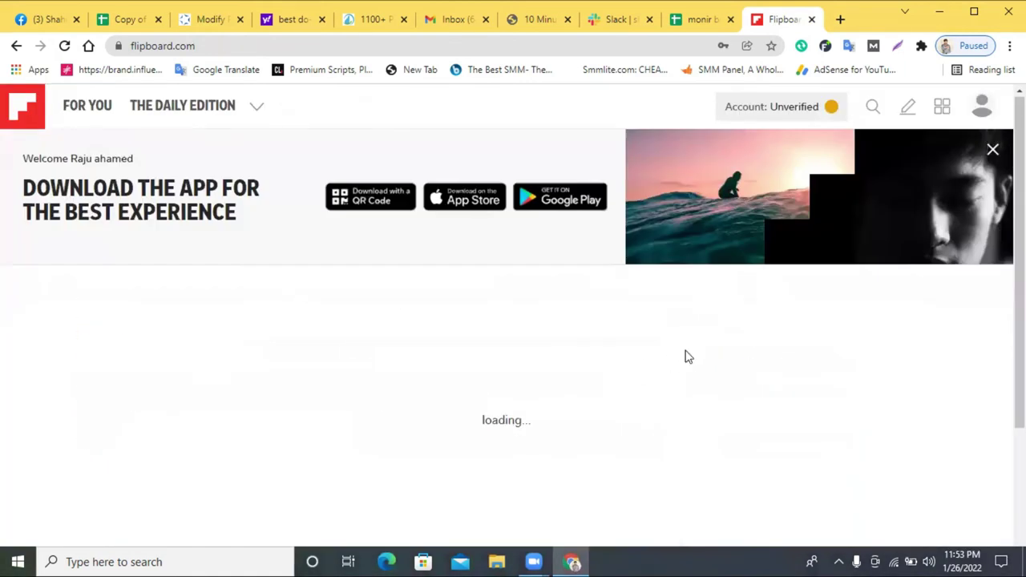
scroll(662, 378, down, 3)
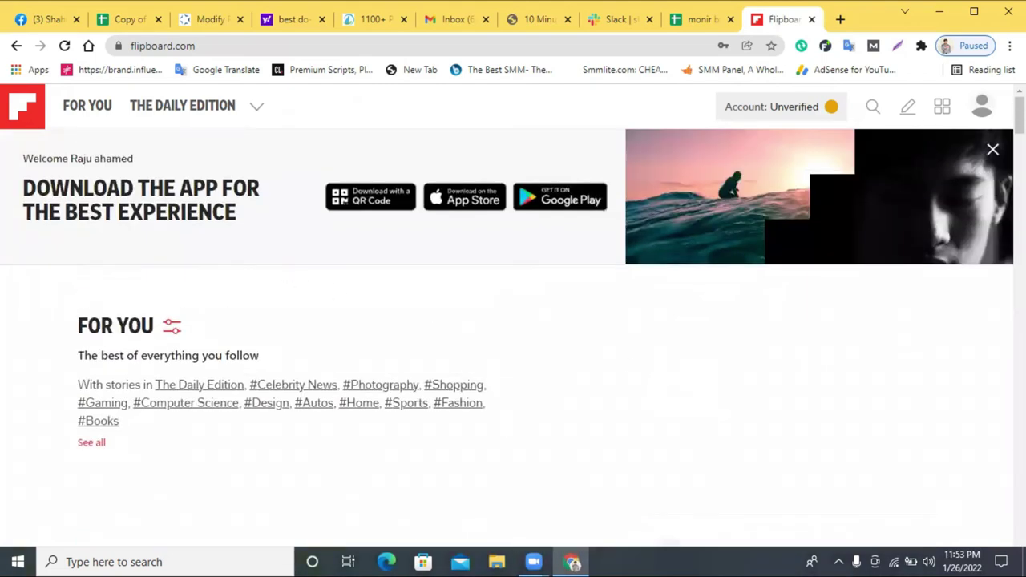
click(985, 112)
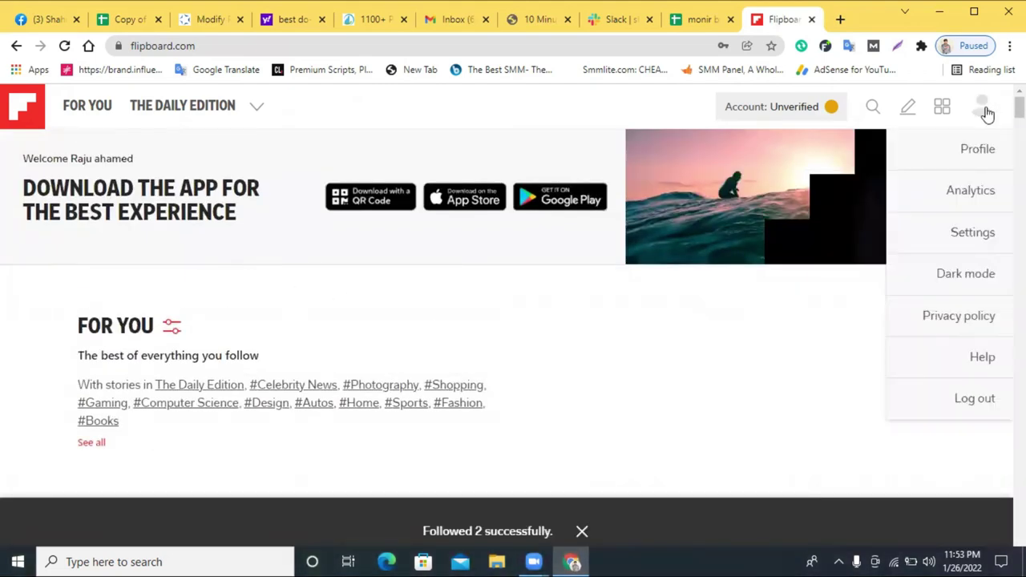
click(975, 152)
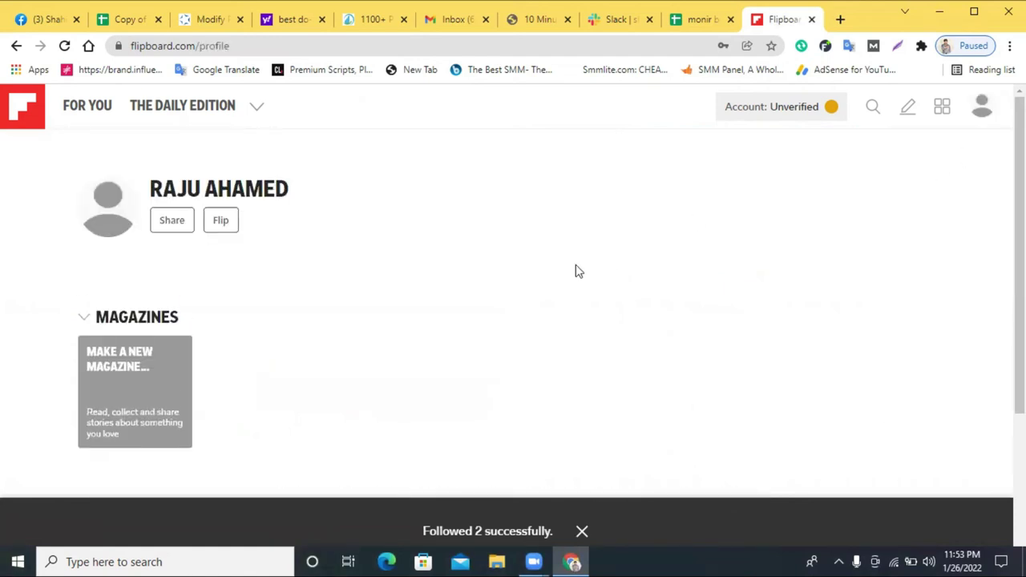
click(88, 318)
click(90, 319)
click(222, 221)
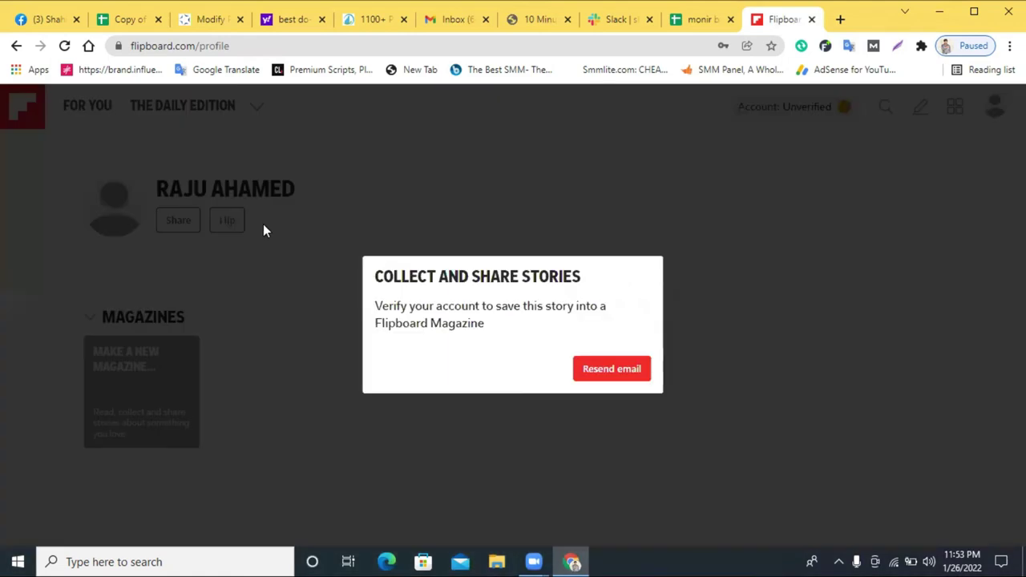
click(264, 252)
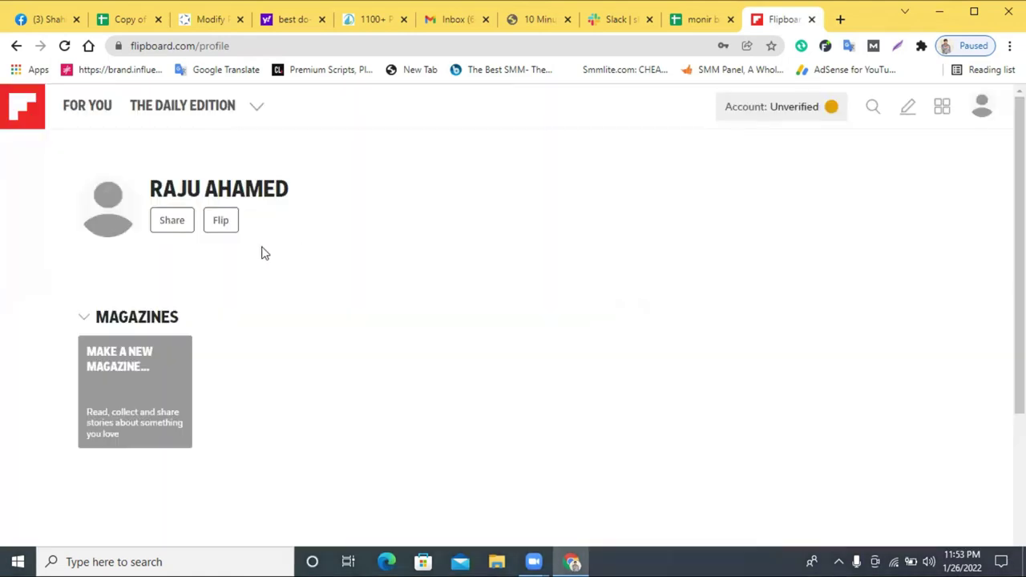
click(174, 224)
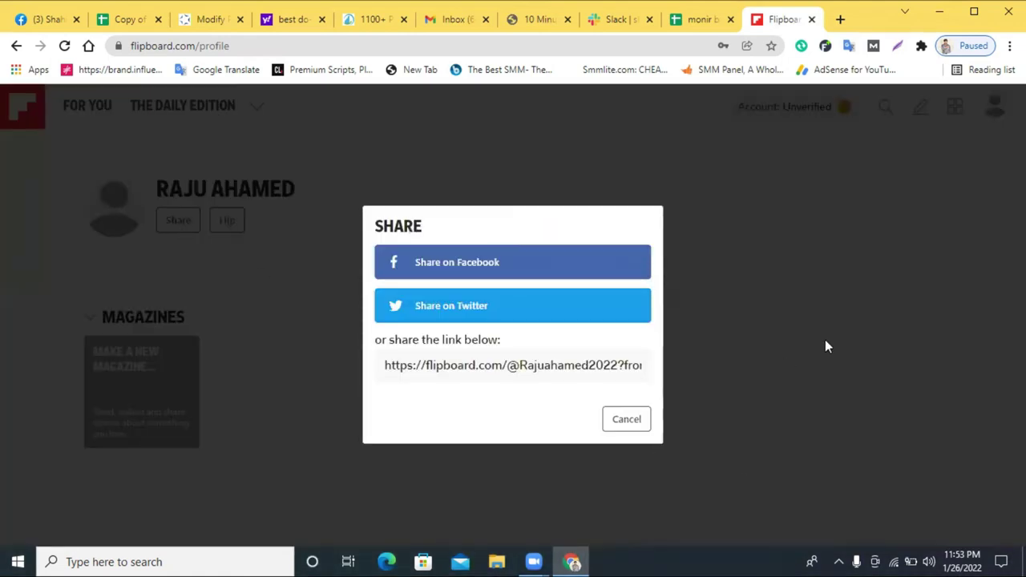
click(827, 346)
scroll(197, 344, down, 3)
scroll(197, 344, up, 3)
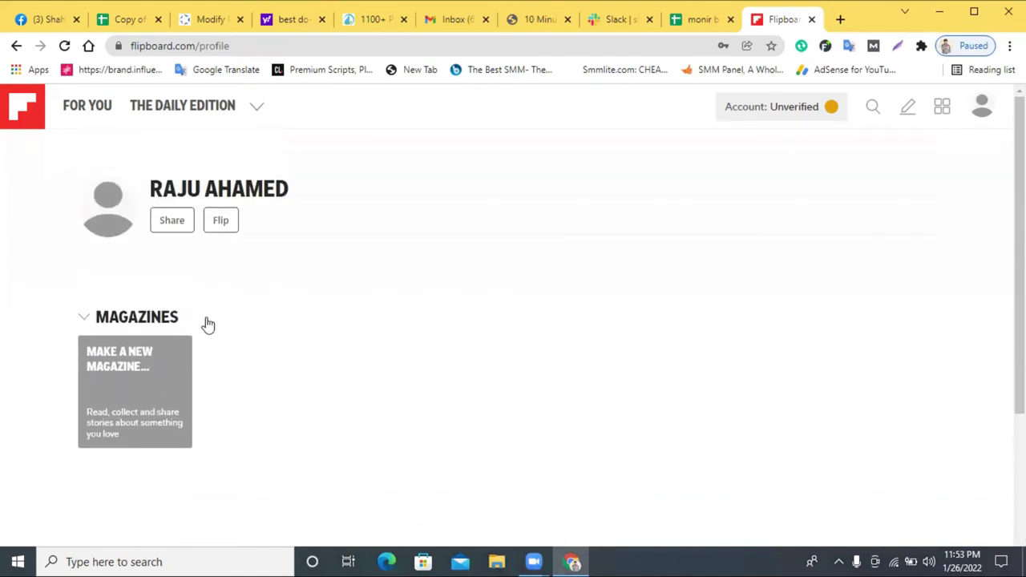
click(257, 110)
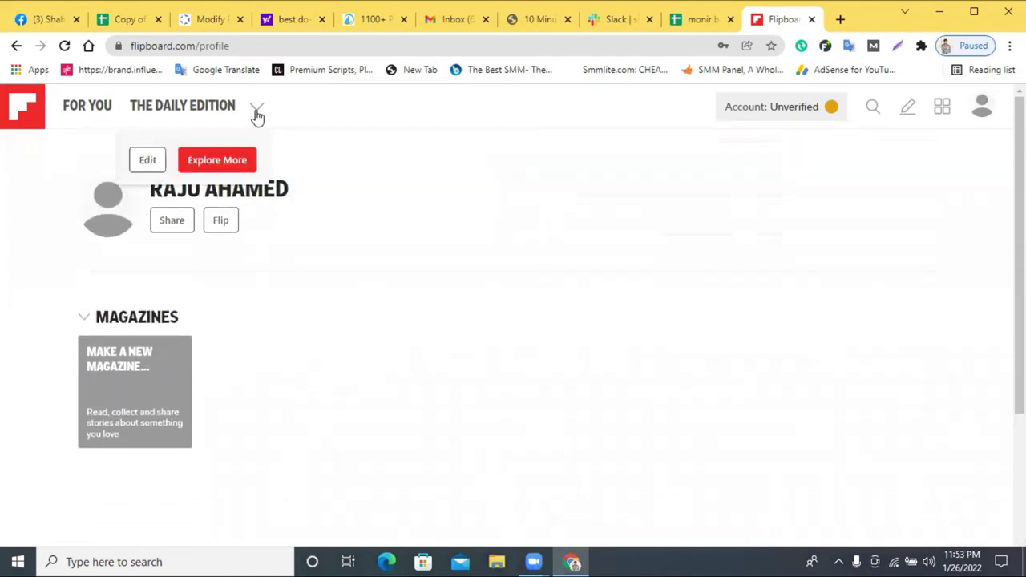
click(147, 159)
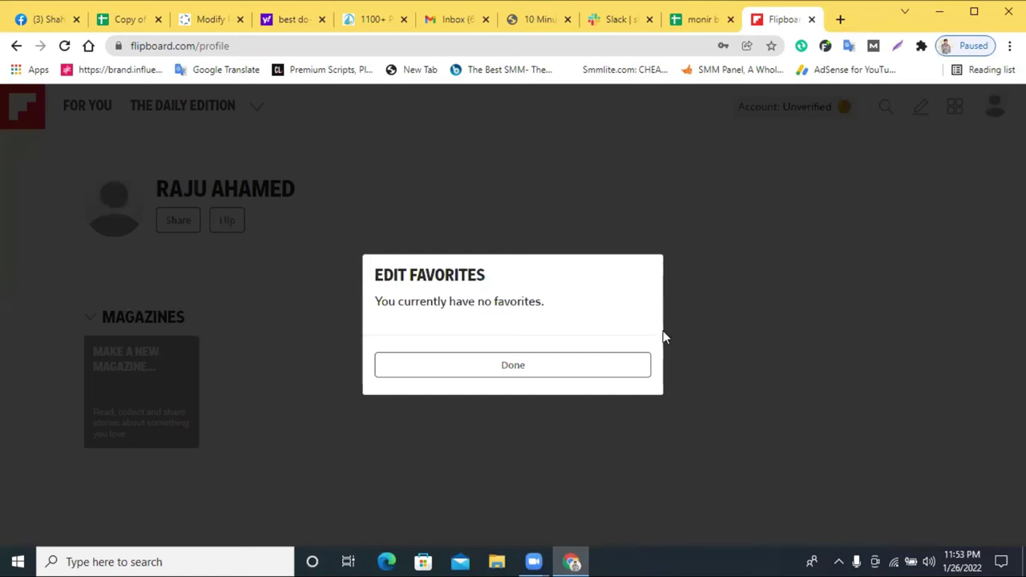
click(550, 358)
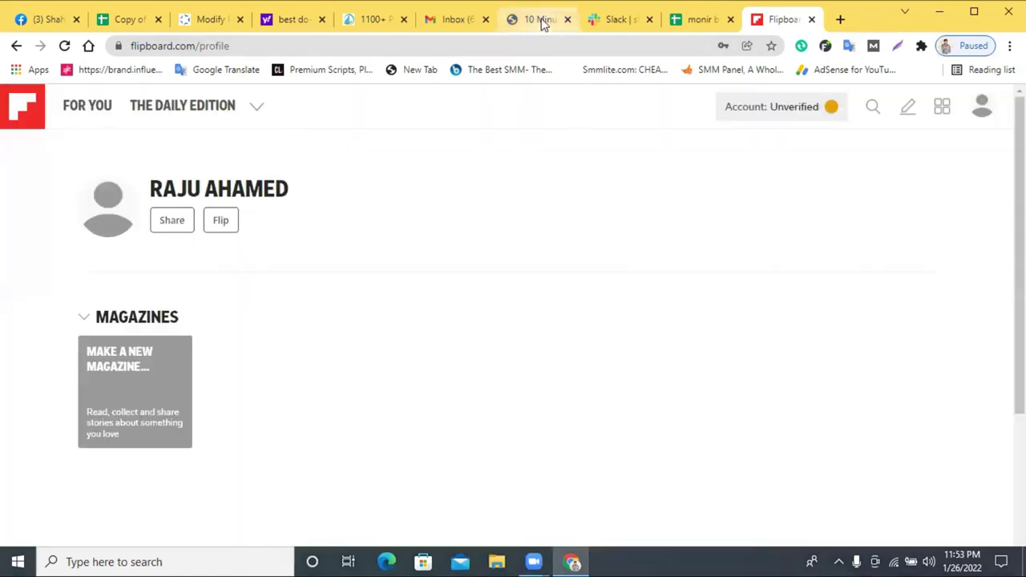
click(539, 20)
- Open the Flipboard email in 10 Minute Mail and confirm the account's address
scroll(321, 385, down, 3)
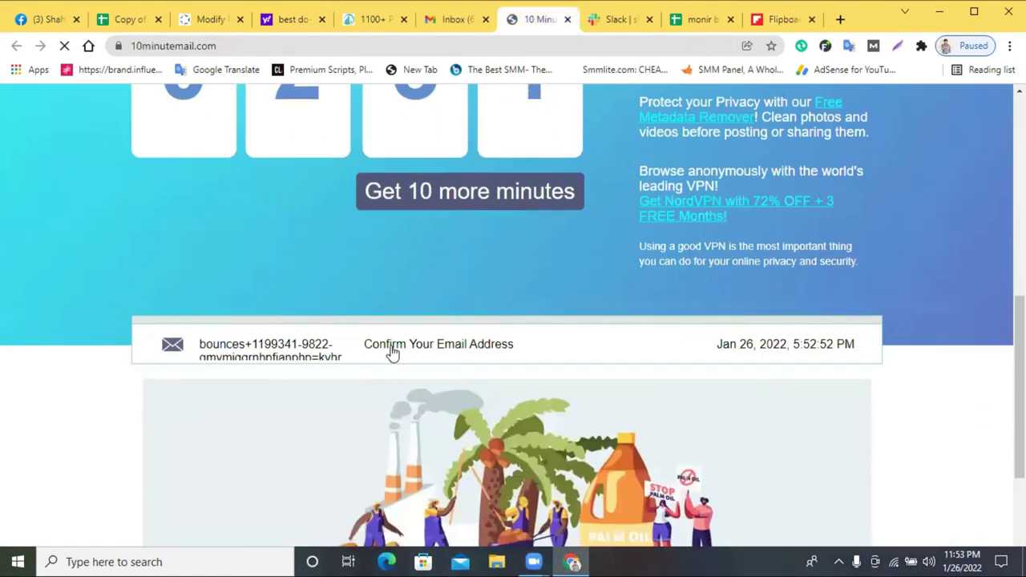
scroll(394, 352, down, 2)
click(361, 207)
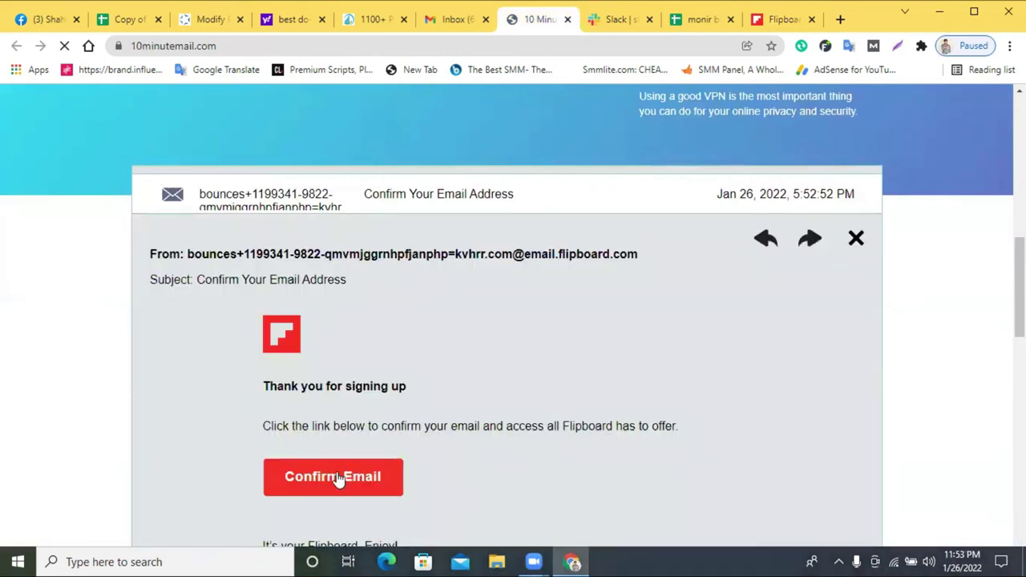
click(335, 478)
- Close the old unverified page and begin a new magazine from the Flipboard profile
click(811, 20)
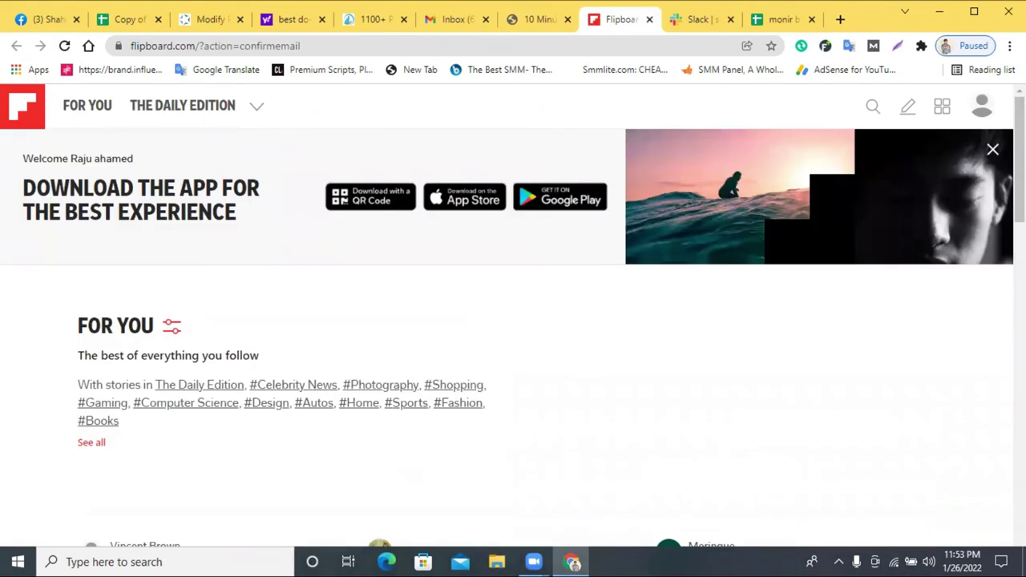
click(982, 102)
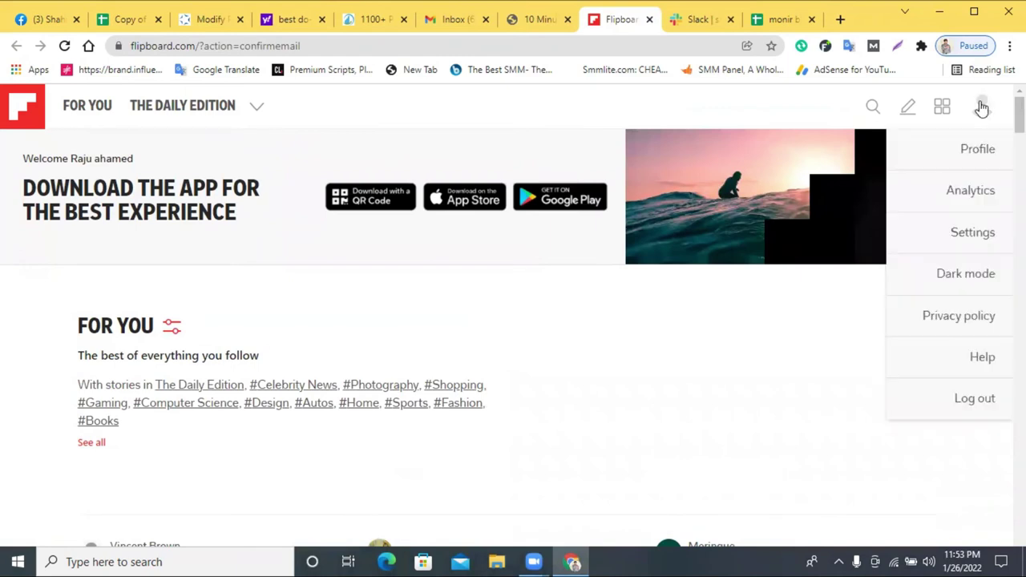
click(978, 149)
scroll(292, 336, down, 1)
scroll(292, 336, down, 2)
click(118, 195)
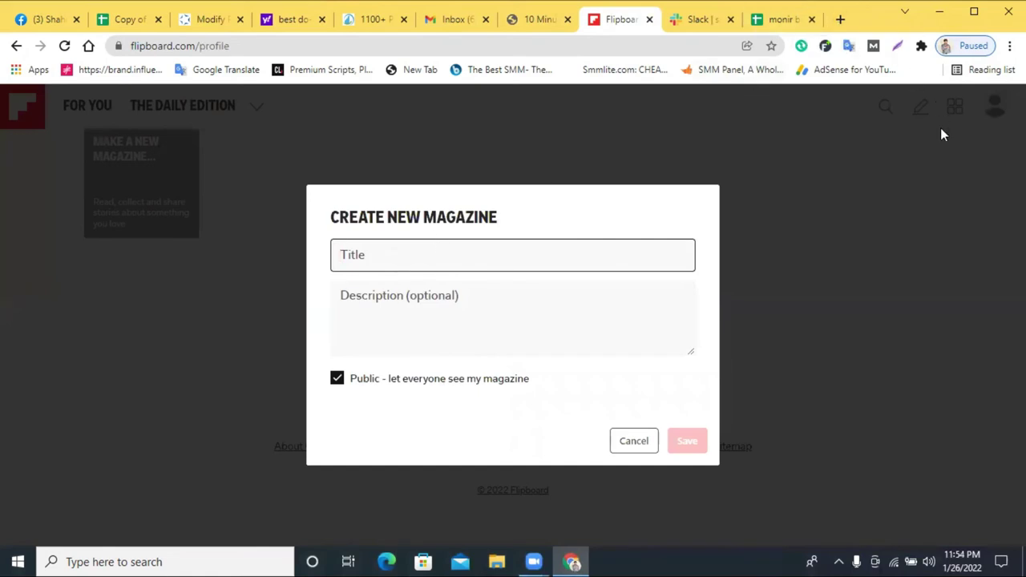
- Discard the first magazine draft and look up the institute's website address in a new tab
click(292, 250)
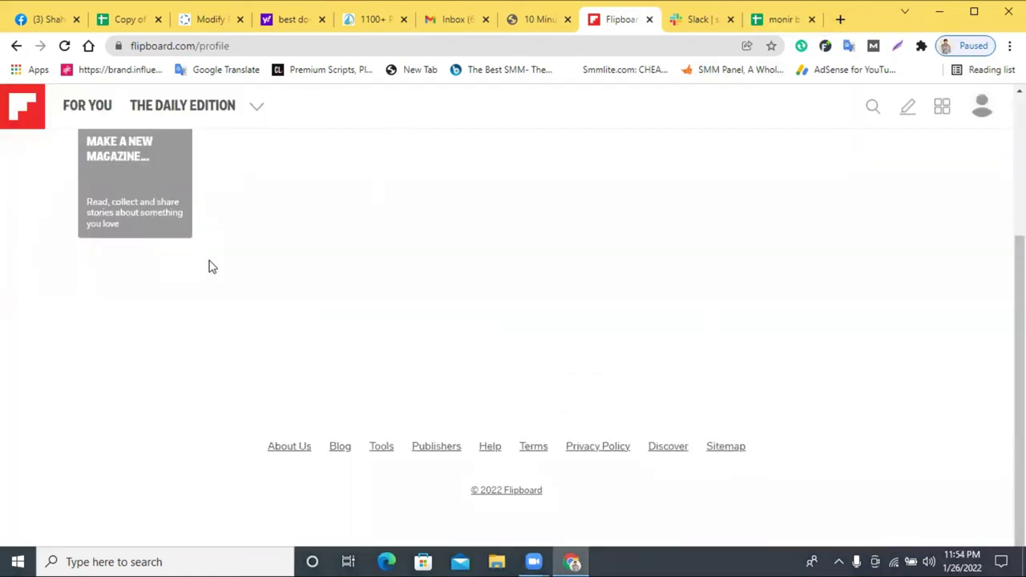
scroll(209, 265, up, 1)
click(840, 19)
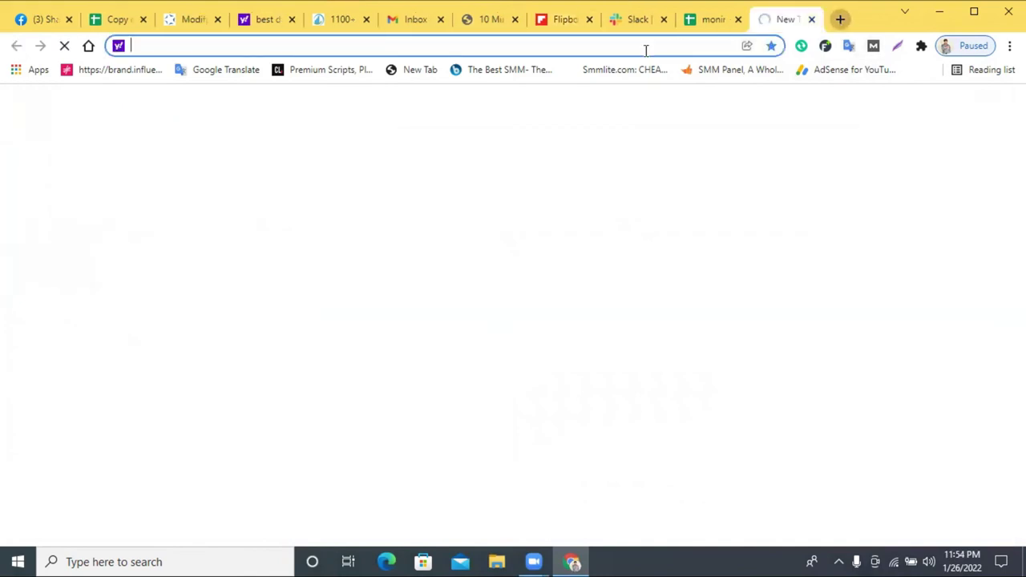
text(n)
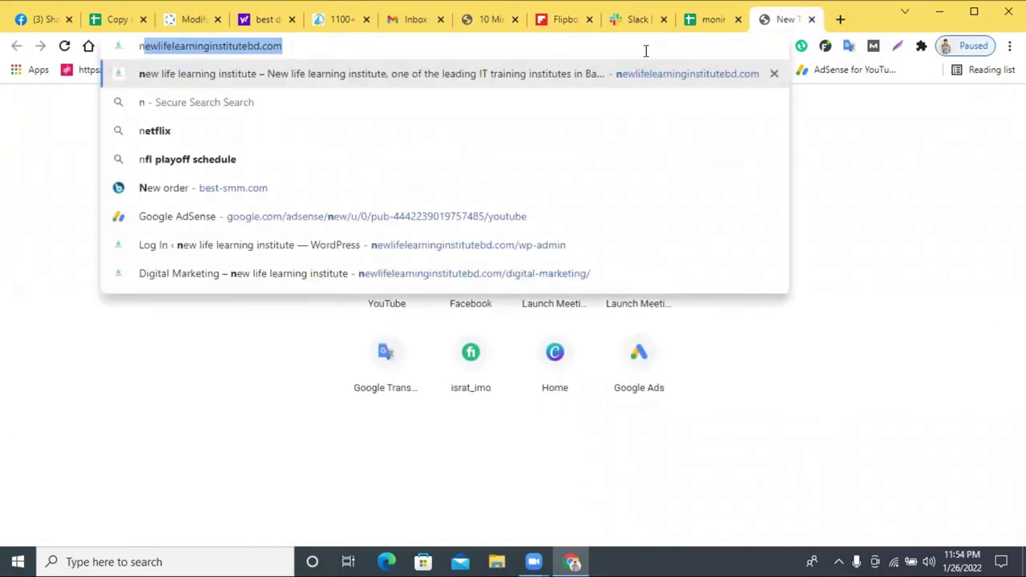
triple_click(646, 48)
right_click(646, 48)
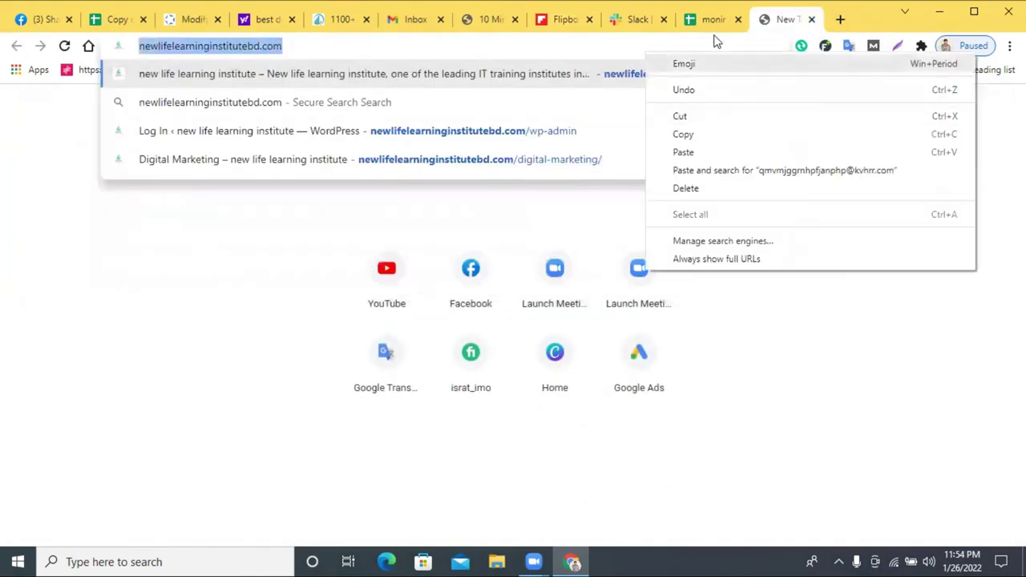
click(697, 91)
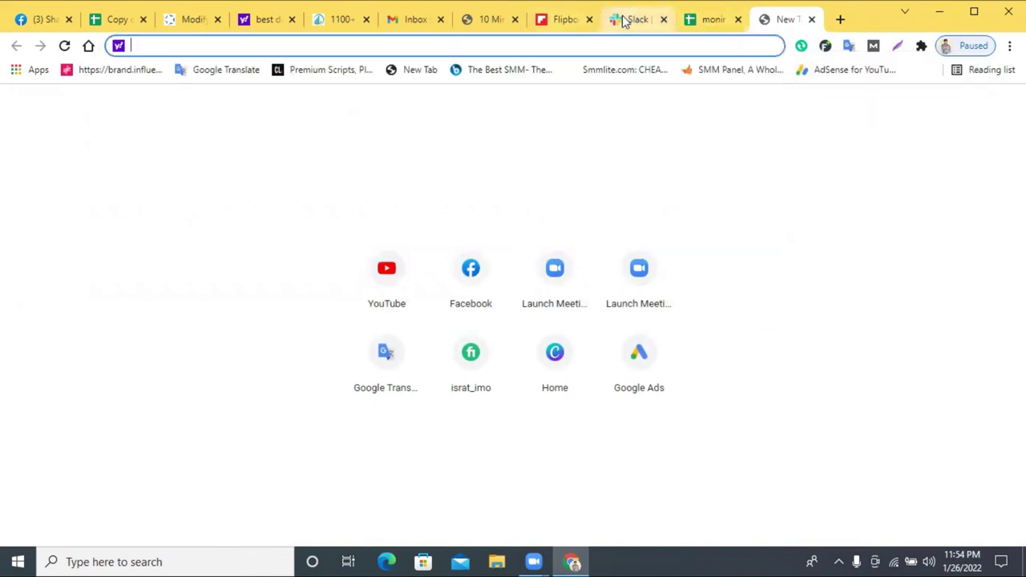
click(625, 20)
click(560, 21)
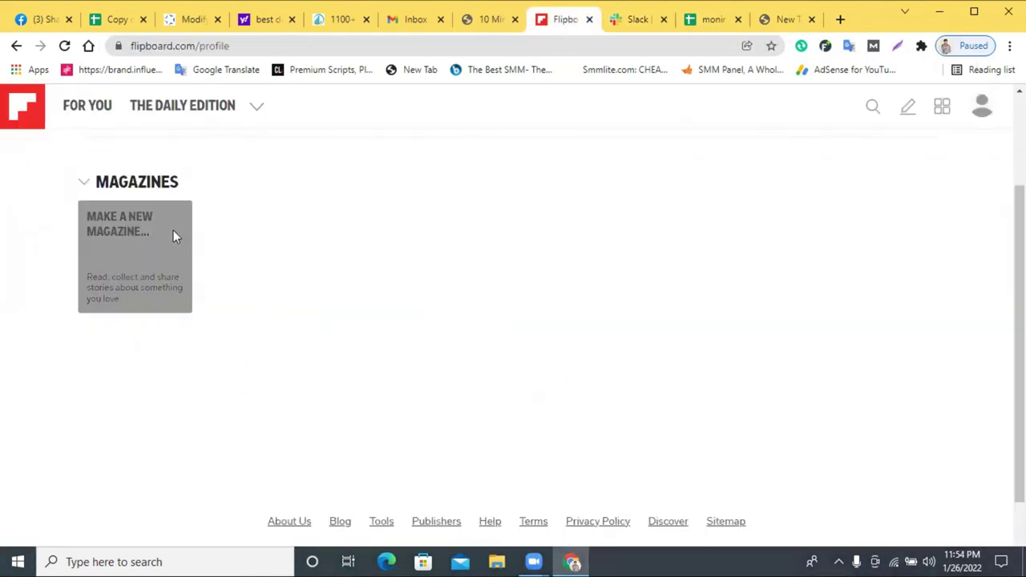
- Start a new magazine and paste the Bengali promotional message from Slack as its description
click(173, 232)
click(406, 308)
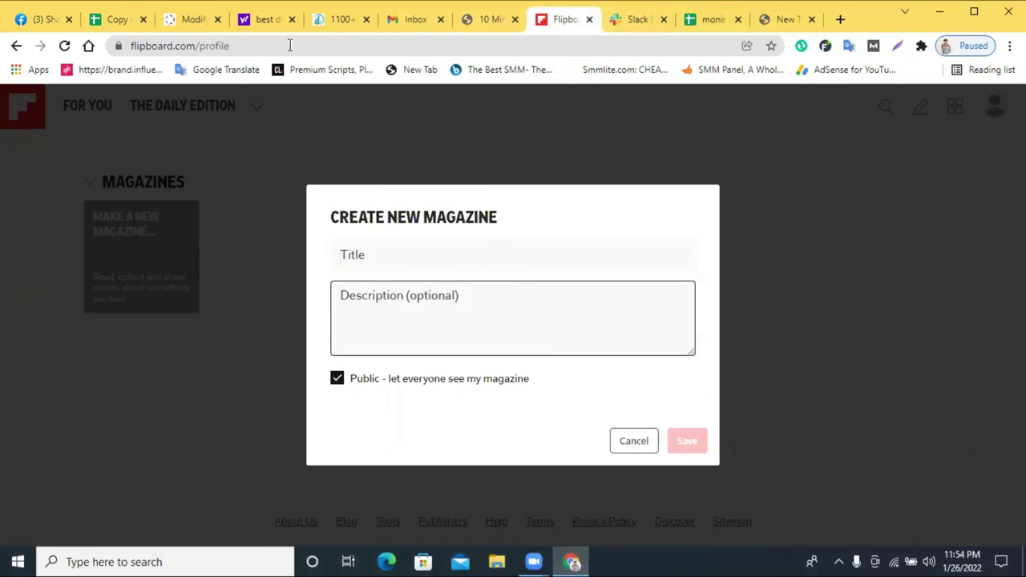
click(651, 20)
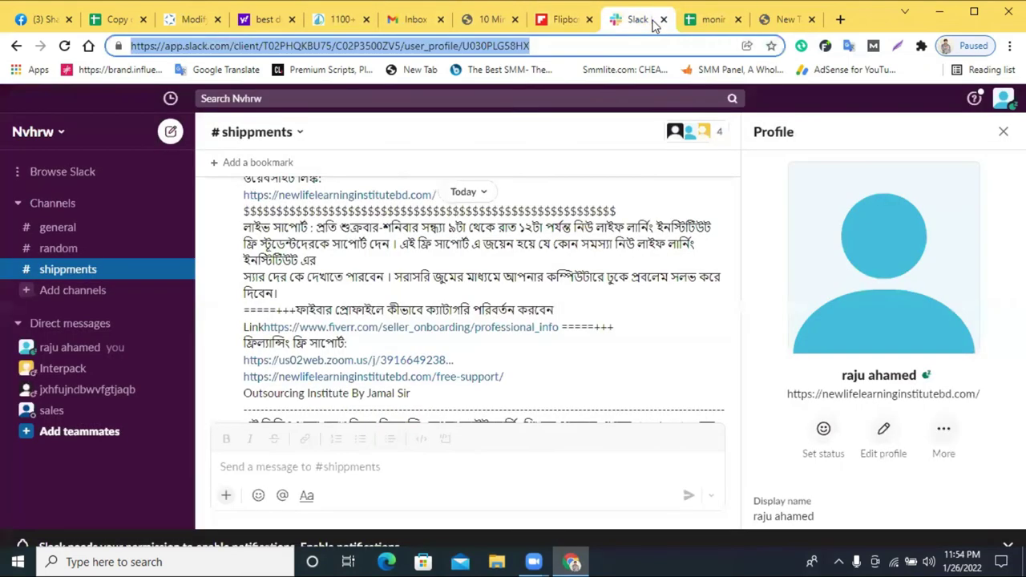
scroll(410, 294, up, 5)
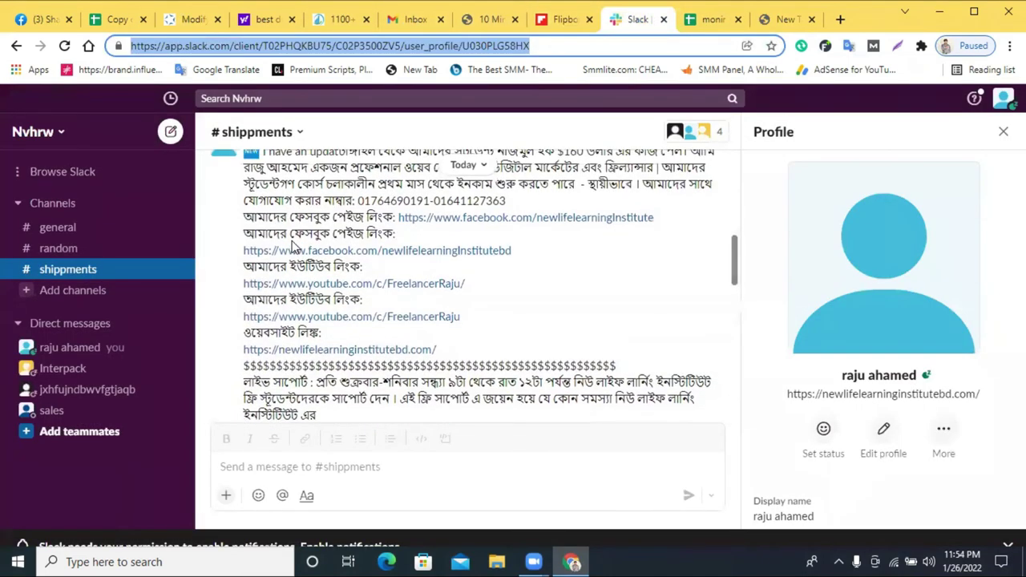
drag(338, 297, 720, 218)
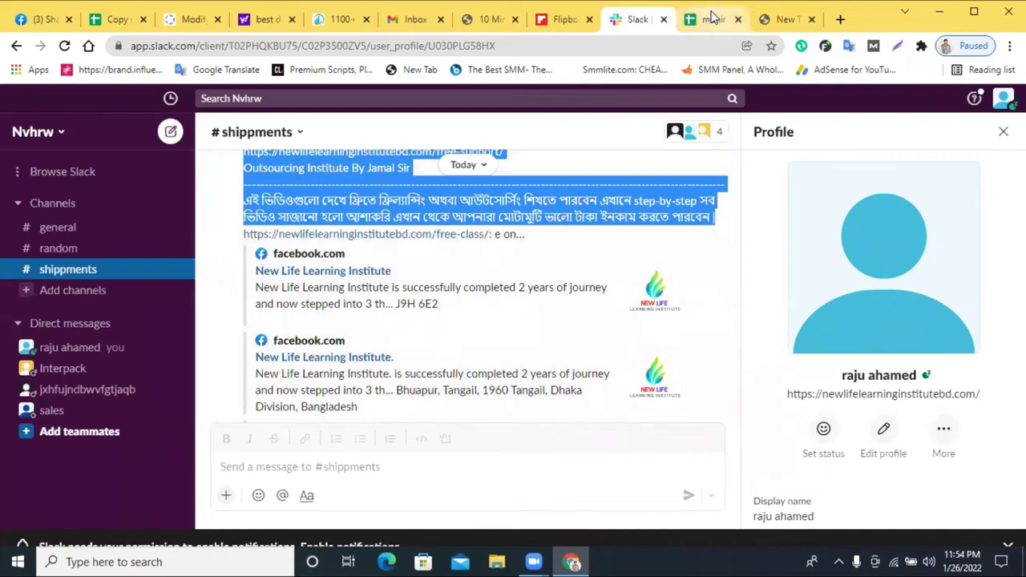
click(711, 18)
click(562, 18)
key(ctrl+v)
scroll(401, 321, down, 3)
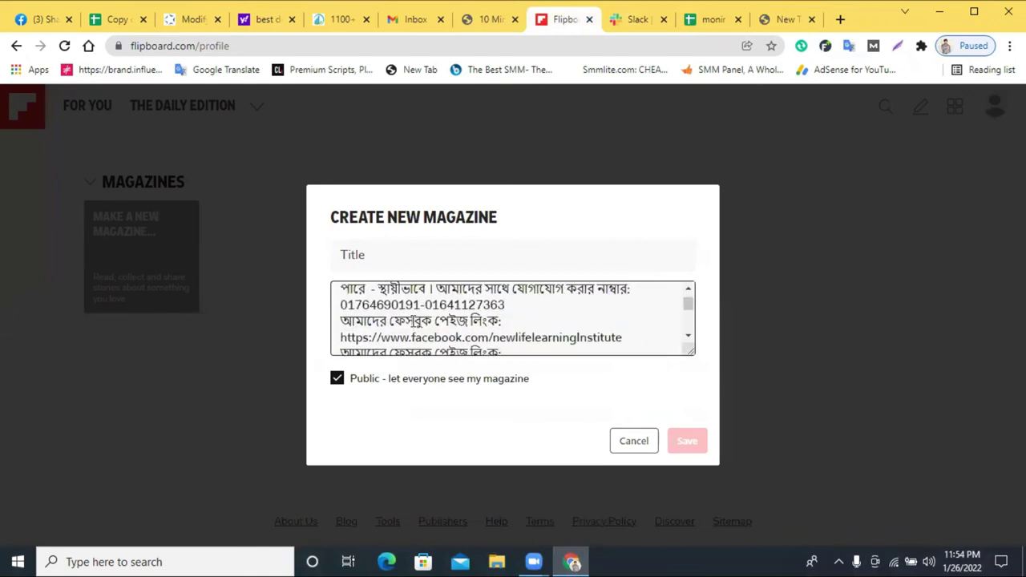
scroll(415, 321, up, 2)
- Copy the institute's website address and paste it into the magazine title
click(408, 262)
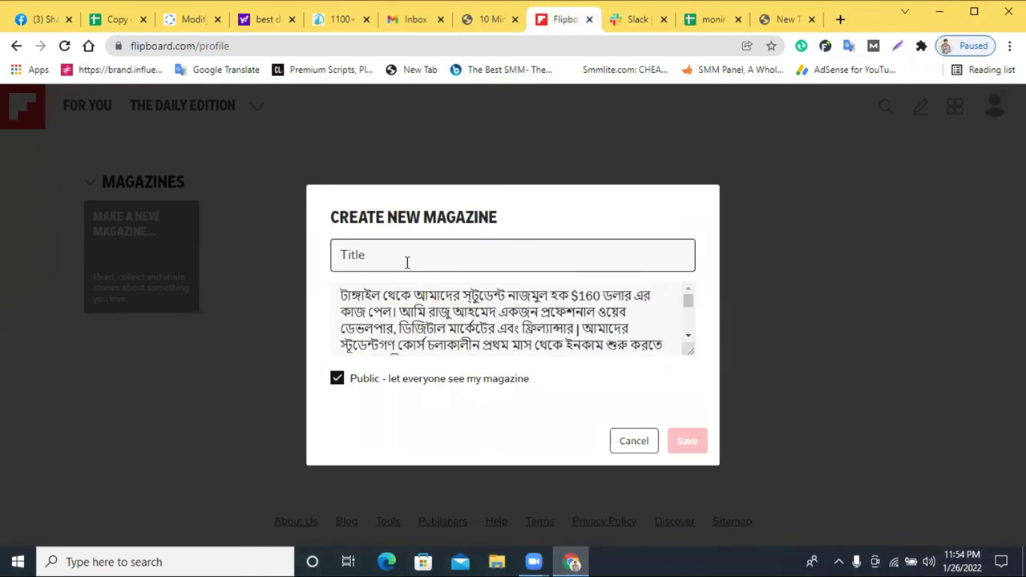
right_click(408, 262)
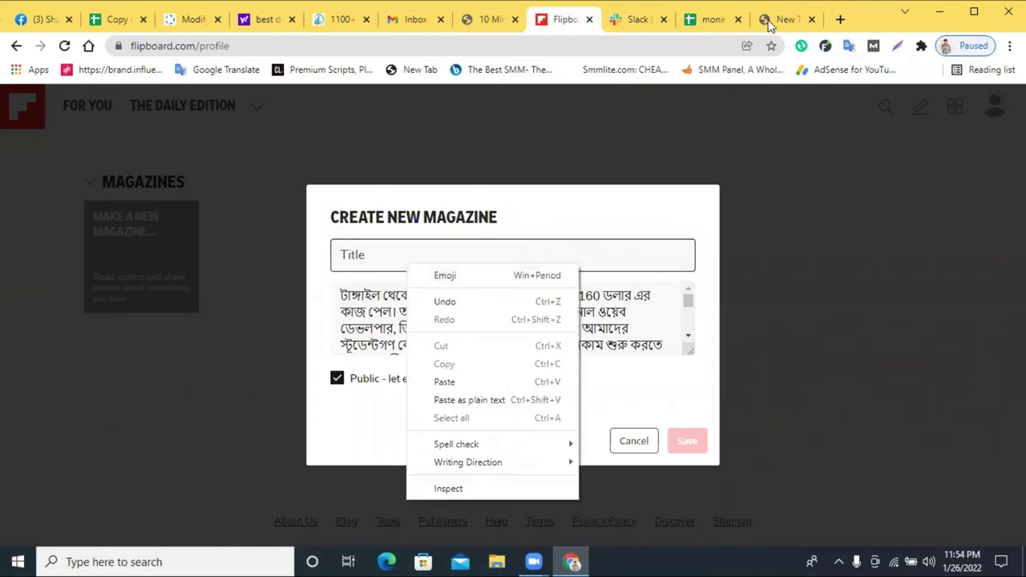
click(772, 24)
text(m)
key(BackSpace)
text(n)
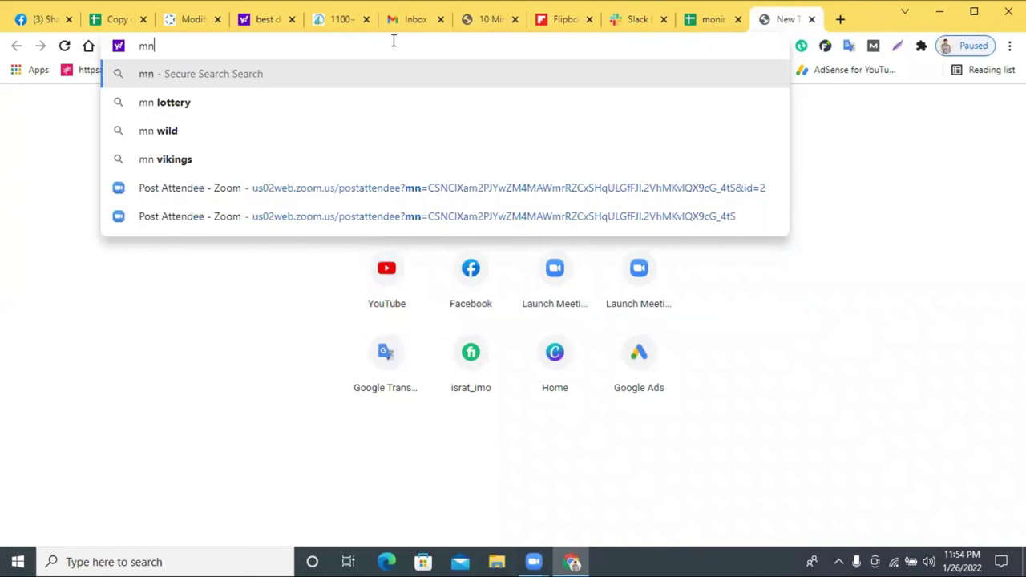
key(BackSpace)
key(BackSpace)
text(newlifelearninginstitutebd.co)
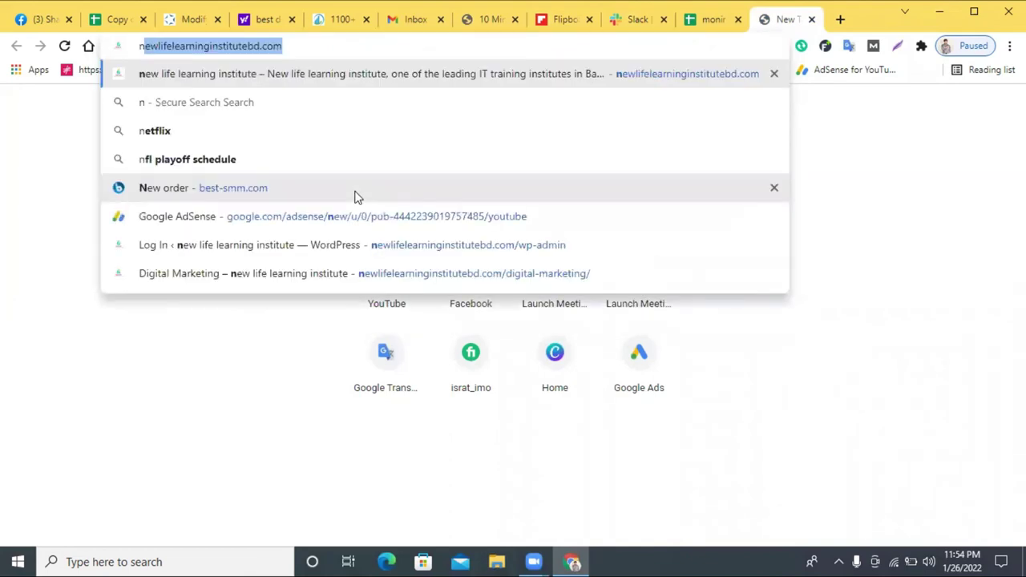
right_click(313, 46)
key(ctrl+c)
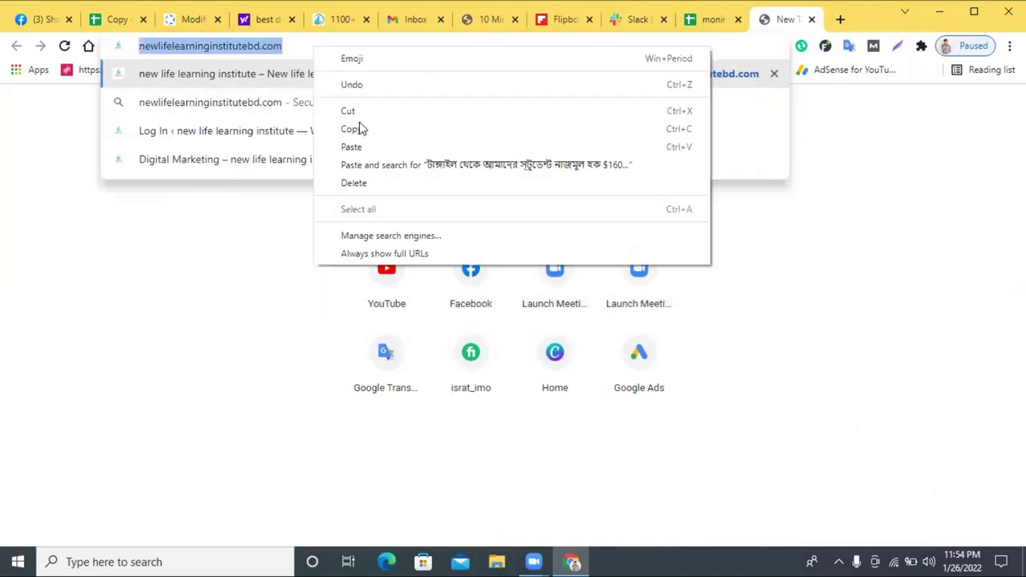
click(377, 129)
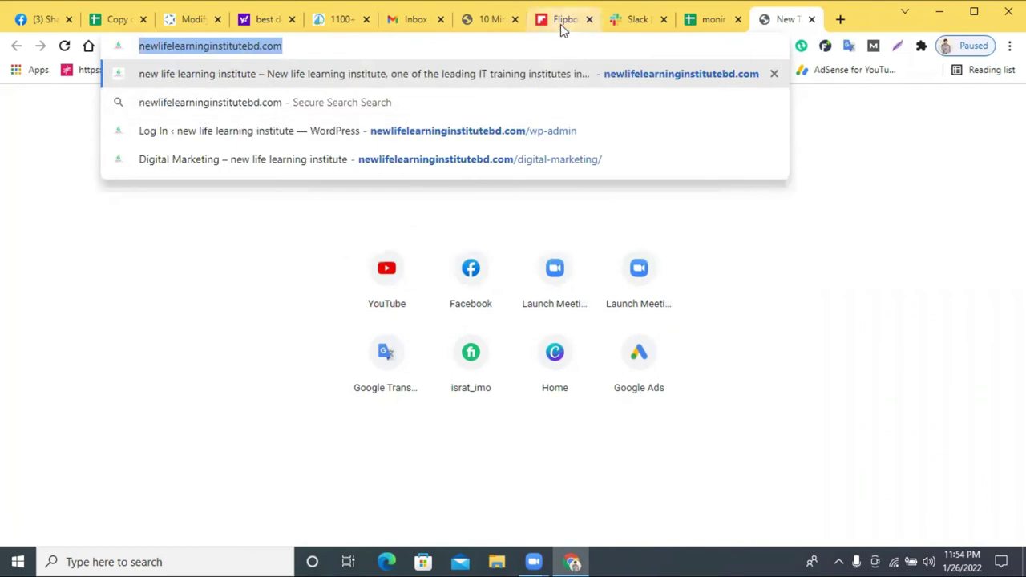
click(560, 24)
right_click(417, 256)
click(478, 377)
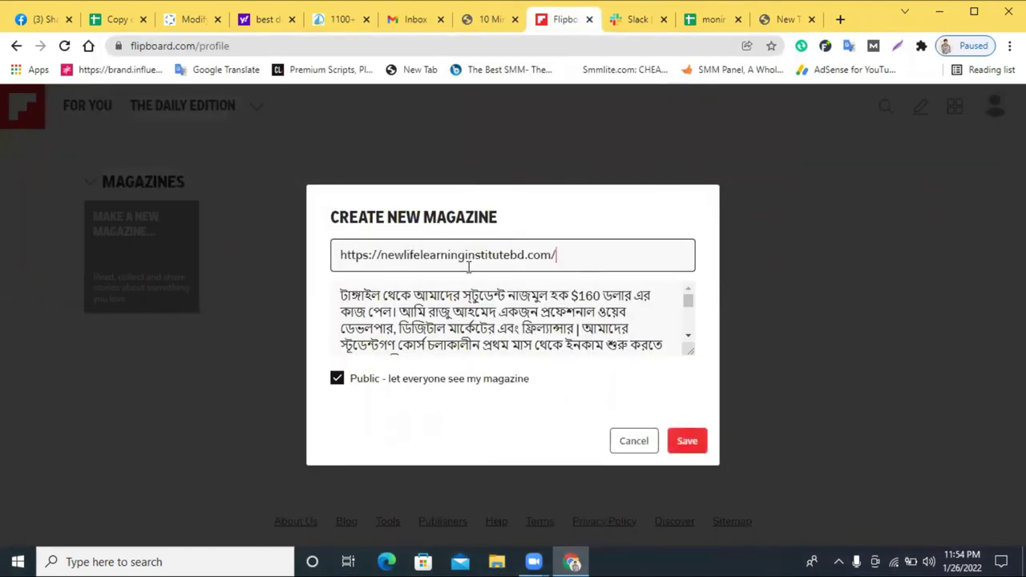
- Trim the title to 'new life learning institute' and save the public magazine
drag(560, 253, 526, 252)
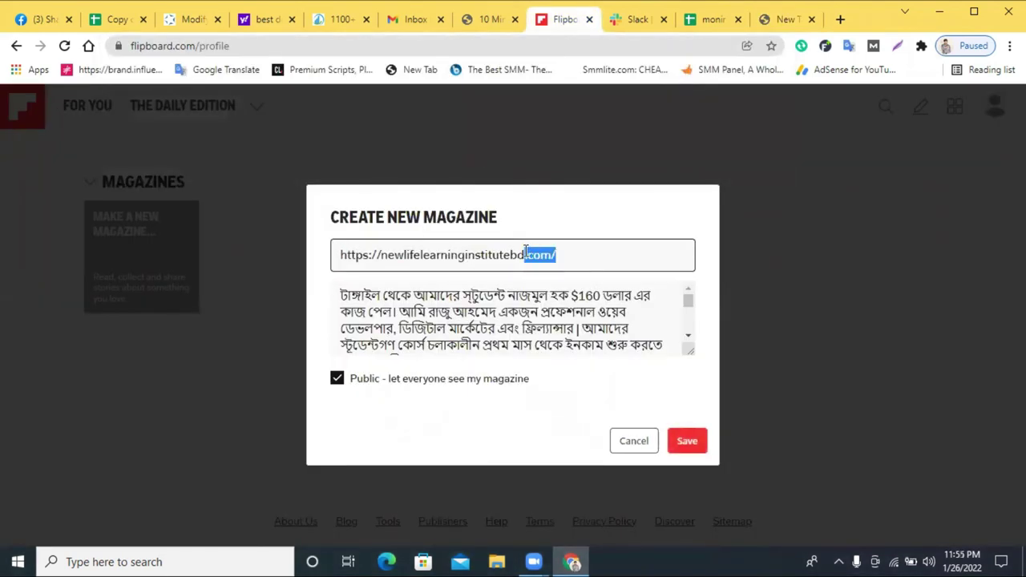
key(BackSpace)
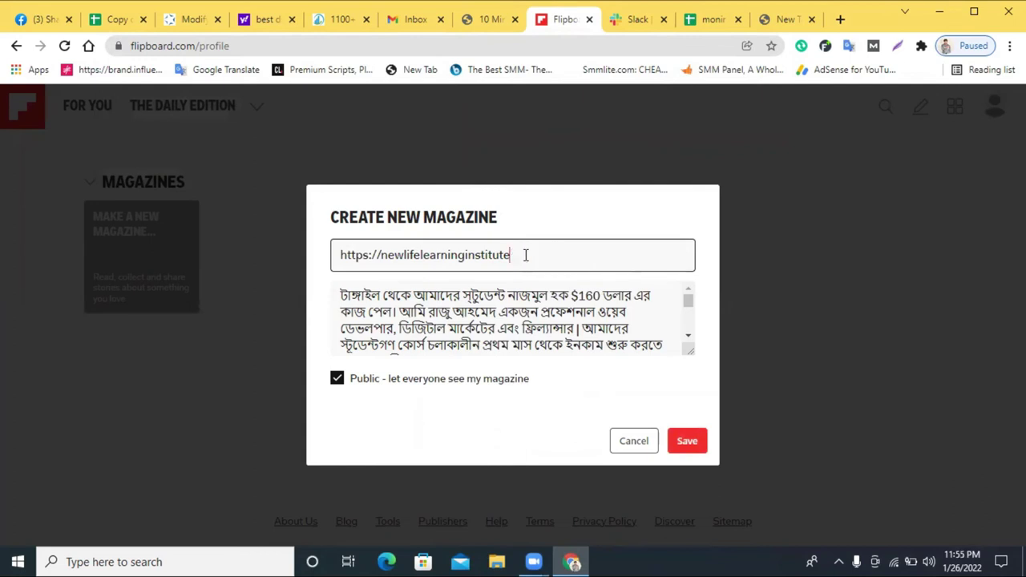
click(465, 255)
click(421, 255)
click(406, 255)
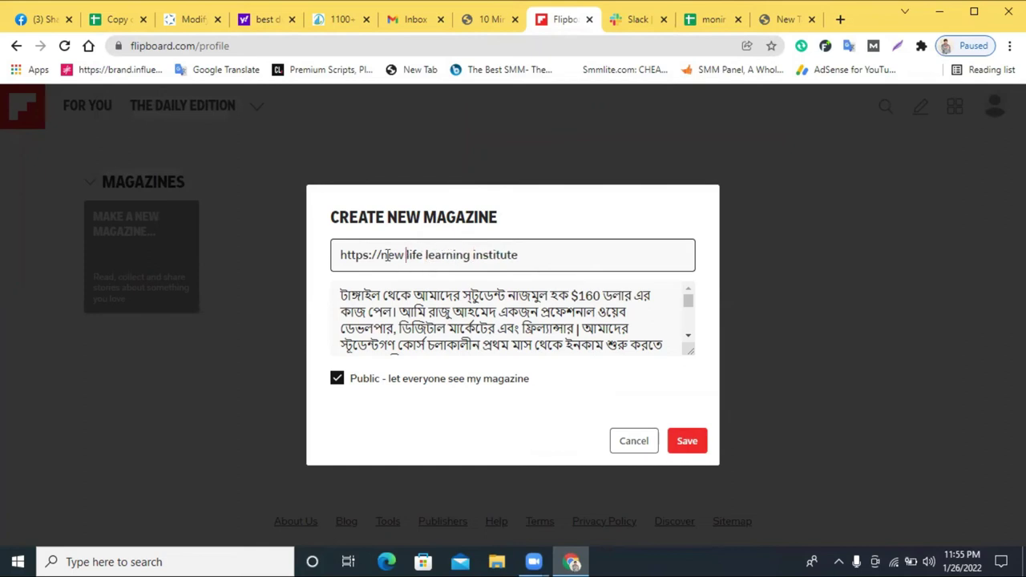
drag(392, 255, 209, 288)
click(379, 258)
drag(380, 255, 298, 269)
key(BackSpace)
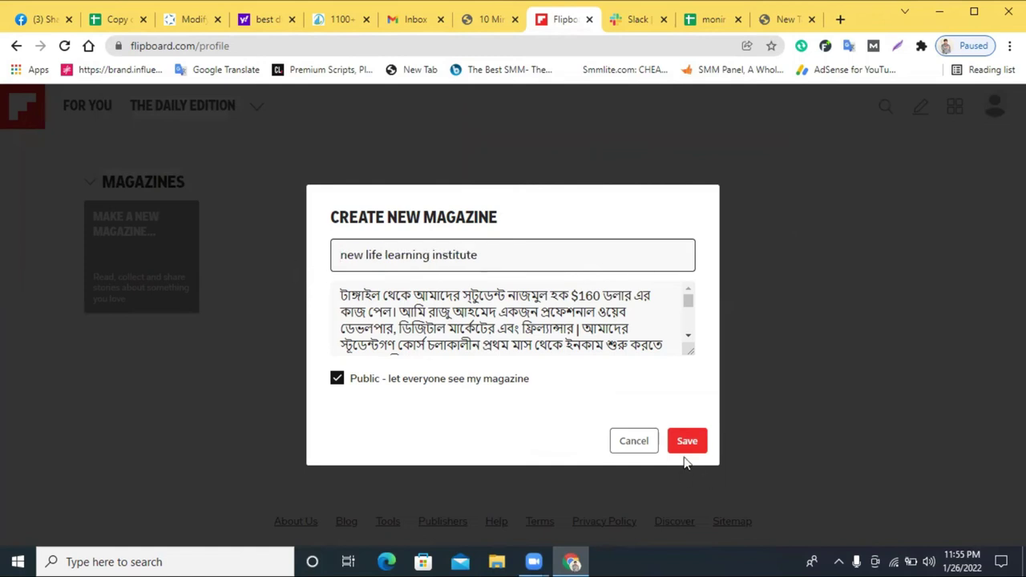
click(680, 441)
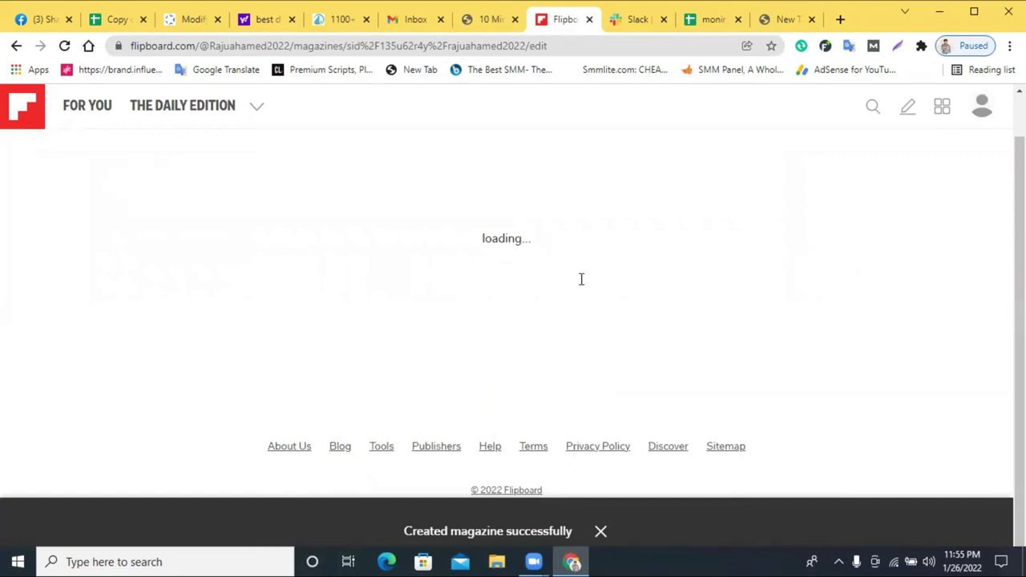
- Paste the institute's website URL into Add a URL and add it to the magazine
click(378, 233)
right_click(379, 239)
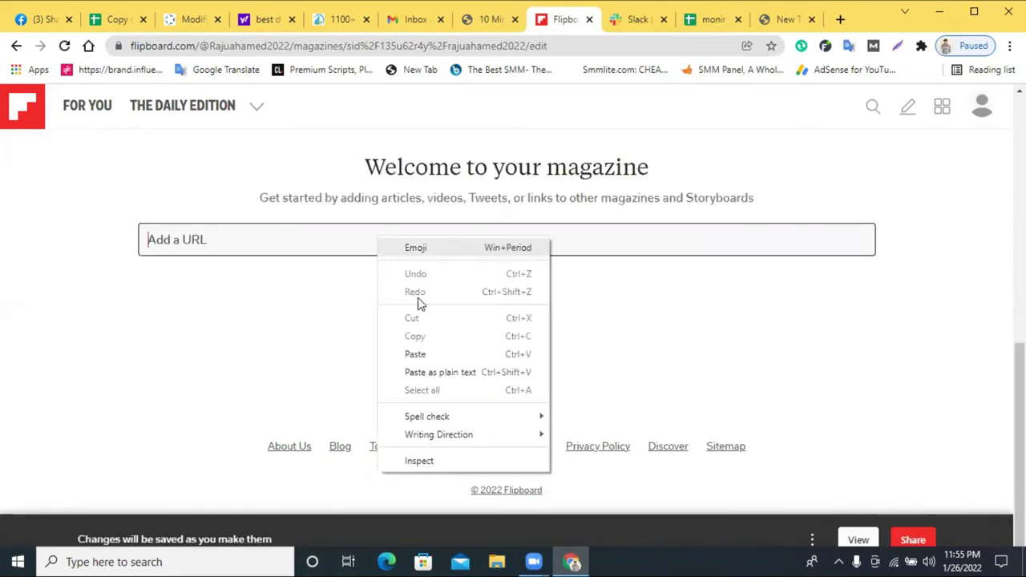
click(454, 355)
click(852, 242)
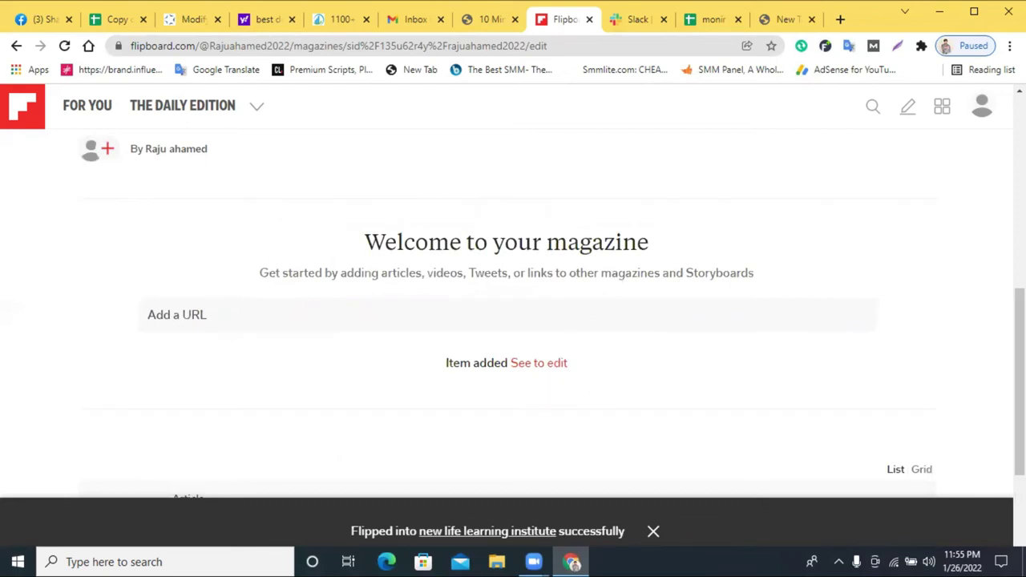
- Go to the profile and open the new life learning institute magazine page
click(980, 111)
click(974, 149)
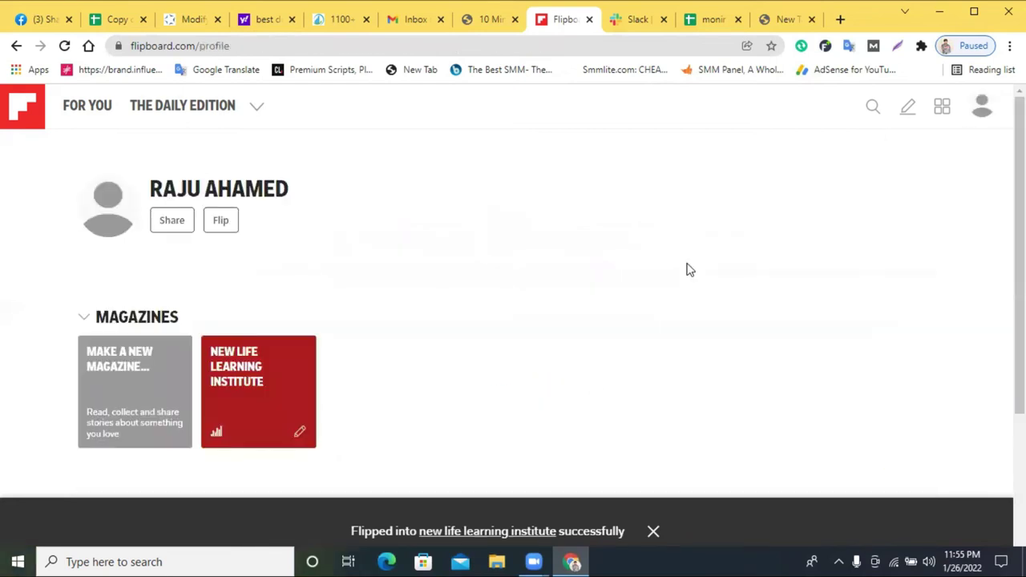
scroll(208, 337, down, 1)
click(249, 310)
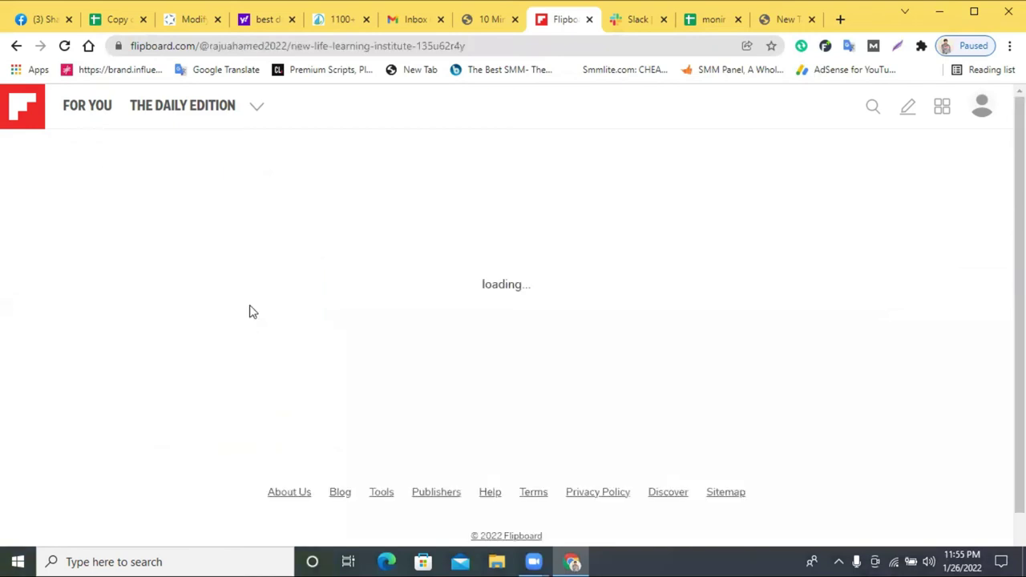
scroll(324, 334, down, 3)
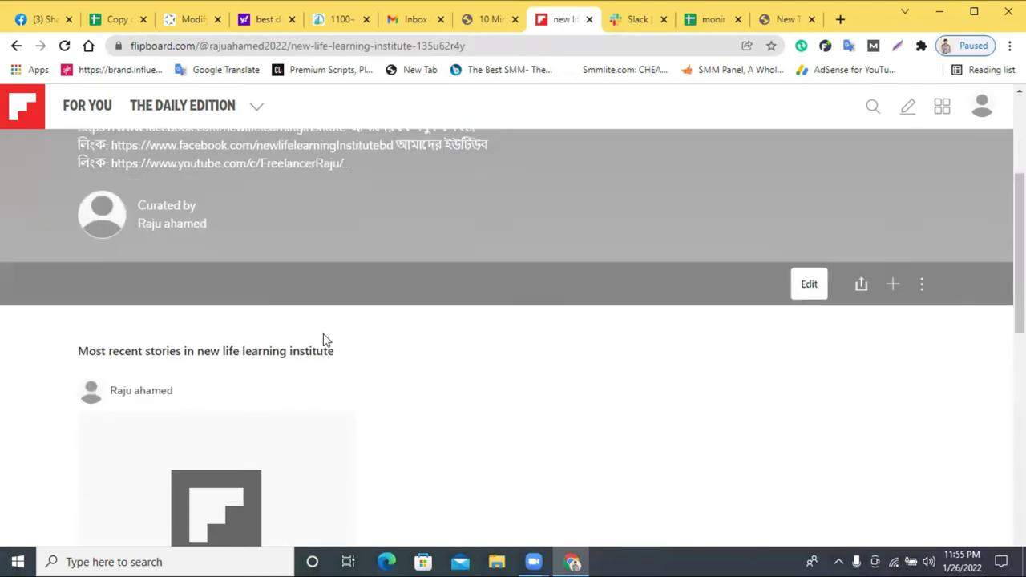
scroll(386, 310, up, 3)
scroll(256, 313, down, 8)
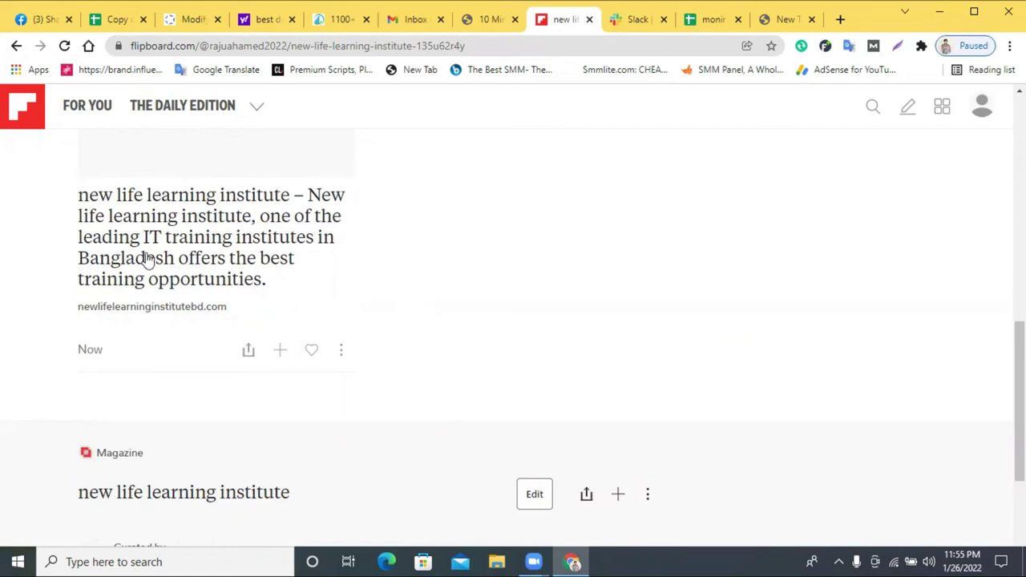
scroll(227, 305, down, 3)
scroll(265, 345, up, 5)
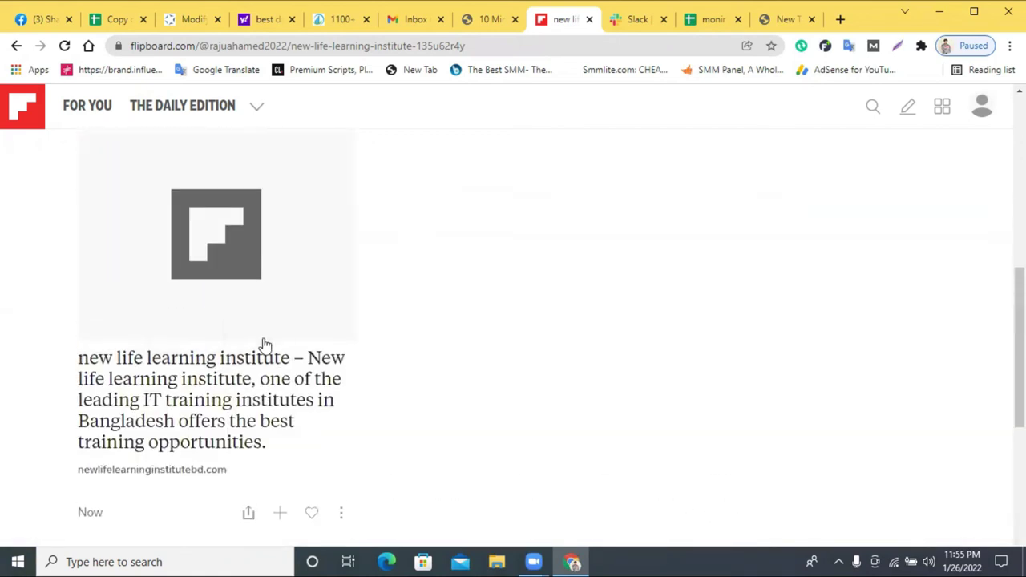
scroll(230, 358, up, 5)
scroll(232, 359, down, 4)
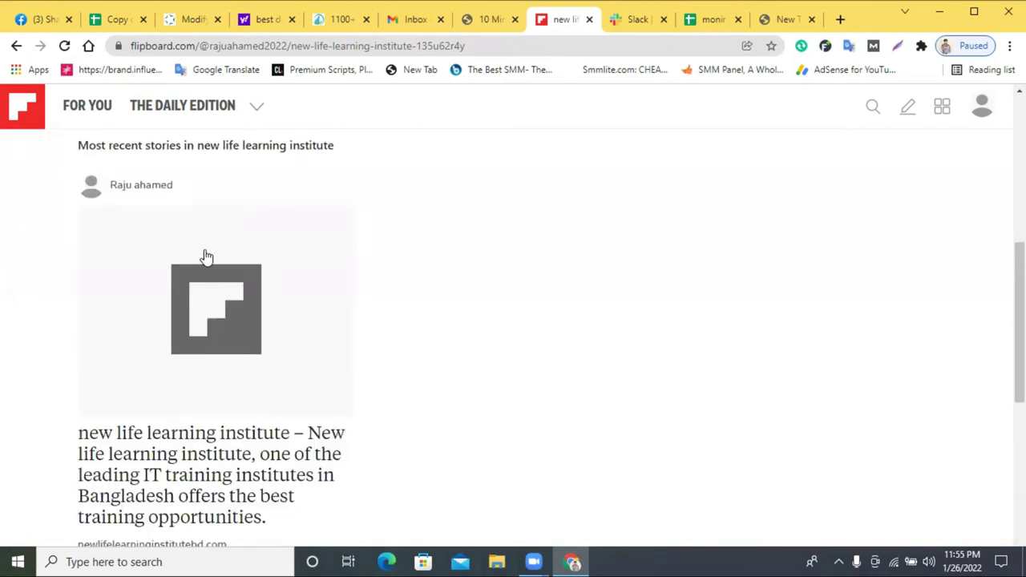
scroll(291, 336, up, 5)
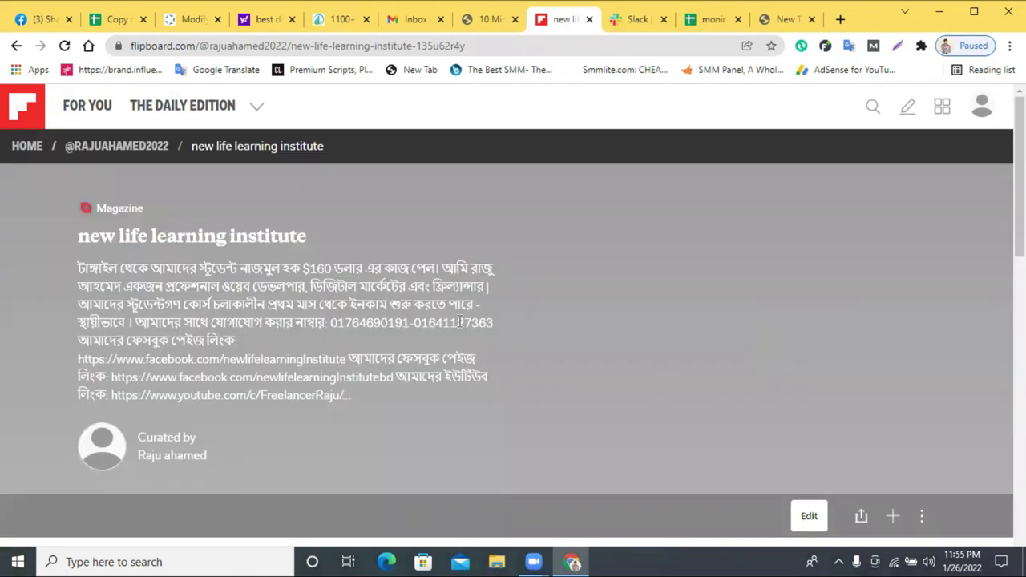
- Open and cancel the Flip dialog twice without flipping anything
click(909, 108)
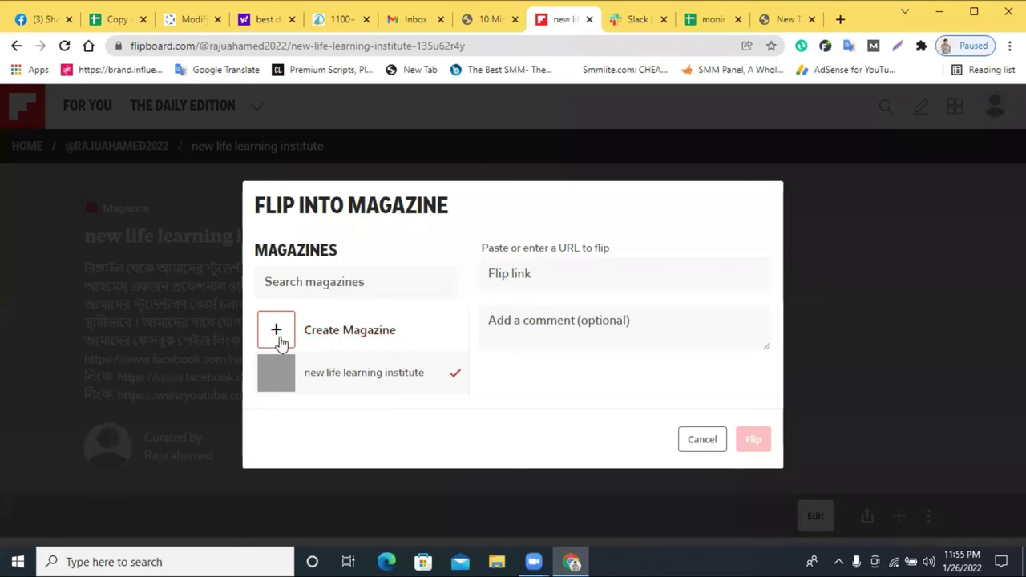
click(699, 442)
scroll(870, 389, down, 2)
click(894, 368)
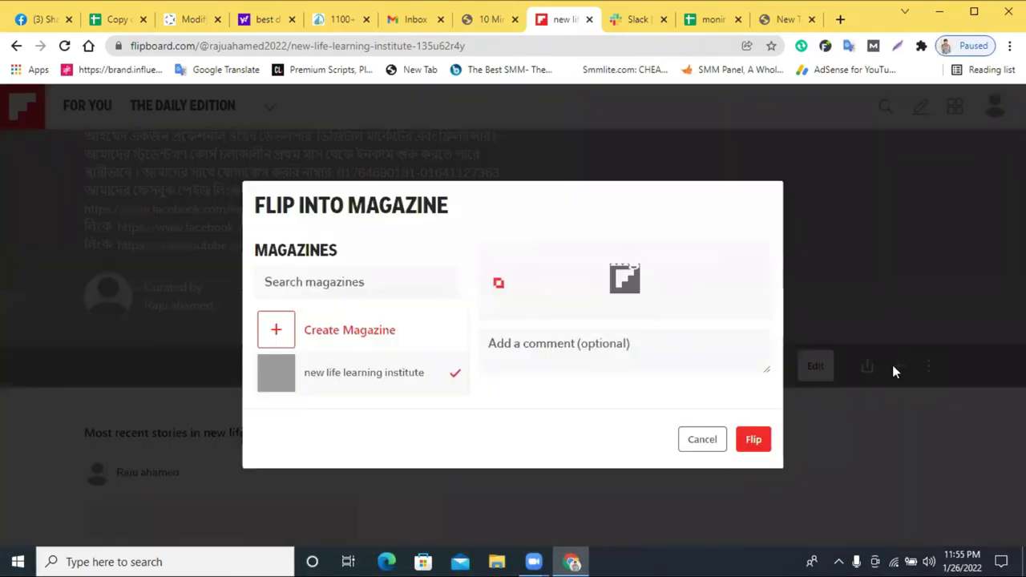
click(698, 440)
scroll(485, 395, up, 2)
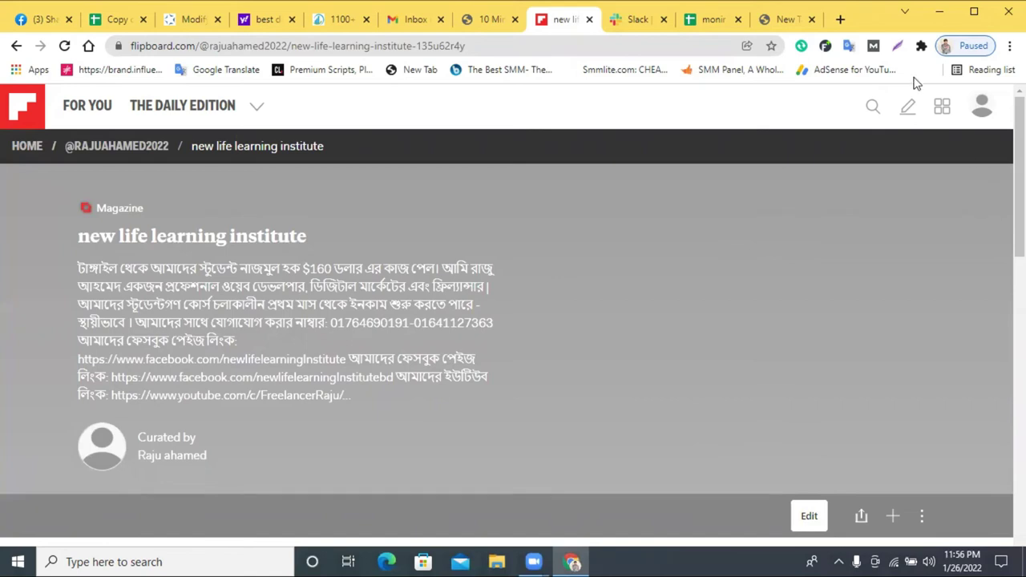
click(898, 45)
drag(7, 94, 1025, 513)
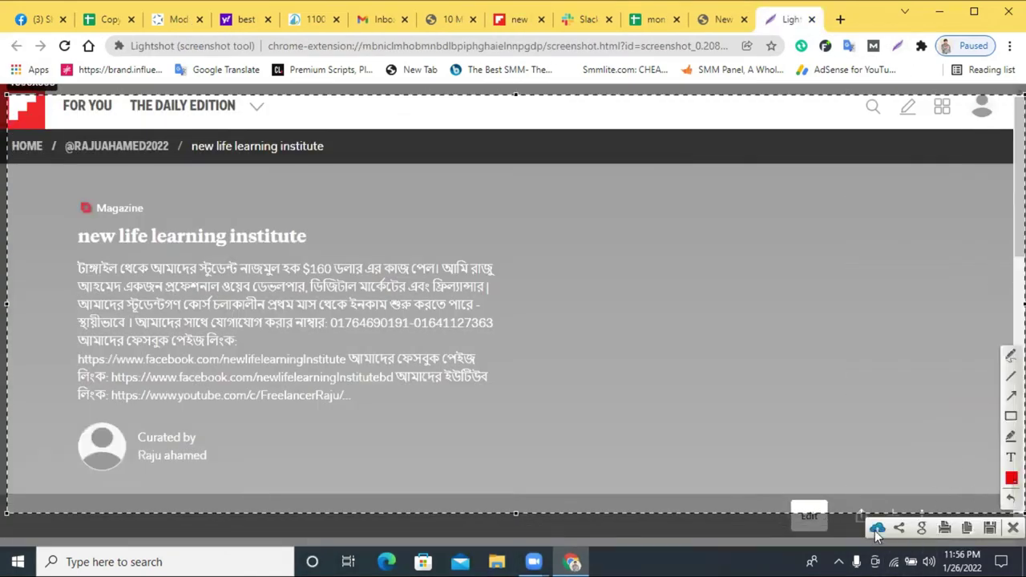
key(ctrl+c)
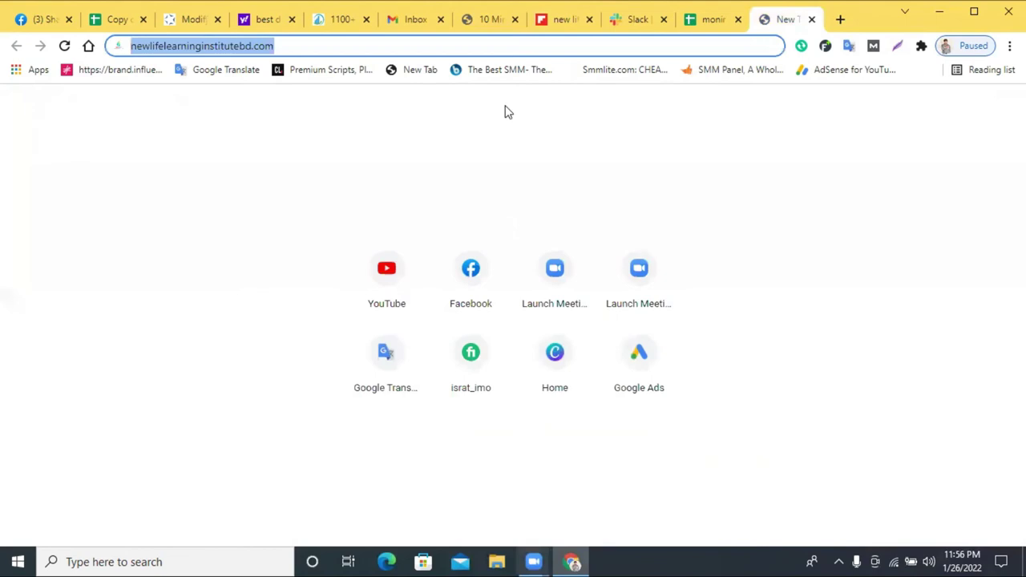
key(ctrl+v)
key(Return)
click(264, 42)
click(266, 40)
triple_click(266, 40)
right_click(265, 40)
click(344, 122)
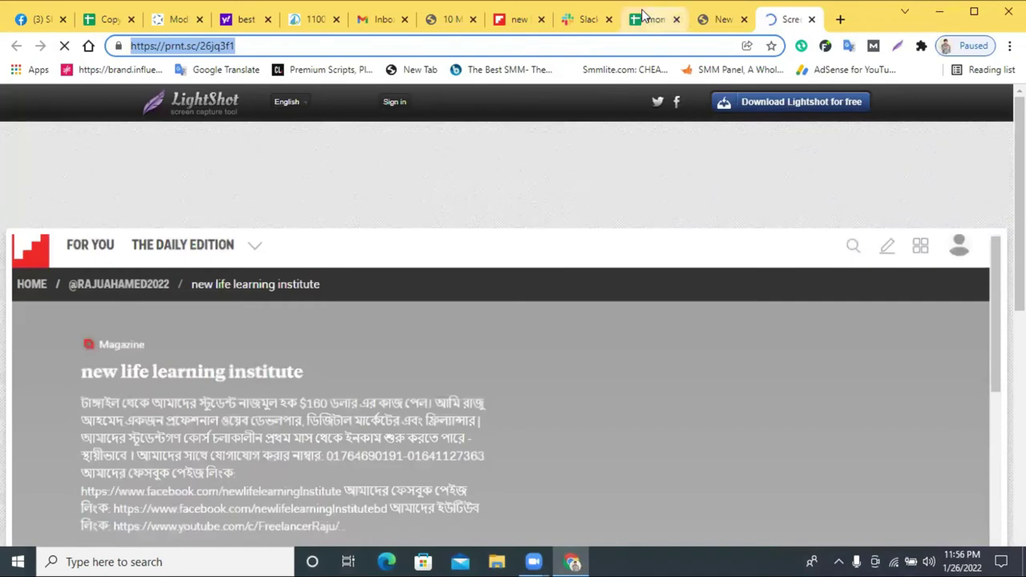
key(ctrl+shift+Tab)
key(ctrl+shift+Tab)
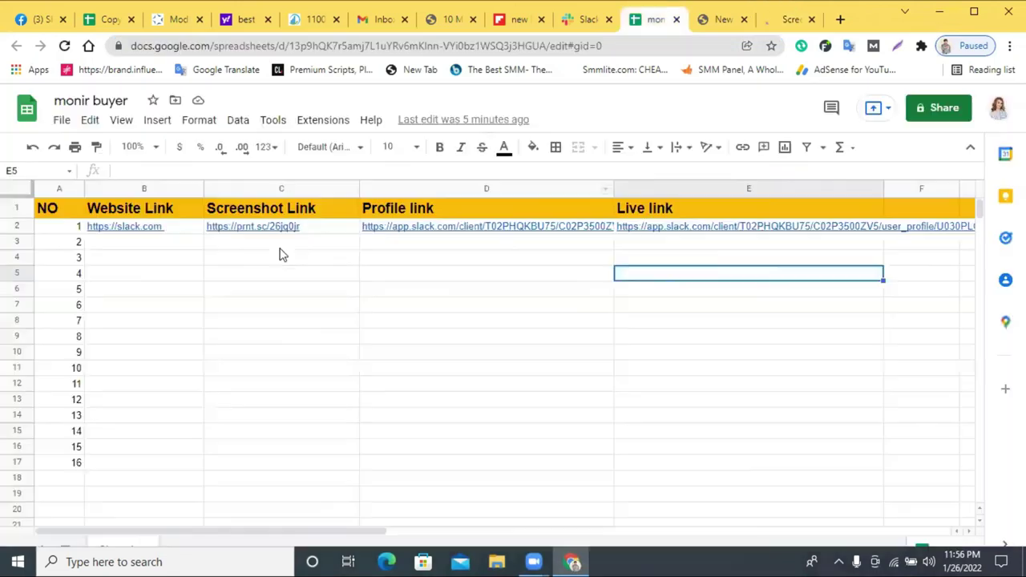
double_click(280, 245)
key(ctrl+v)
key(Return)
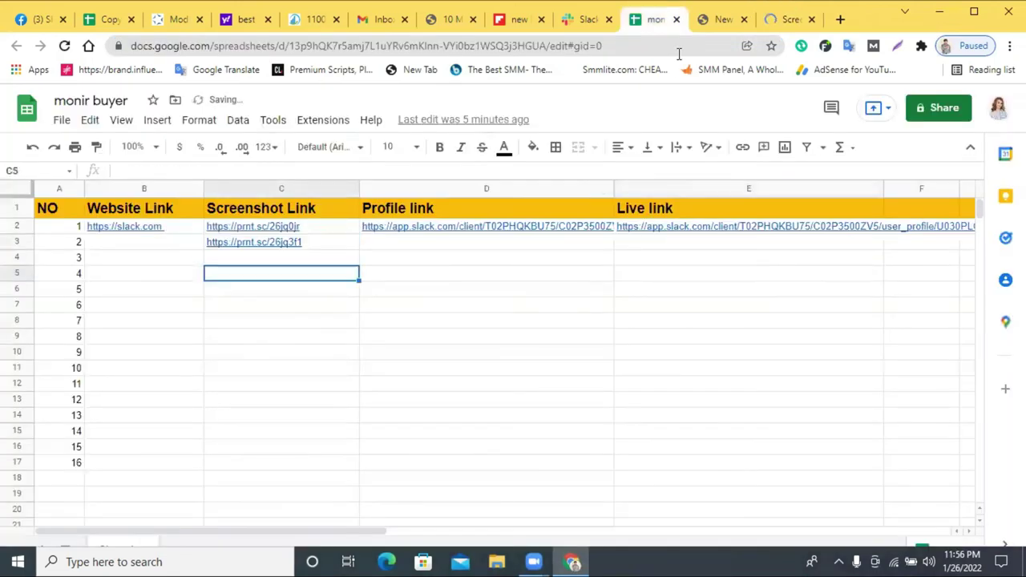
click(770, 20)
key(ctrl+w)
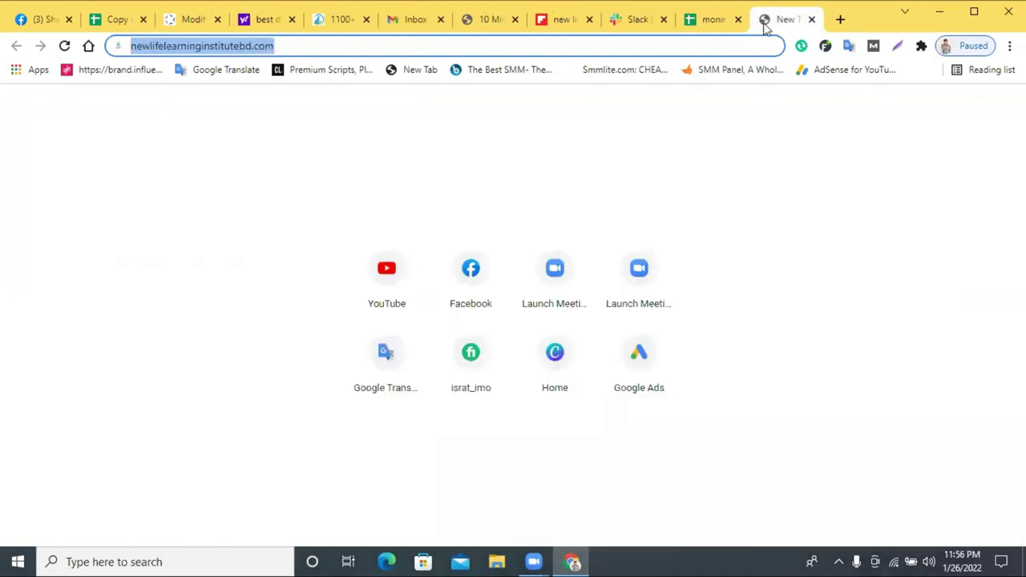
click(554, 18)
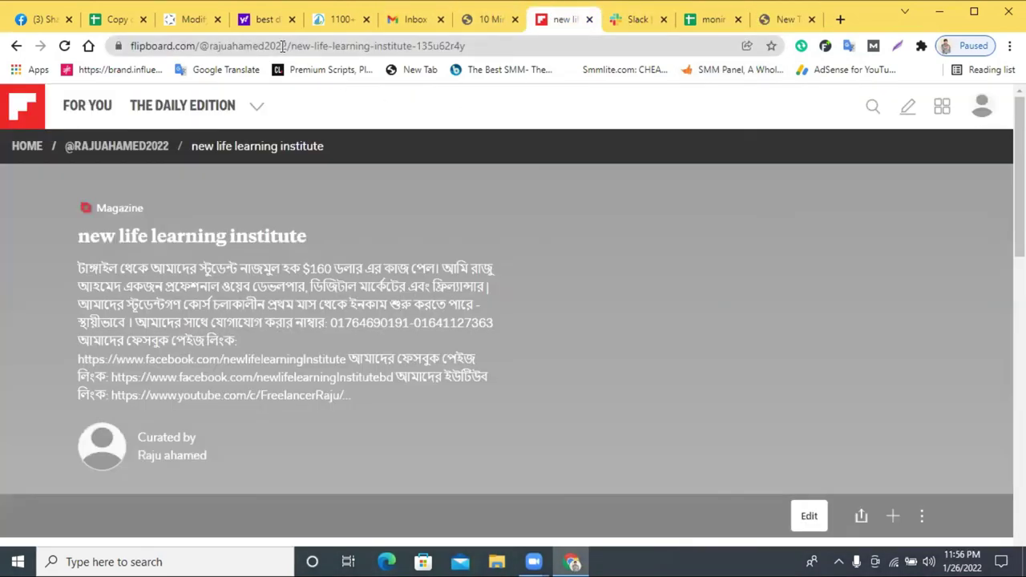
drag(287, 46, 130, 46)
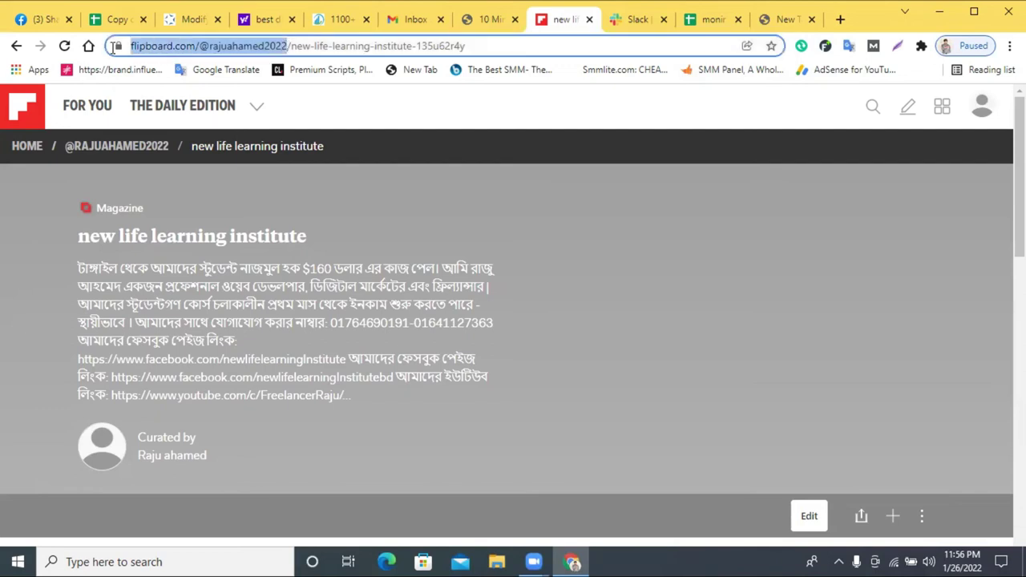
click(688, 22)
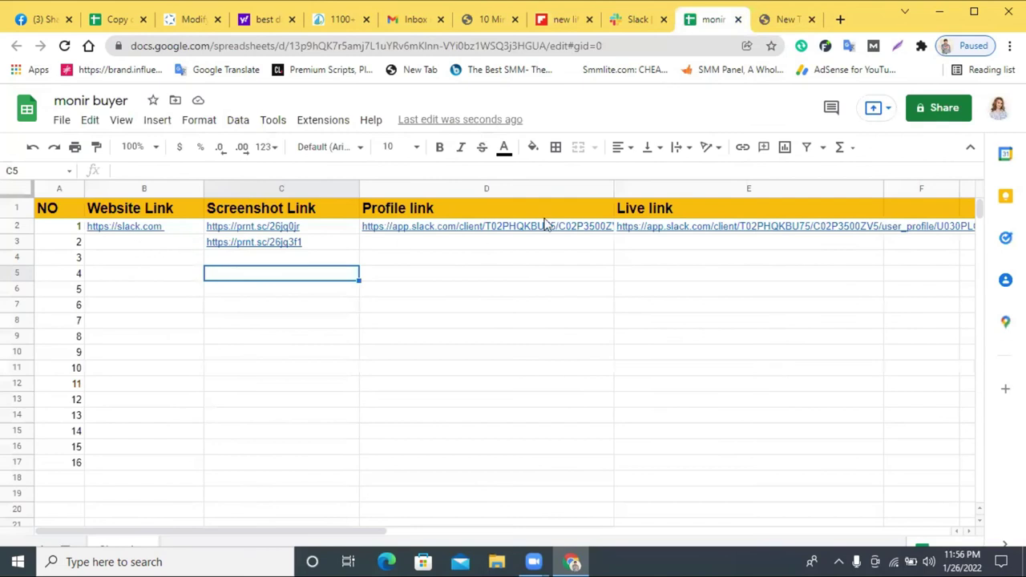
- Paste the Flipboard profile URL into cells D3 and E3
click(462, 242)
key(ctrl+v)
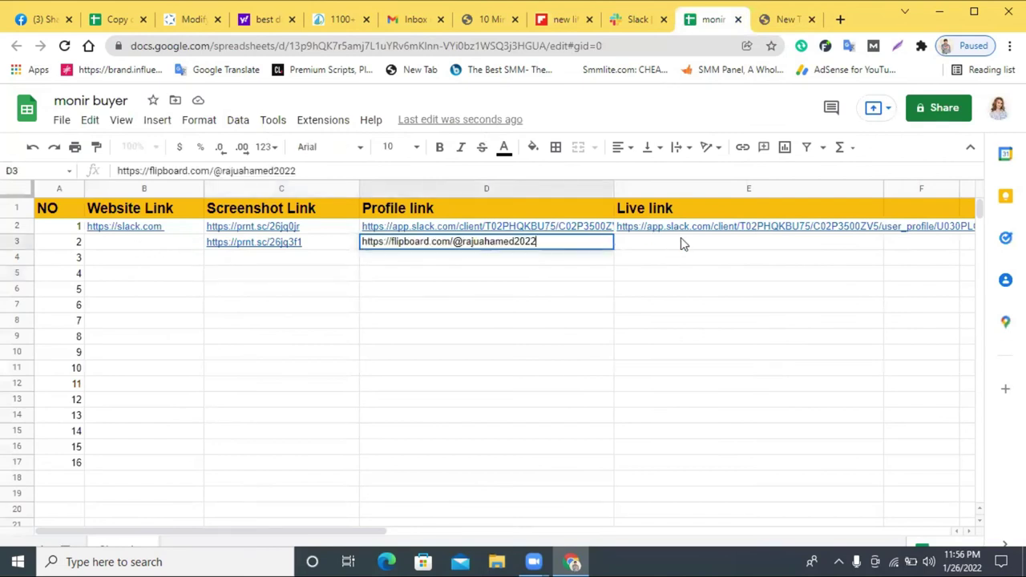
click(682, 238)
key(ctrl+v)
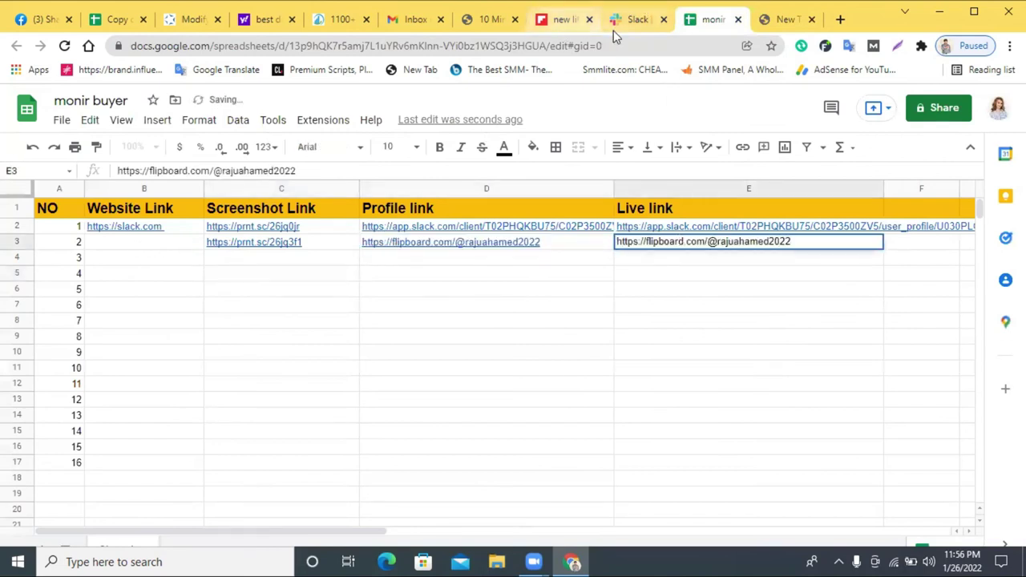
- Copy flipboard.com from the Flipboard address bar and enter it in cell B3
click(554, 20)
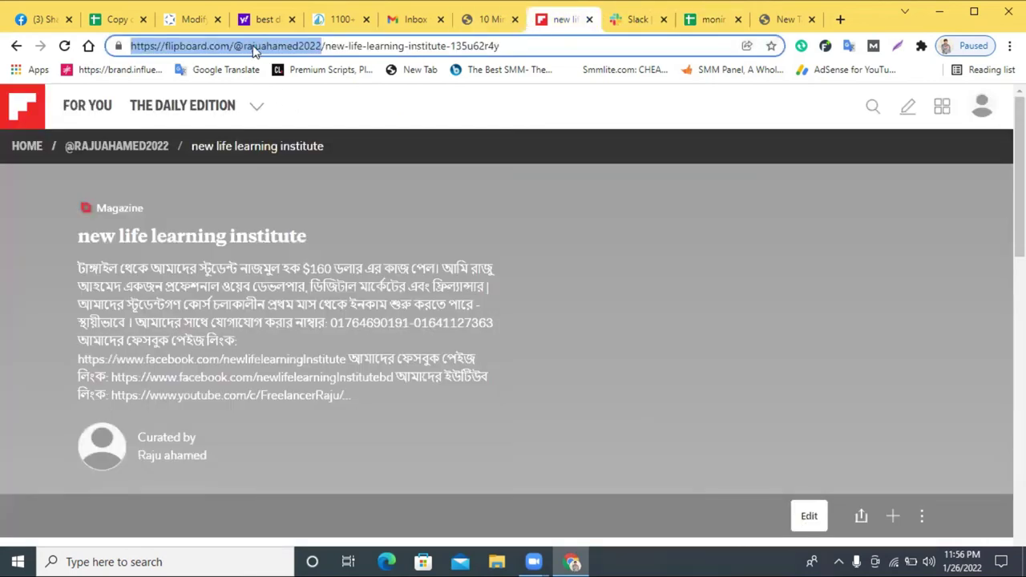
double_click(286, 46)
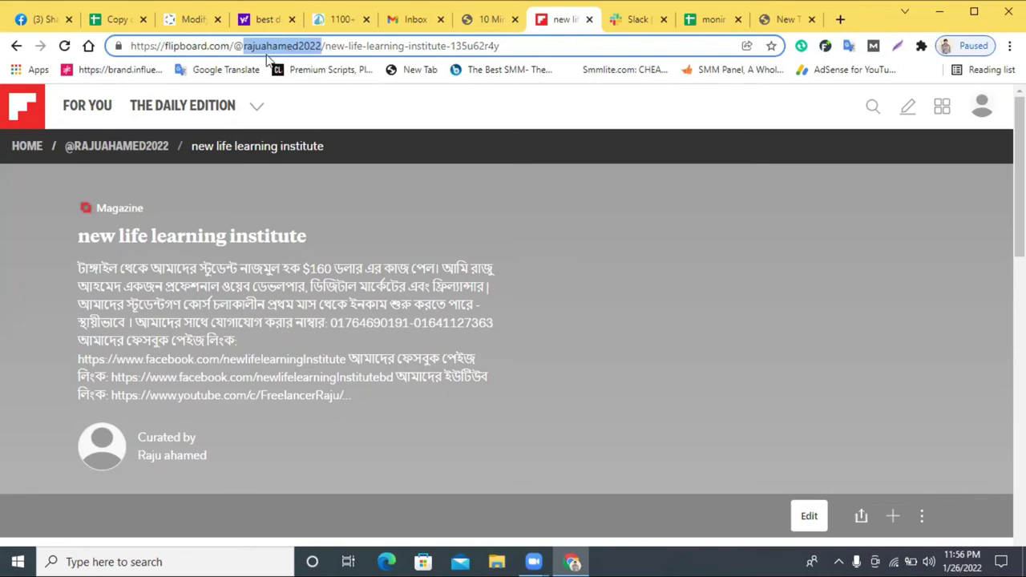
drag(231, 47, 164, 46)
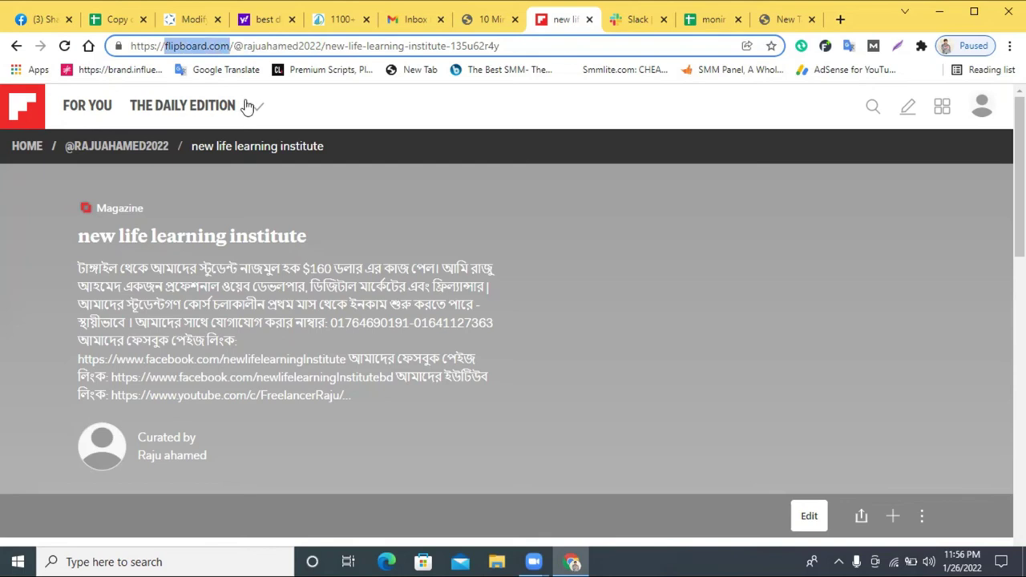
click(710, 19)
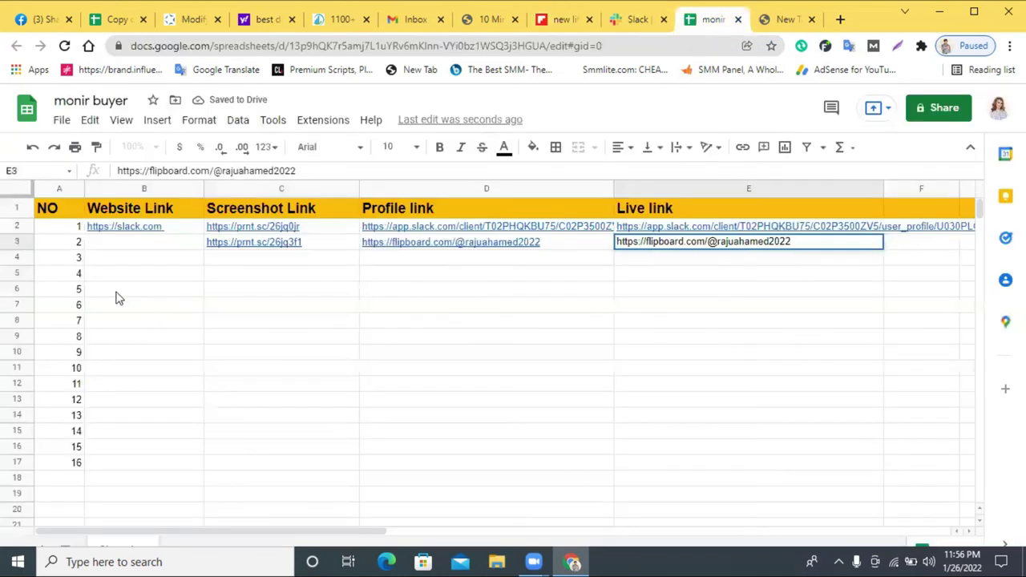
click(124, 245)
text(flipboard.com)
click(224, 341)
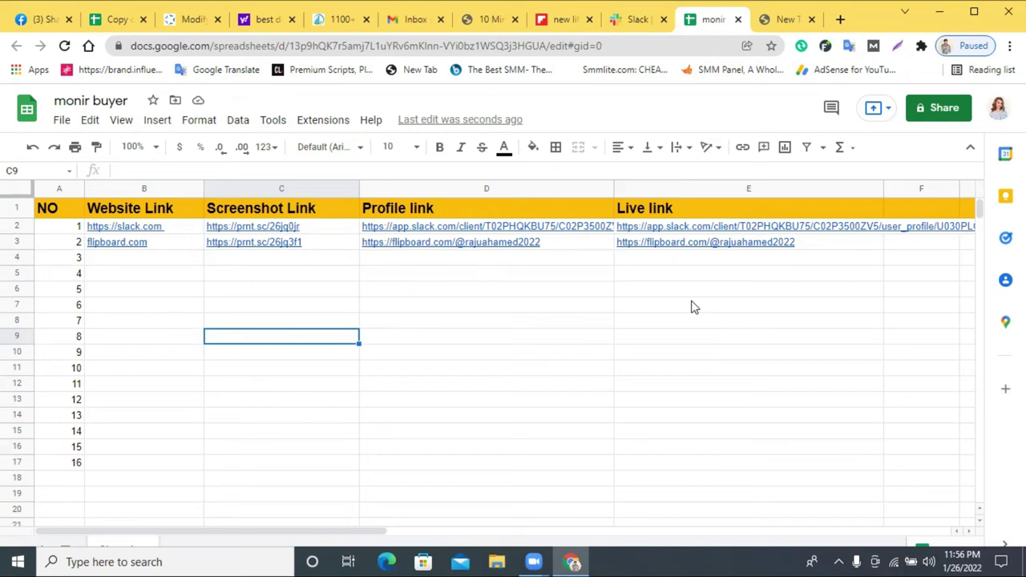
- Share the sheet so anyone with the link is an Editor, copy the link, and close it
click(942, 109)
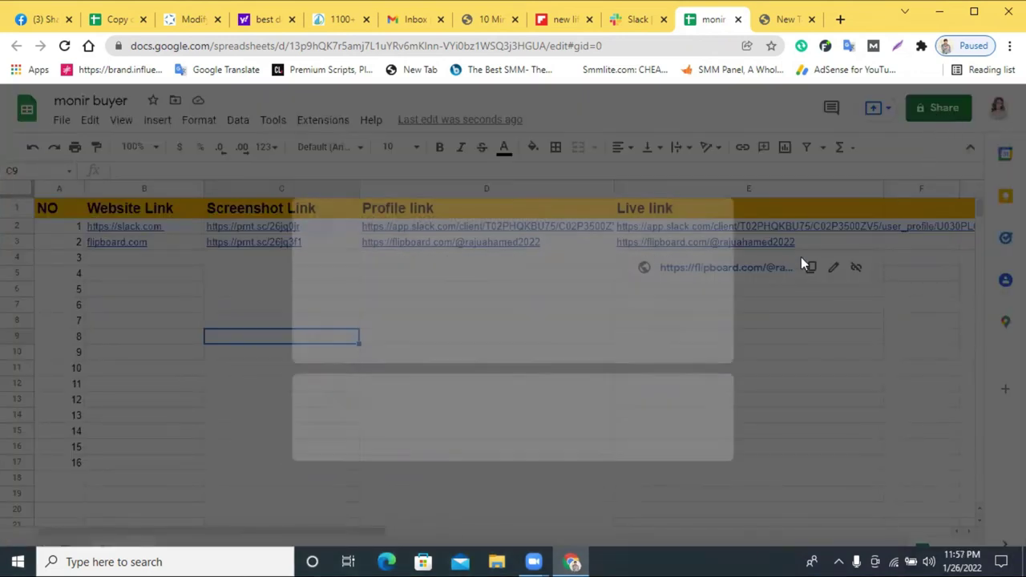
click(440, 430)
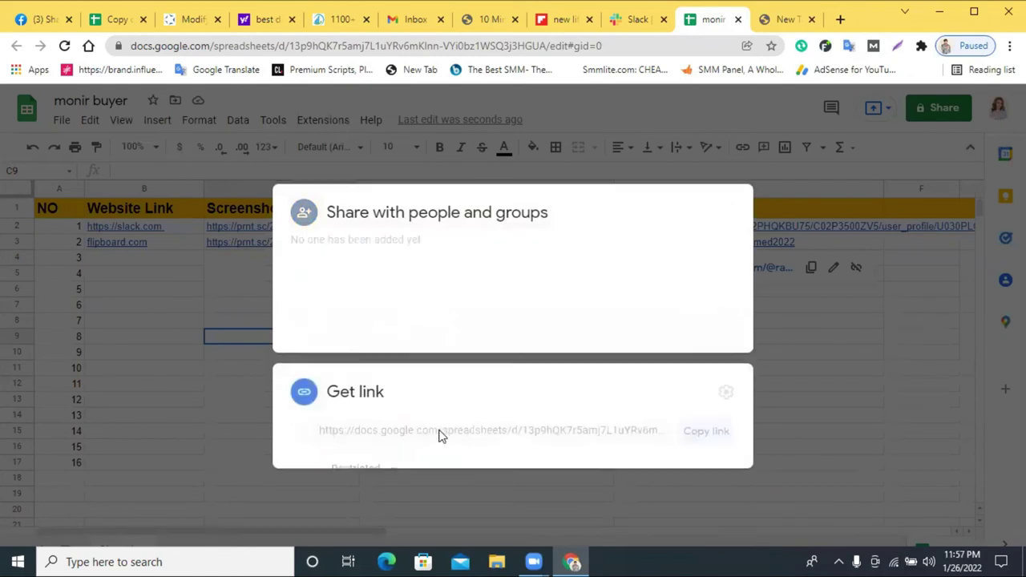
click(390, 387)
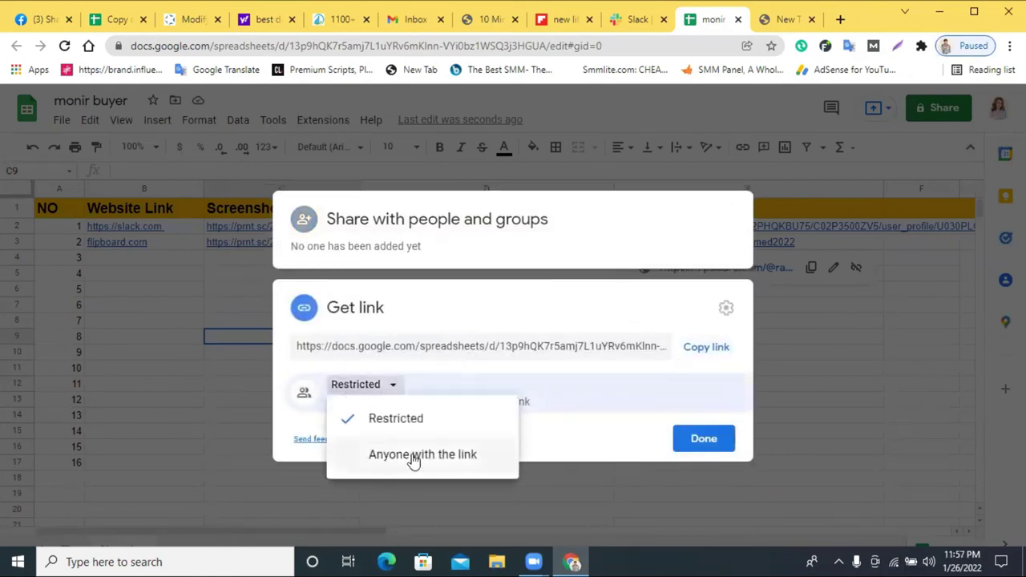
click(426, 457)
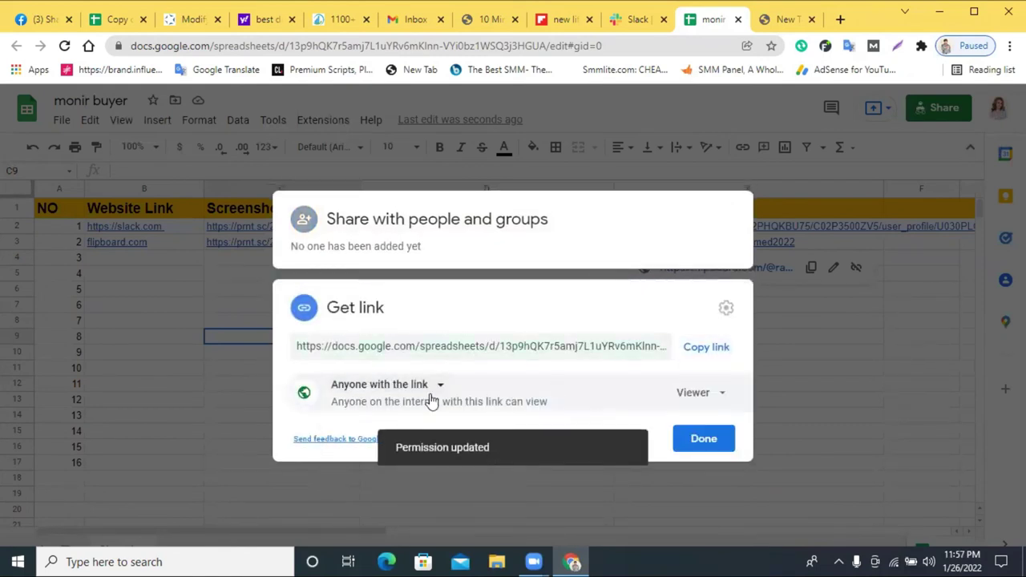
click(720, 396)
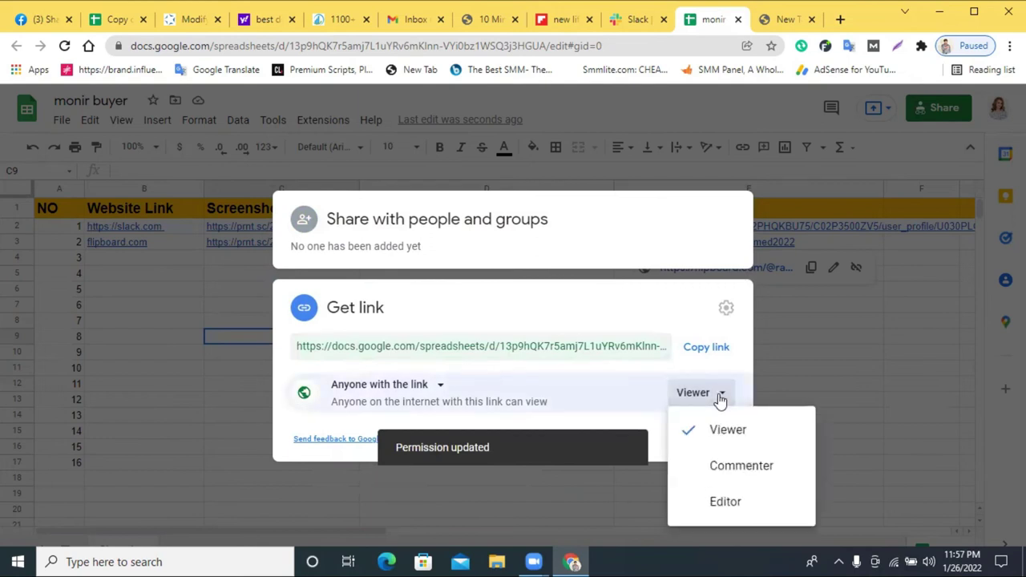
click(728, 506)
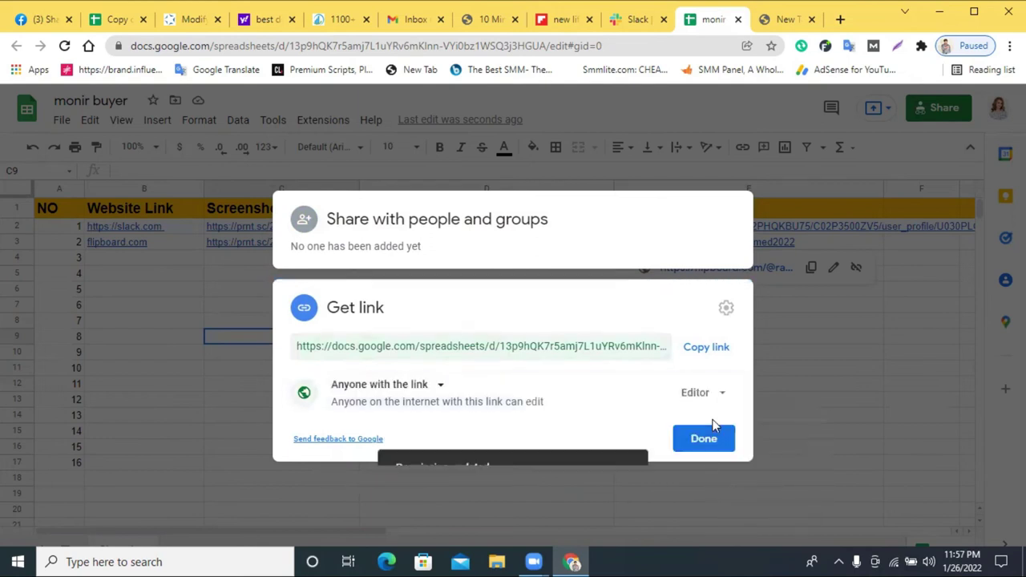
click(714, 350)
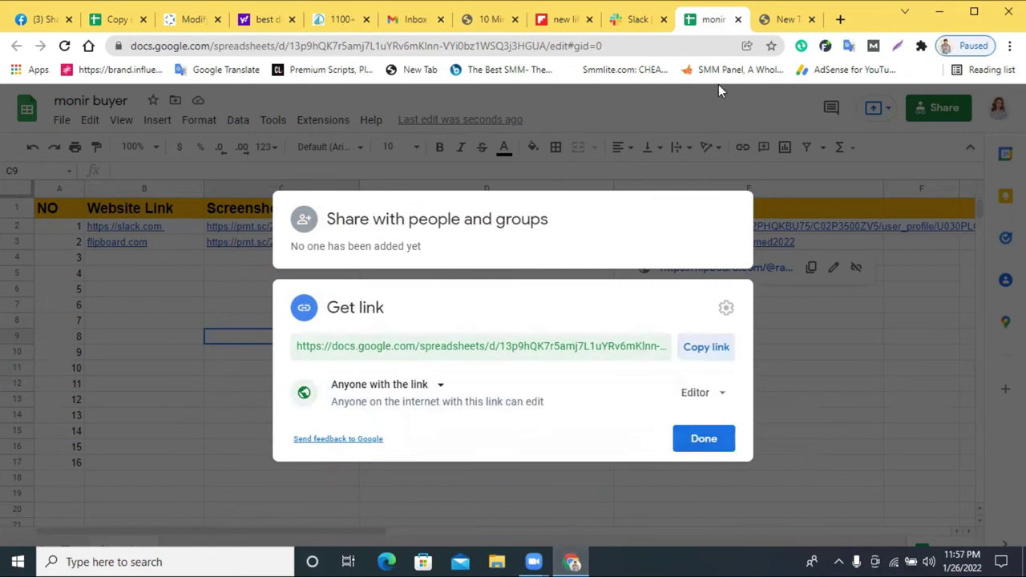
click(738, 19)
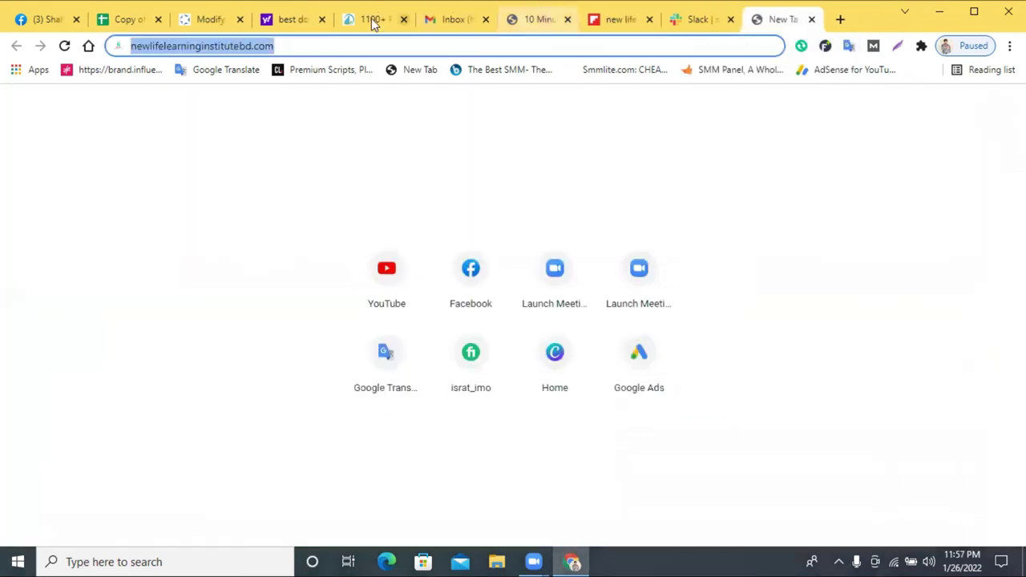
click(374, 18)
- Copy the profile creation sites list page's URL from the address bar
scroll(305, 165, up, 4)
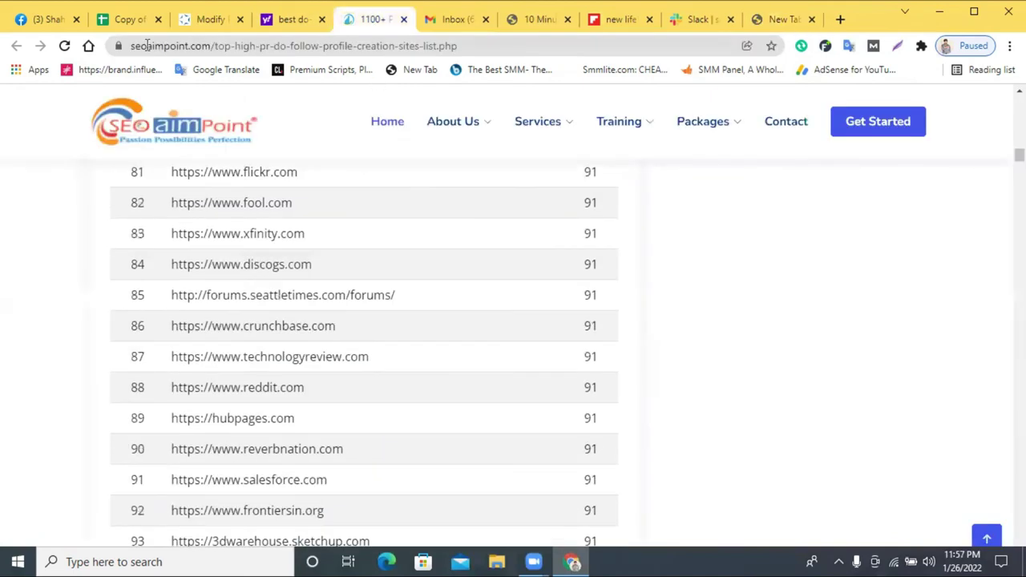
click(203, 48)
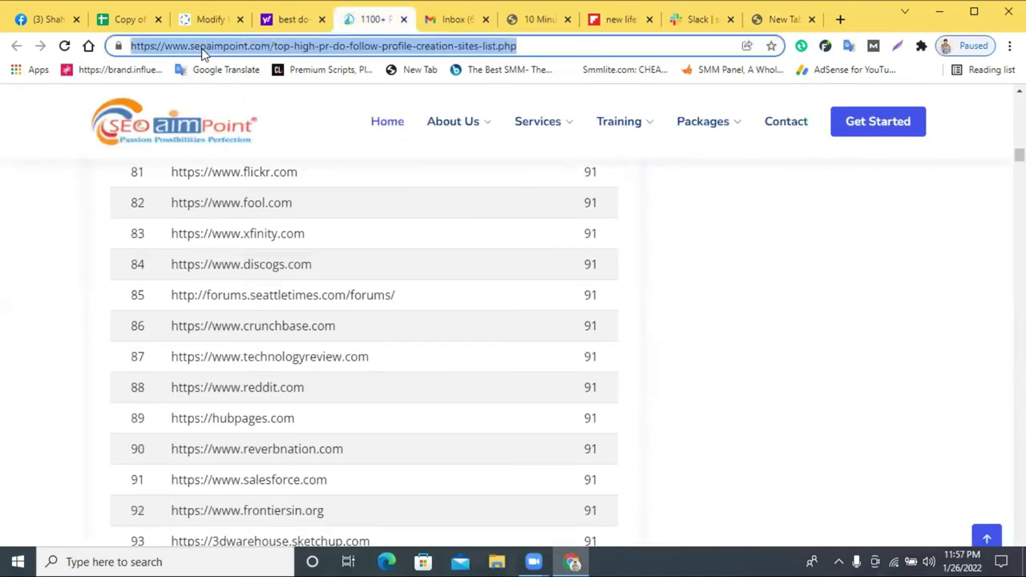
right_click(202, 49)
click(257, 136)
- Browse the sites table, checking the DA 99 entry, then return to the top
scroll(687, 233, up, 20)
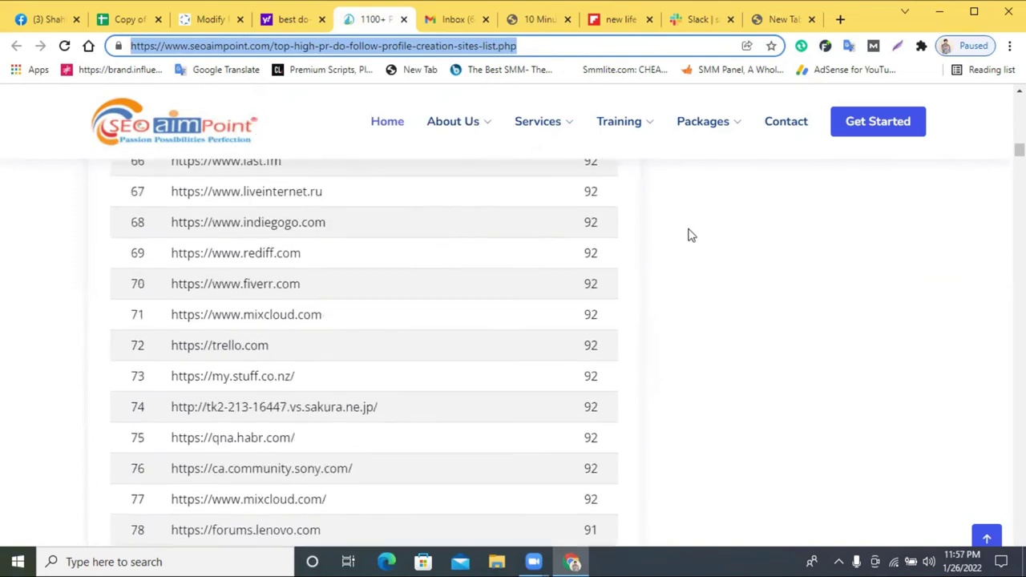
scroll(602, 232, up, 10)
scroll(607, 241, down, 3)
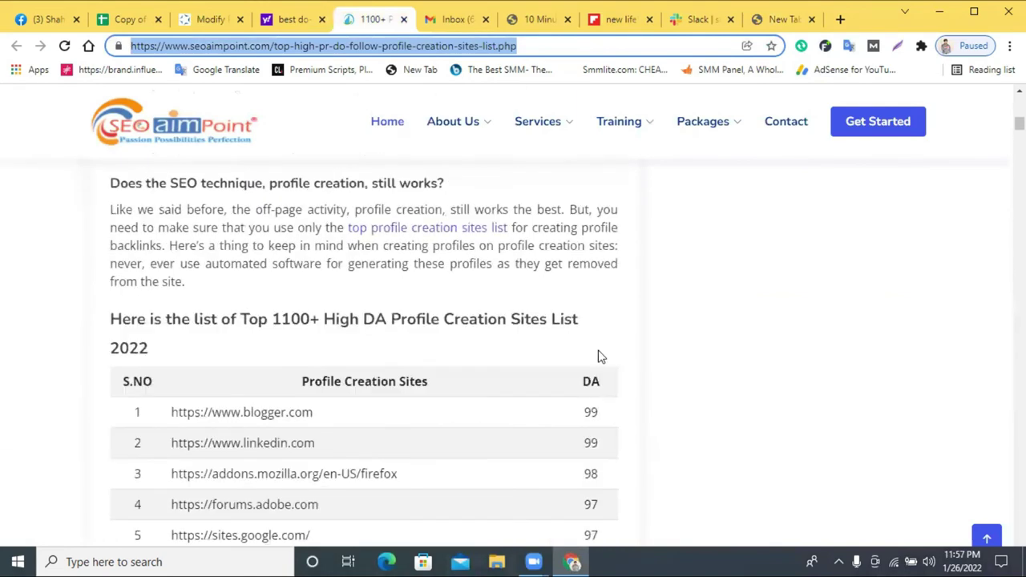
double_click(591, 412)
click(594, 459)
double_click(593, 449)
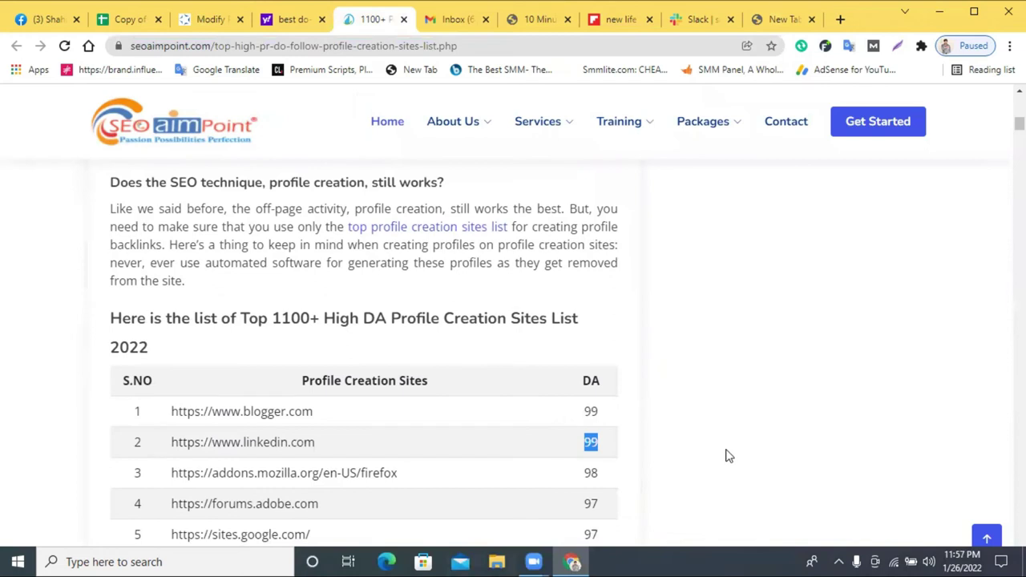
scroll(700, 444, down, 20)
scroll(629, 403, down, 20)
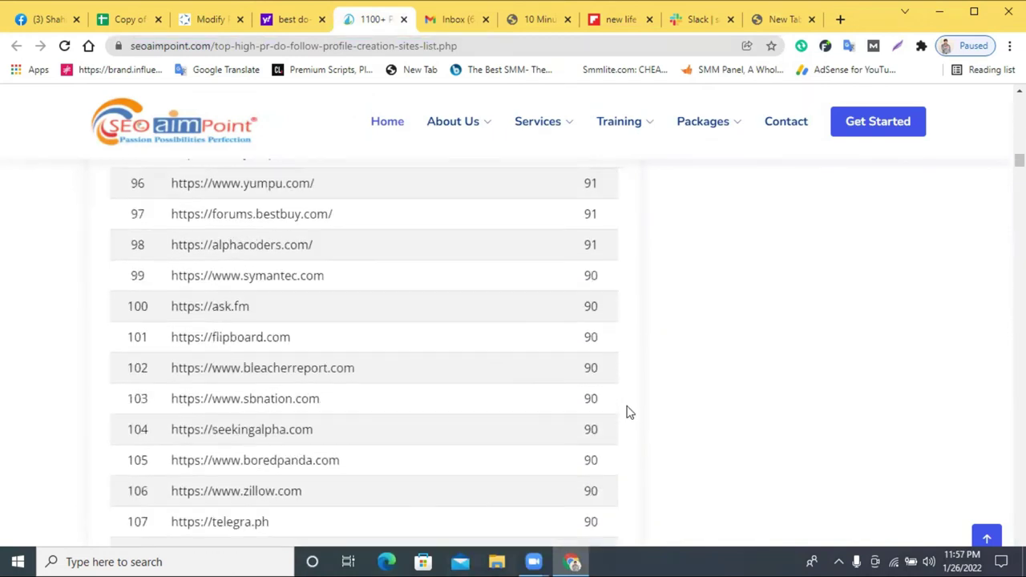
scroll(644, 405, down, 20)
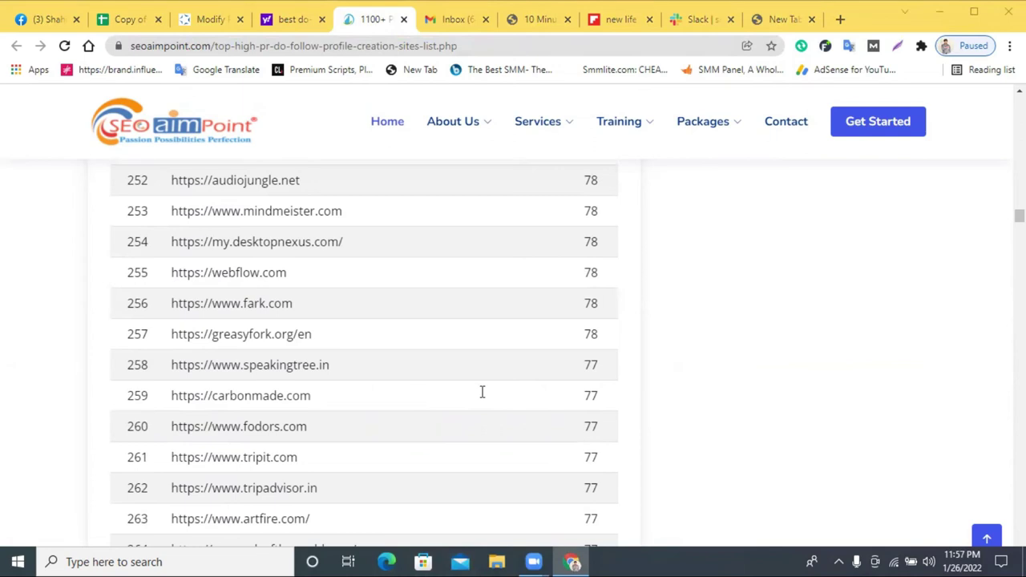
scroll(666, 377, up, 10)
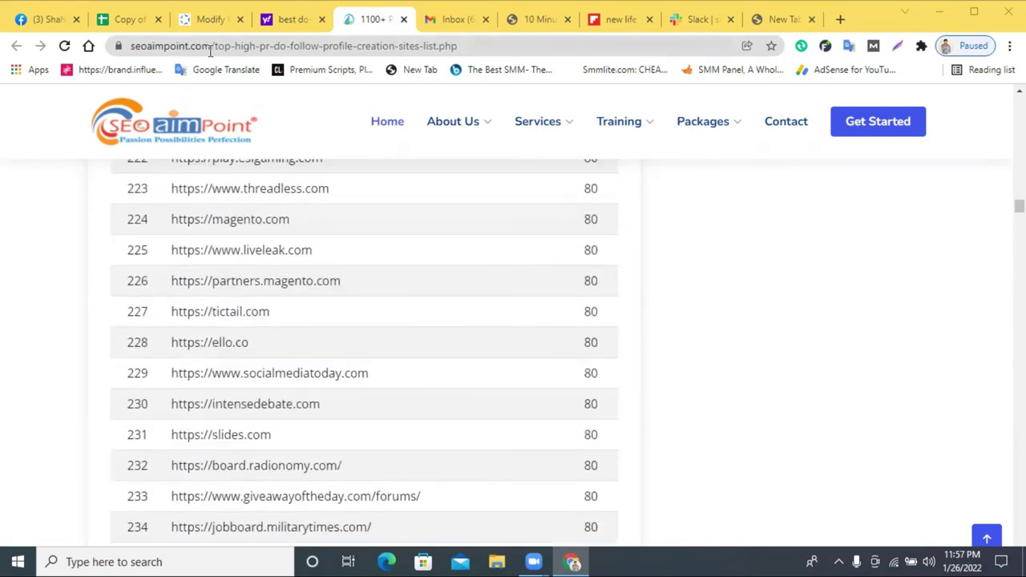
click(211, 46)
drag(132, 46, 257, 53)
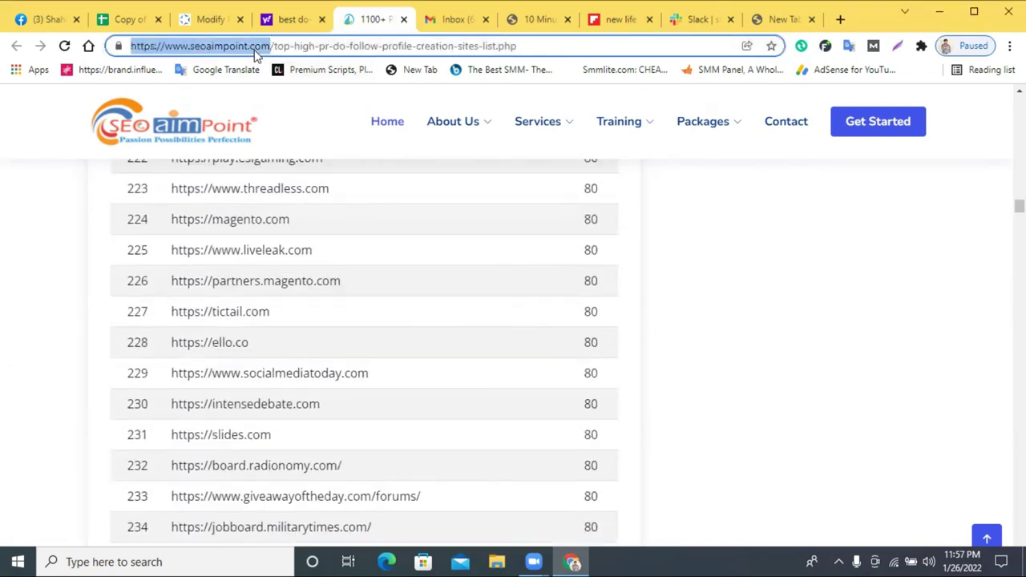
double_click(258, 50)
scroll(832, 396, up, 20)
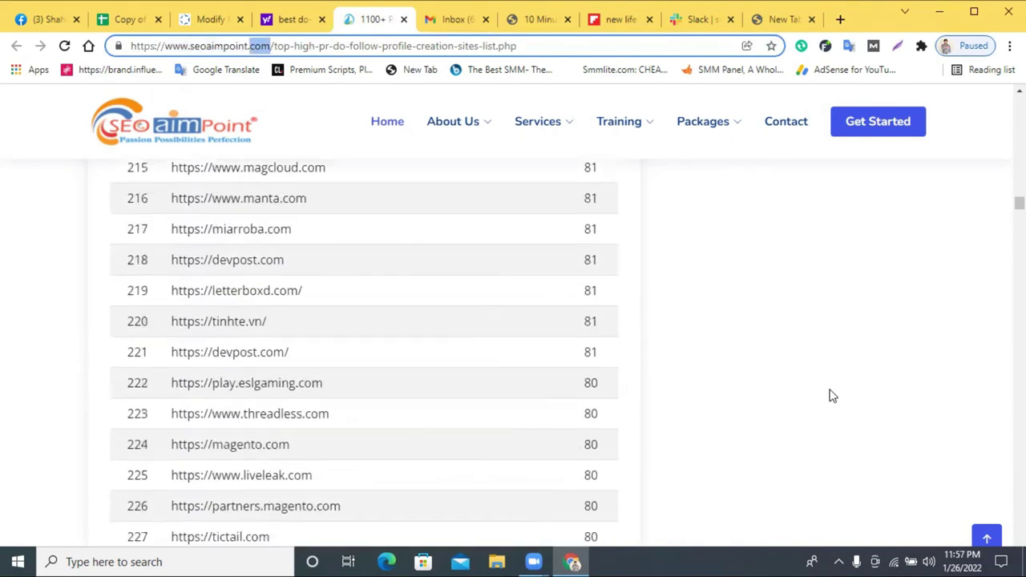
scroll(831, 395, up, 10)
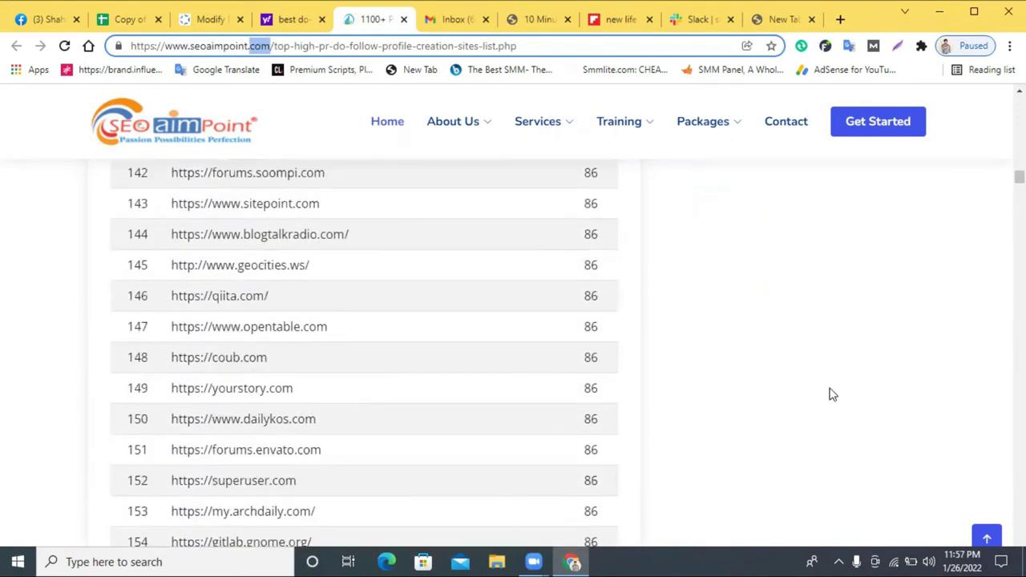
scroll(933, 317, up, 20)
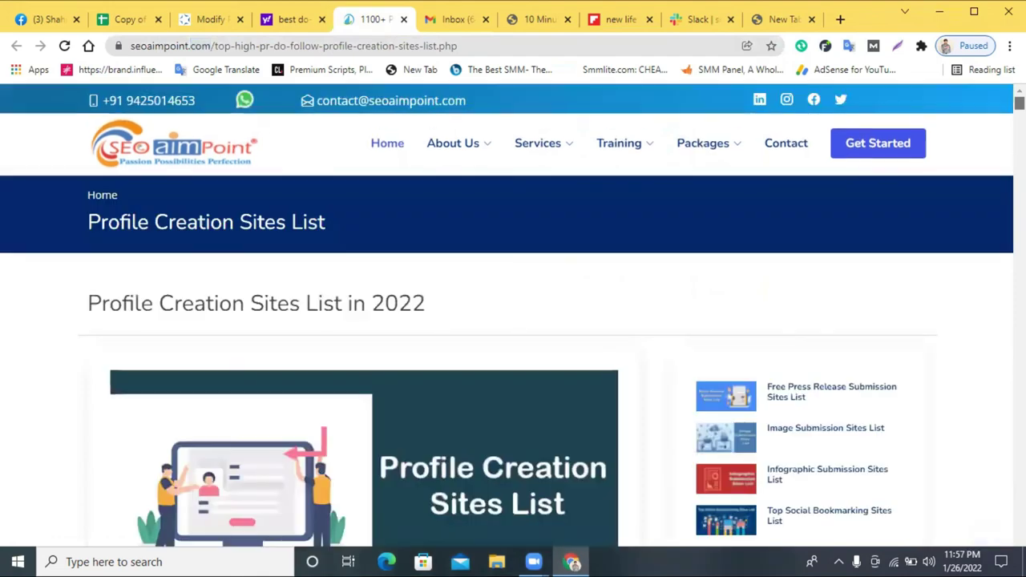
double_click(166, 46)
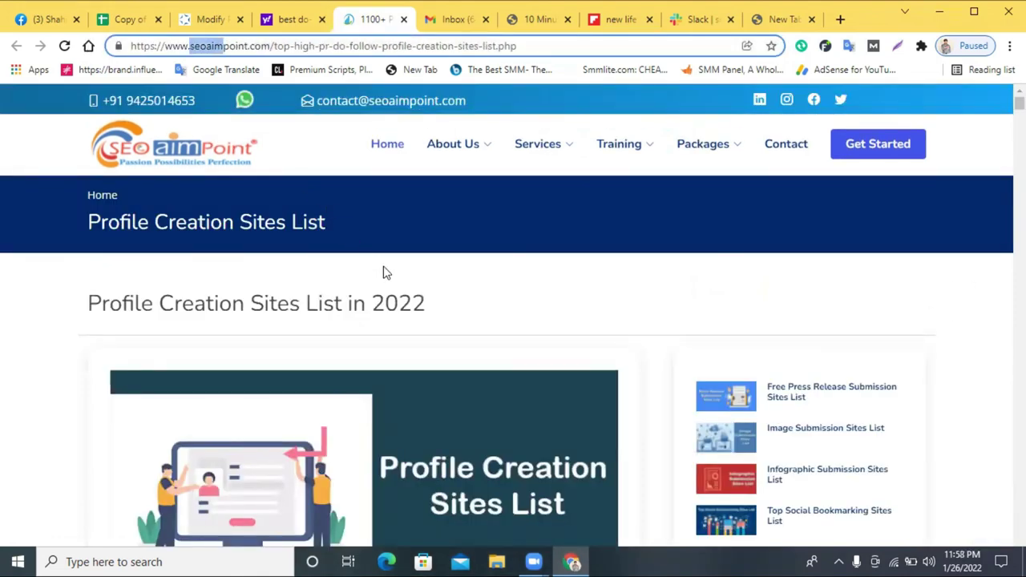
scroll(384, 273, down, 2)
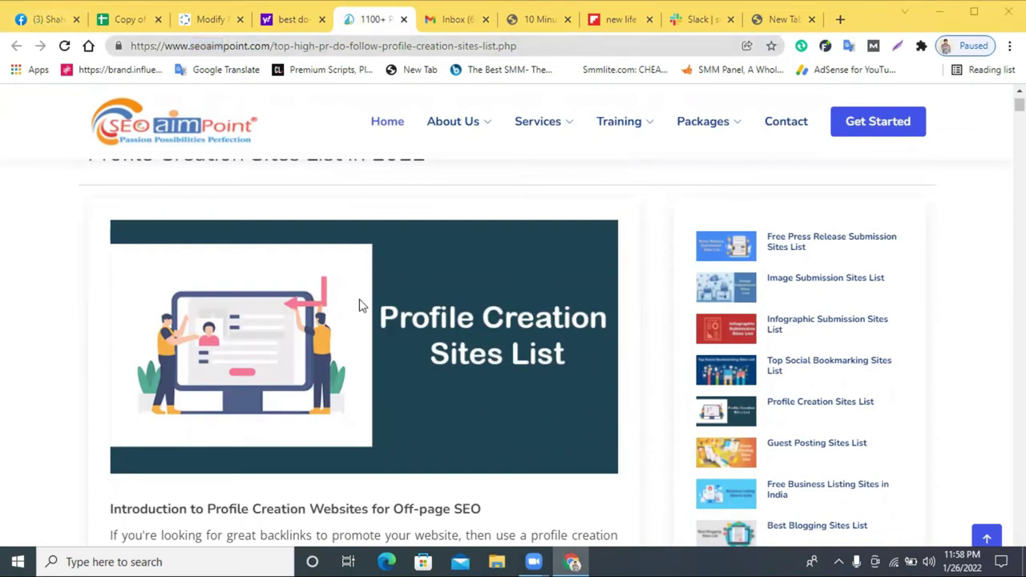
scroll(687, 275, up, 3)
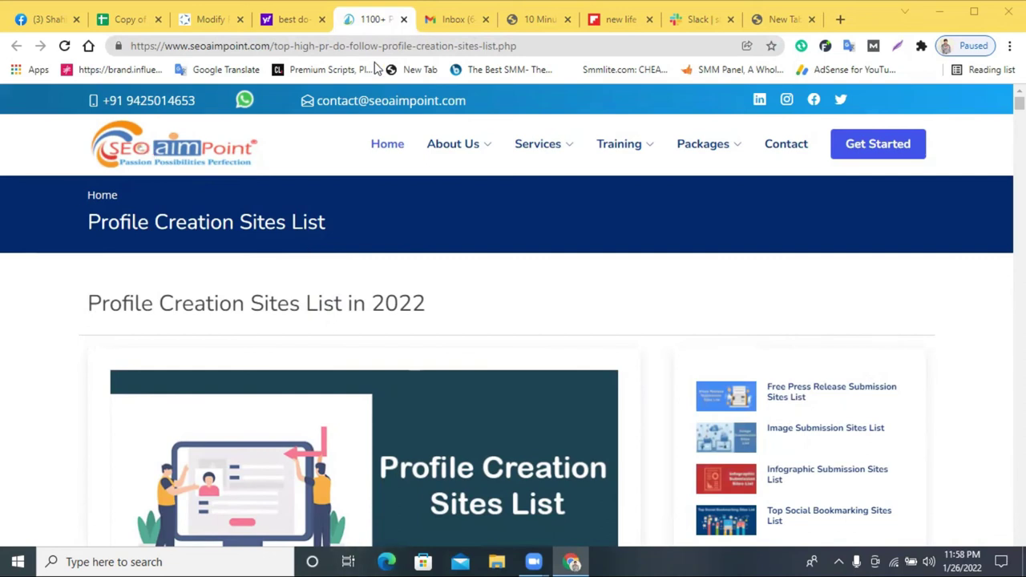
scroll(362, 348, down, 20)
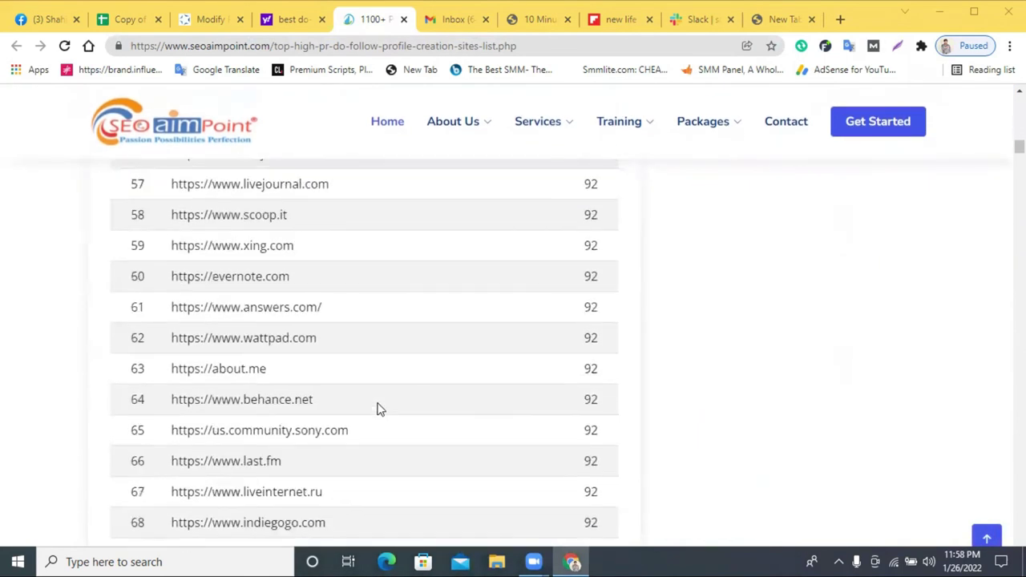
scroll(294, 377, up, 1)
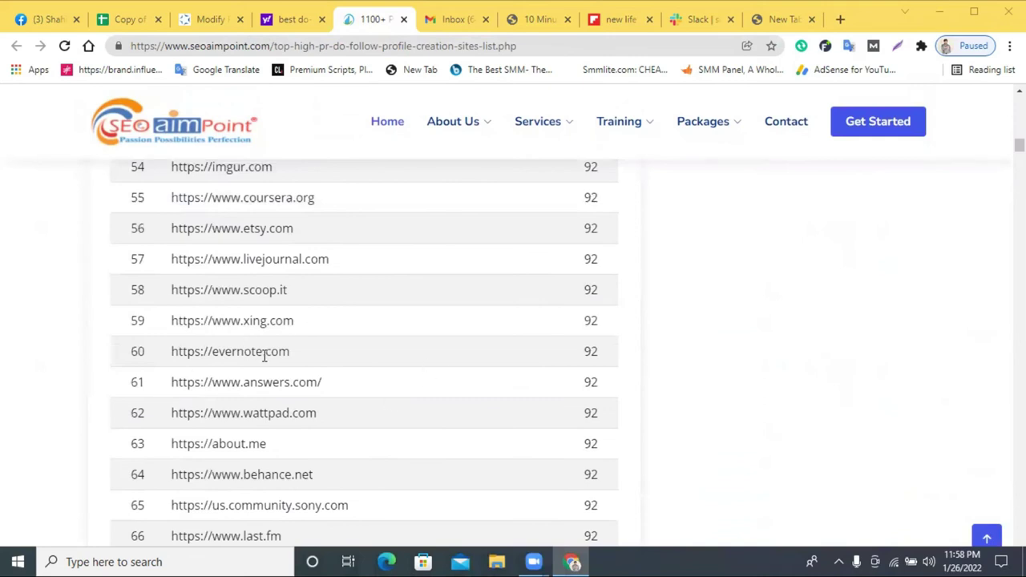
right_click(271, 384)
- Copy the answers.com link and load it in a fresh browser tab
click(305, 397)
click(782, 19)
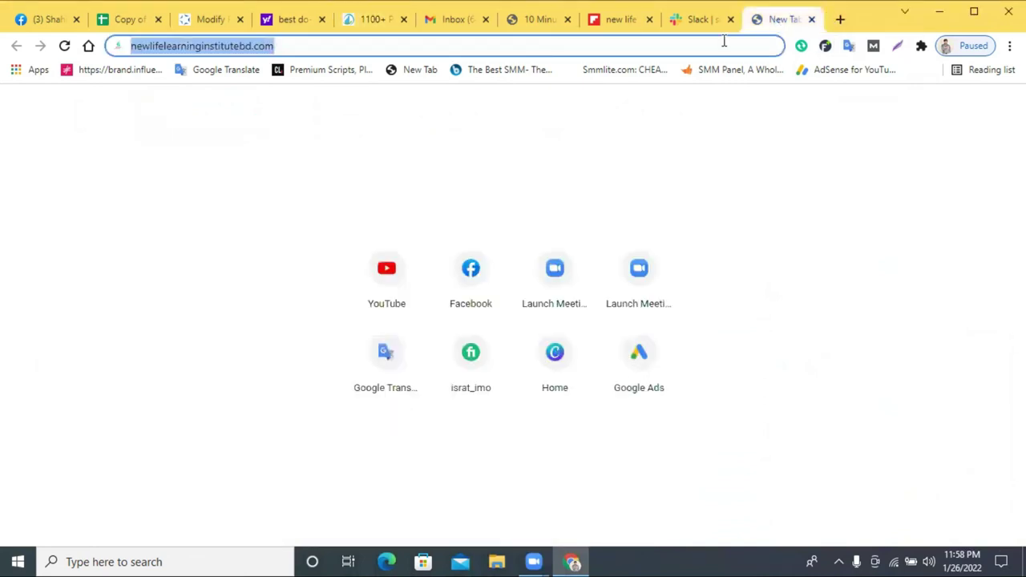
right_click(453, 50)
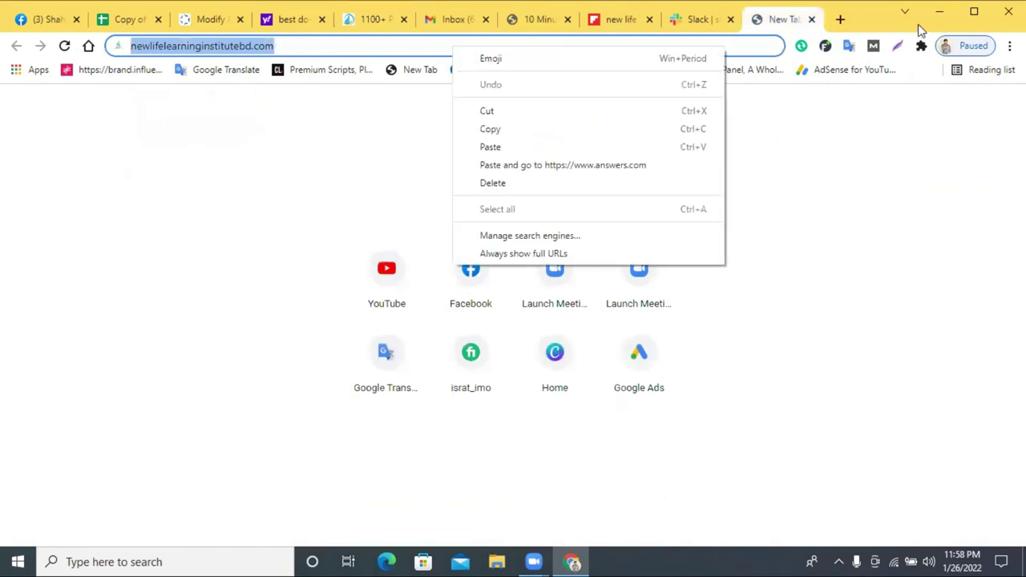
click(840, 19)
right_click(660, 42)
click(726, 160)
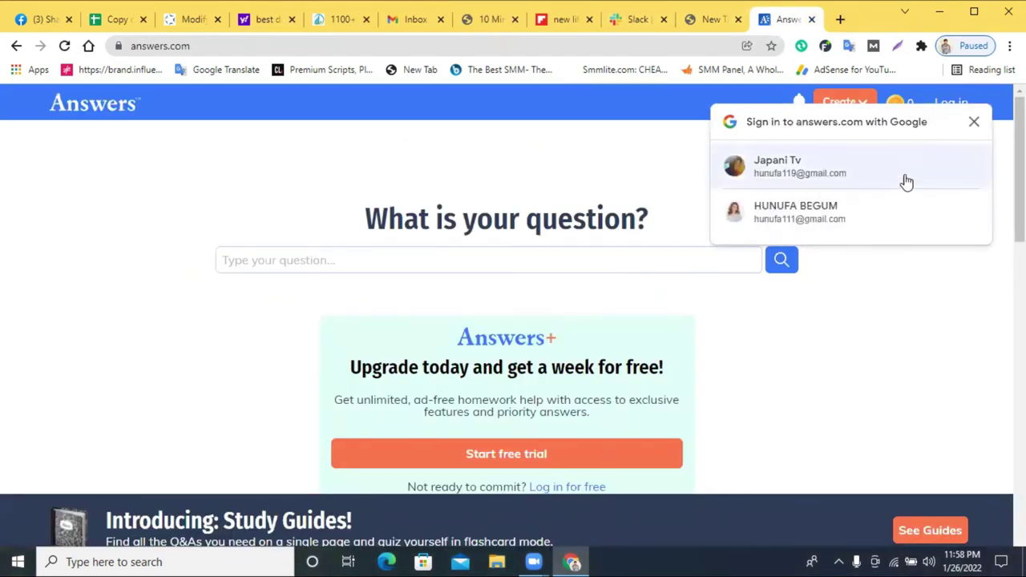
- Sign in to Answers.com with the Google account and go to the profile page
click(842, 172)
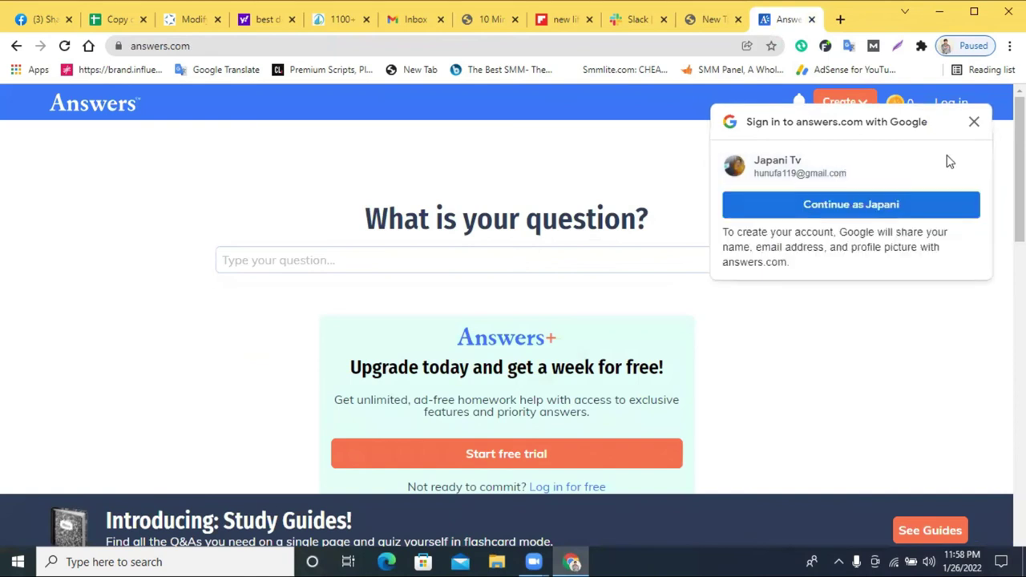
click(782, 208)
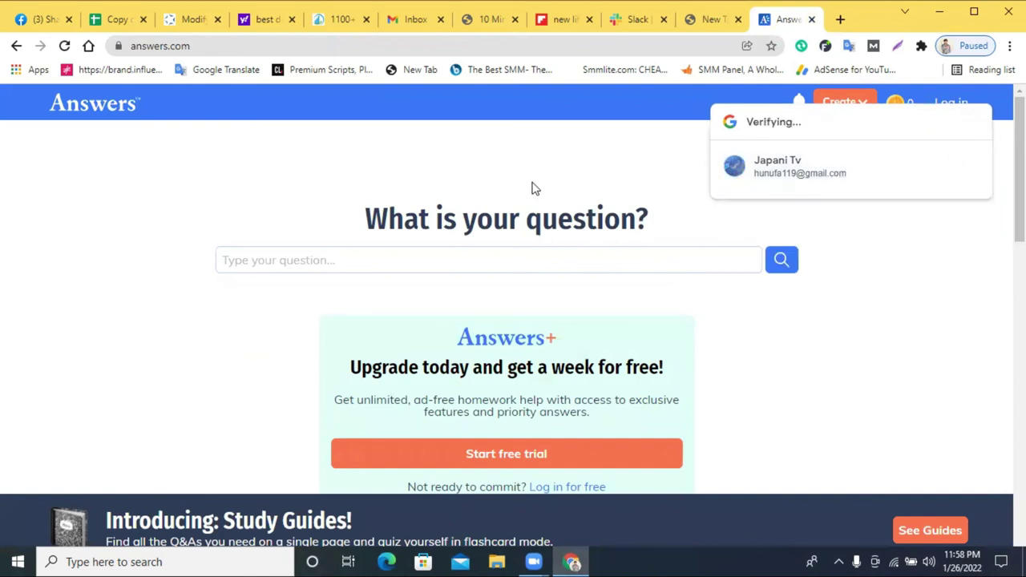
click(855, 117)
click(858, 114)
click(866, 110)
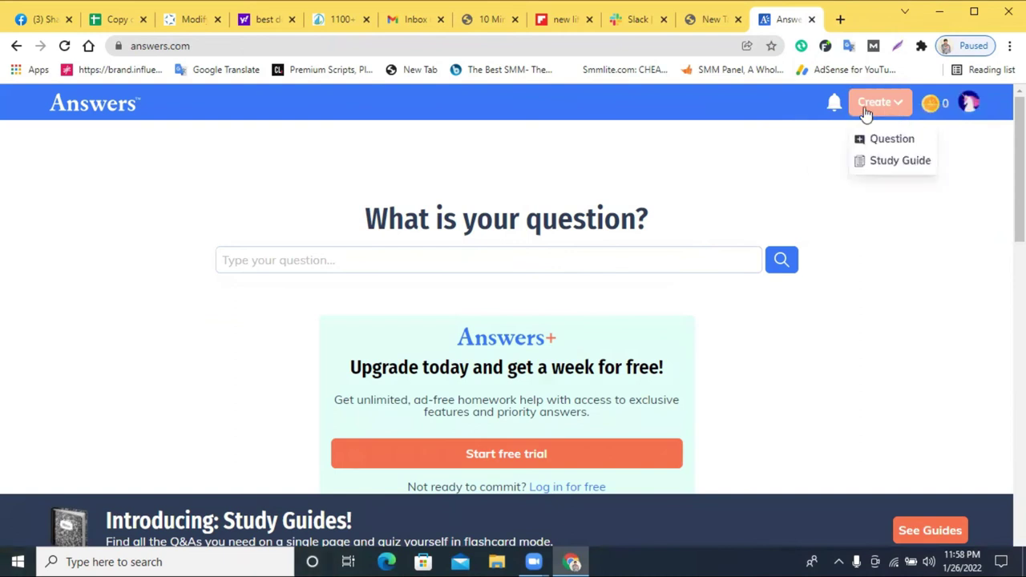
click(972, 103)
click(907, 150)
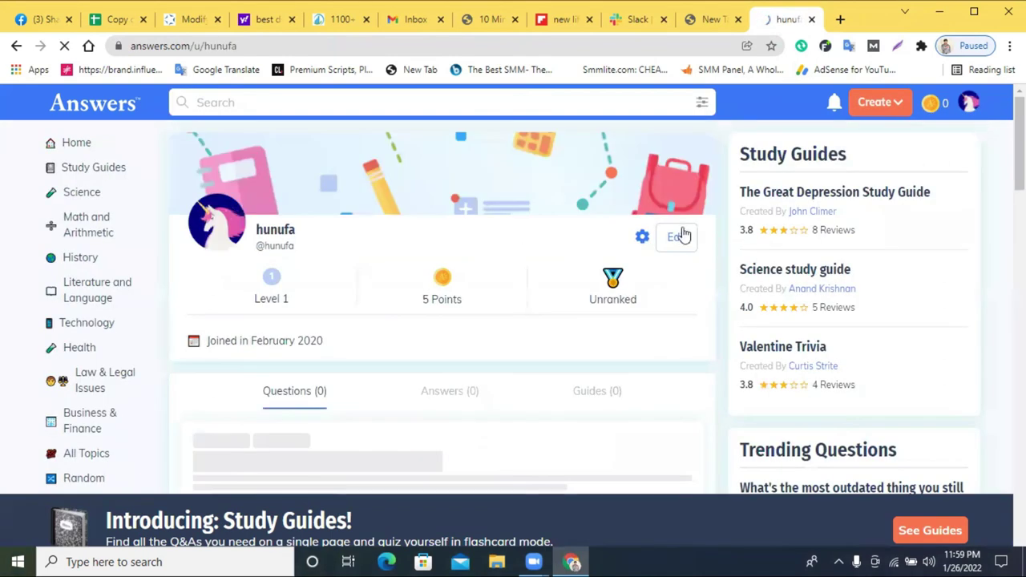
- Open the Answers.com account settings, then the account's public profile page
click(972, 105)
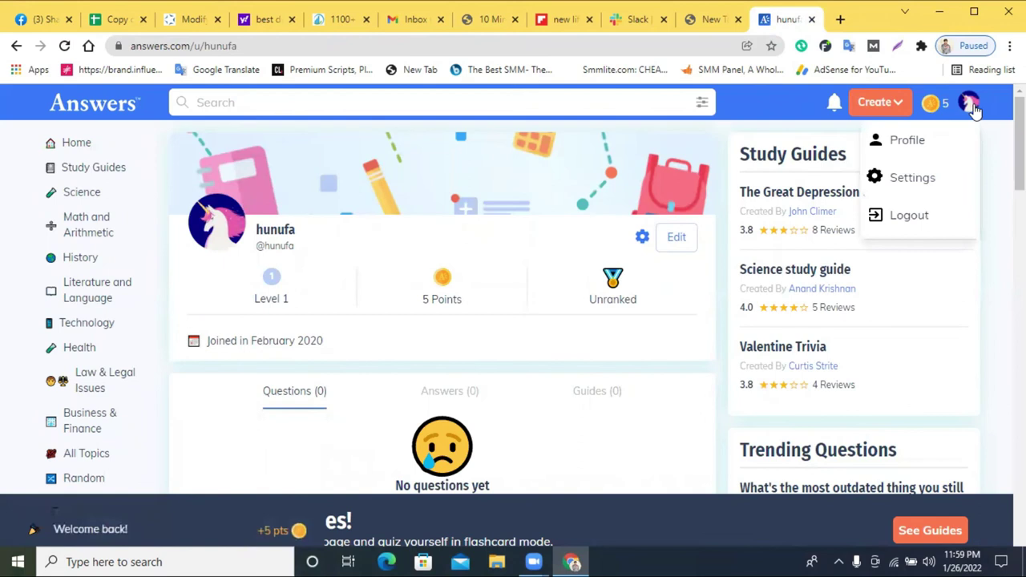
click(901, 186)
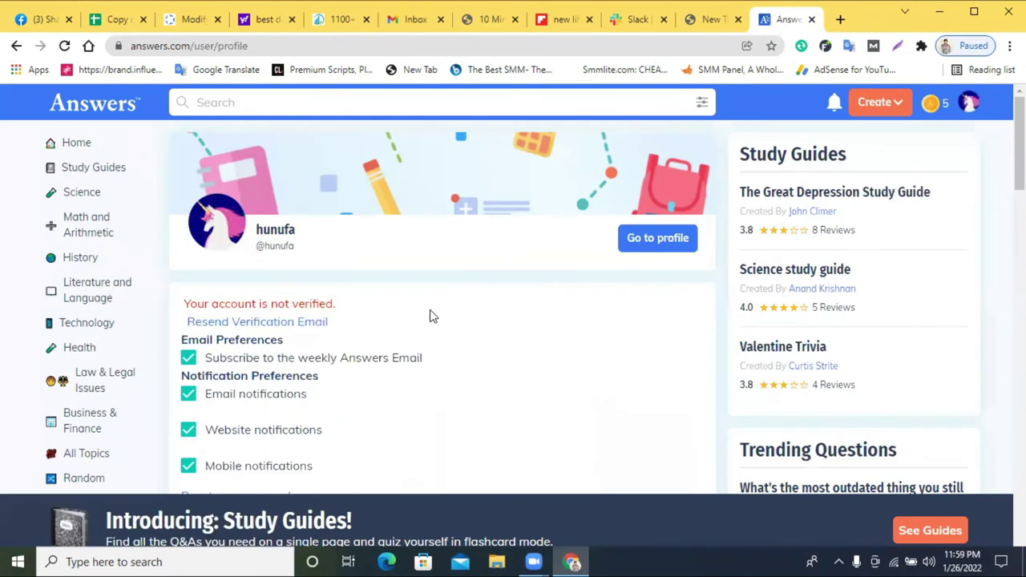
scroll(433, 316, down, 3)
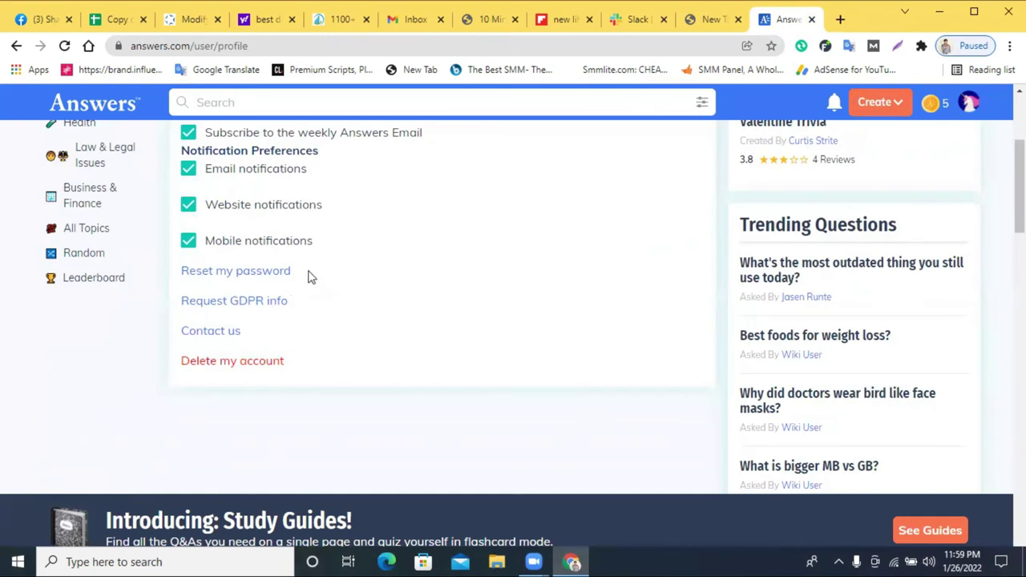
scroll(249, 213, up, 1)
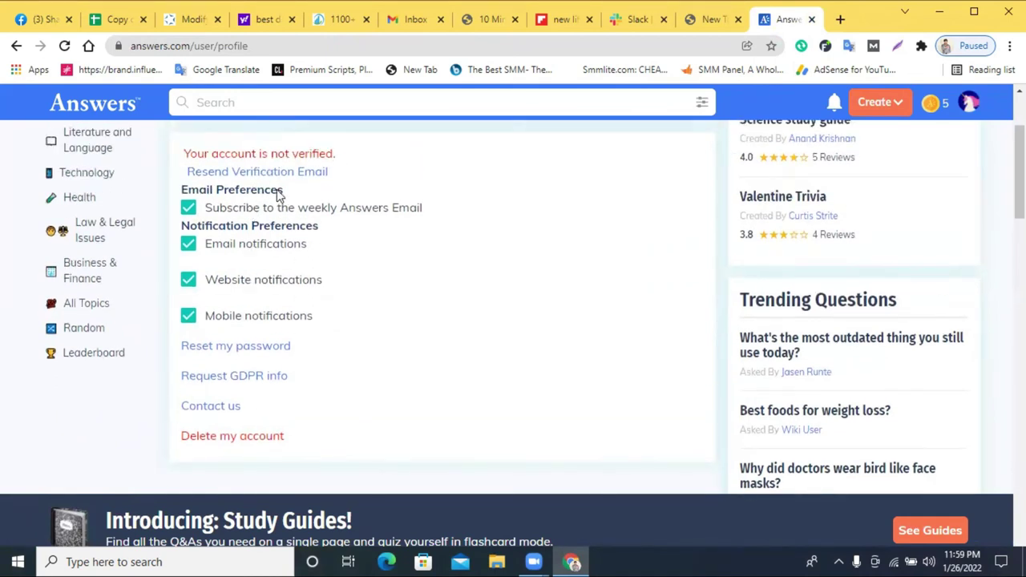
scroll(611, 293, up, 2)
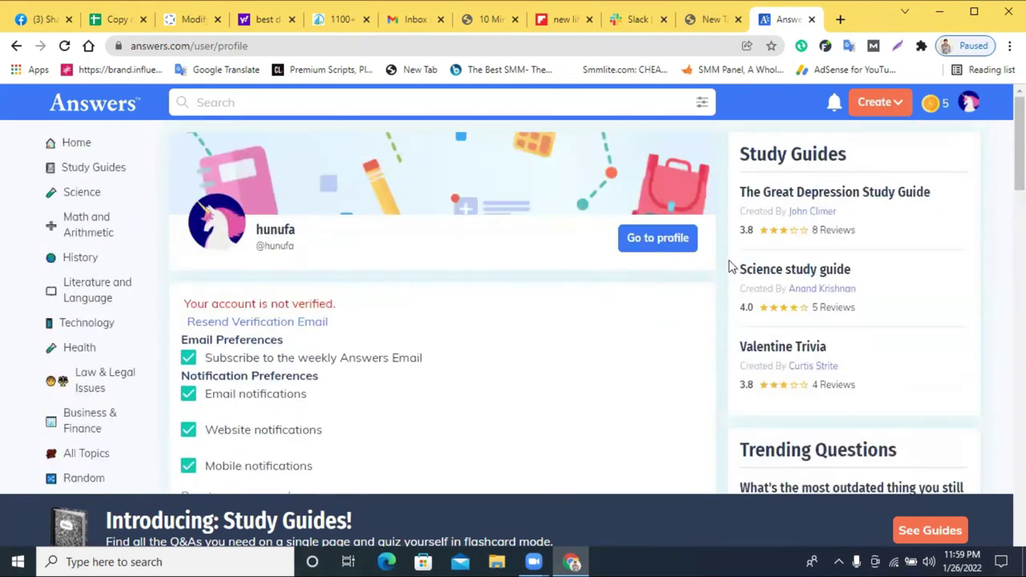
click(664, 247)
scroll(659, 255, down, 3)
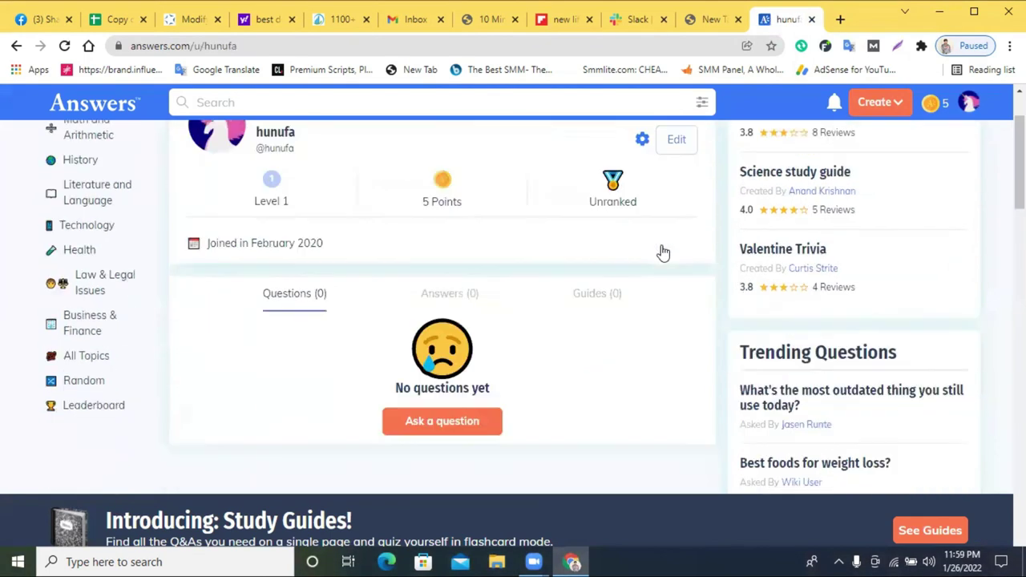
scroll(410, 286, up, 3)
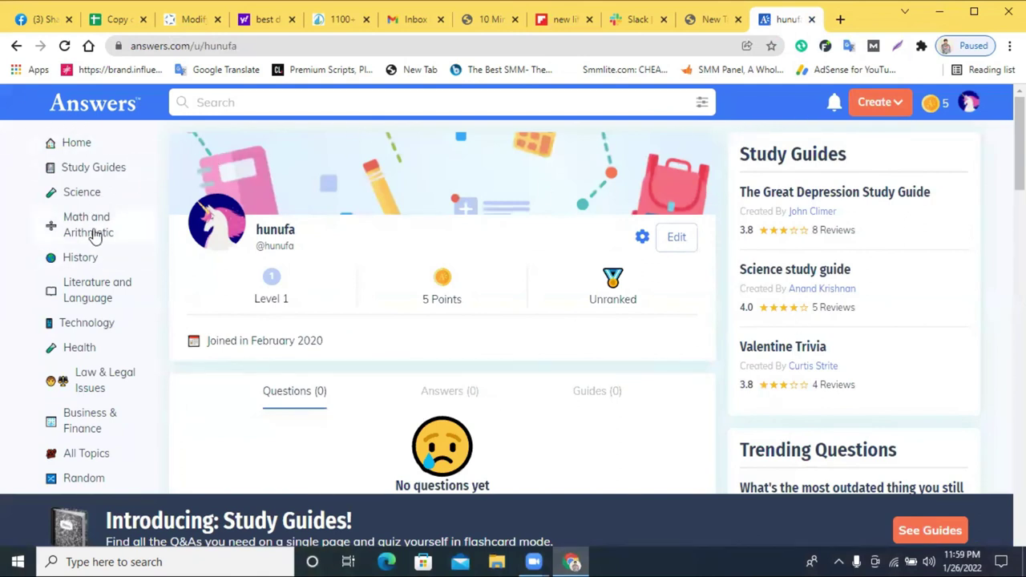
scroll(153, 229, down, 5)
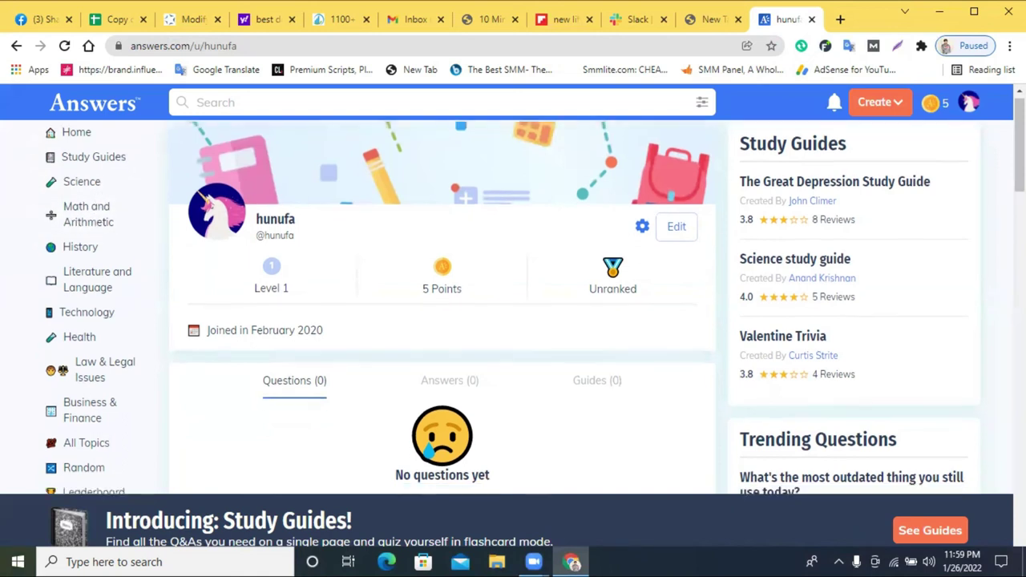
- Start a new question containing the pasted answers.com link, then close the Answers.com tab
click(884, 112)
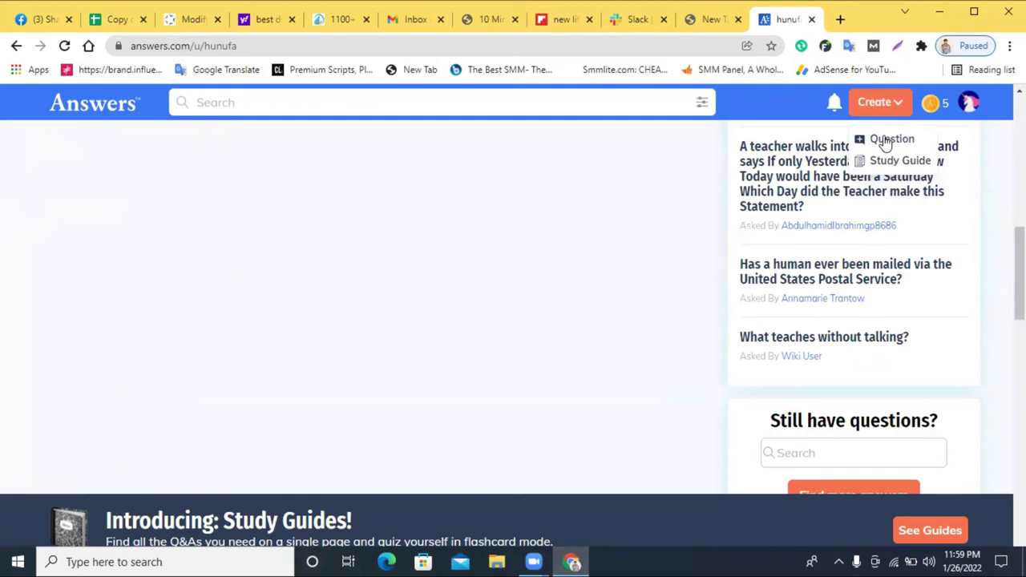
click(886, 142)
right_click(426, 324)
click(464, 208)
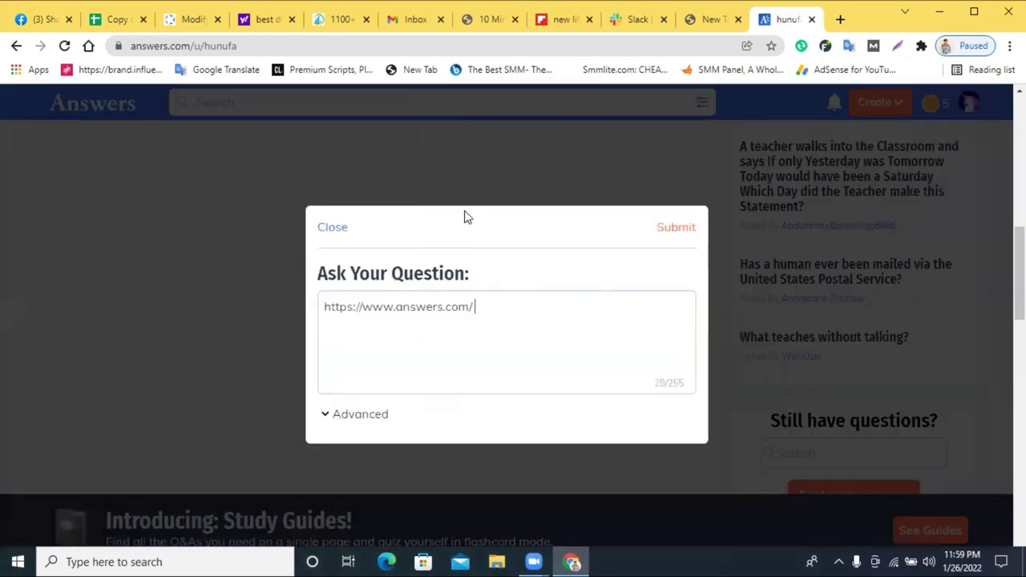
triple_click(441, 328)
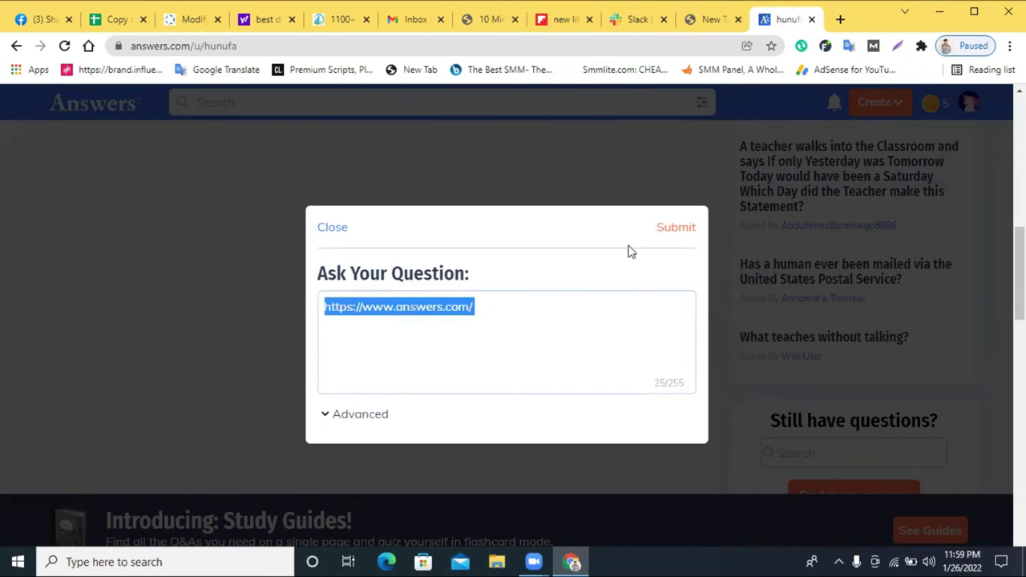
click(811, 19)
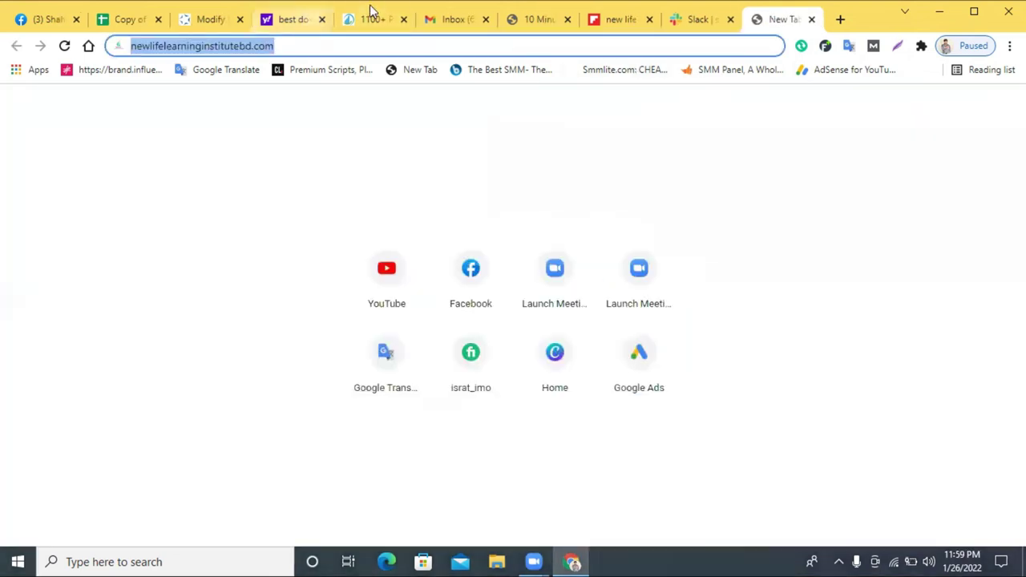
click(367, 18)
- Copy the rediff.com URL from row 69 and load it in the new tab
scroll(303, 300, down, 3)
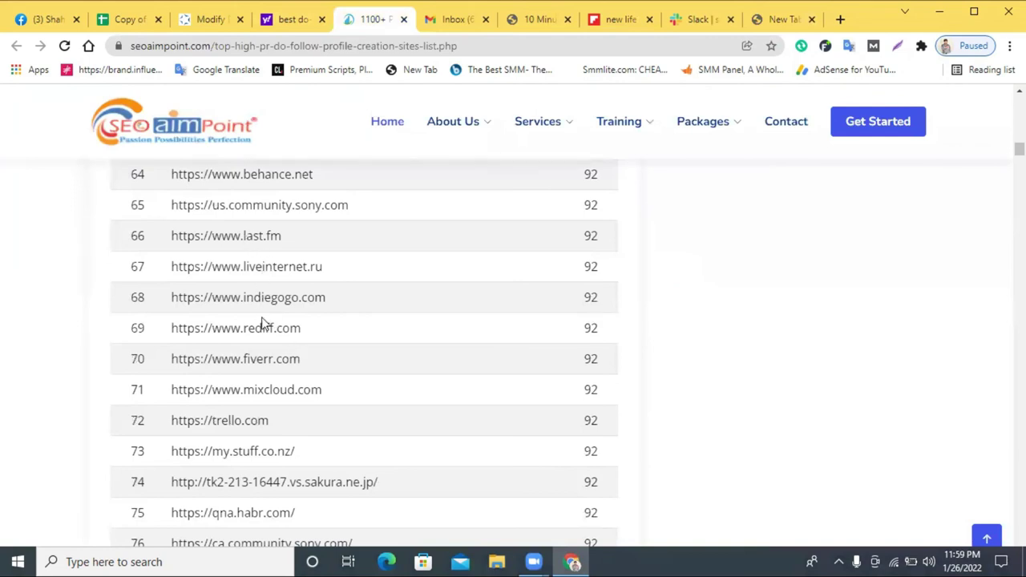
triple_click(232, 366)
drag(232, 366, 232, 368)
triple_click(249, 330)
right_click(267, 335)
click(307, 346)
click(795, 22)
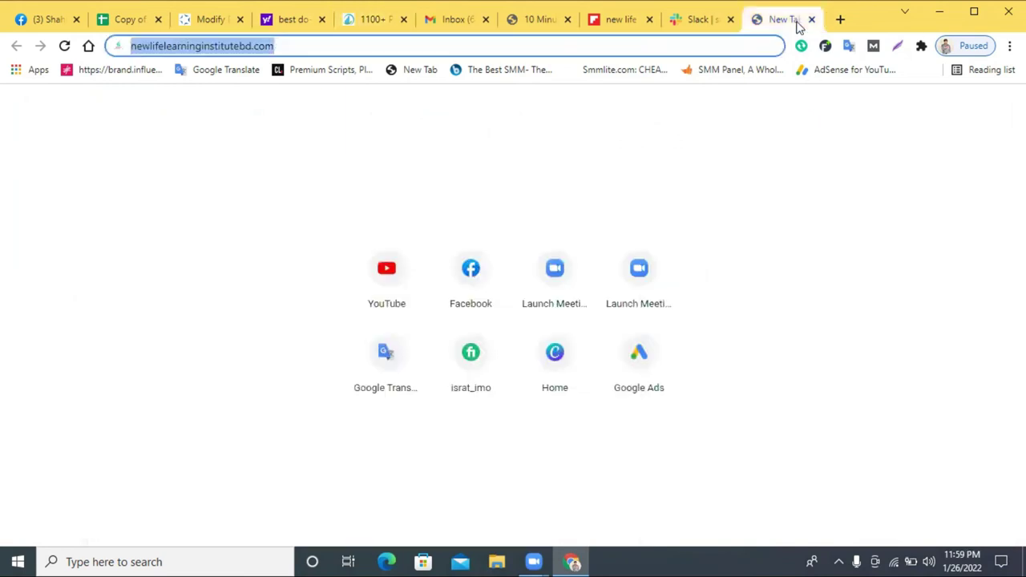
right_click(575, 49)
click(624, 151)
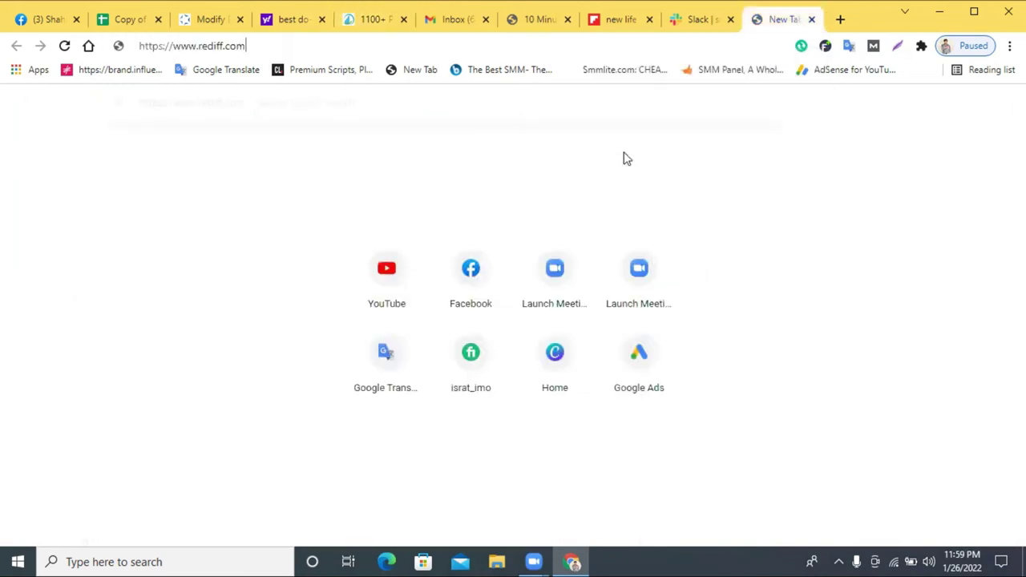
key(Return)
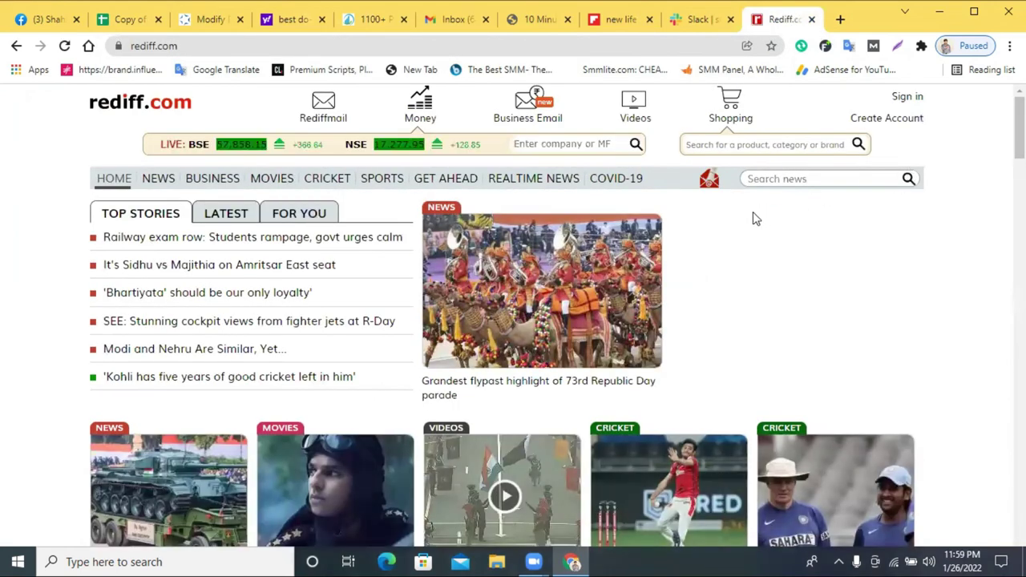
- Start a new Rediff account and copy a fresh temporary e-mail address from the temp-mail page
scroll(754, 211, down, 2)
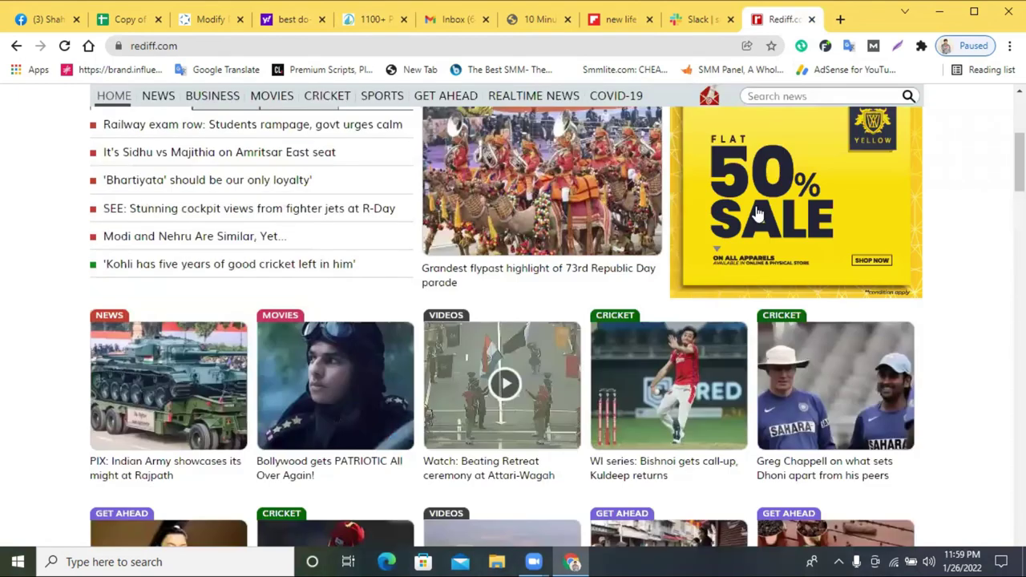
scroll(756, 206, down, 5)
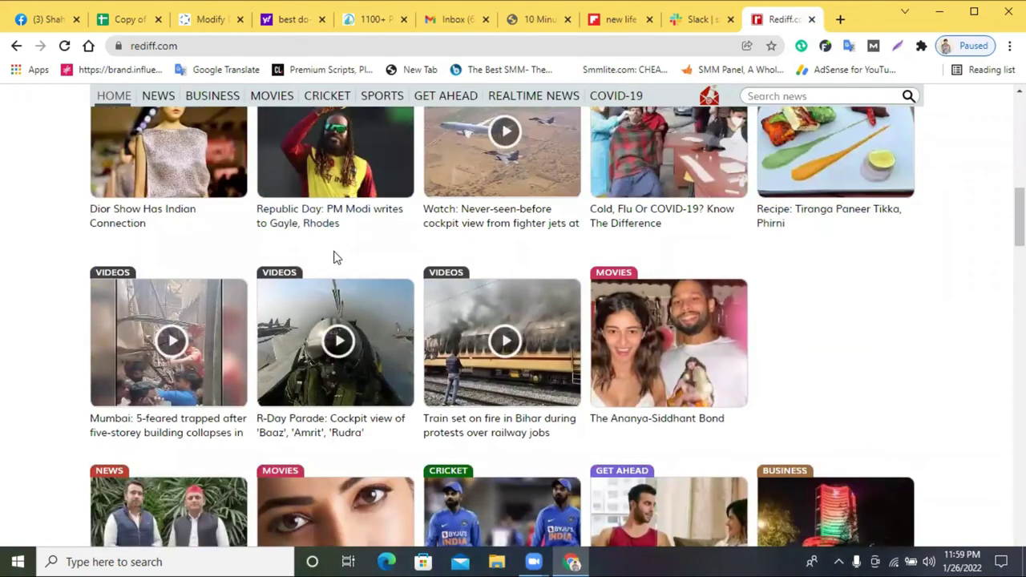
scroll(501, 252, up, 3)
scroll(502, 253, up, 8)
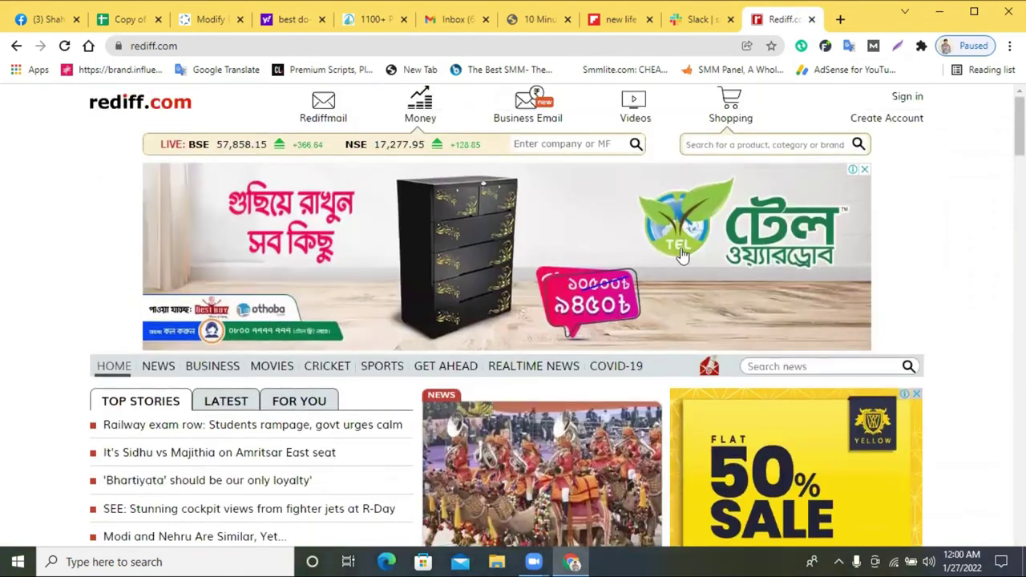
click(878, 126)
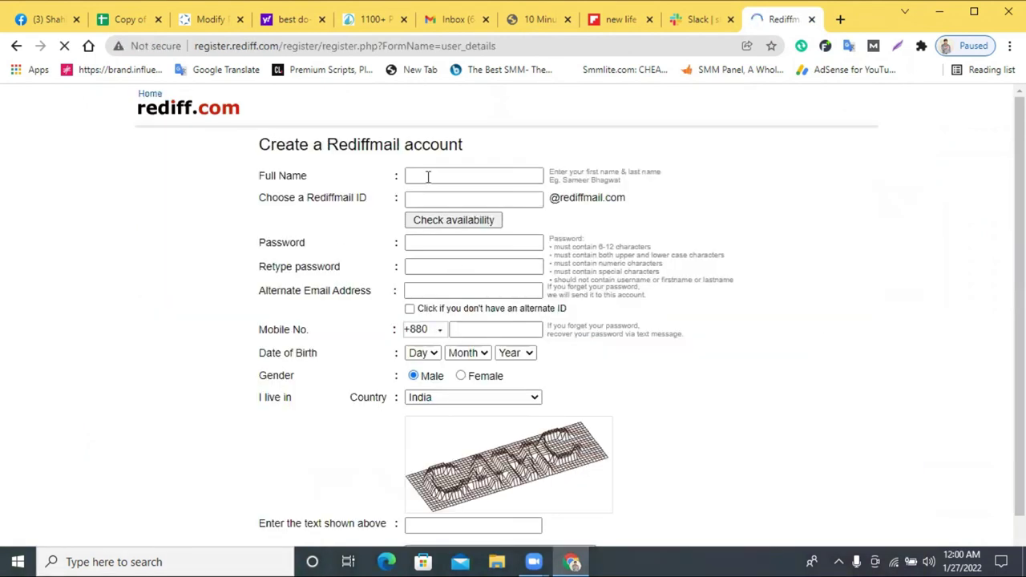
click(428, 176)
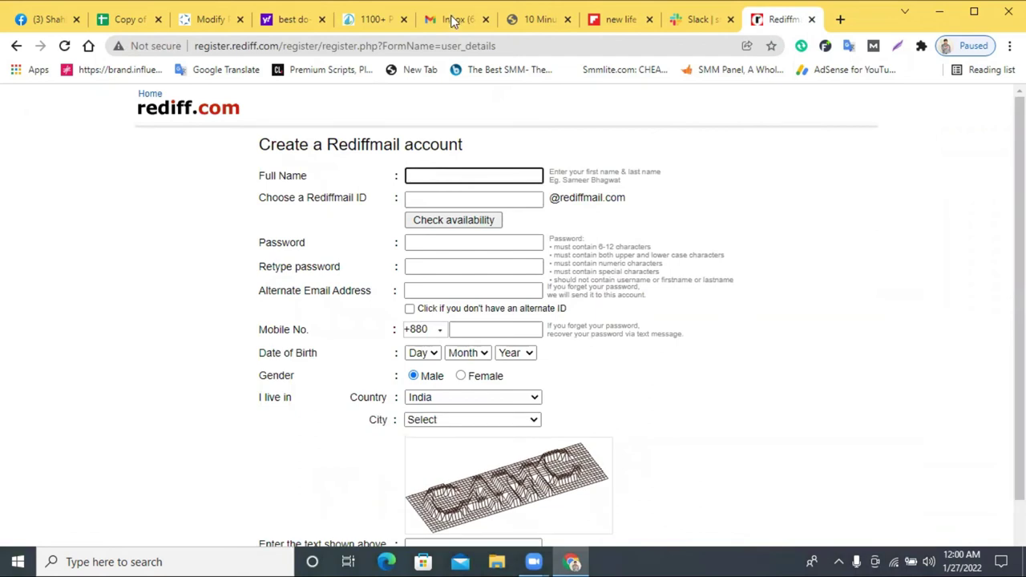
click(517, 21)
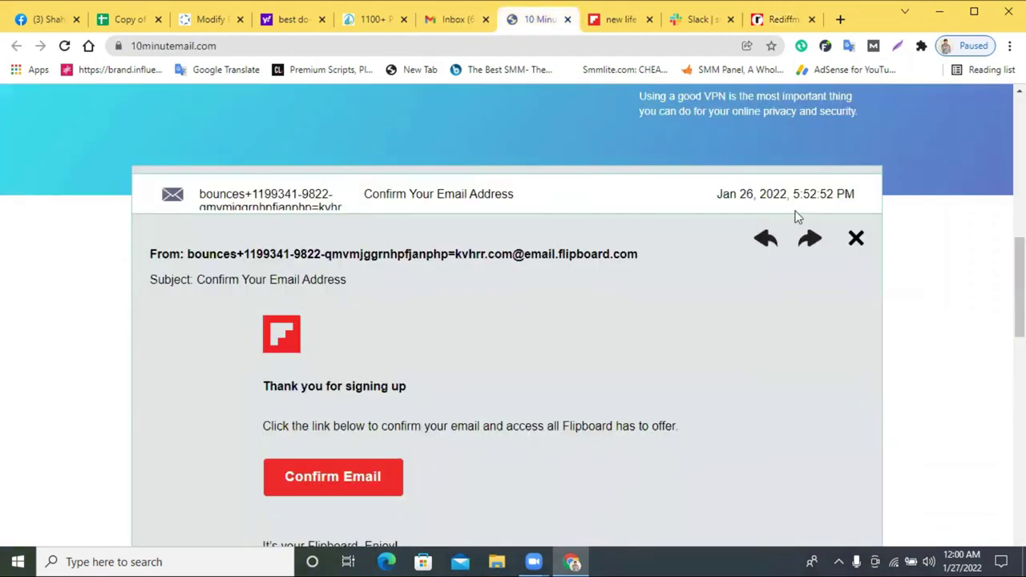
click(855, 238)
scroll(658, 240, up, 5)
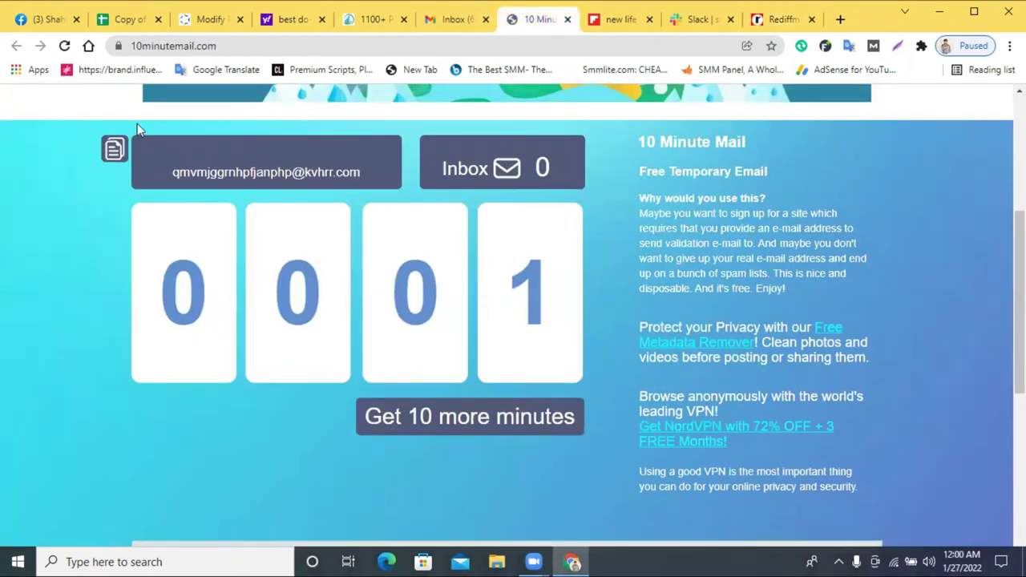
click(66, 46)
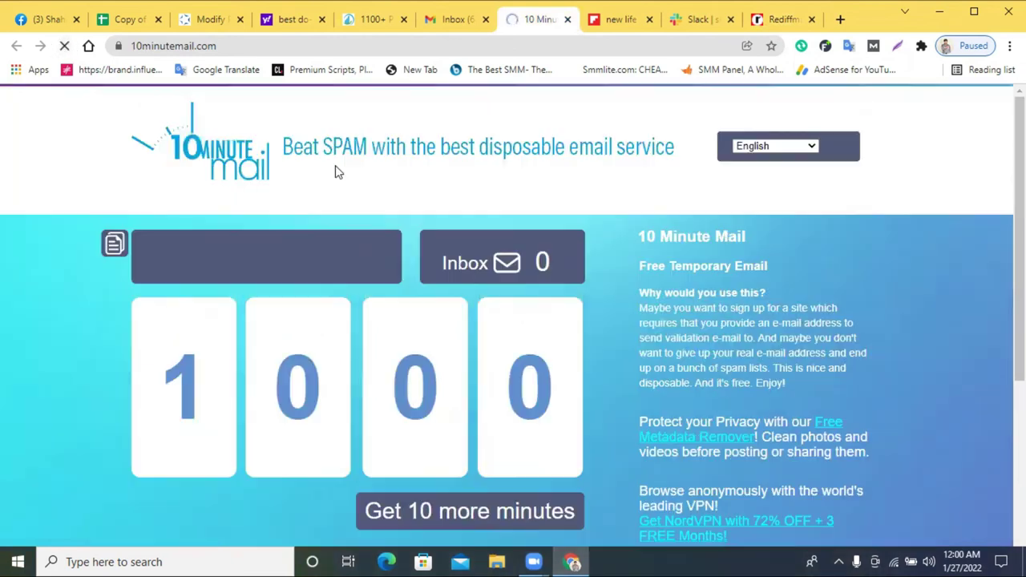
scroll(267, 282, down, 4)
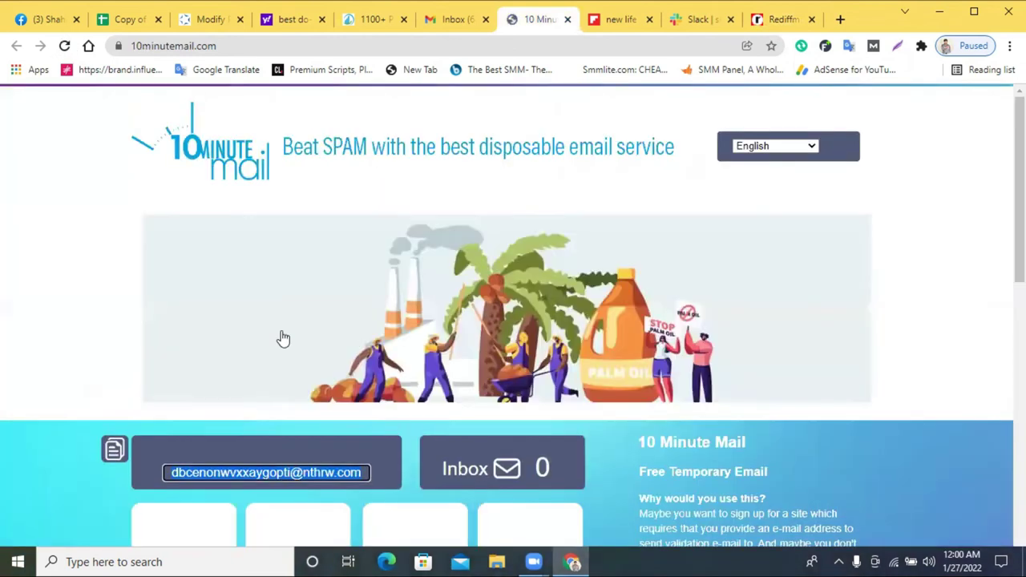
scroll(283, 333, down, 2)
right_click(285, 320)
click(319, 332)
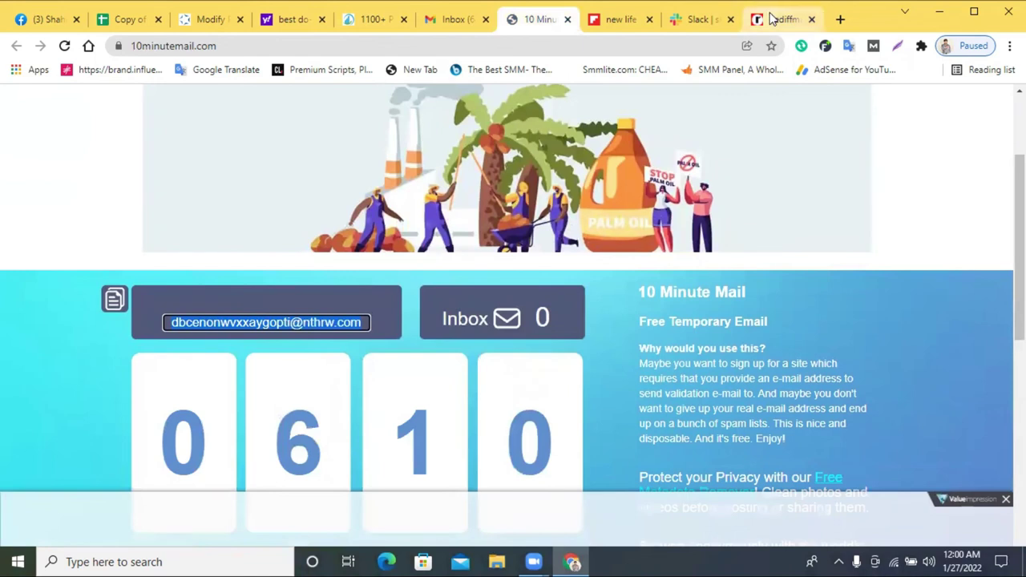
- Paste the temporary address as alternate e-mail and enter the full name
click(777, 20)
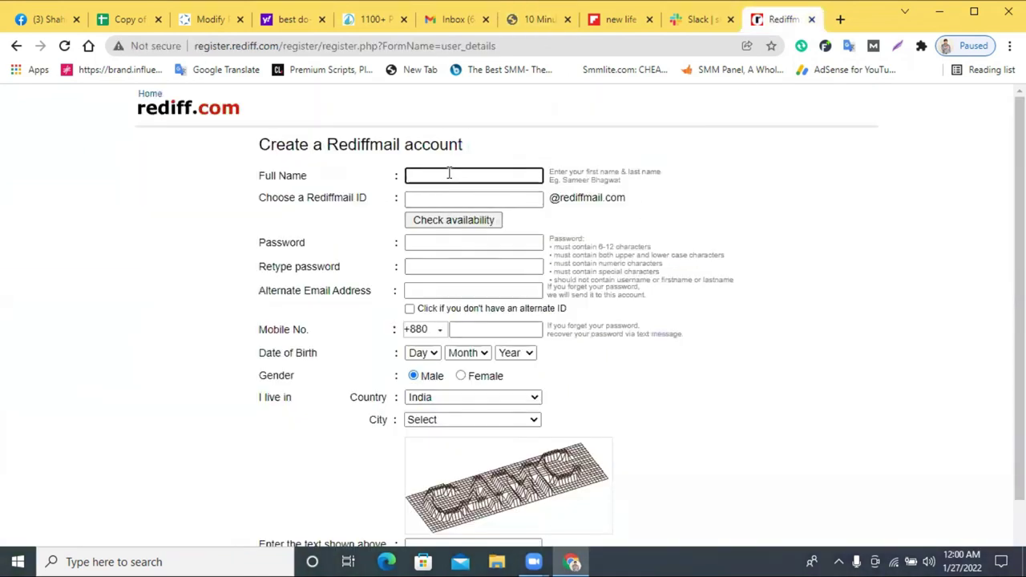
click(418, 292)
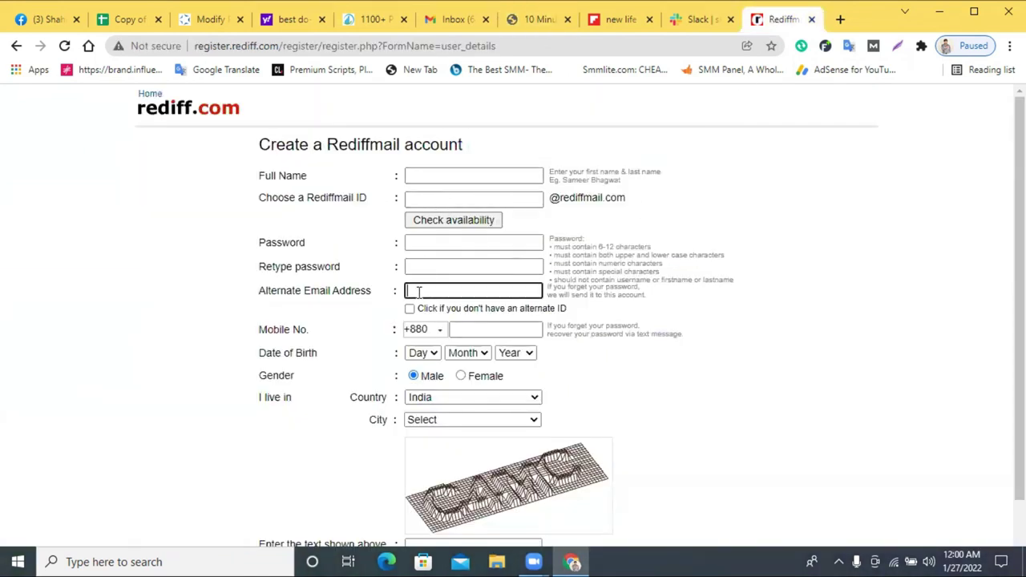
key(ctrl+v)
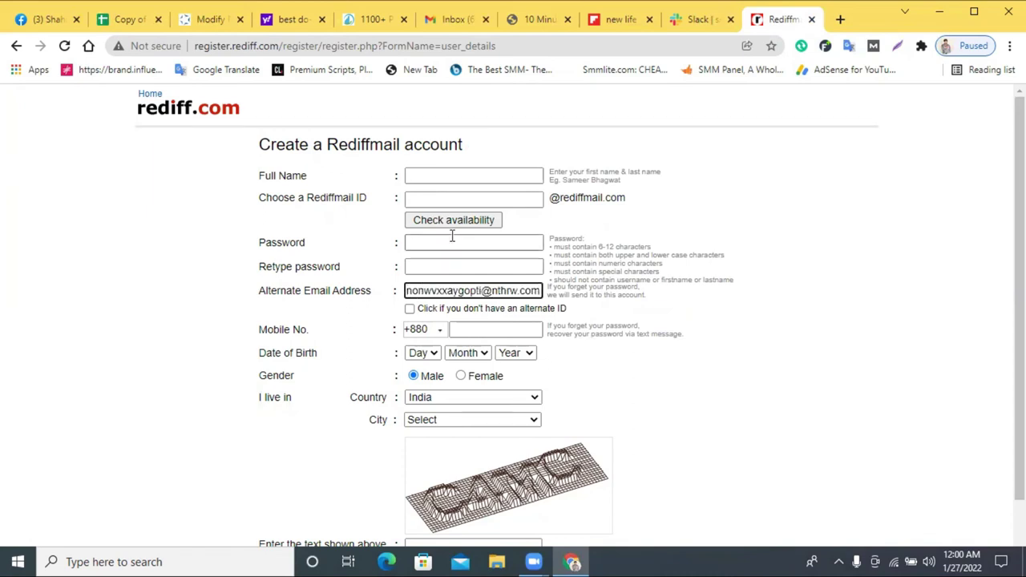
click(442, 175)
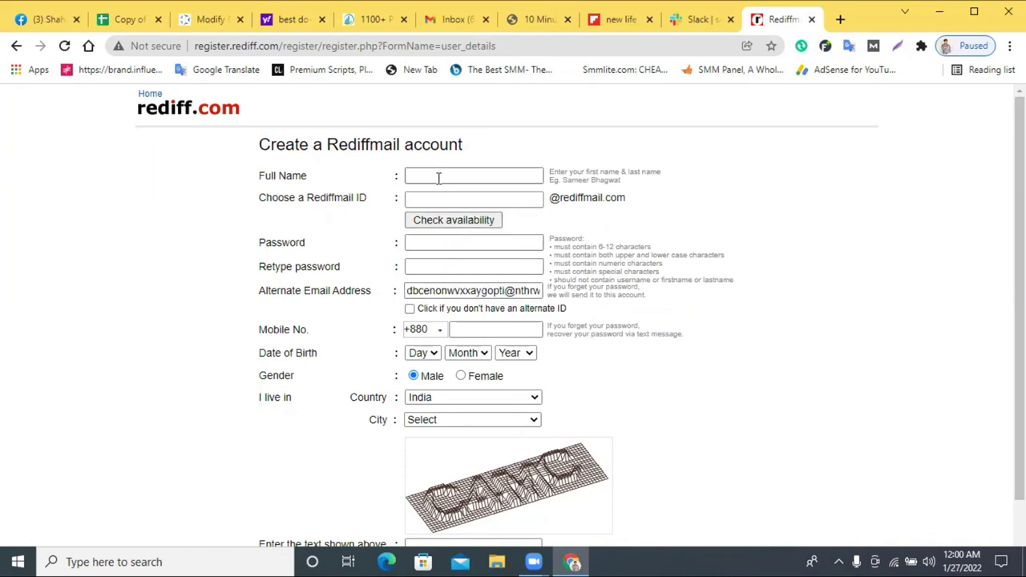
right_click(447, 175)
click(478, 293)
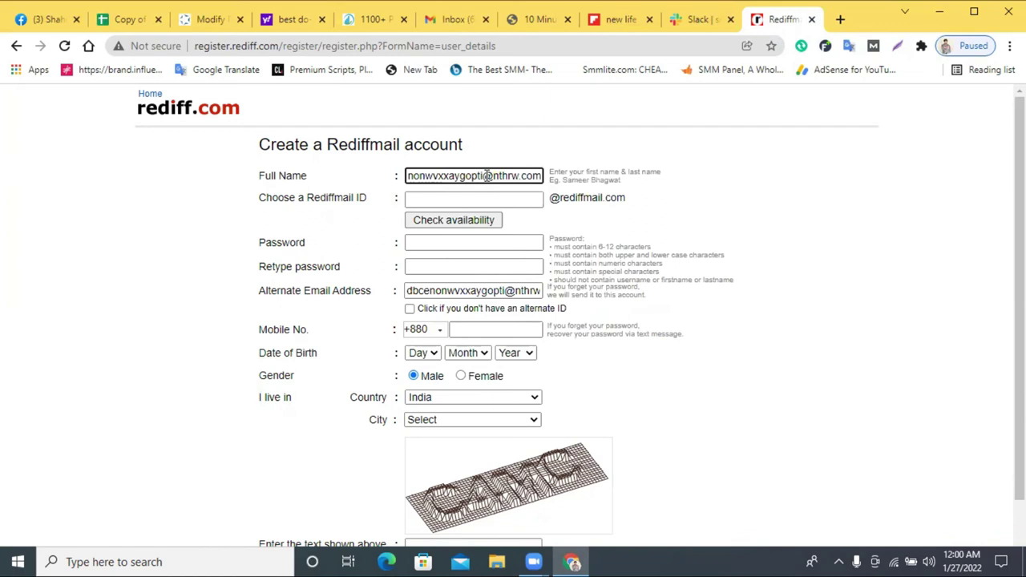
triple_click(487, 176)
key(ctrl+c)
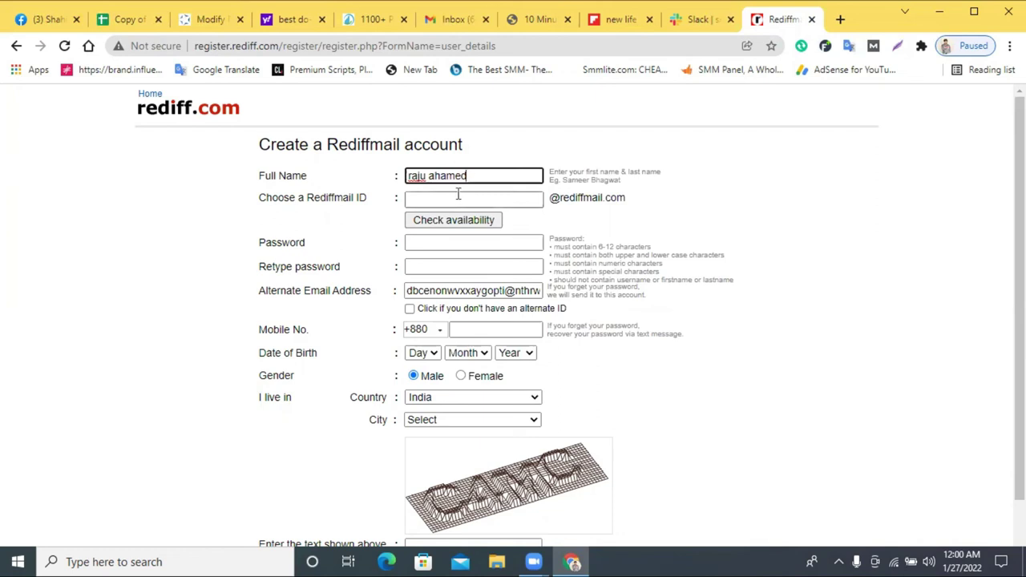
- Paste the temporary address as the Rediffmail ID and enter the password twice
click(458, 195)
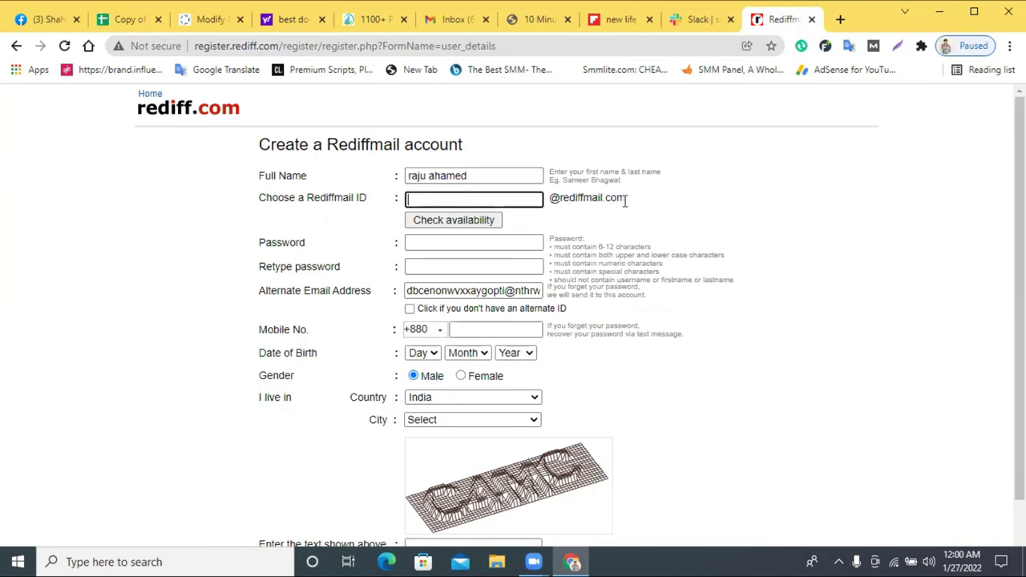
right_click(437, 205)
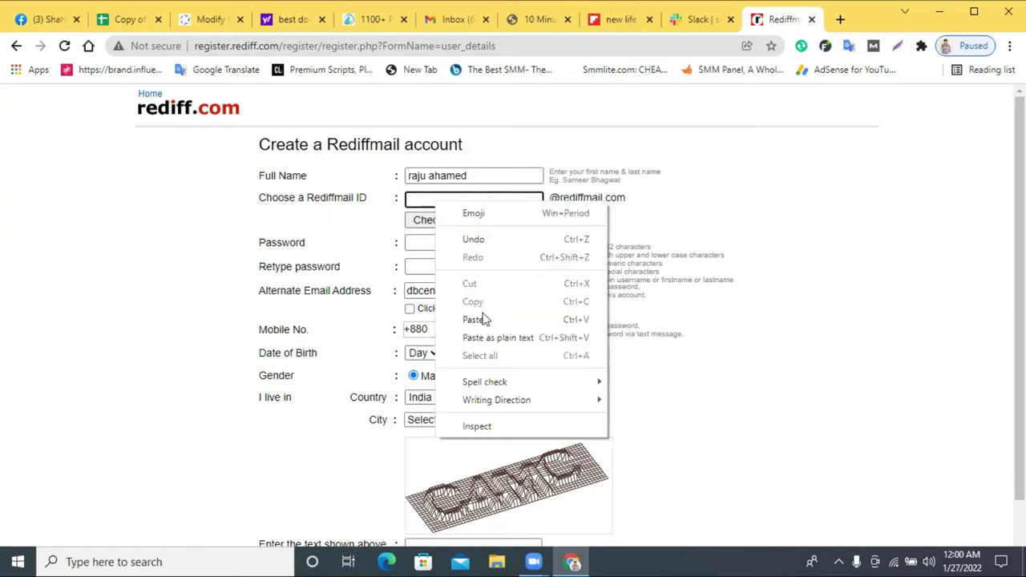
click(481, 316)
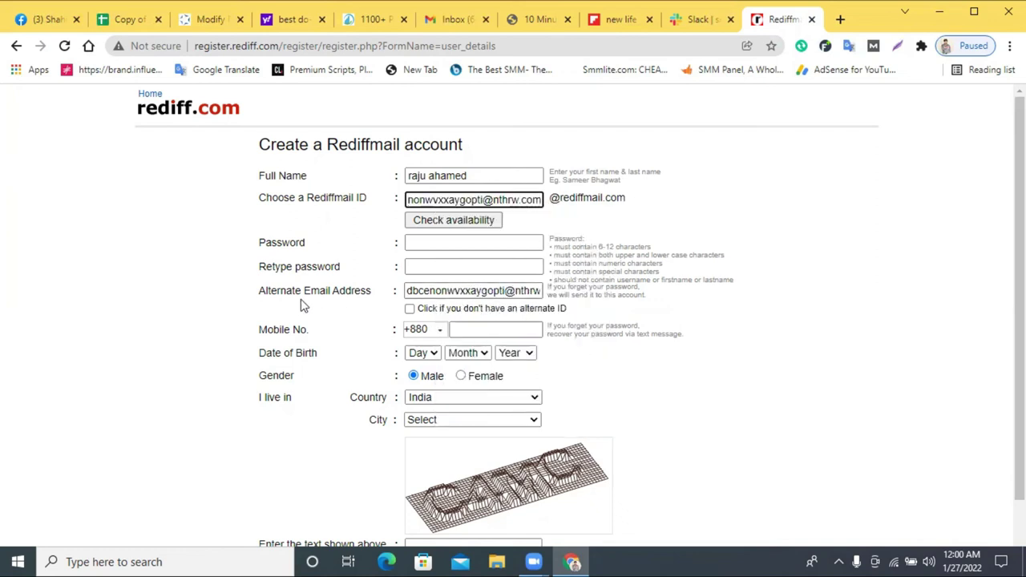
click(458, 242)
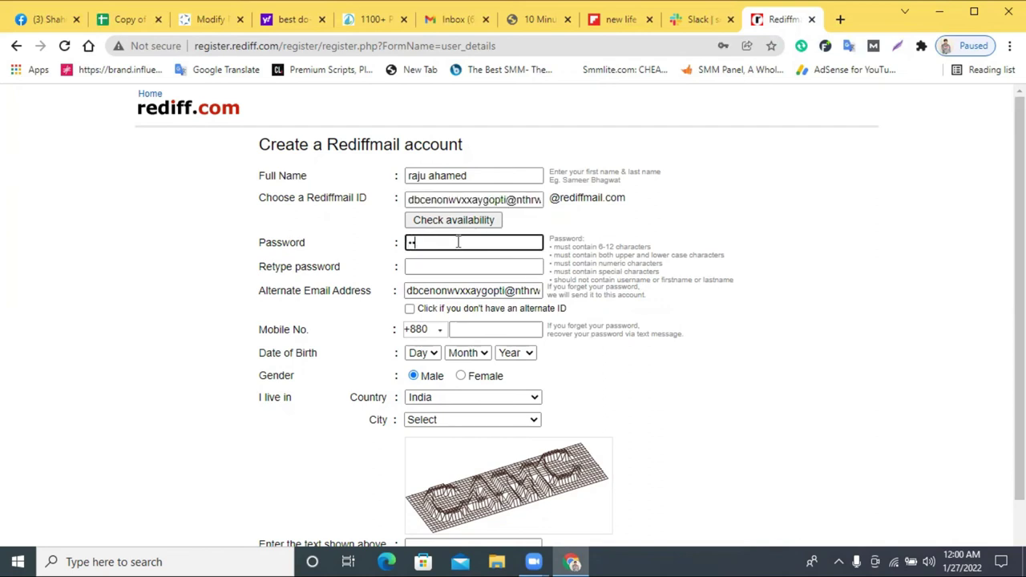
click(463, 267)
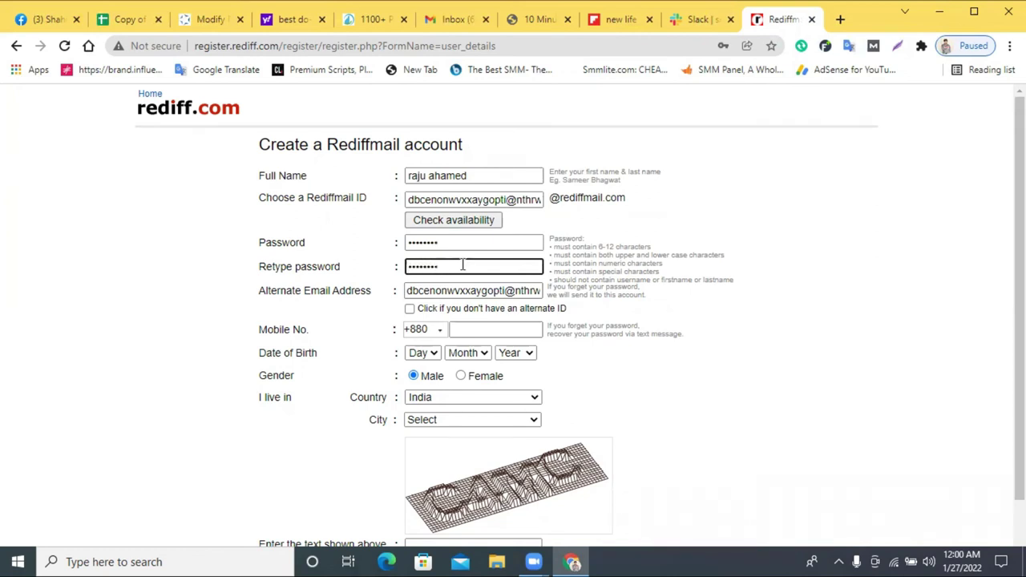
click(409, 319)
- Paste the copied address into the alternate e-mail field
click(409, 311)
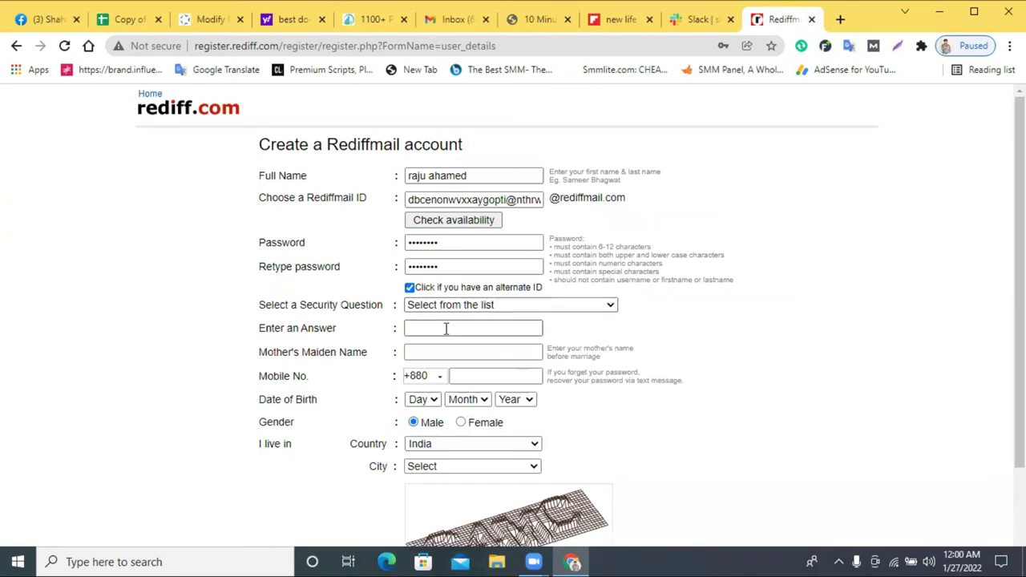
click(411, 288)
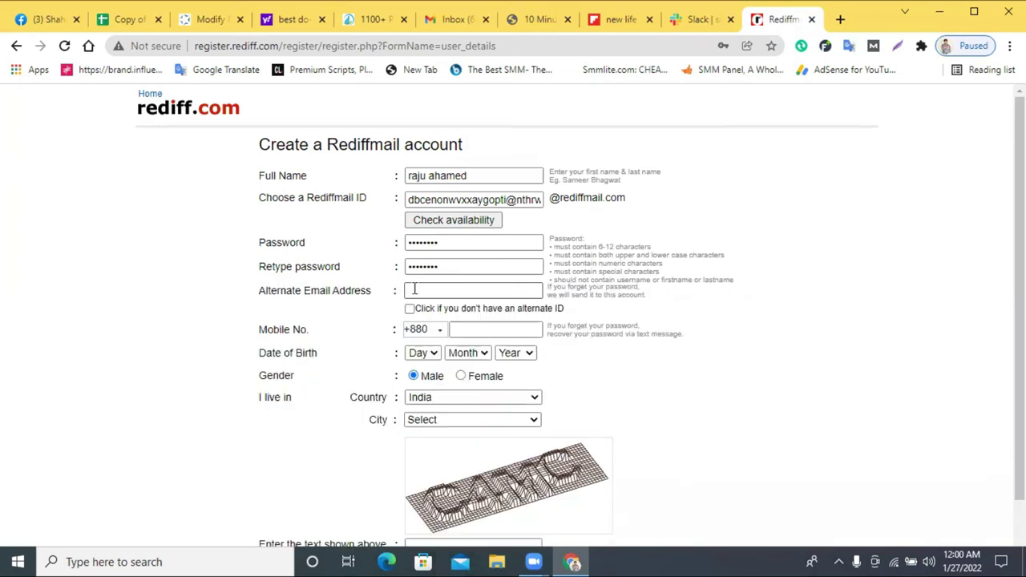
click(432, 291)
right_click(433, 292)
click(512, 415)
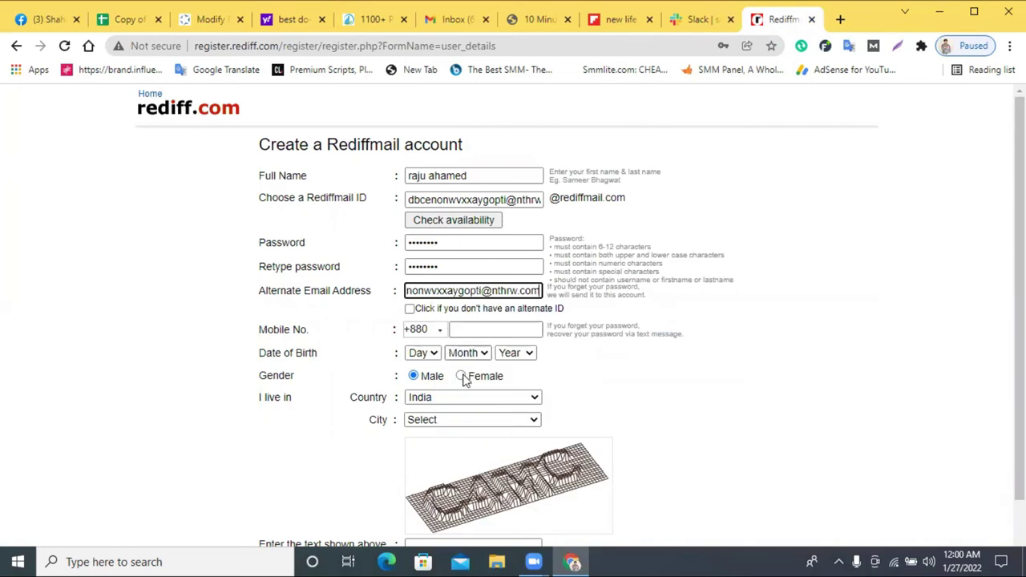
click(467, 332)
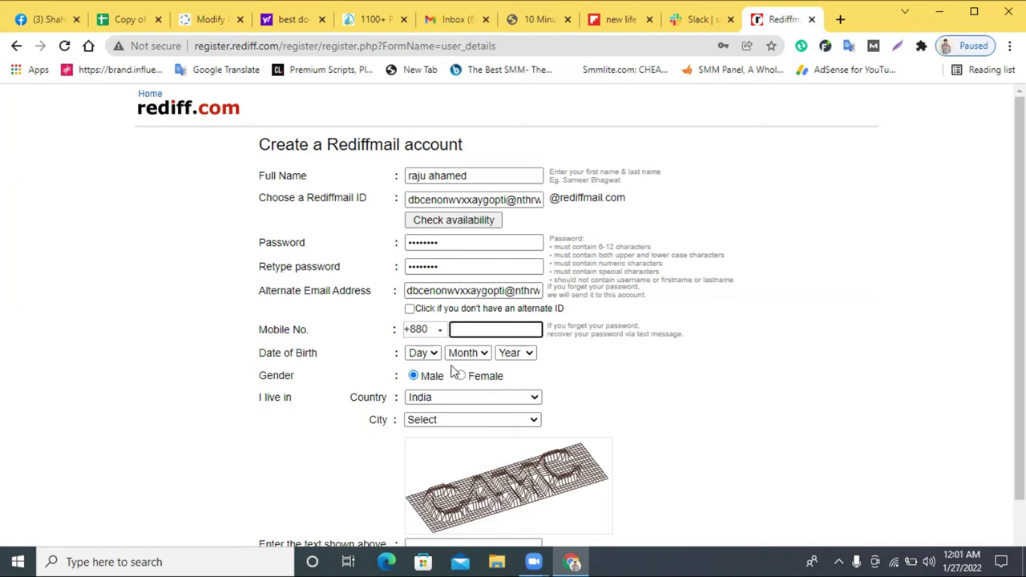
- Set the date of birth to 15 FEB 2000
click(422, 353)
click(415, 283)
click(471, 355)
click(461, 394)
click(515, 353)
scroll(520, 337, down, 2)
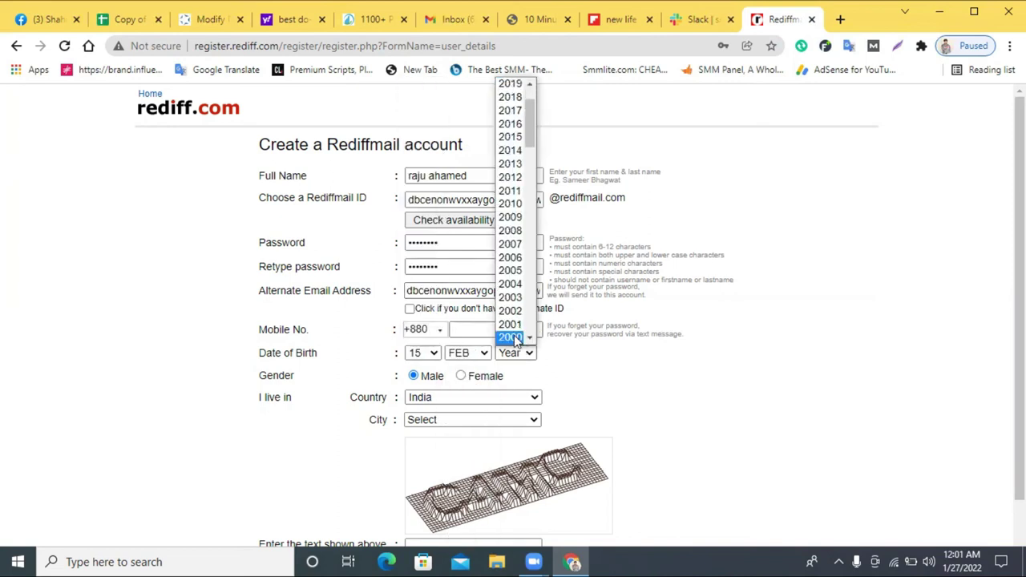
click(513, 337)
scroll(442, 367, down, 2)
- Set the country to Bangladesh and enter 'camc' as the captcha text
click(442, 357)
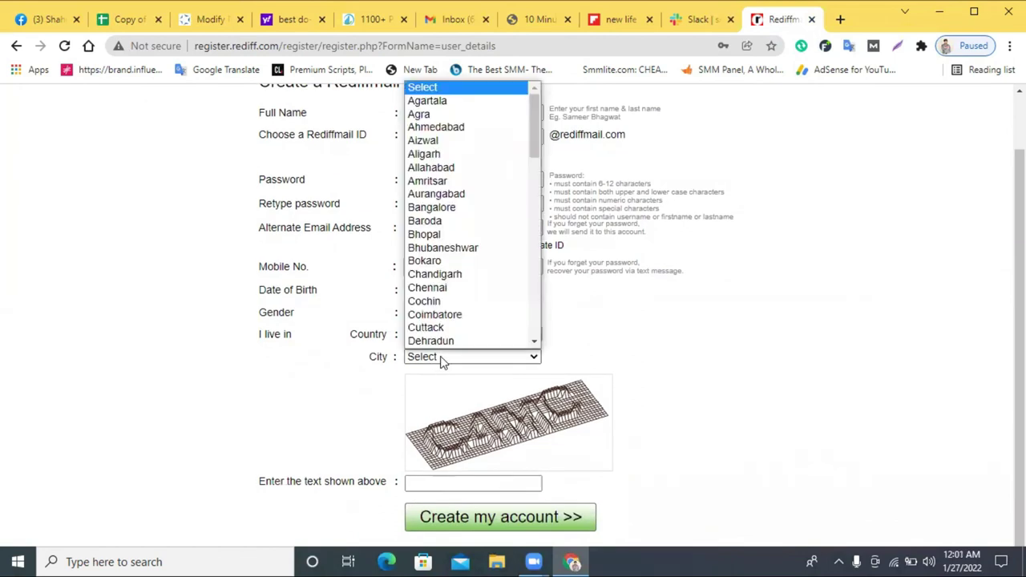
scroll(441, 363, down, 1)
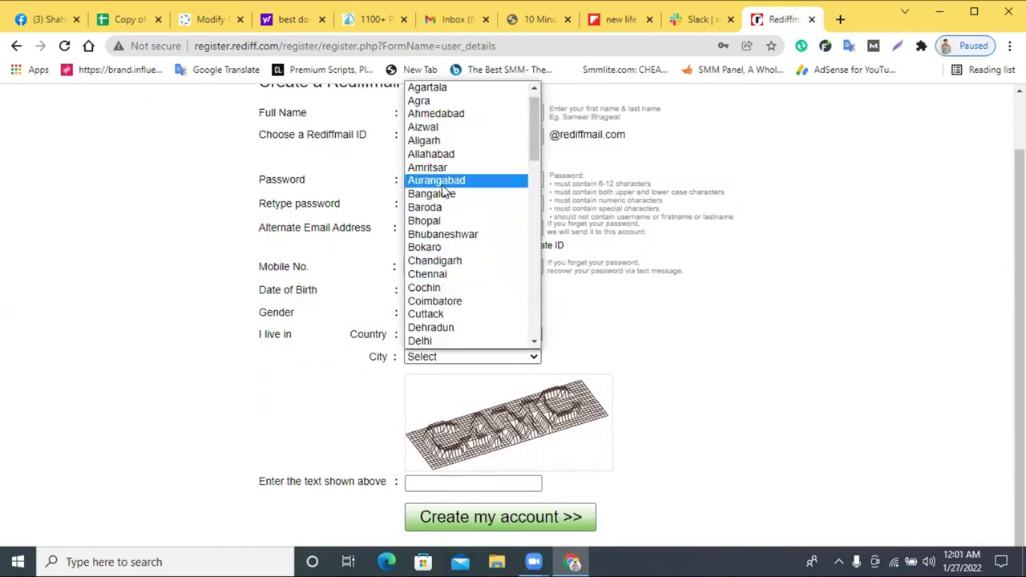
scroll(449, 161, up, 1)
click(479, 353)
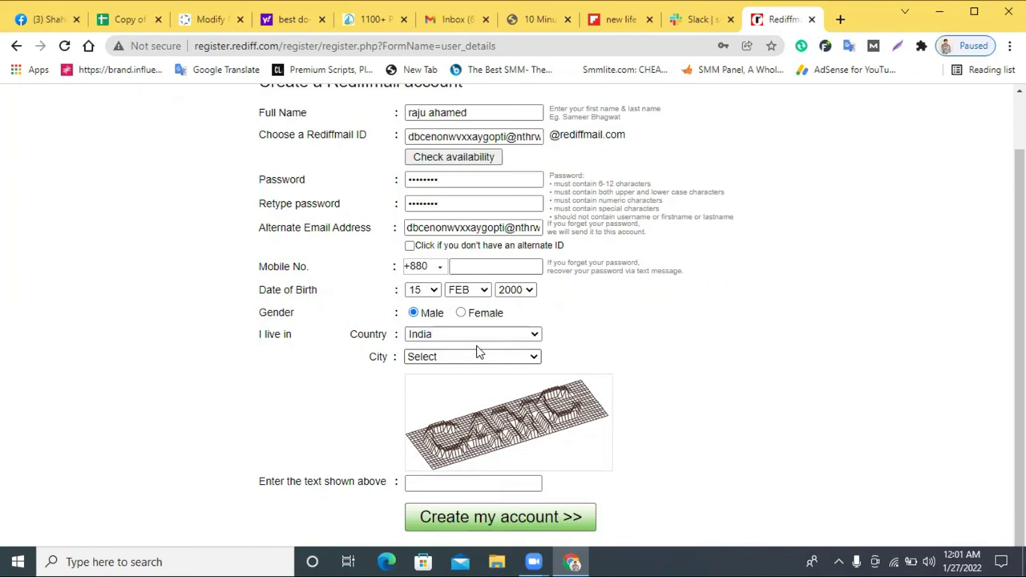
click(473, 334)
scroll(465, 208, down, 1)
click(470, 238)
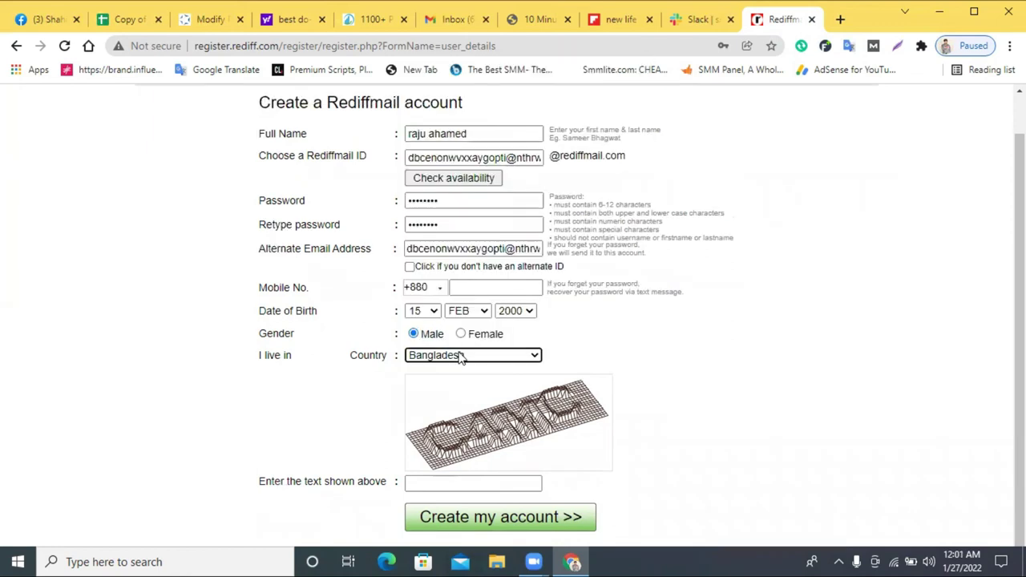
click(461, 482)
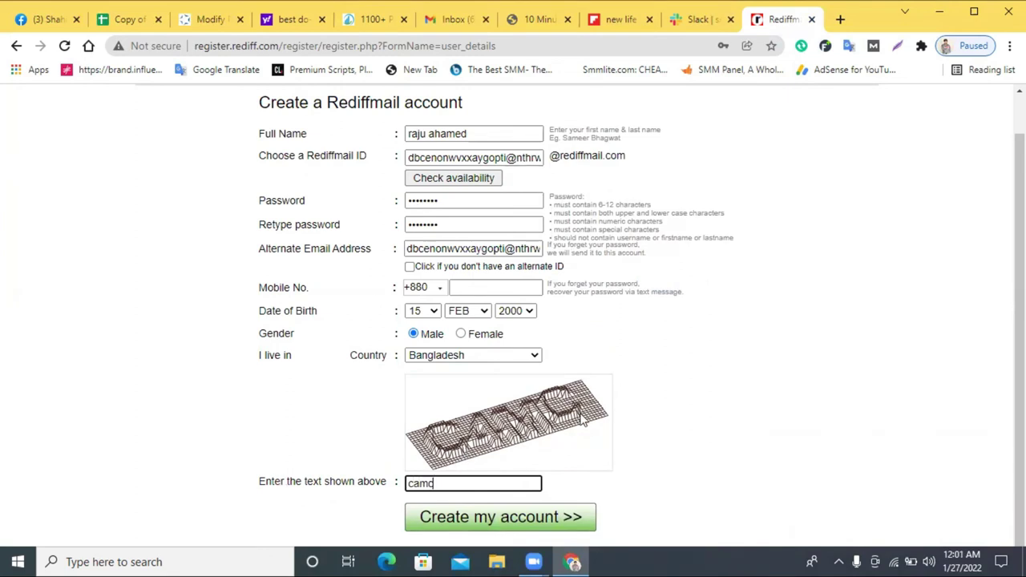
- Submit the signup, dismiss the invalid-ID alert, and correct the captcha to 'c4mc'
click(537, 515)
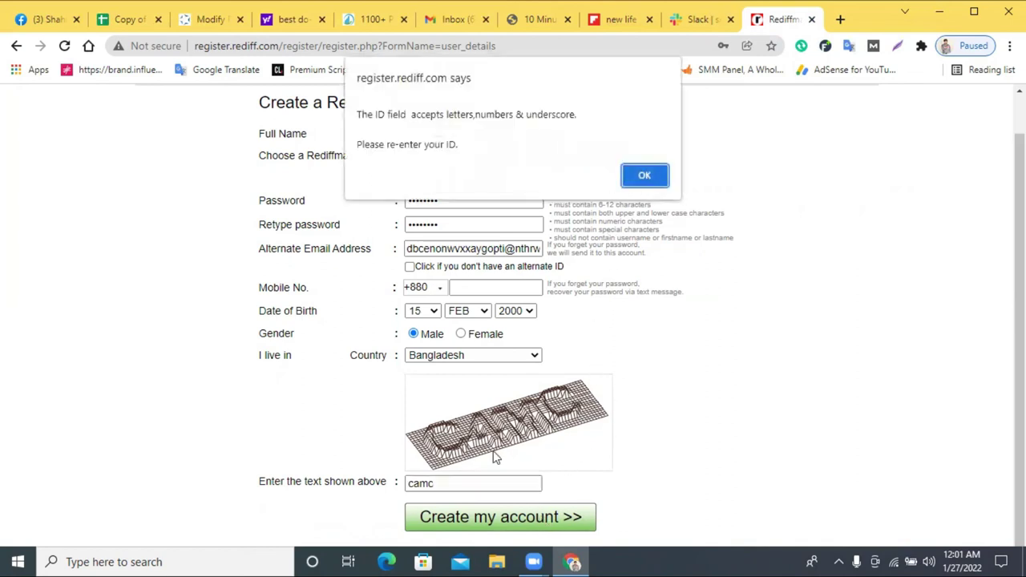
click(650, 175)
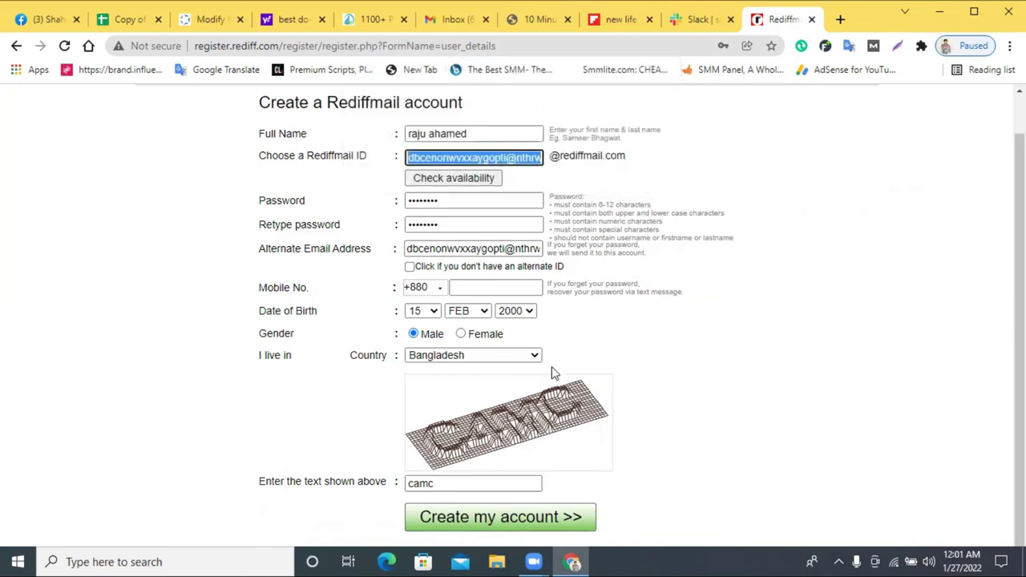
double_click(450, 483)
text(c)
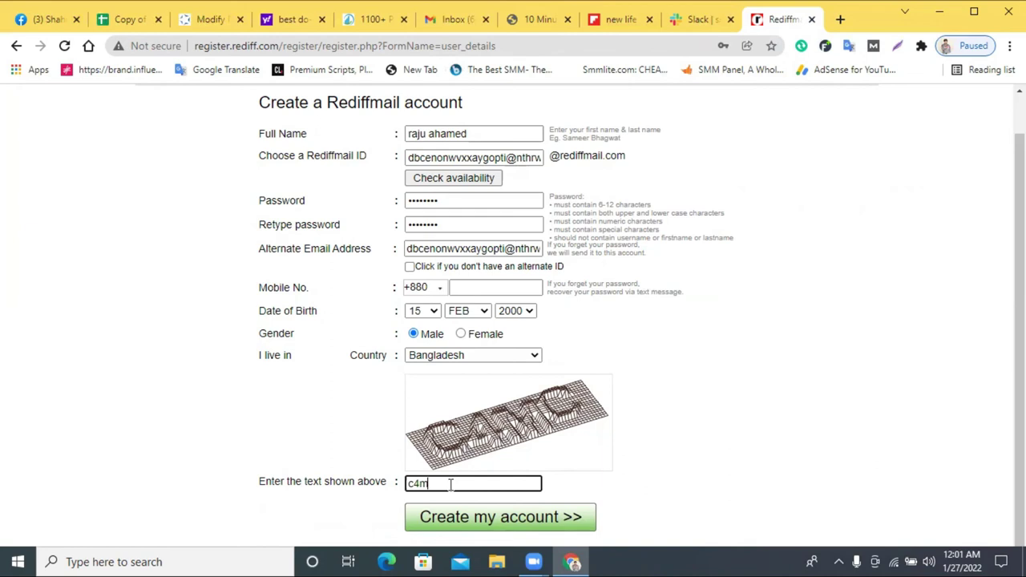
- Resubmit the Rediffmail signup twice, dismissing the invalid-ID rejection each time
click(548, 517)
click(642, 176)
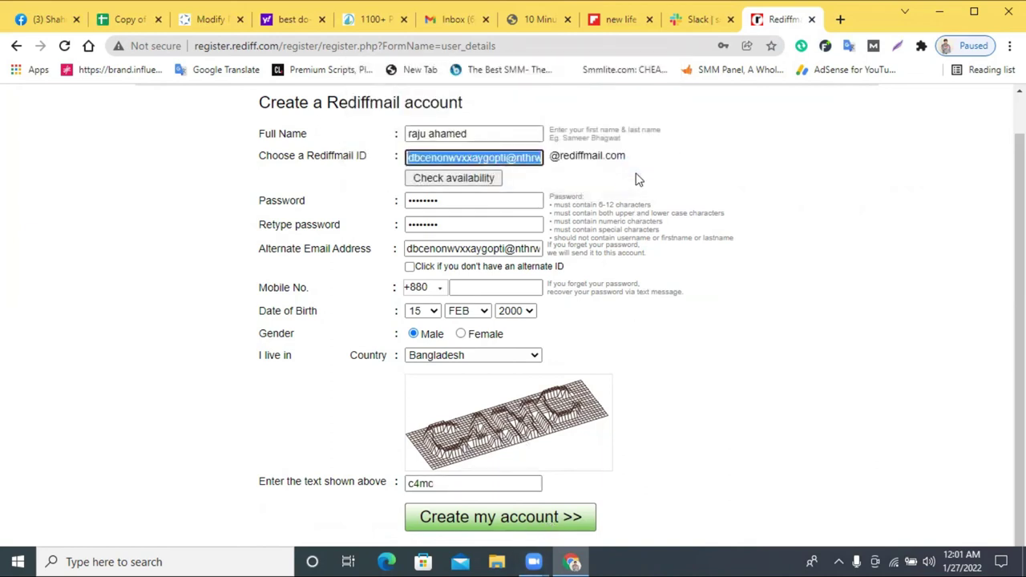
scroll(639, 202, up, 1)
scroll(639, 209, down, 1)
click(552, 513)
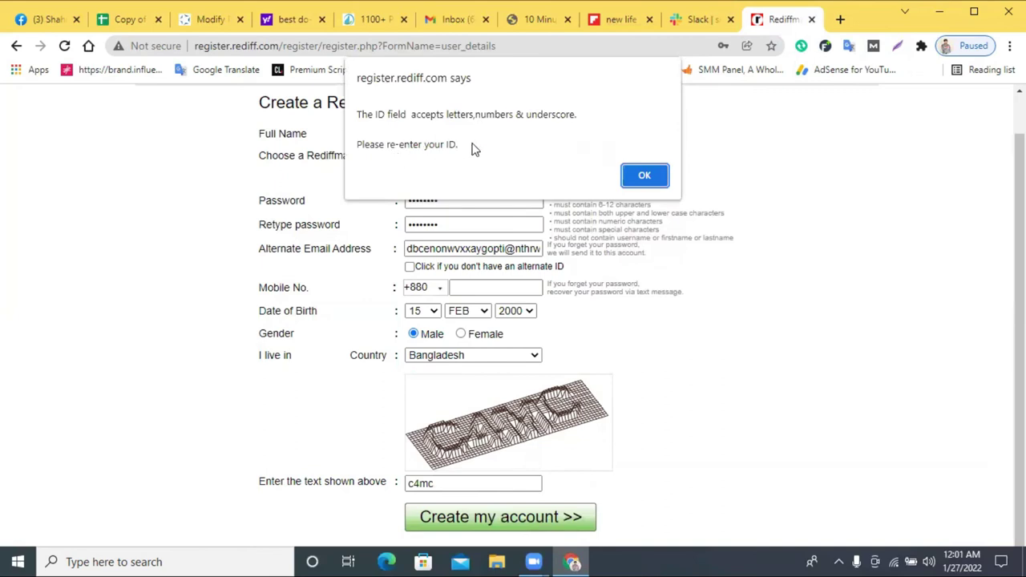
click(645, 173)
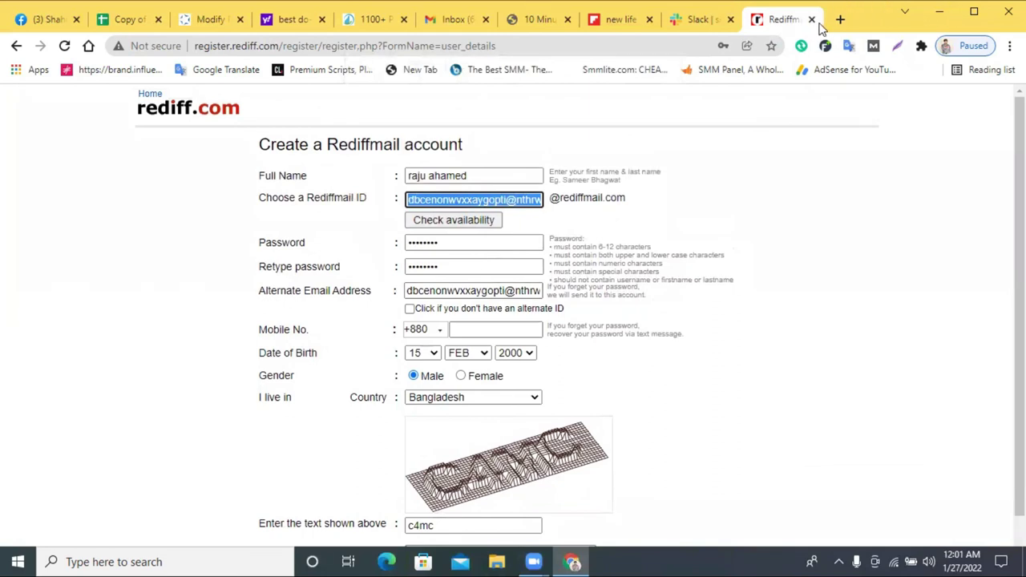
click(811, 19)
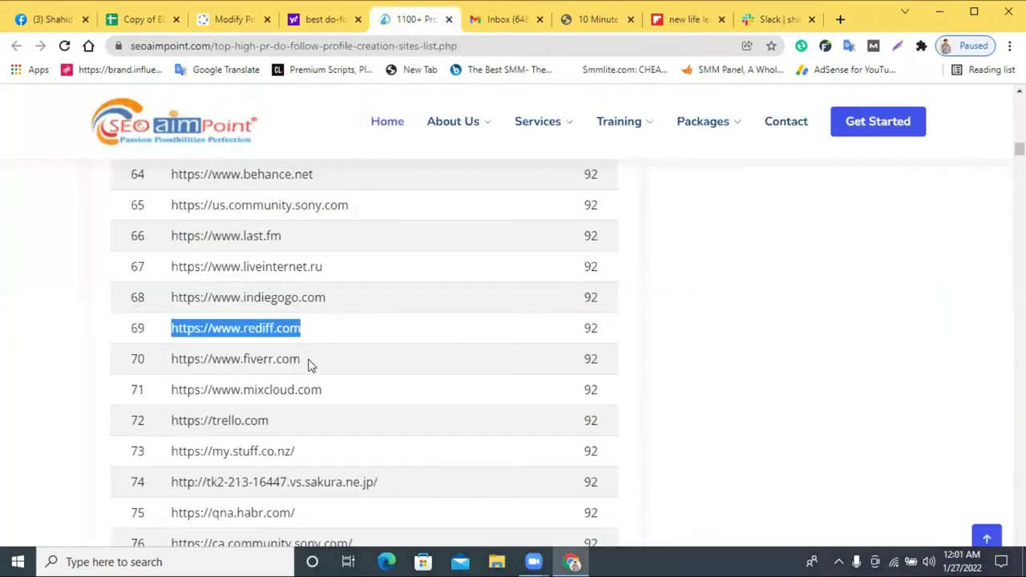
triple_click(290, 390)
right_click(289, 383)
triple_click(239, 426)
right_click(239, 427)
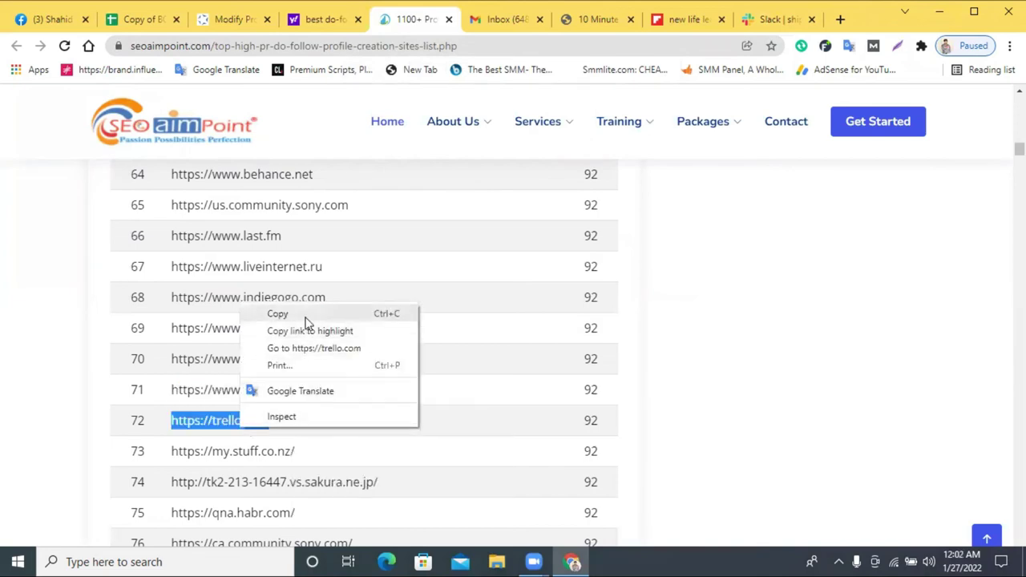
click(275, 318)
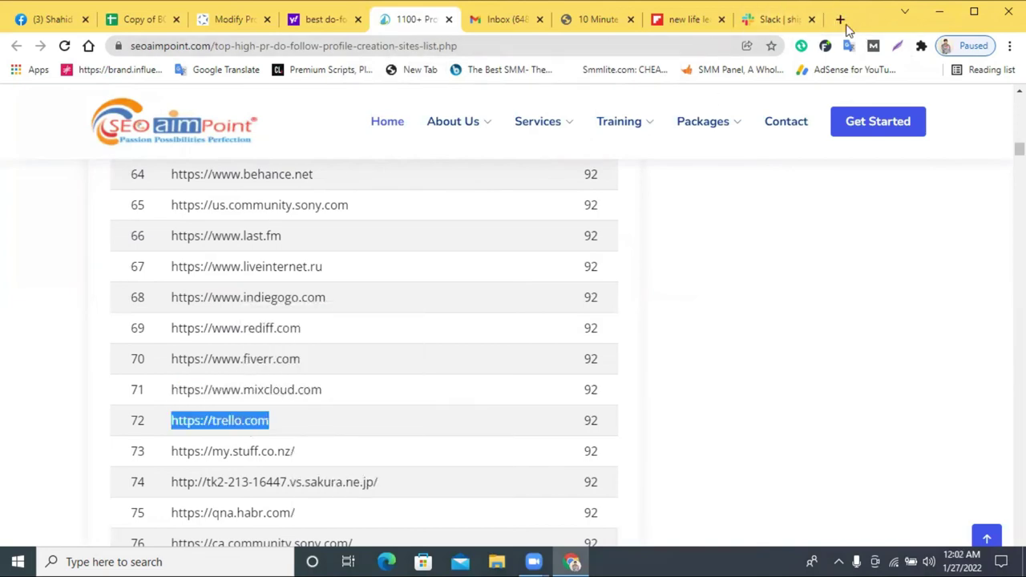
click(839, 18)
right_click(607, 49)
click(694, 166)
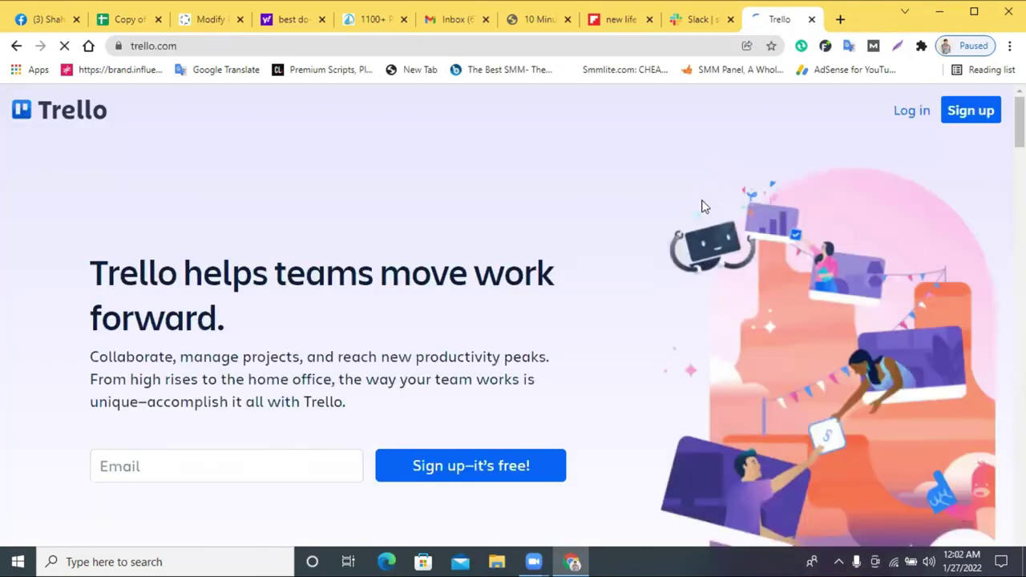
- Sign up for Trello with the Google account and create the Atlassian account
click(961, 116)
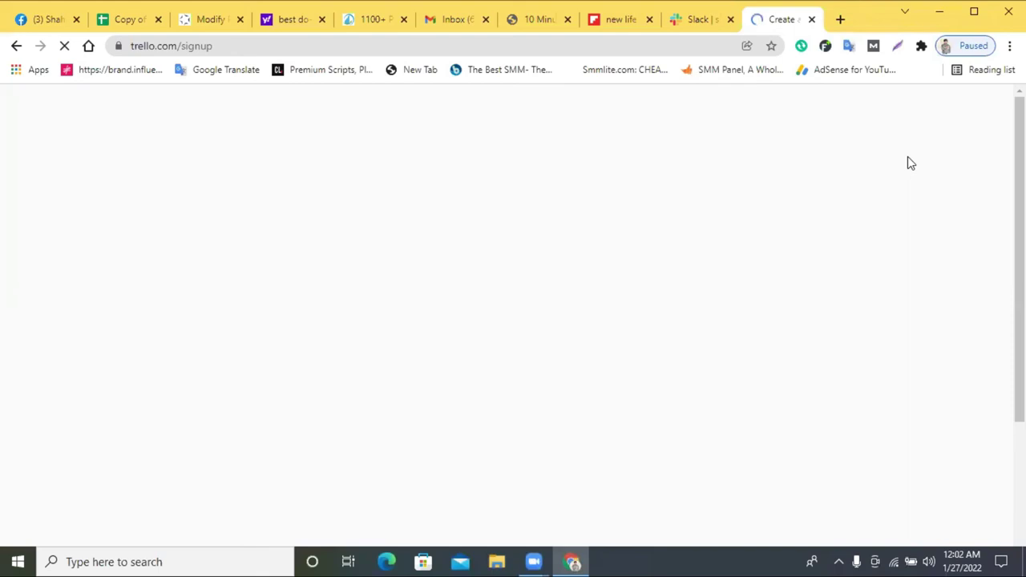
scroll(469, 276, down, 1)
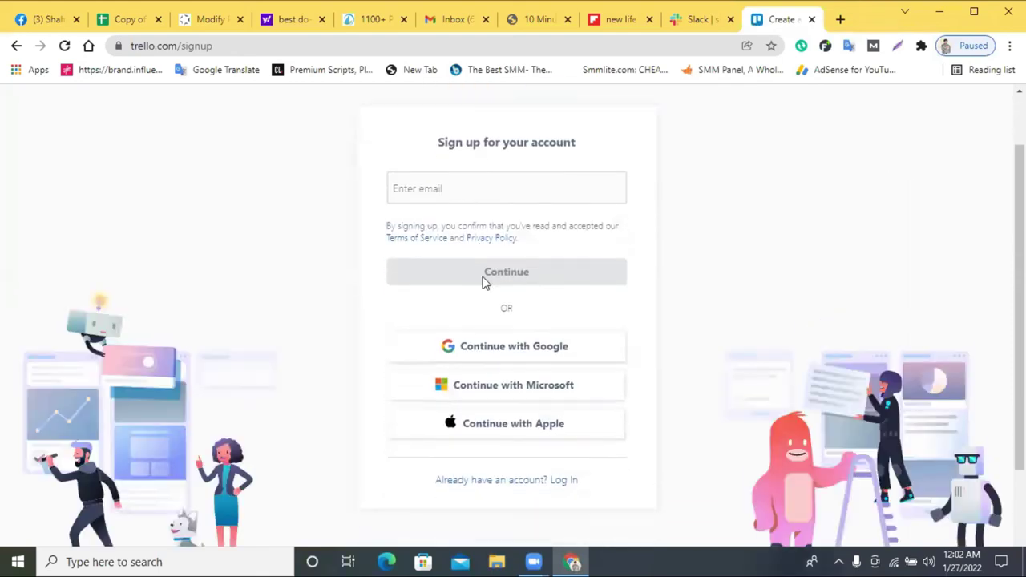
click(491, 351)
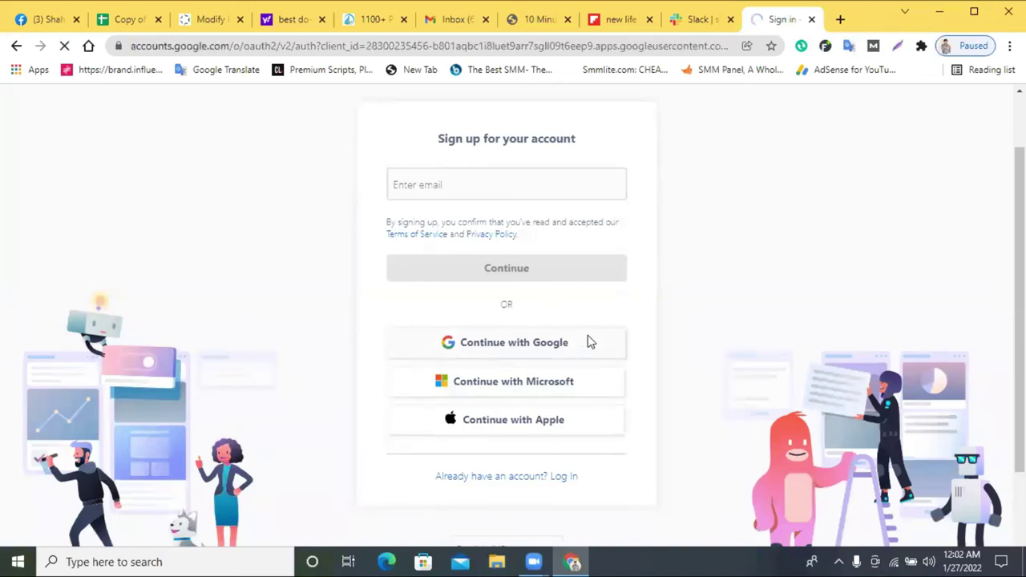
click(482, 355)
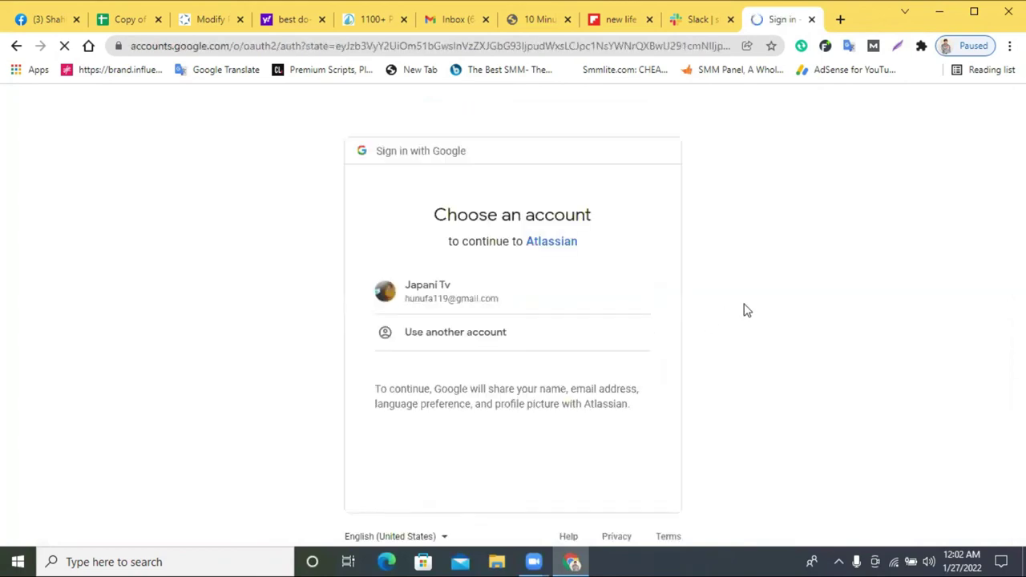
click(478, 311)
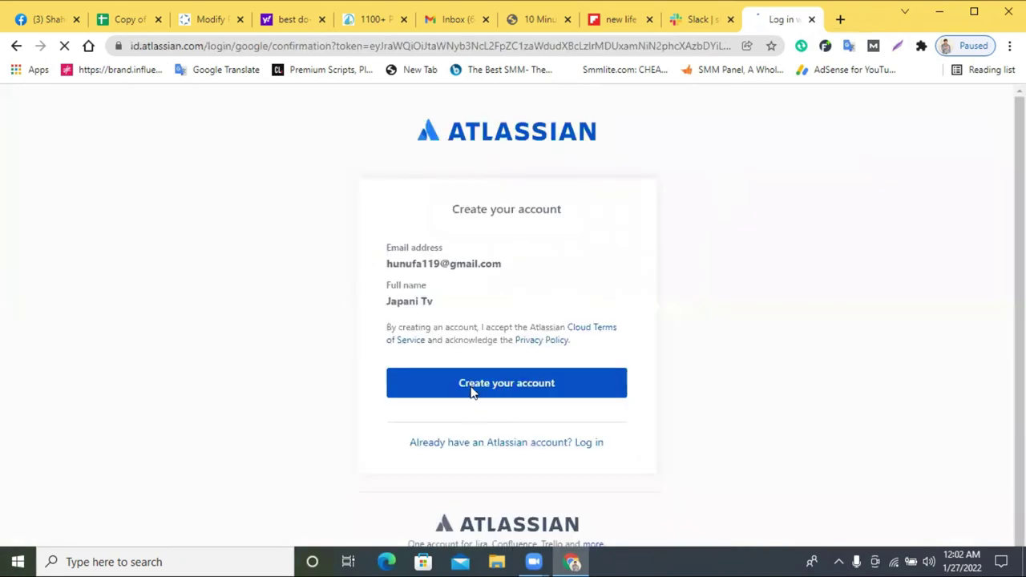
click(473, 388)
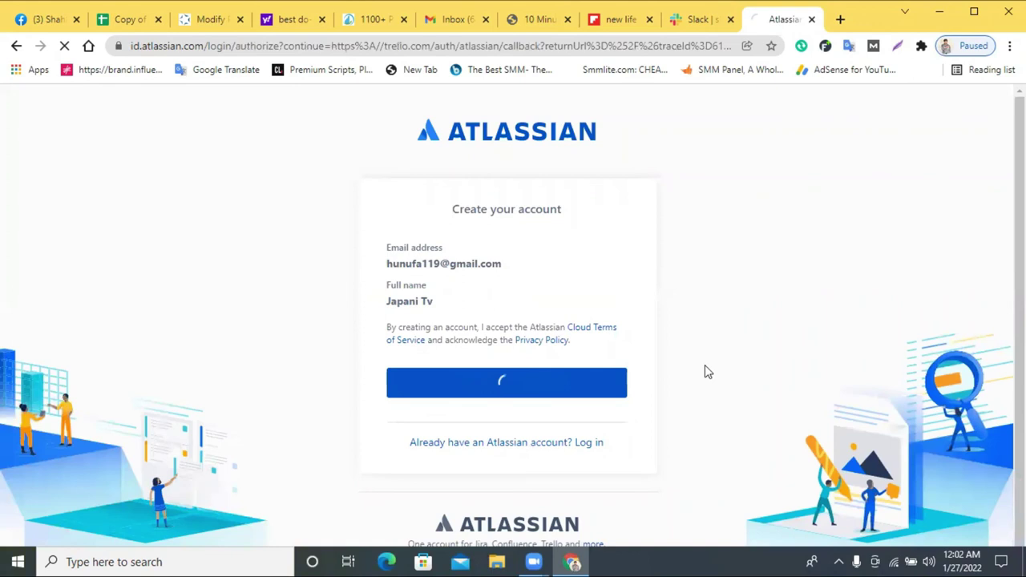
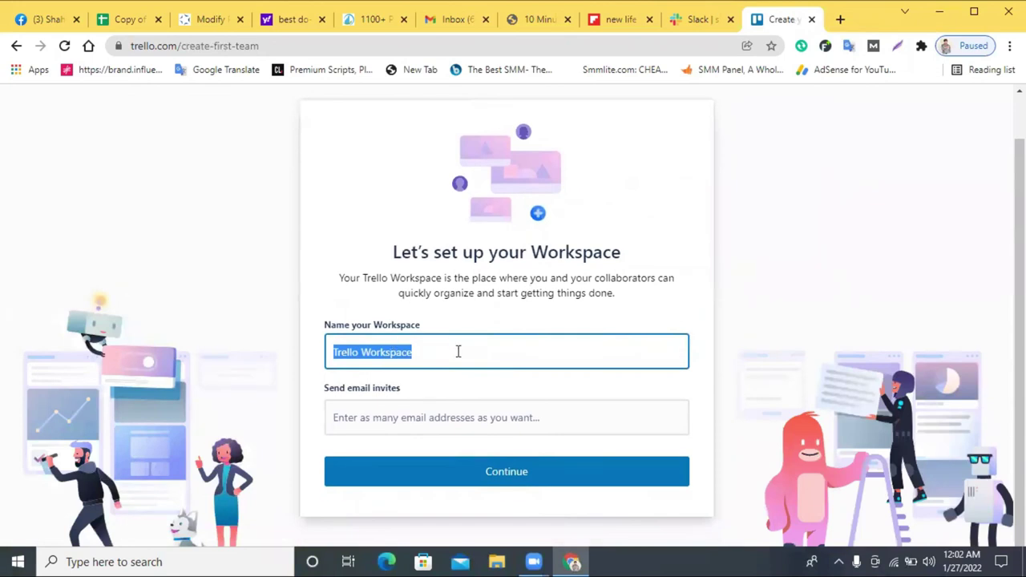
- Copy 'New Life Learning Institute' from Slack's #shipments and paste it as the Trello workspace name
right_click(458, 351)
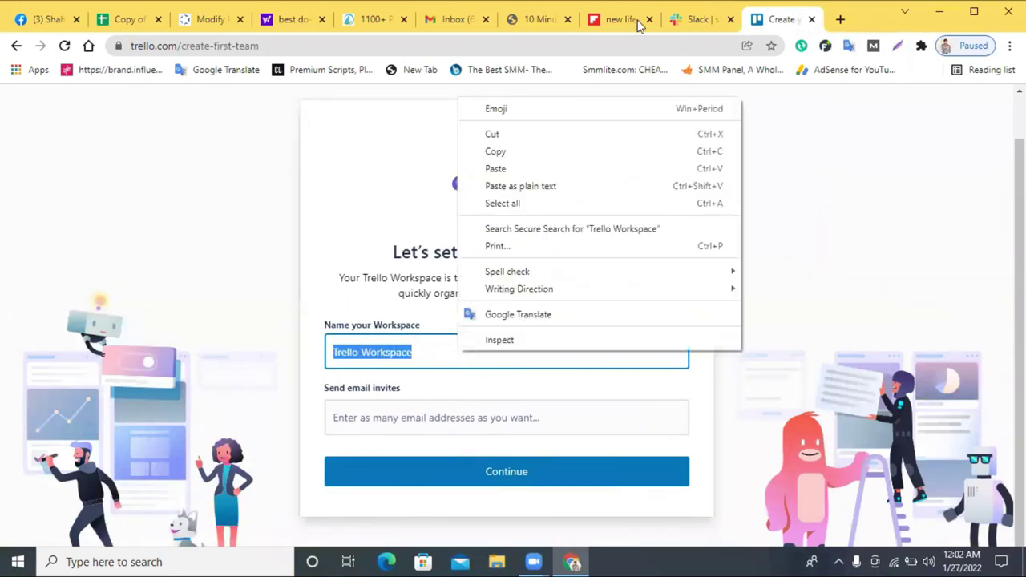
click(700, 18)
scroll(363, 249, up, 2)
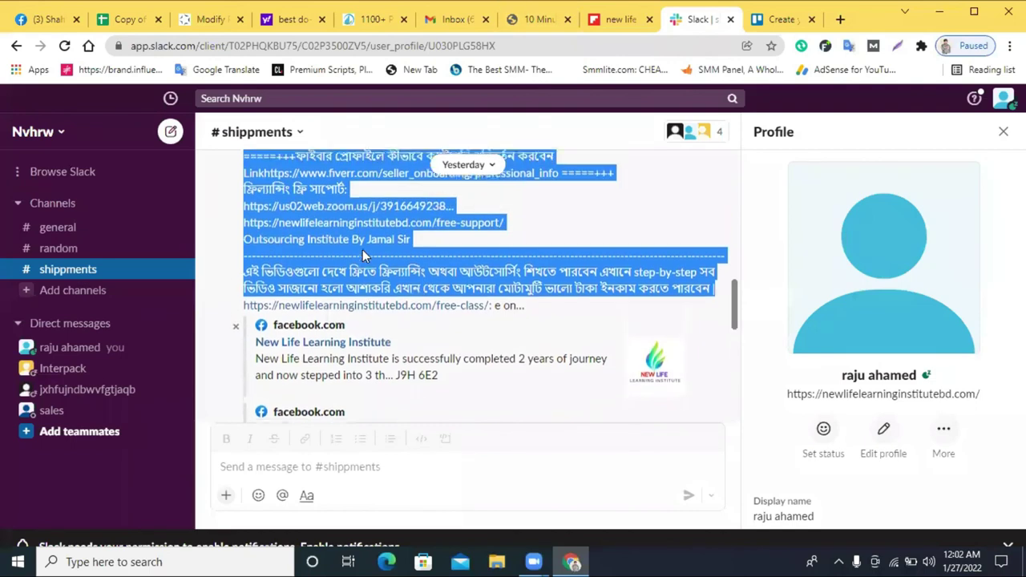
drag(395, 345, 264, 346)
key(ctrl+c)
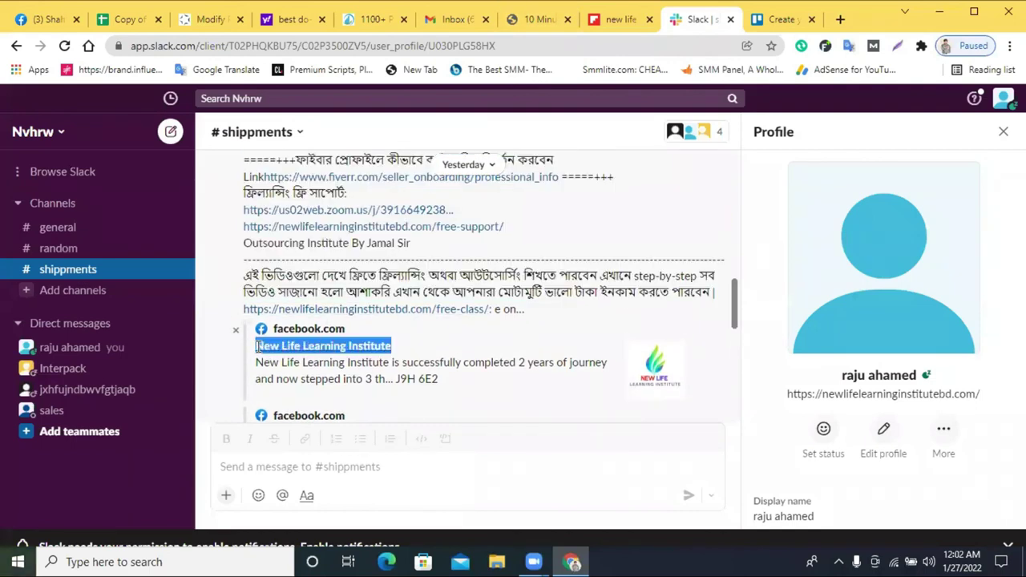
click(779, 19)
key(ctrl+v)
click(399, 419)
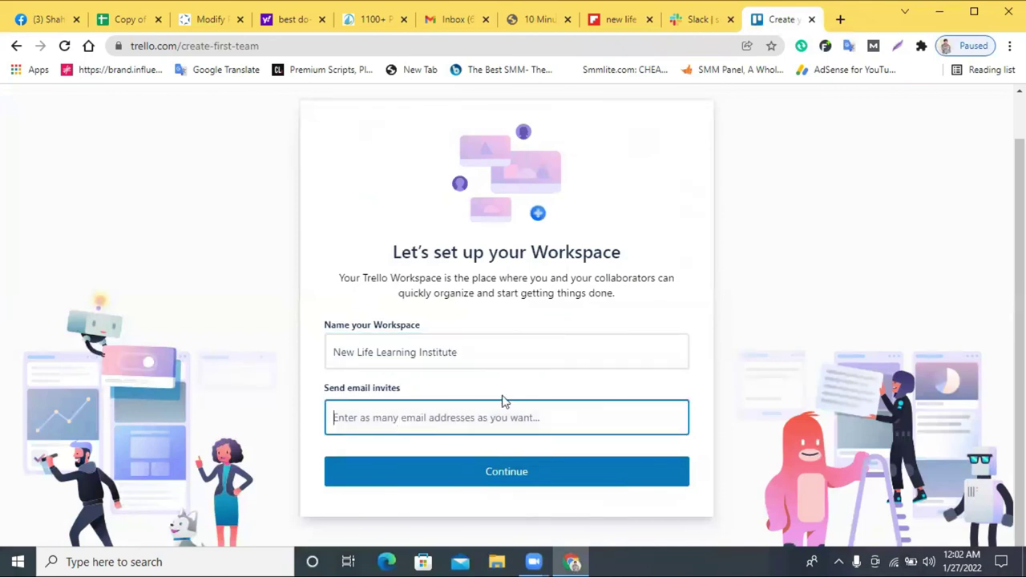
- Continue the workspace setup and start the 30-day Premium free trial
click(488, 473)
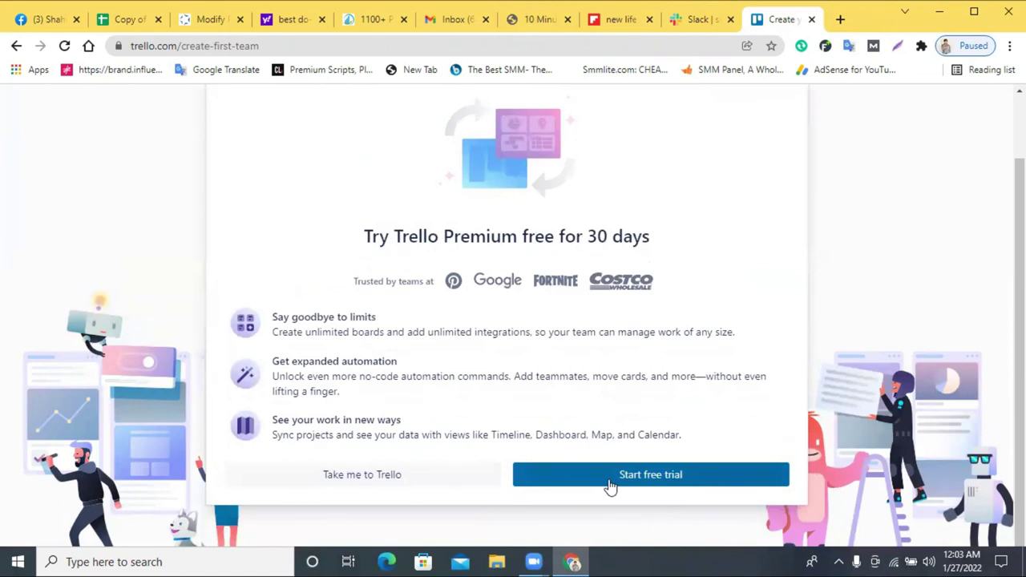
click(610, 481)
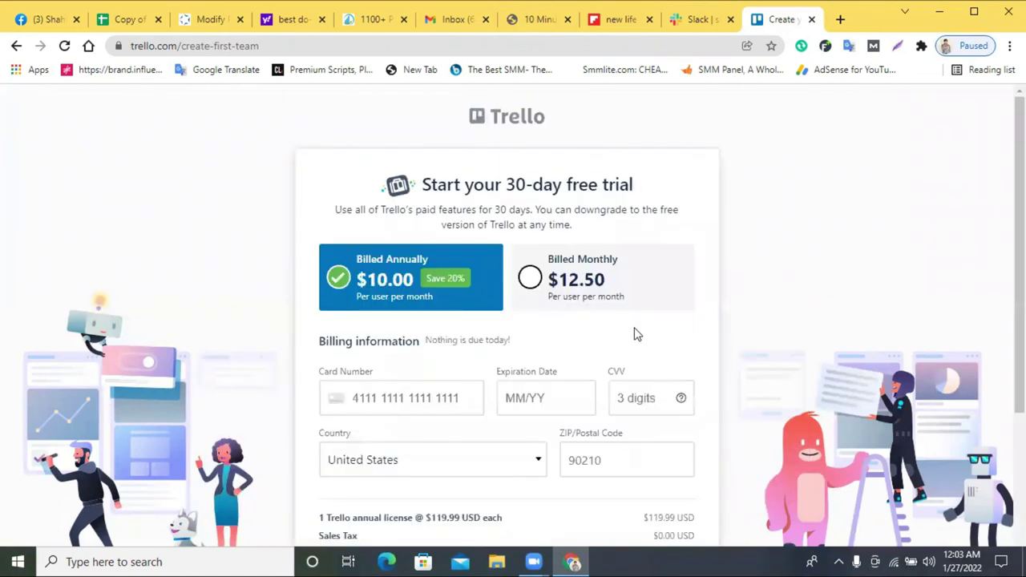
scroll(589, 329, down, 3)
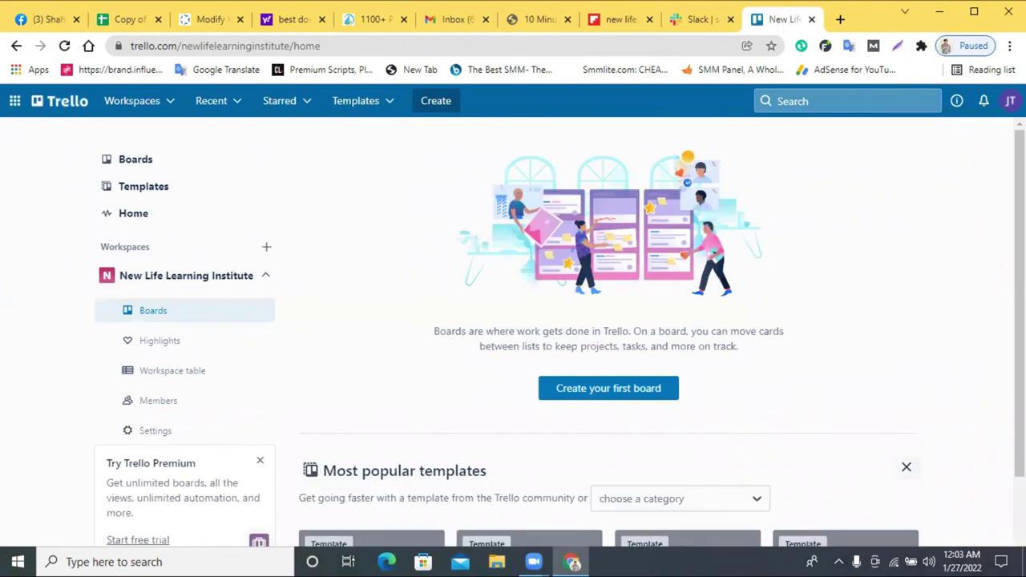
- From the JT avatar menu, look at Add another account, then open account Settings
click(1011, 100)
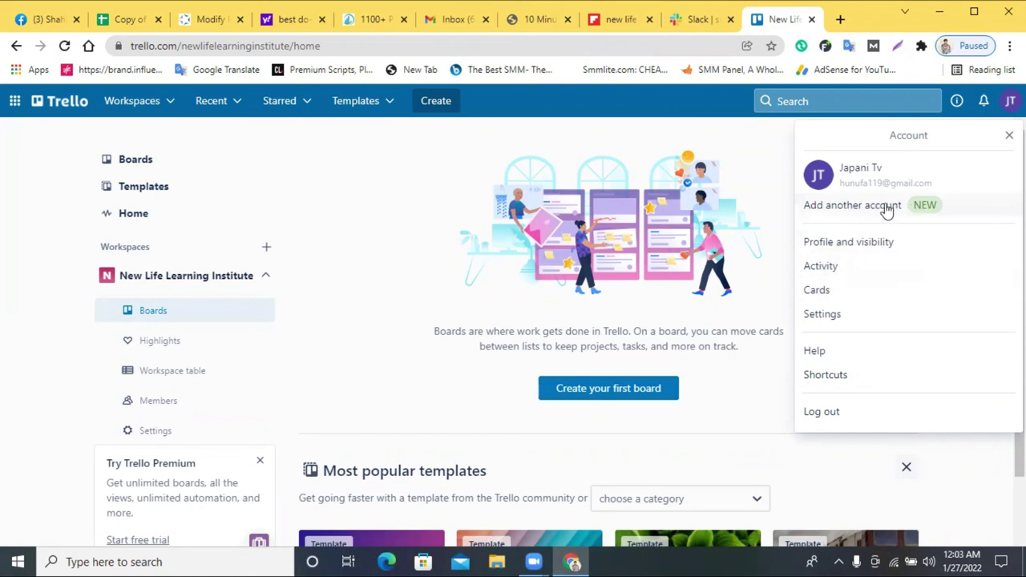
click(888, 209)
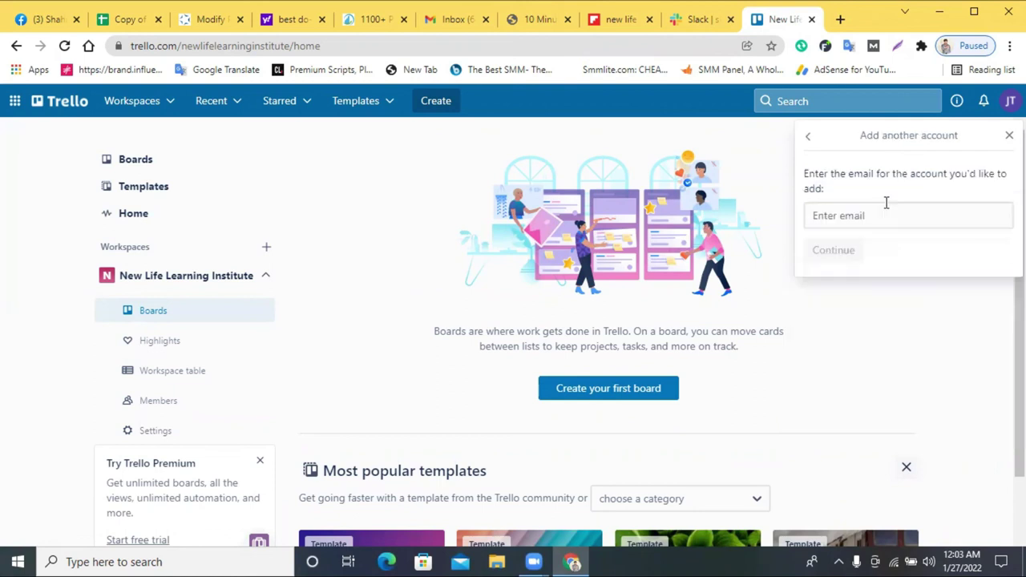
click(807, 138)
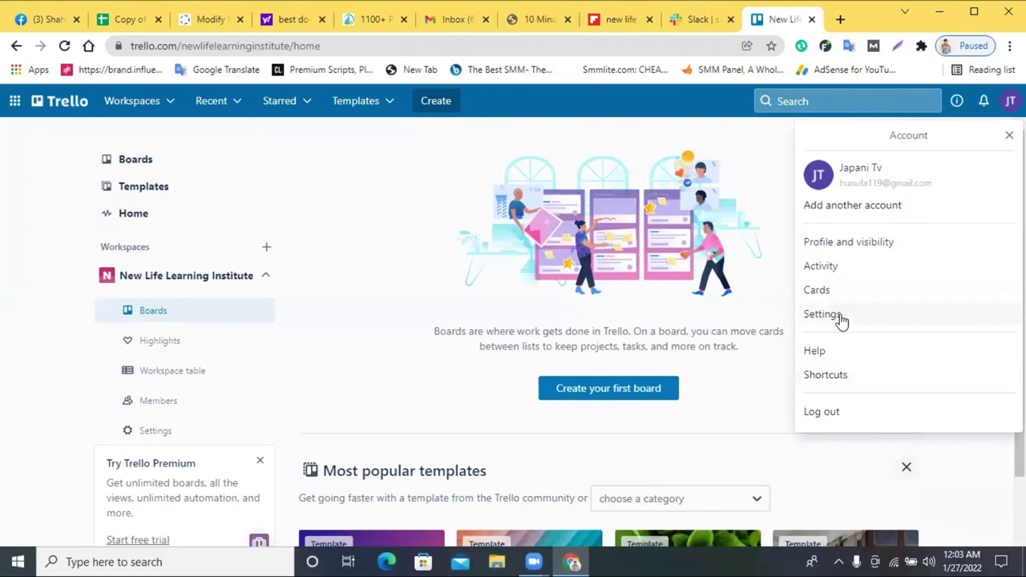
click(838, 316)
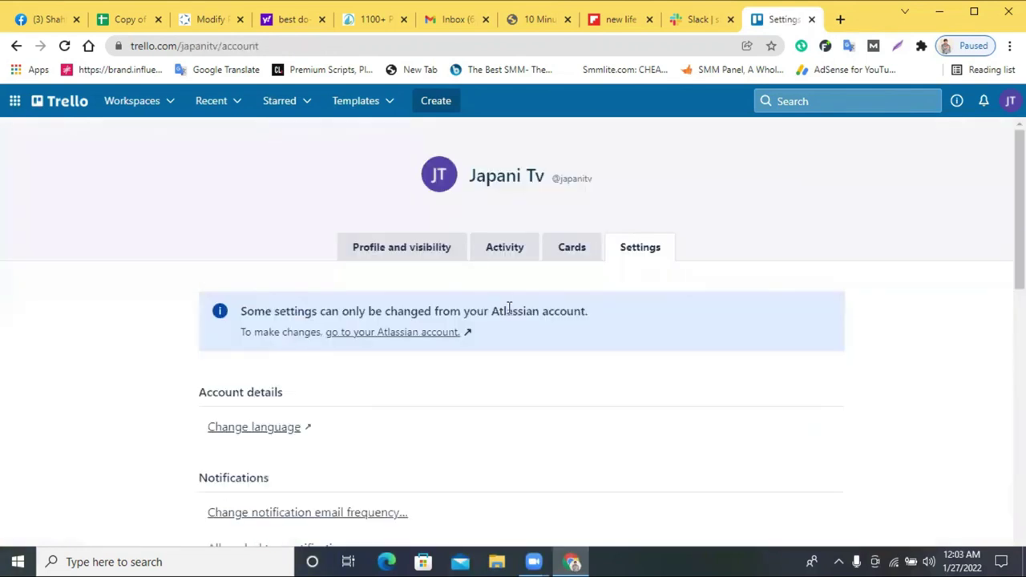
- Scroll through the account settings page and view the Cards tab
scroll(526, 307, down, 2)
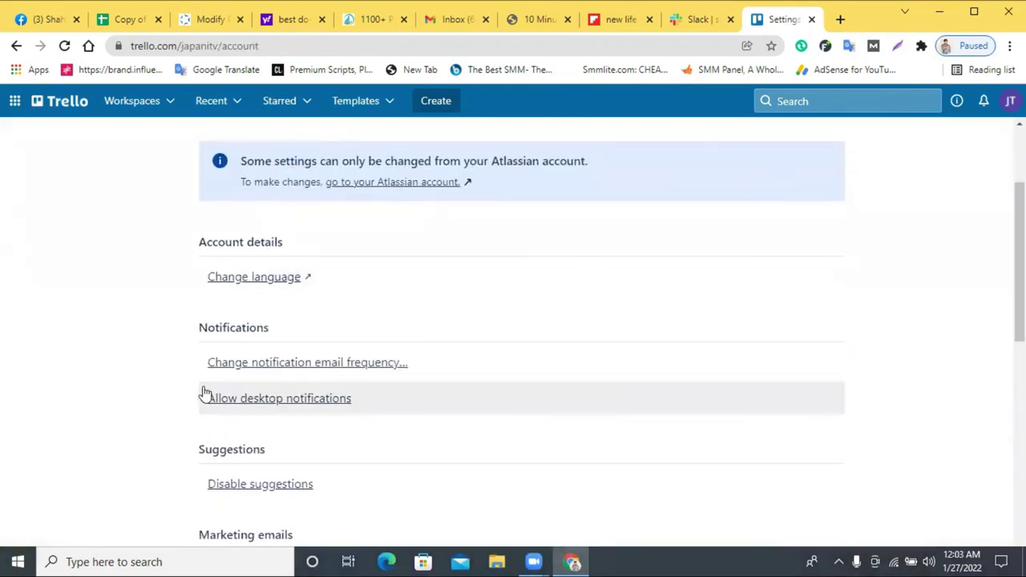
scroll(282, 409, down, 2)
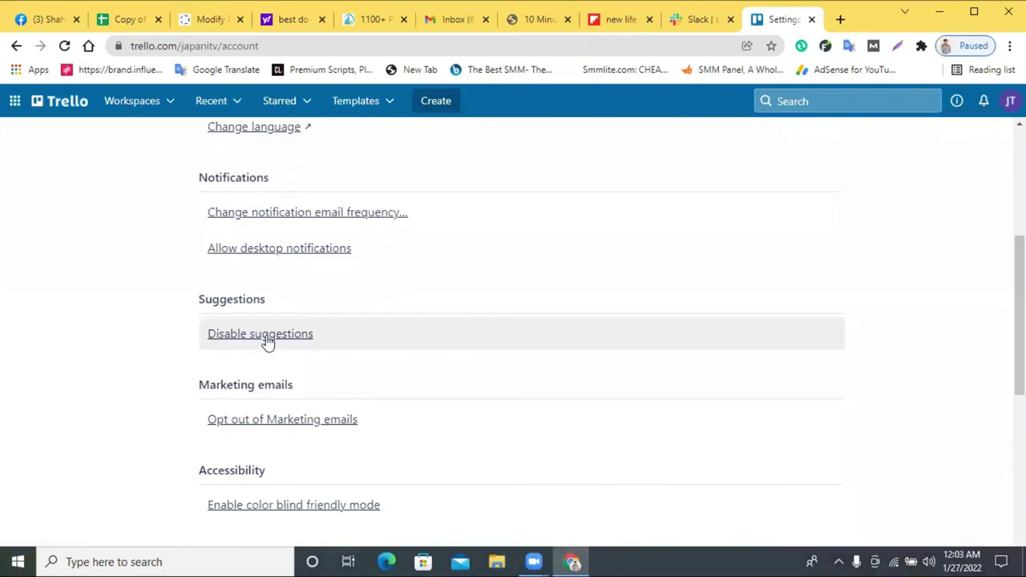
scroll(329, 345, down, 2)
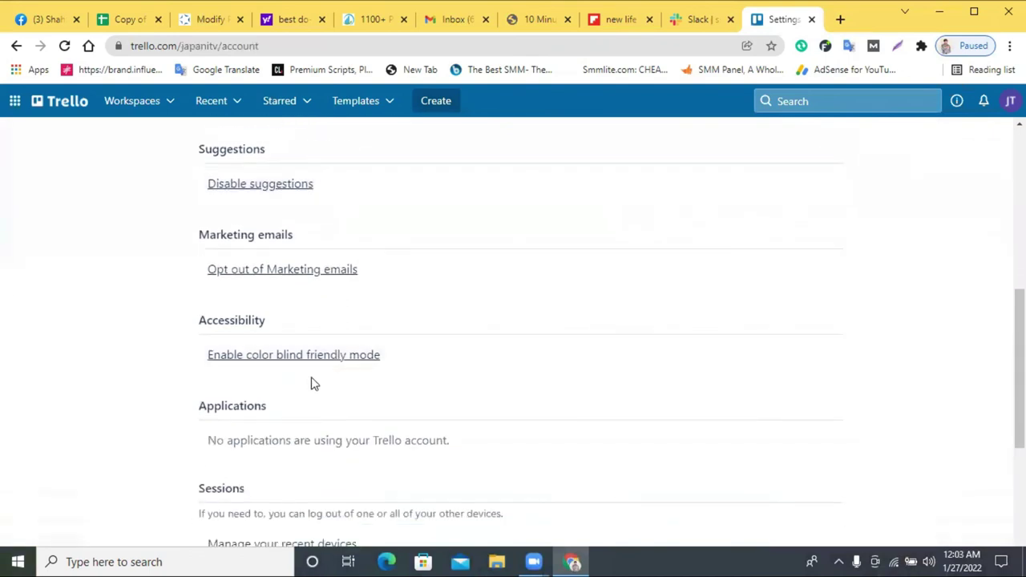
scroll(411, 354, down, 3)
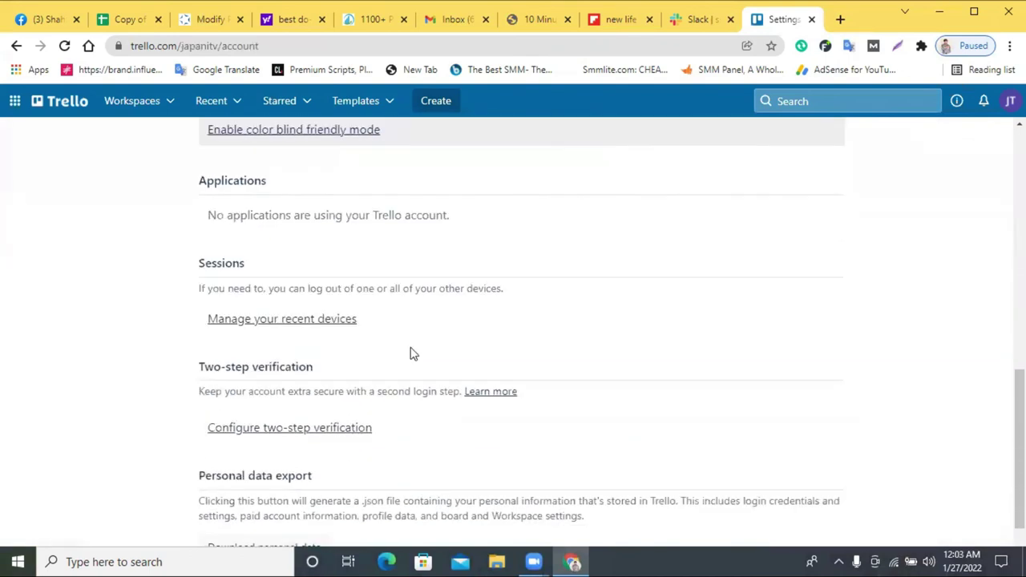
scroll(412, 351, down, 1)
scroll(417, 354, up, 9)
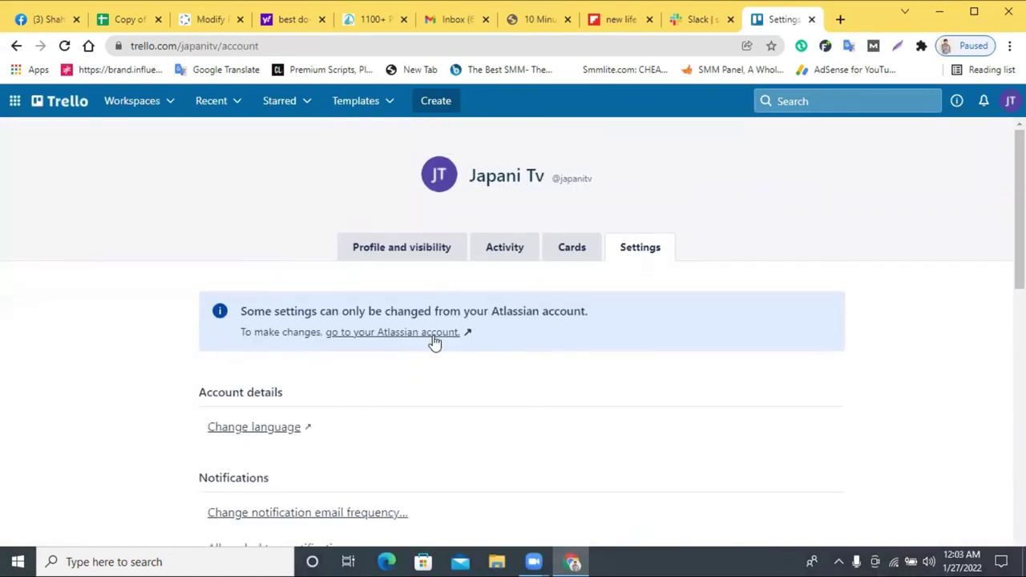
scroll(474, 370, down, 1)
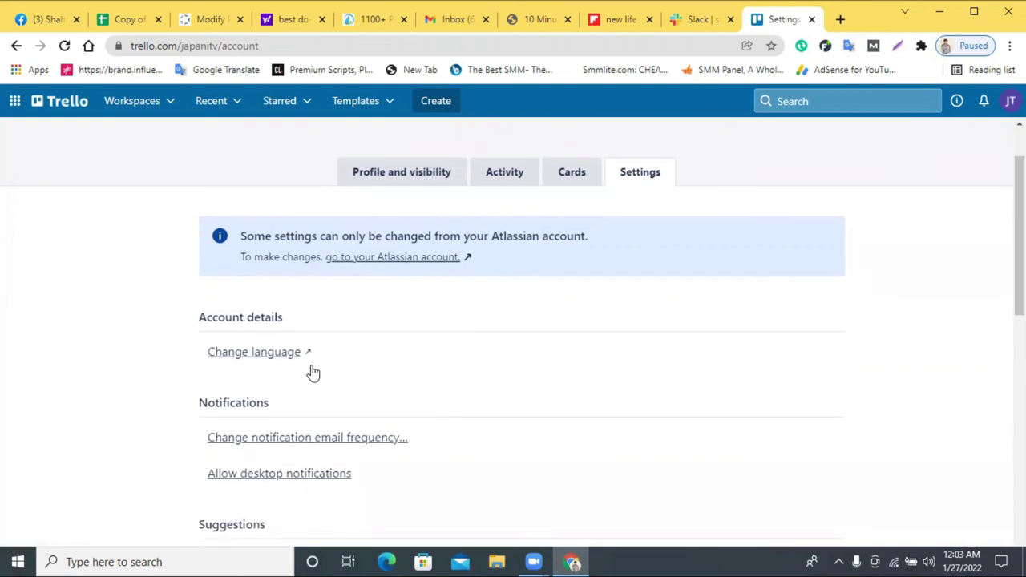
scroll(317, 354, up, 1)
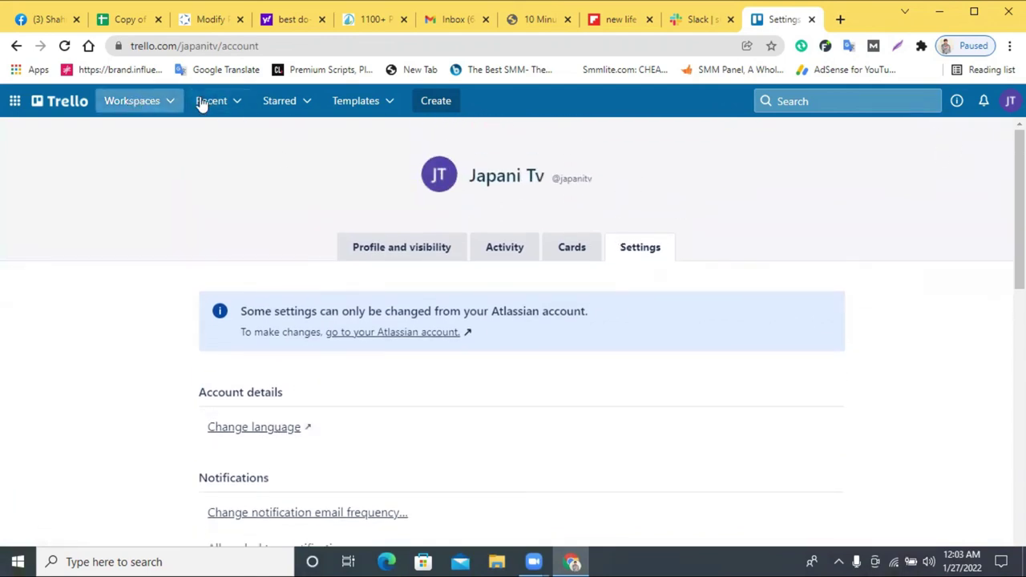
click(584, 247)
- Paste 'New Life Learning Institute' into the Bio under Profile and visibility
click(406, 262)
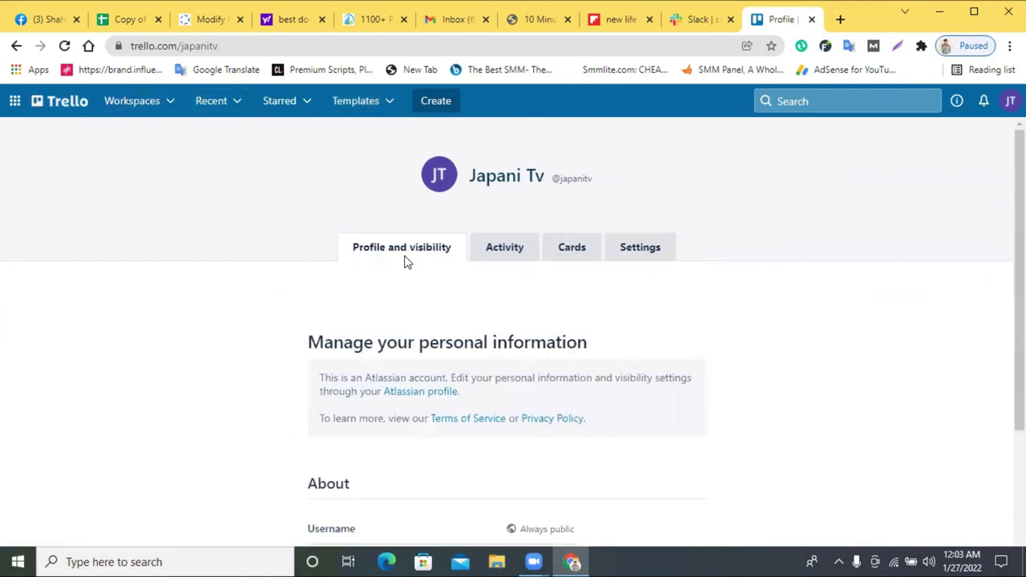
scroll(506, 278, down, 3)
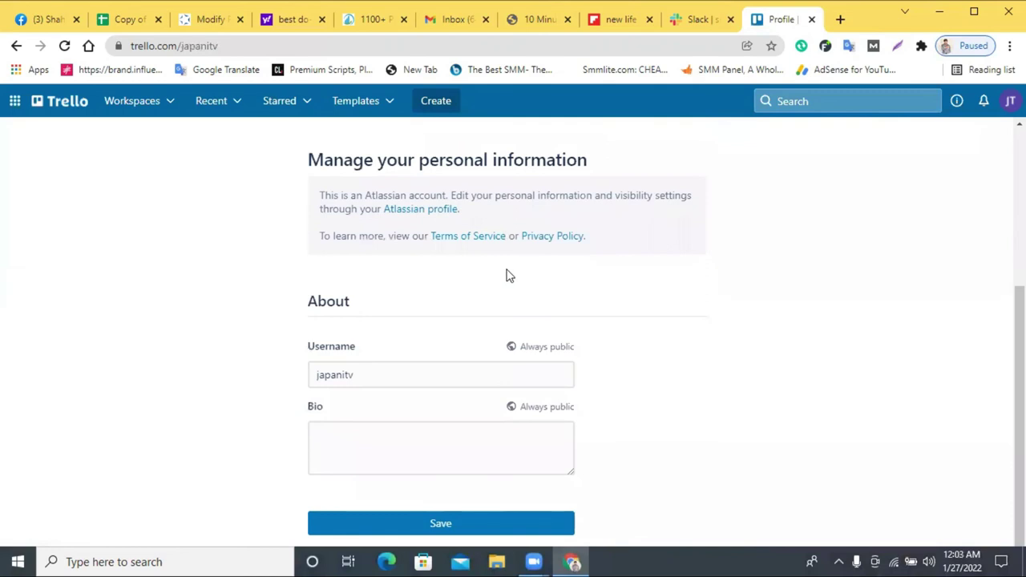
right_click(392, 433)
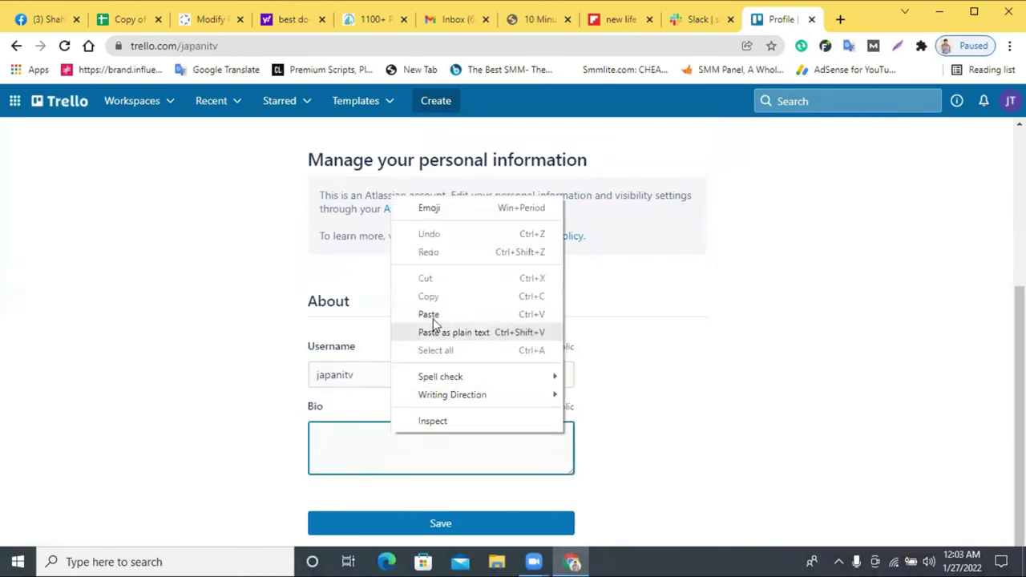
click(438, 315)
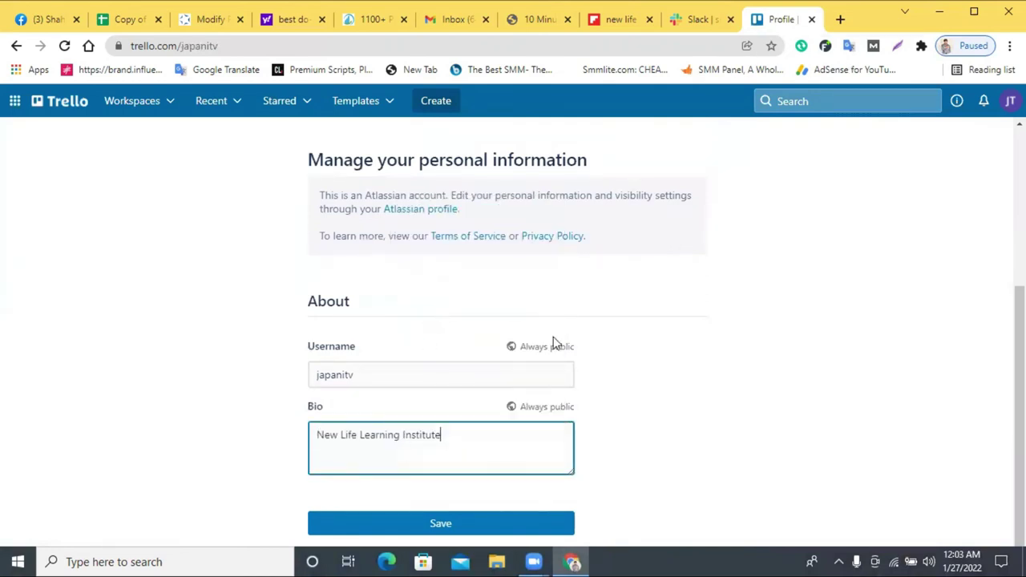
click(394, 439)
- In a new tab, search the pasted institute name and load its Facebook page
click(840, 20)
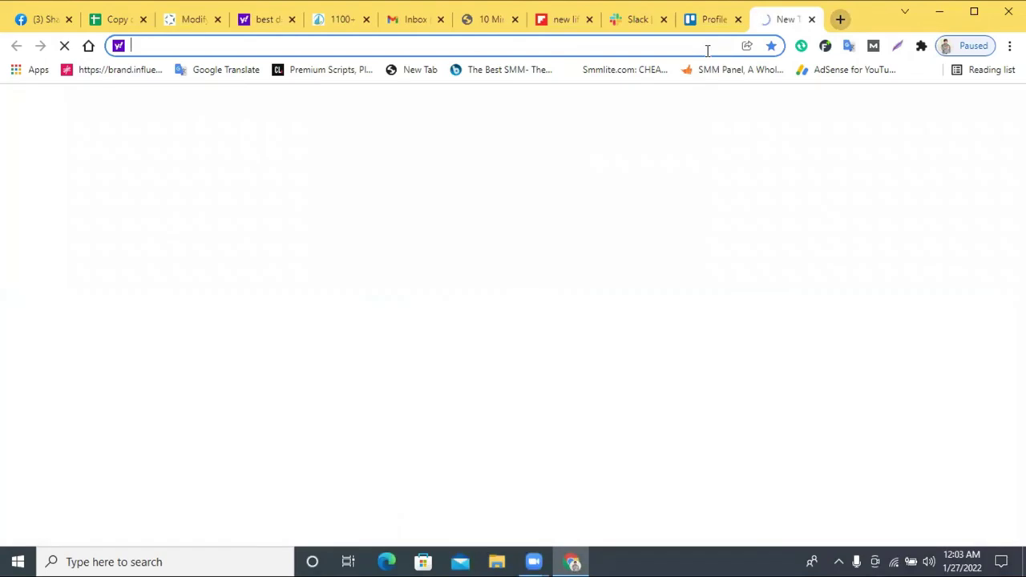
right_click(708, 47)
click(766, 155)
key(Down)
key(Down)
key(Down)
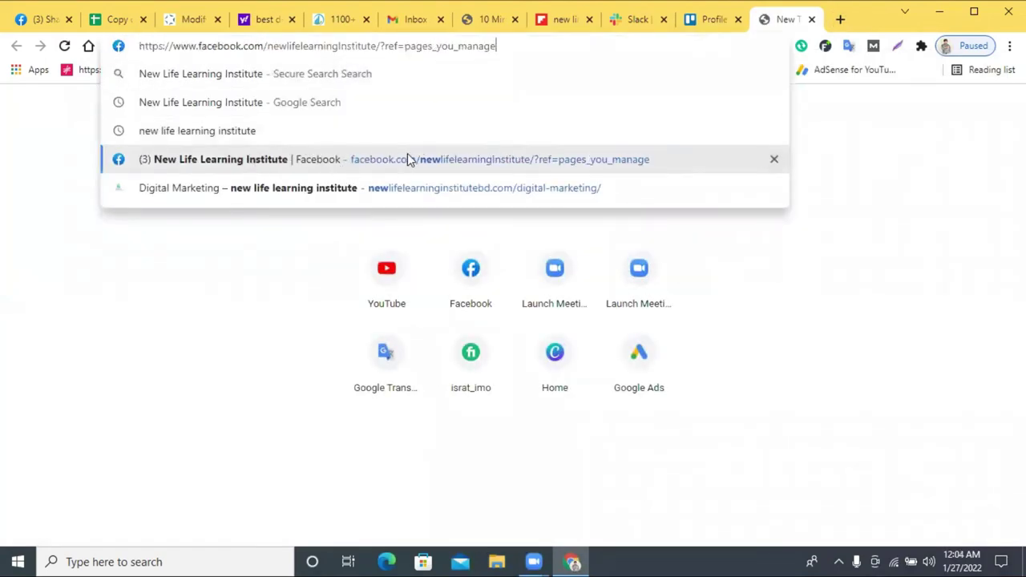
key(Return)
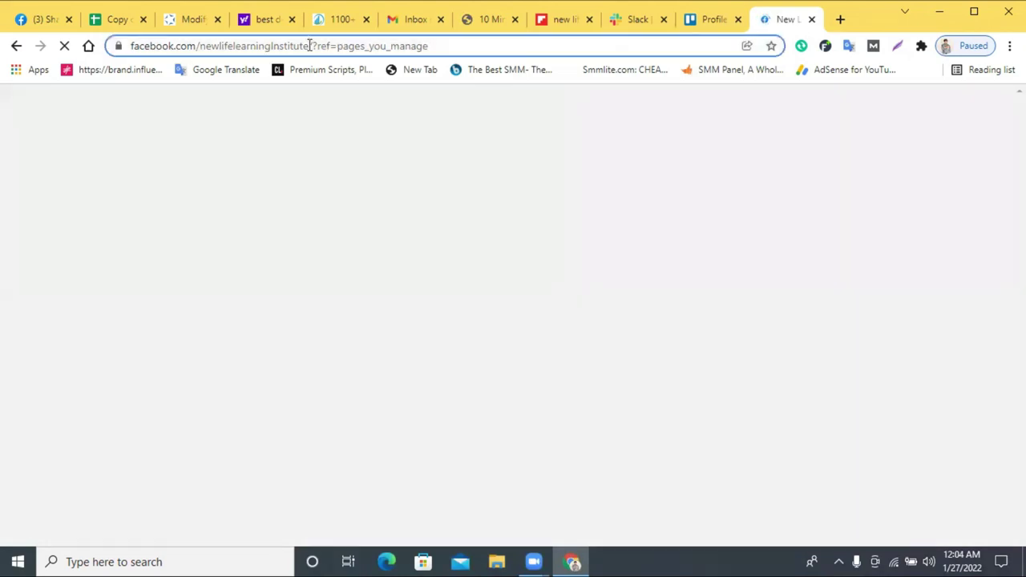
click(314, 45)
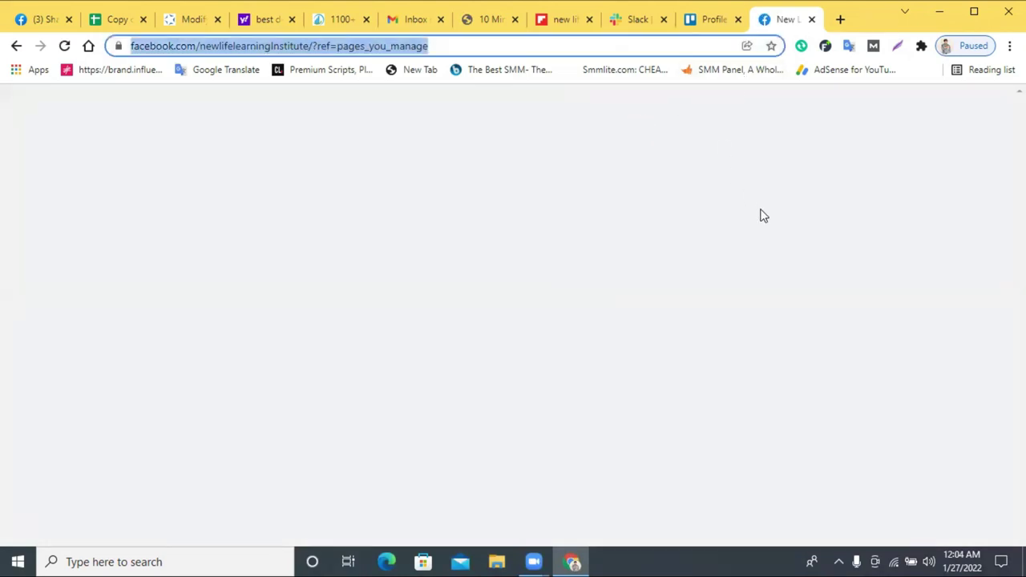
- Select the page's website link in its info and return to the Trello profile
scroll(513, 321, down, 5)
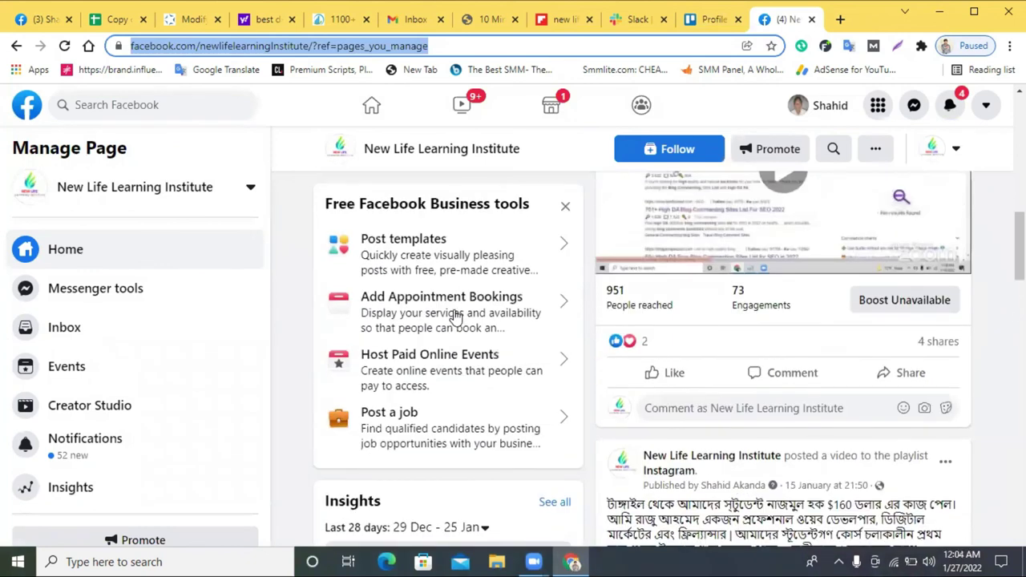
scroll(453, 316, down, 5)
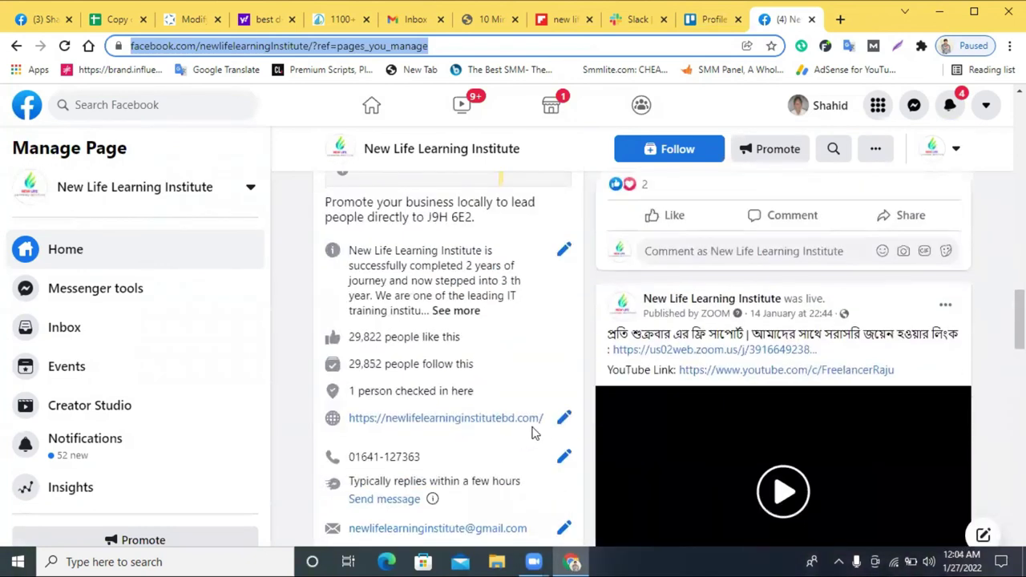
click(548, 423)
drag(548, 424, 349, 418)
key(ctrl+c)
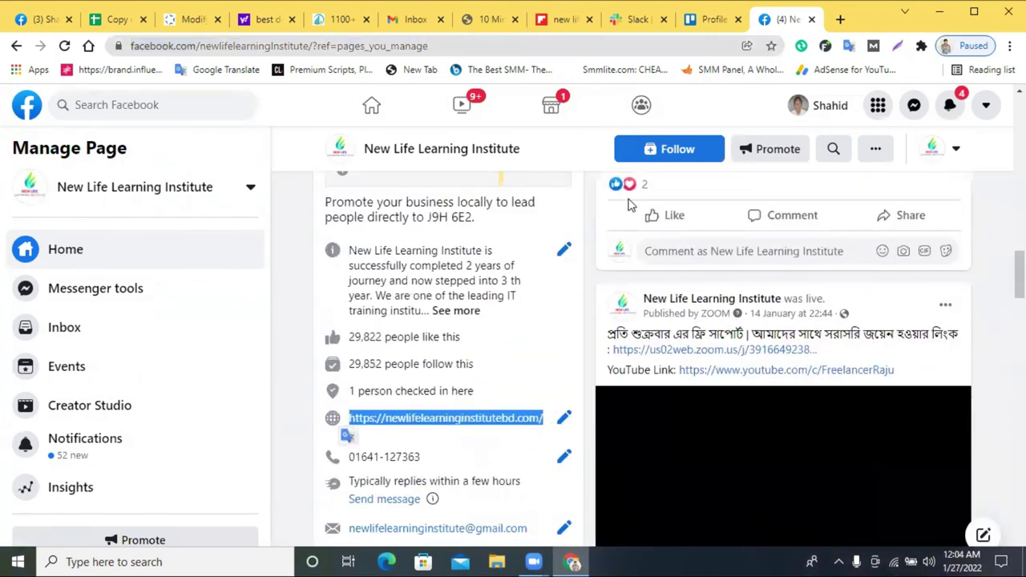
click(688, 22)
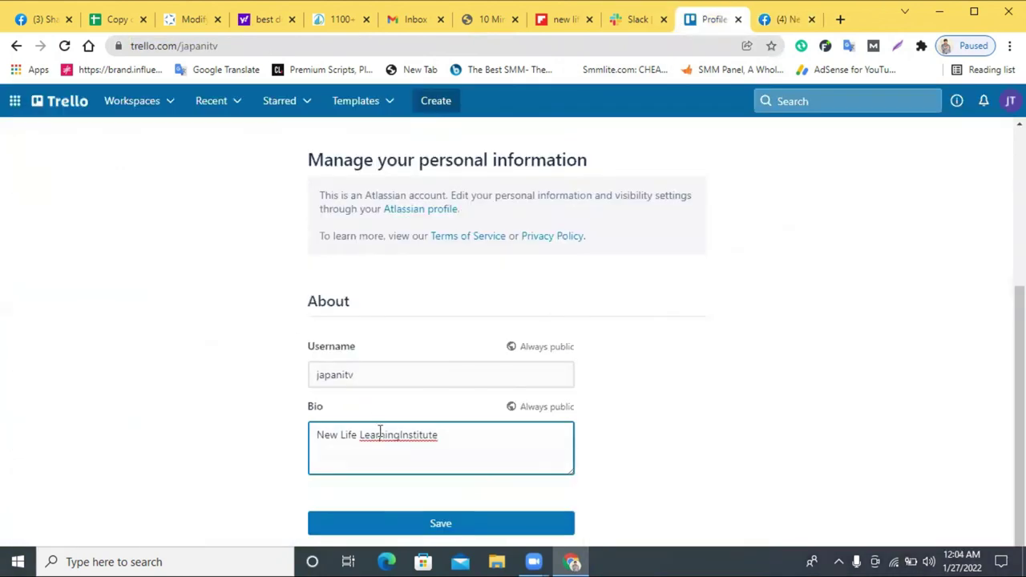
triple_click(380, 433)
key(ctrl+v)
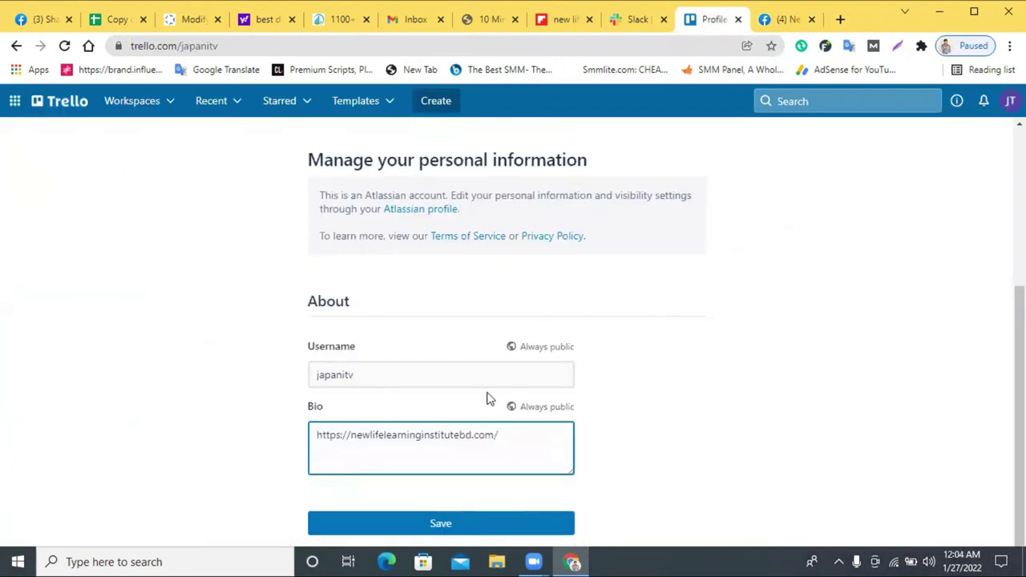
click(549, 521)
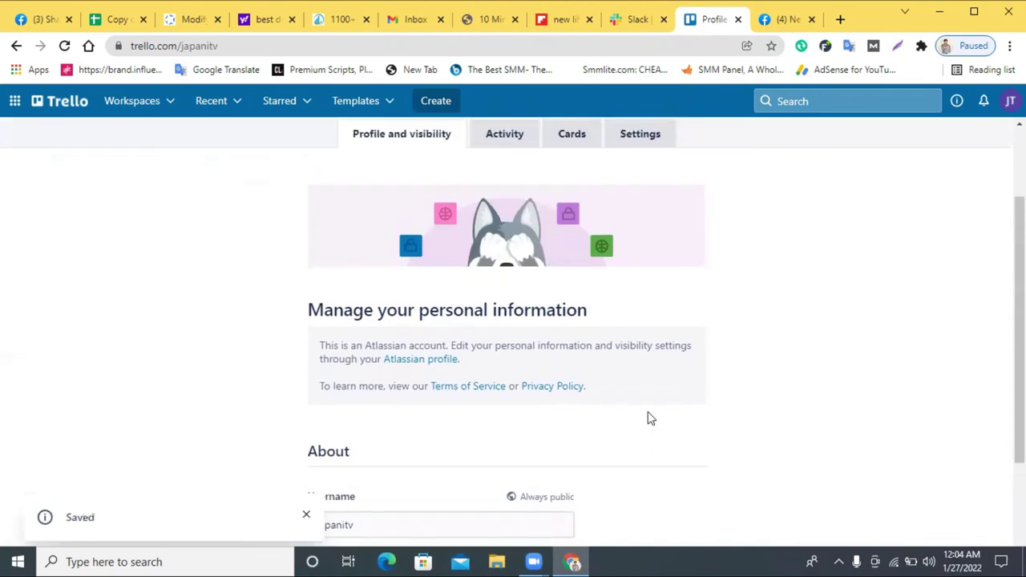
scroll(712, 309, up, 3)
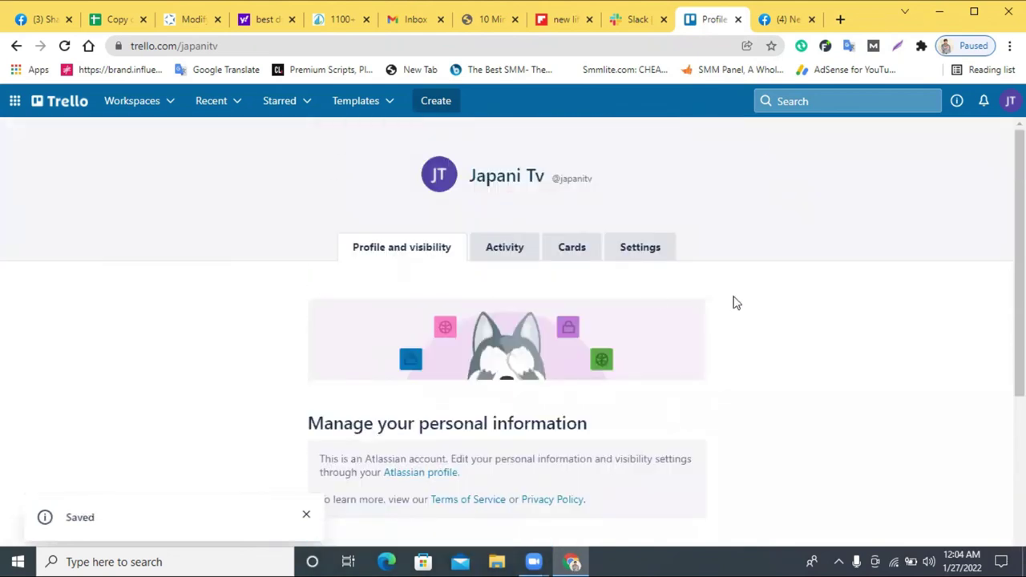
click(439, 102)
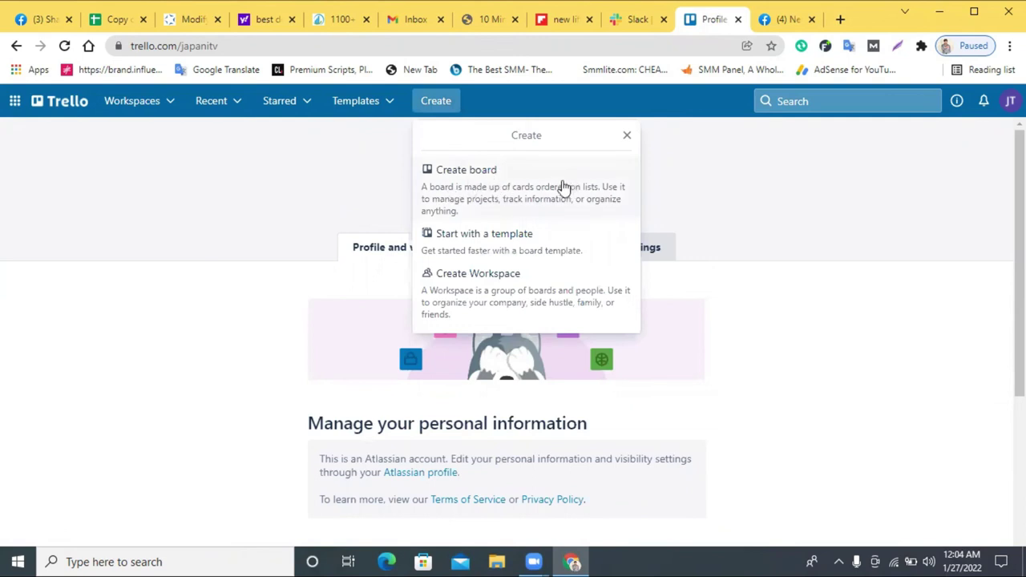
- Create a board titled 'new life learning institutebd' by trimming and spacing the pasted website link
click(503, 196)
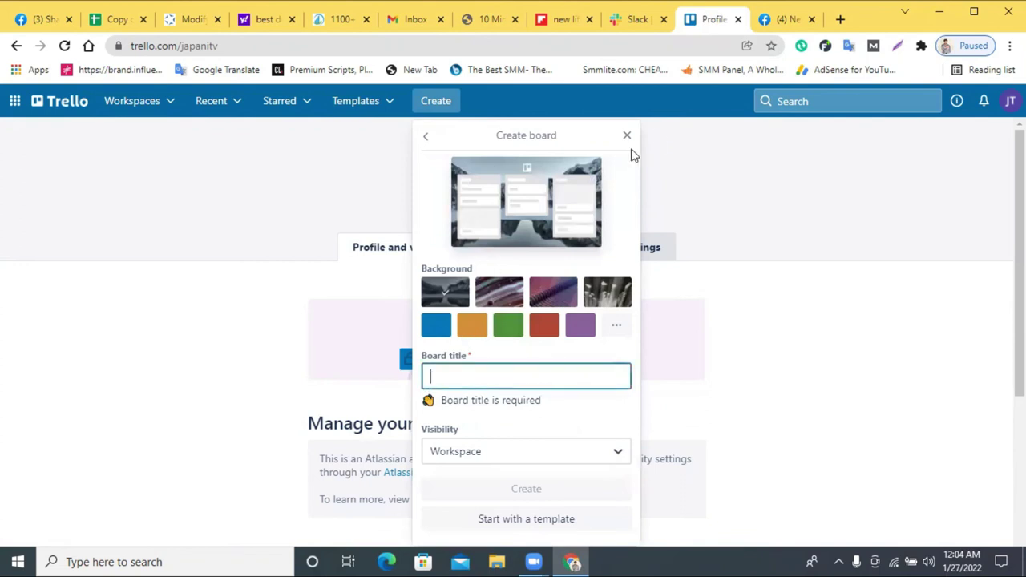
right_click(479, 373)
click(538, 256)
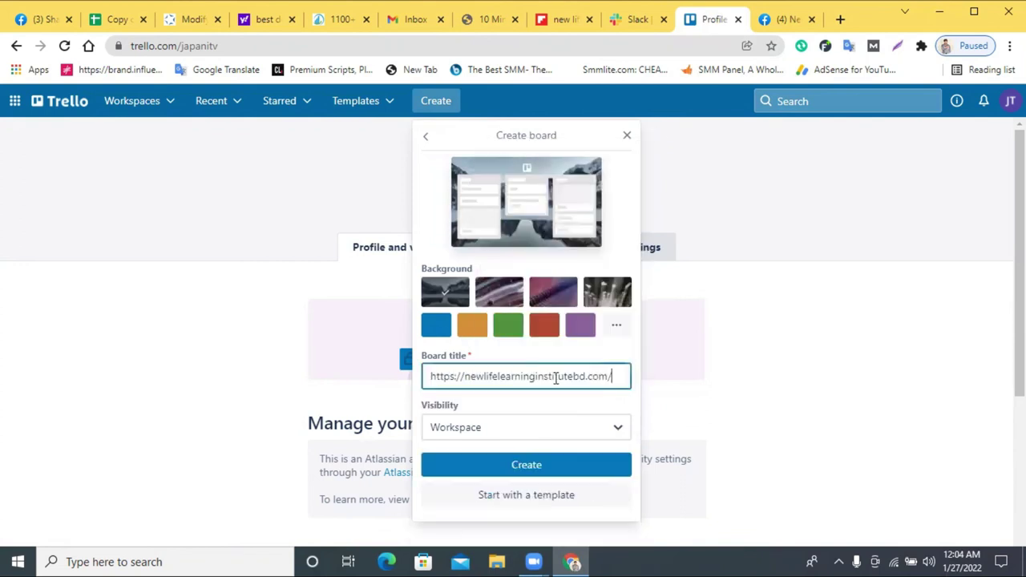
drag(612, 376, 586, 376)
key(BackSpace)
drag(446, 378, 425, 377)
key(BackSpace)
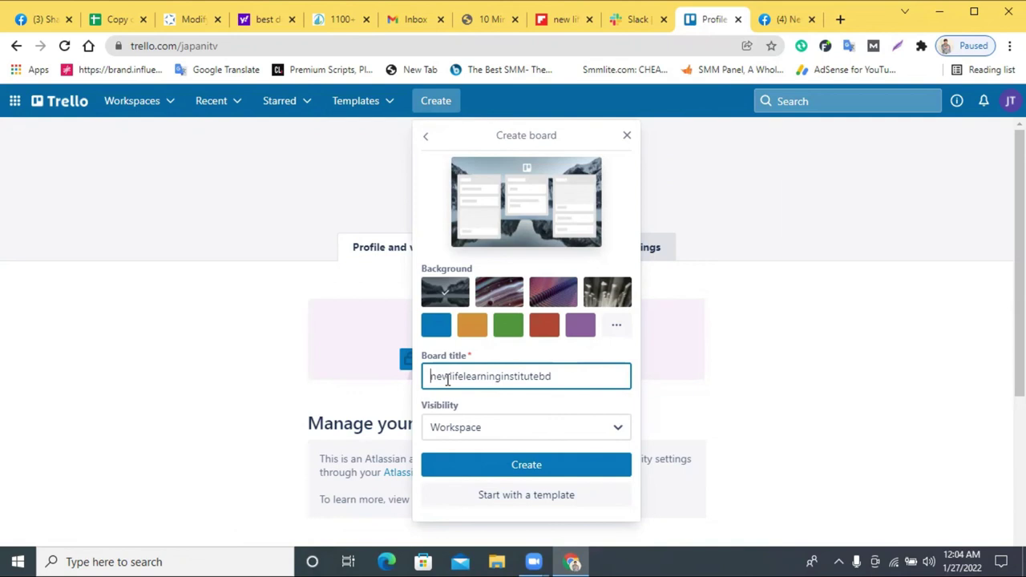
click(451, 374)
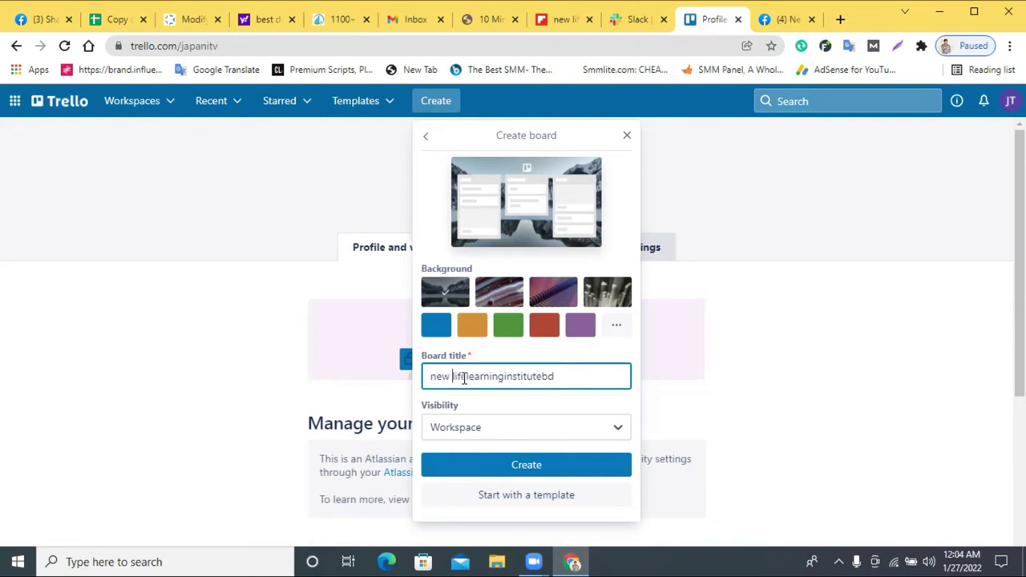
click(465, 376)
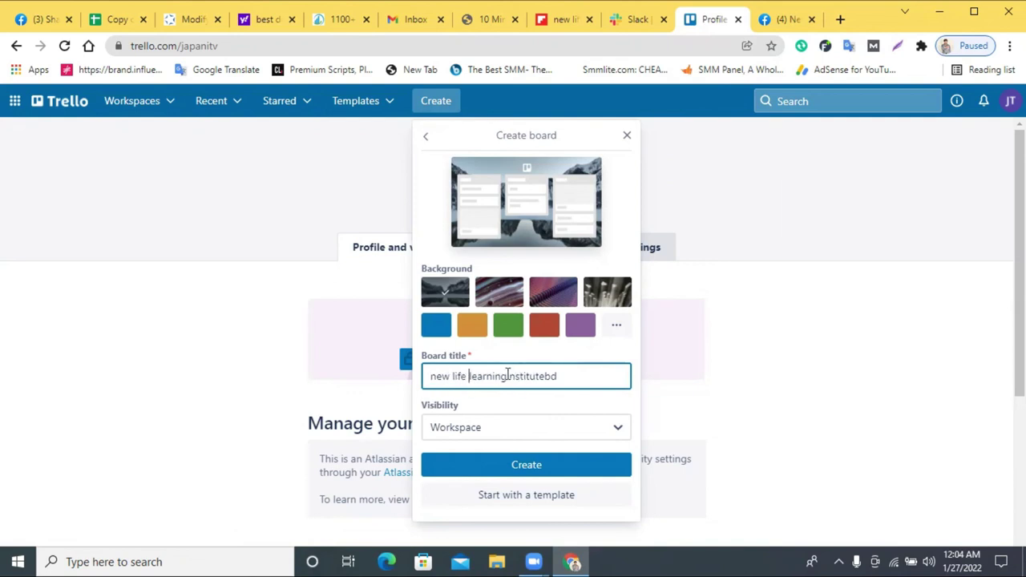
click(507, 376)
click(522, 469)
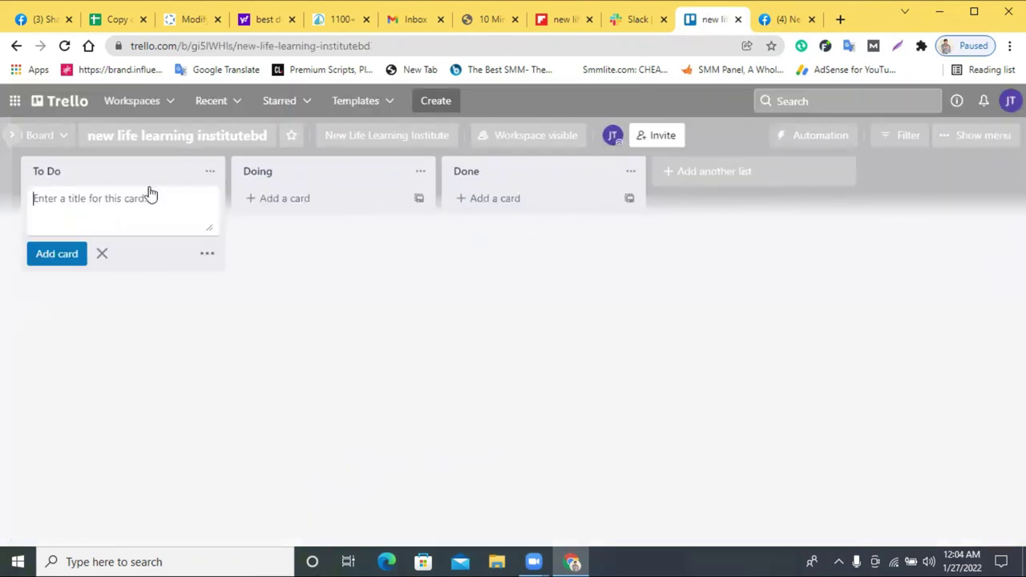
- Draft a To Do card with the website link, then copy the Bengali announcement from Slack
right_click(90, 199)
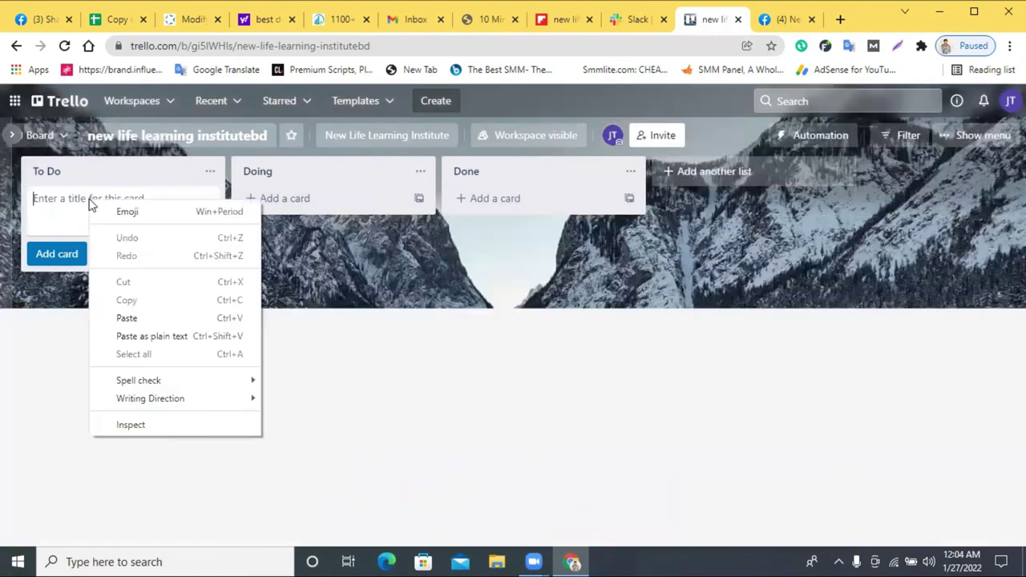
click(131, 317)
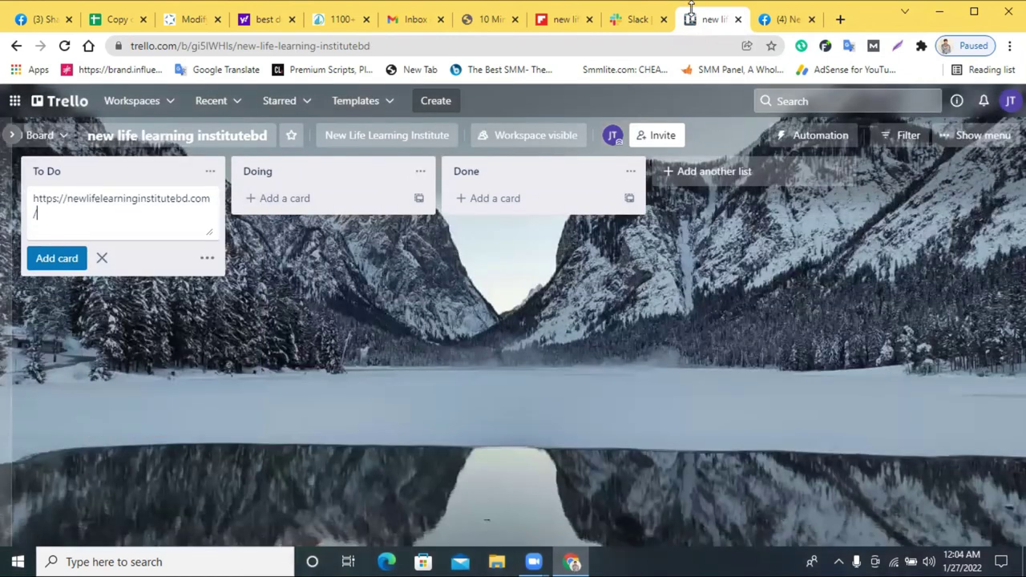
click(623, 19)
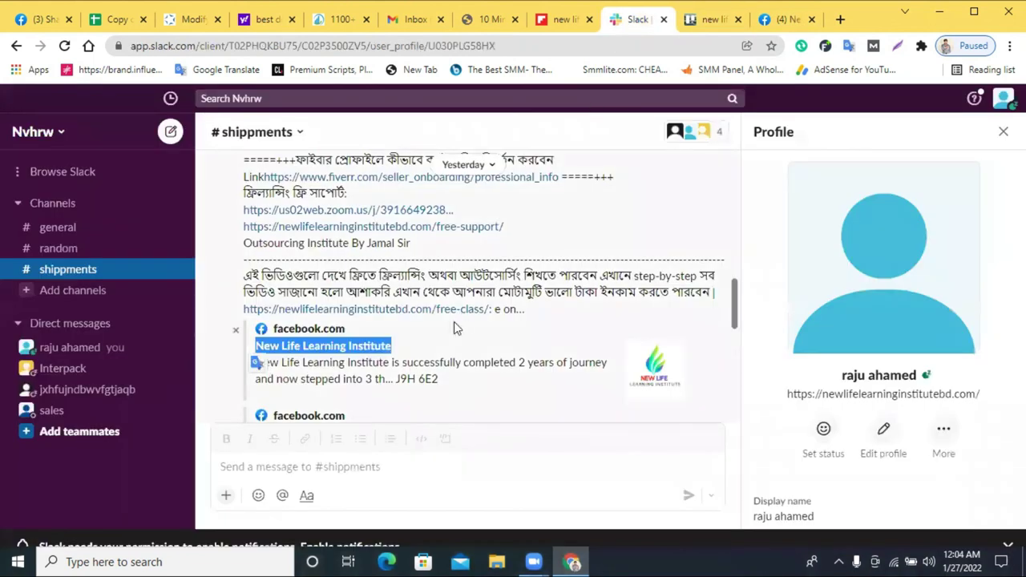
scroll(395, 294, up, 5)
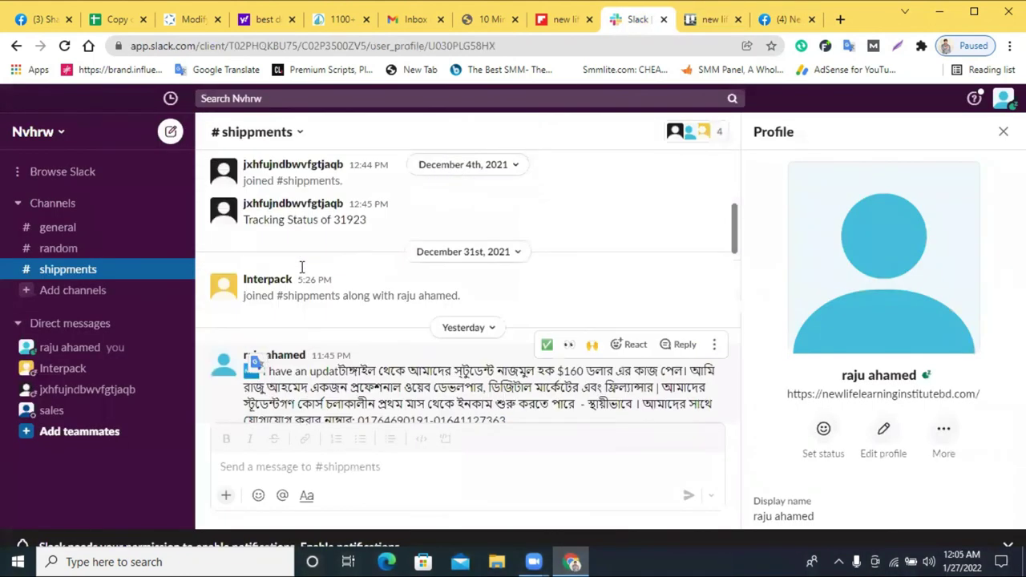
drag(341, 297, 490, 323)
right_click(490, 320)
click(527, 331)
- Add two To Do cards carrying the copied Bengali student-earnings announcement
click(706, 20)
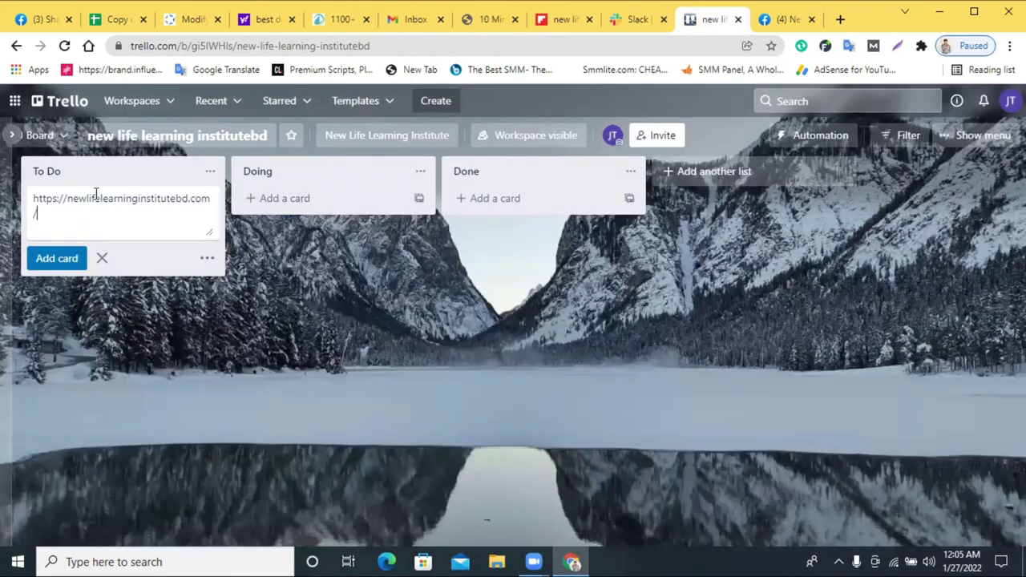
key(ctrl+a)
key(ctrl+v)
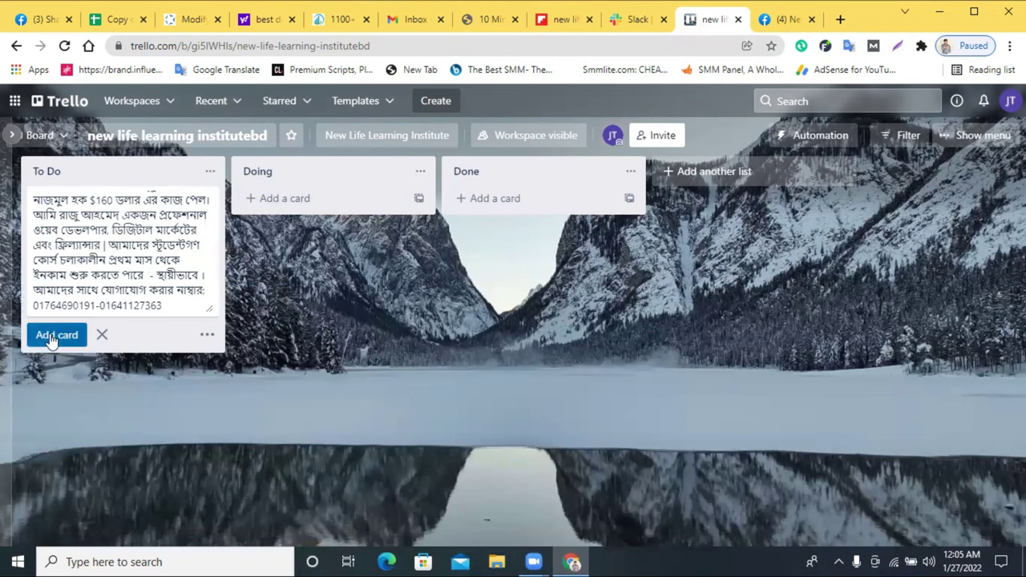
click(49, 333)
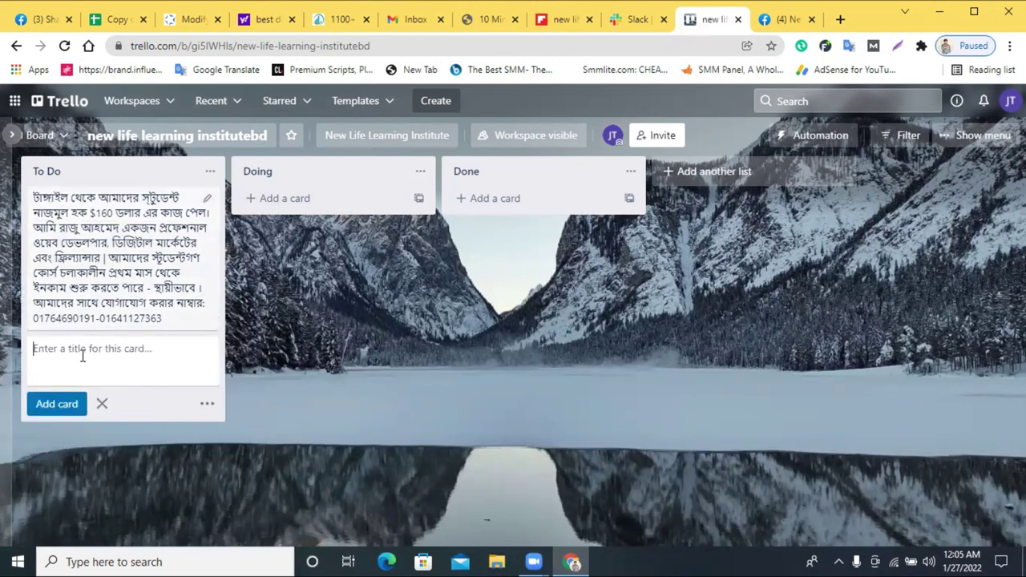
right_click(80, 350)
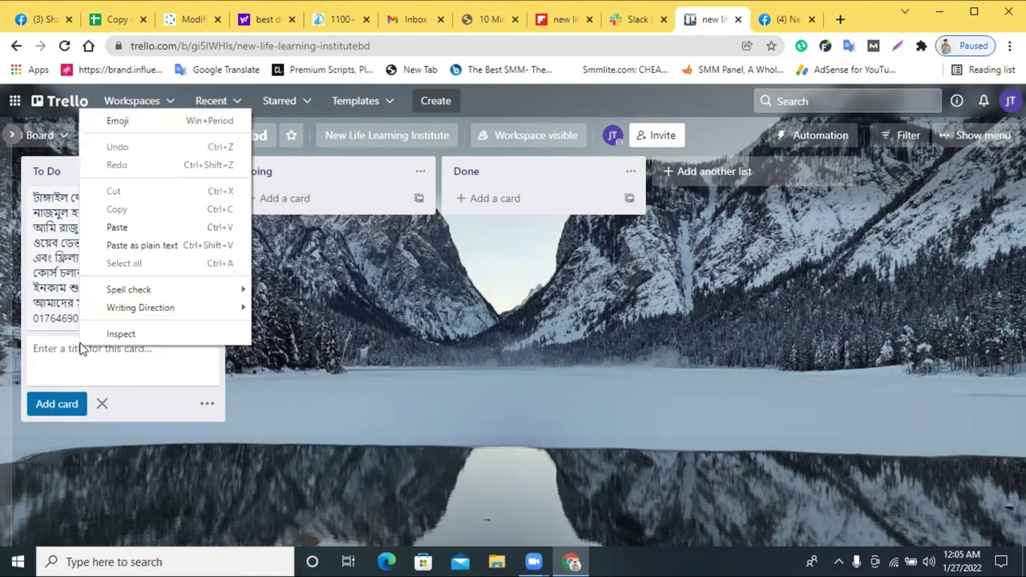
click(117, 227)
click(72, 483)
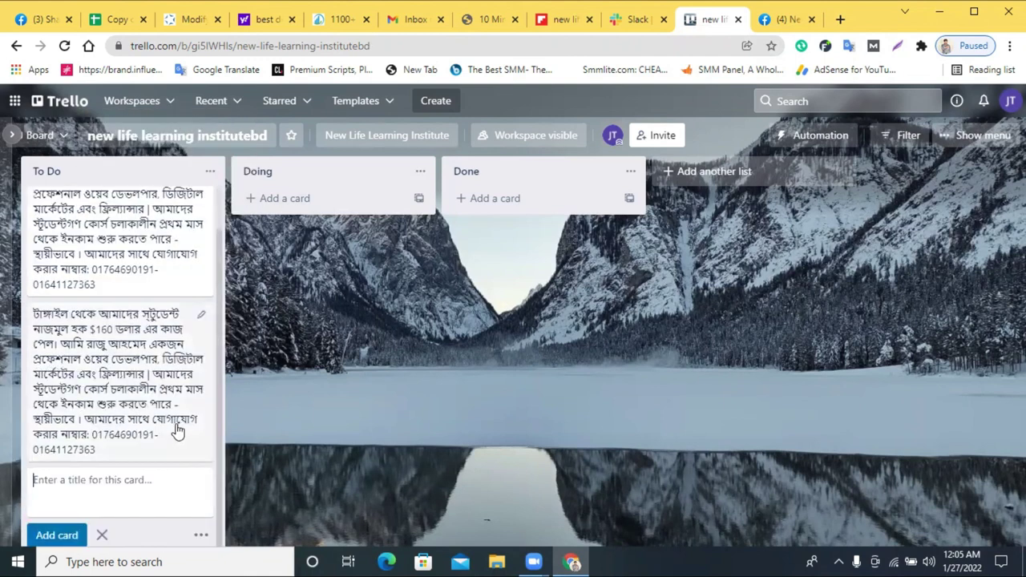
click(101, 534)
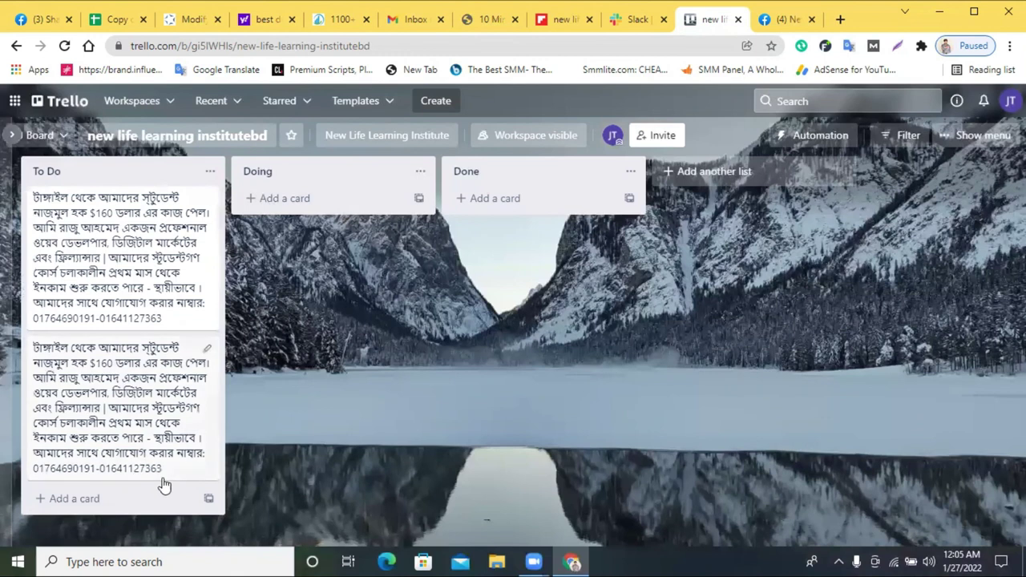
- Try a quick edit and the To Do list actions without changes, then open card templates
click(207, 350)
key(BackSpace)
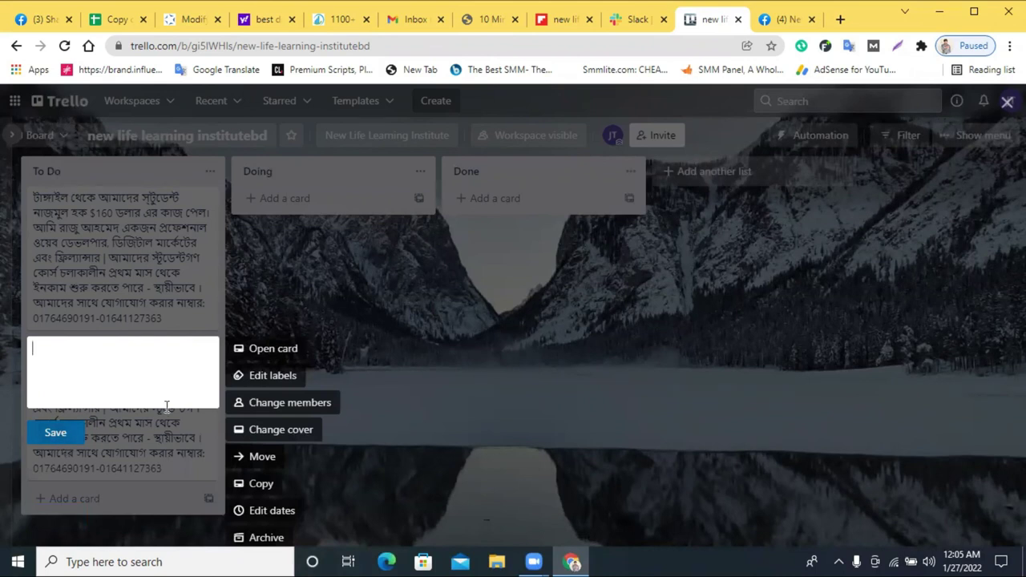
click(395, 323)
click(211, 171)
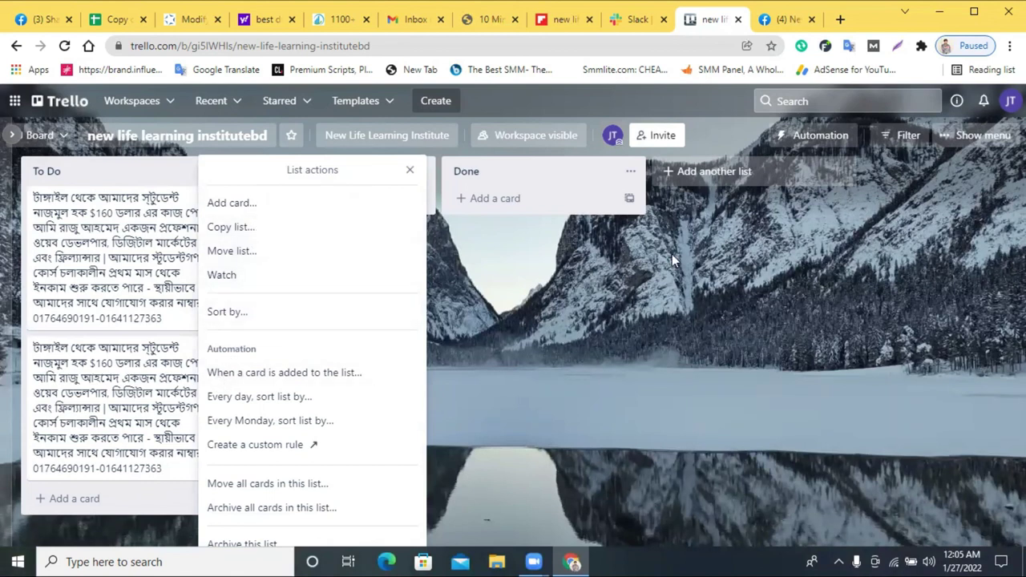
click(536, 254)
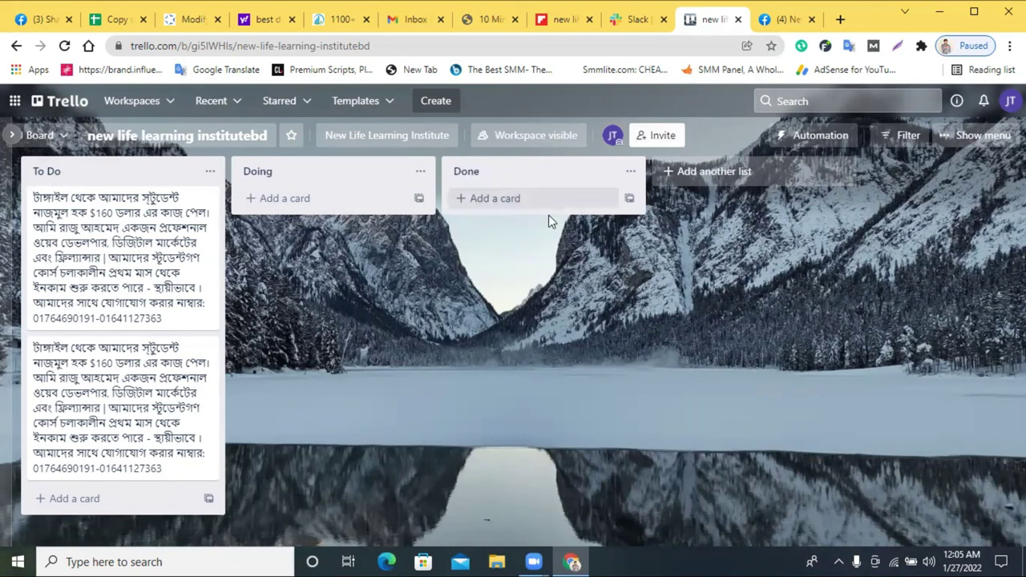
click(704, 184)
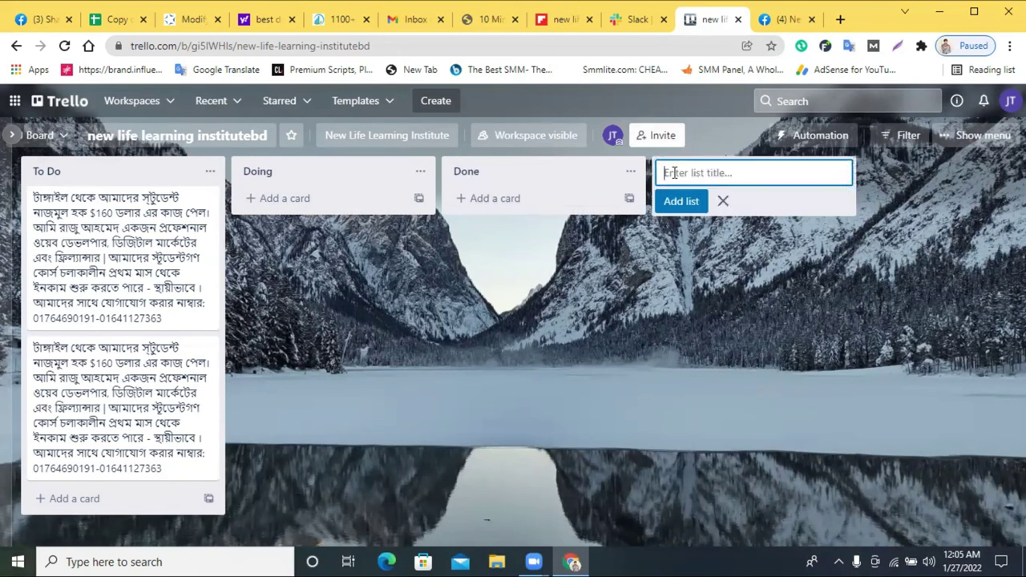
click(474, 197)
click(257, 198)
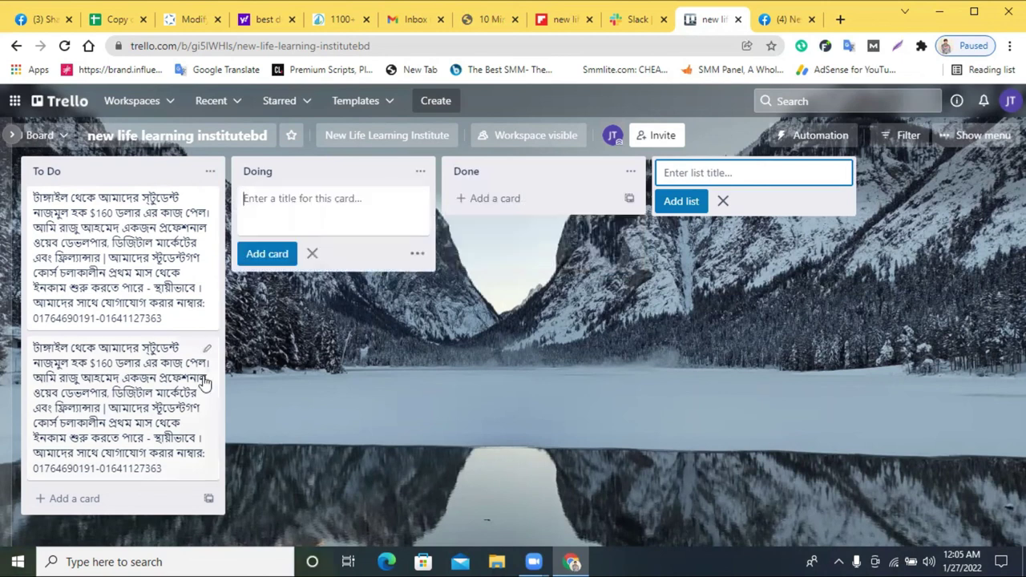
click(208, 502)
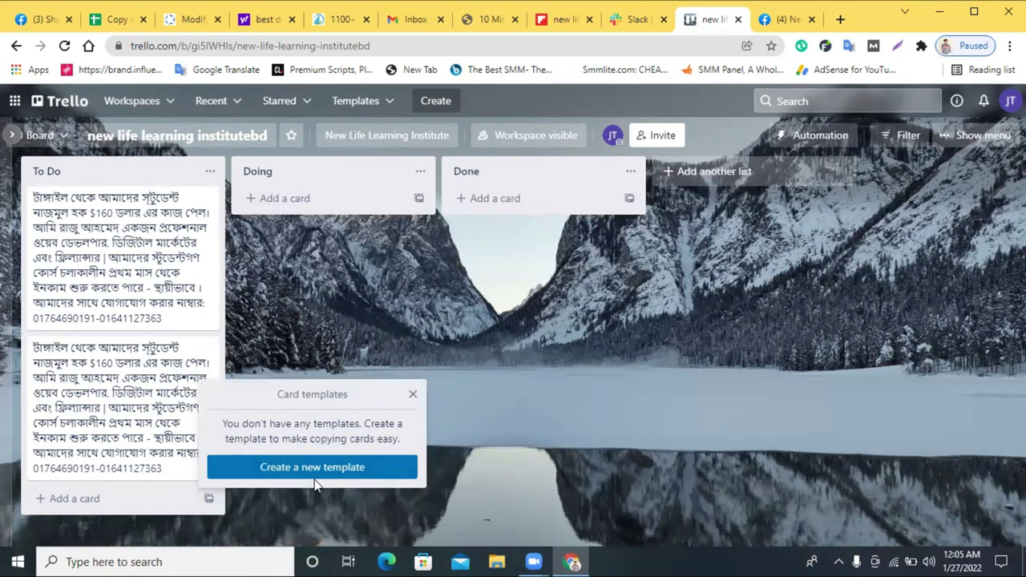
- Create a template card 'new' in To Do with the promo text as its description
click(314, 470)
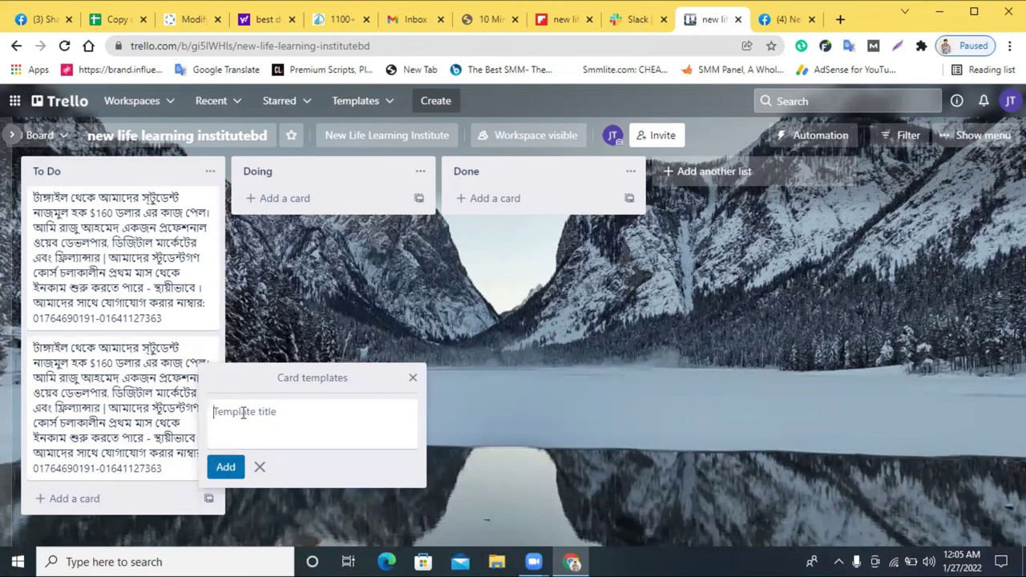
text(new)
click(225, 468)
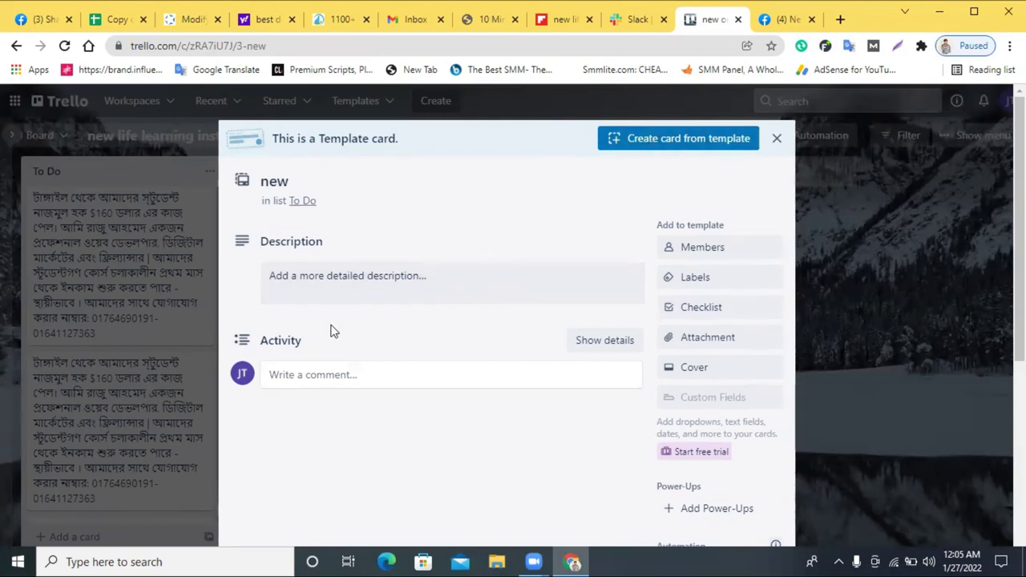
click(320, 285)
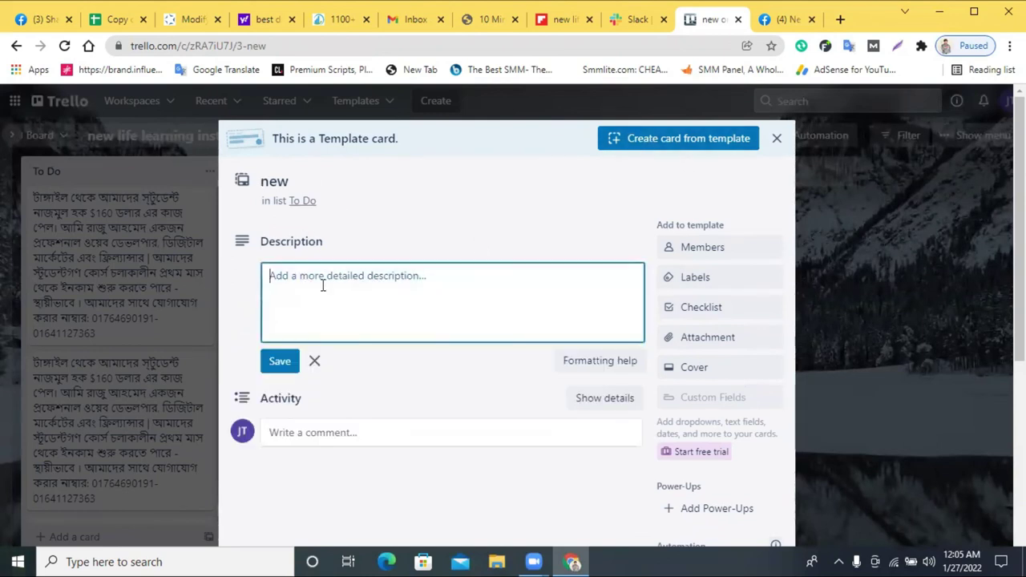
right_click(323, 287)
click(371, 405)
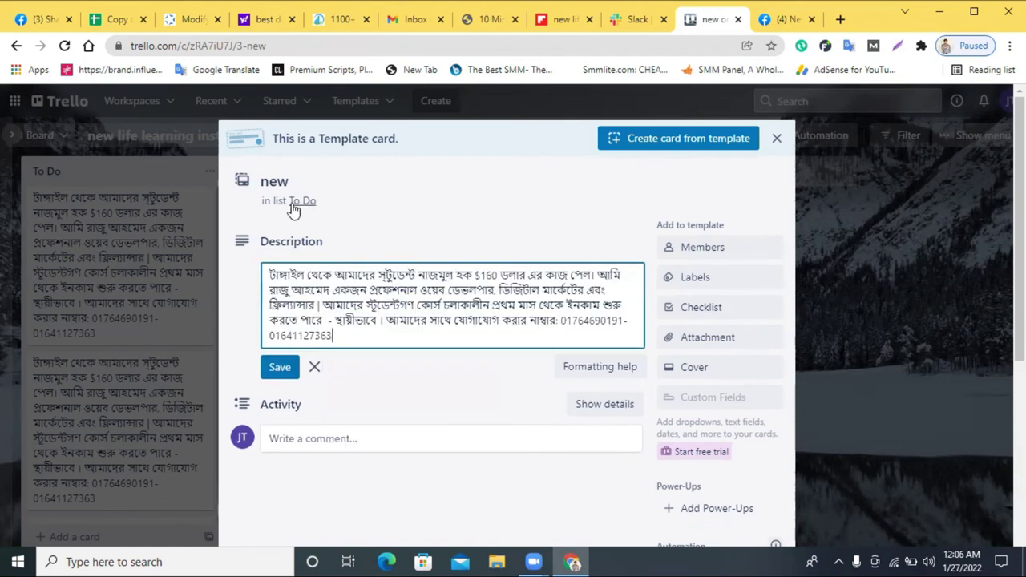
click(302, 201)
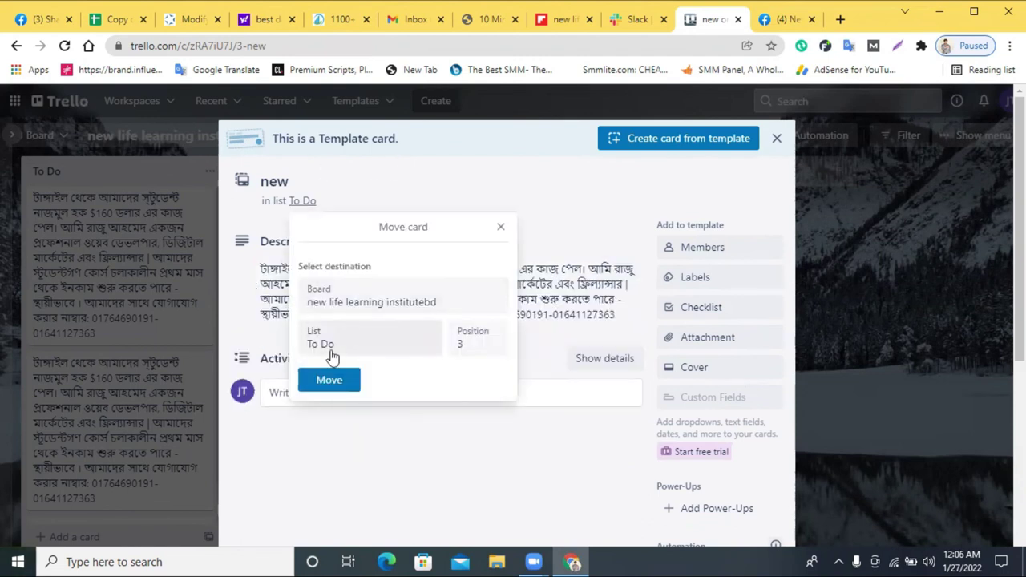
click(501, 228)
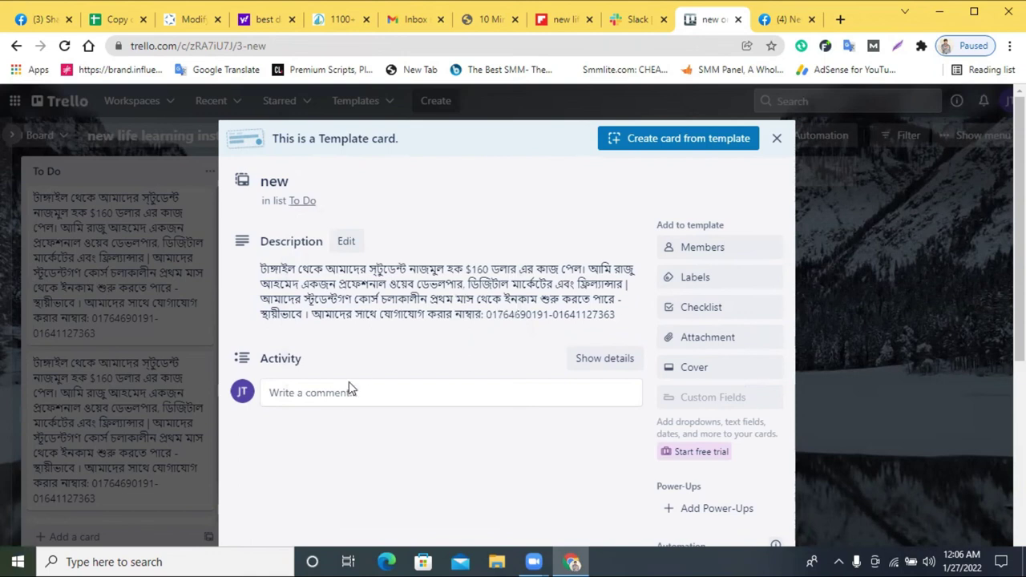
click(305, 399)
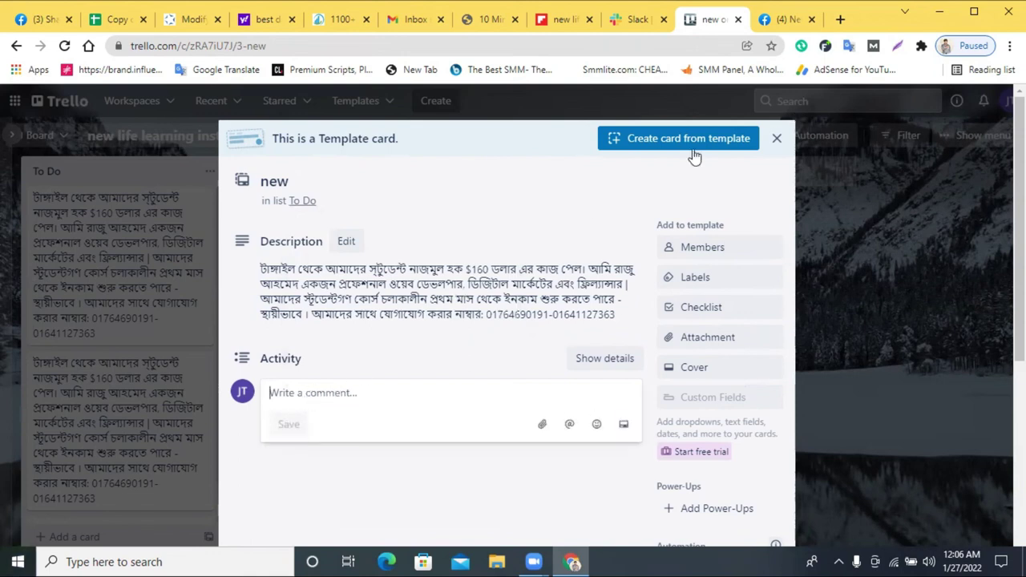
- Create a card titled 'new life' from the template and close its details
click(667, 140)
click(654, 204)
key(ctrl+a)
click(653, 204)
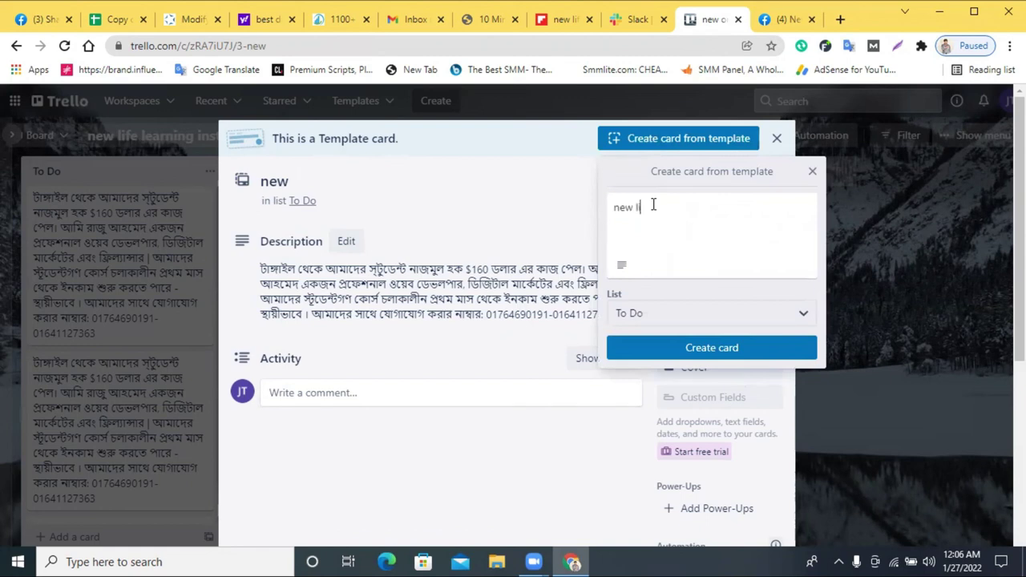
text(life)
click(739, 347)
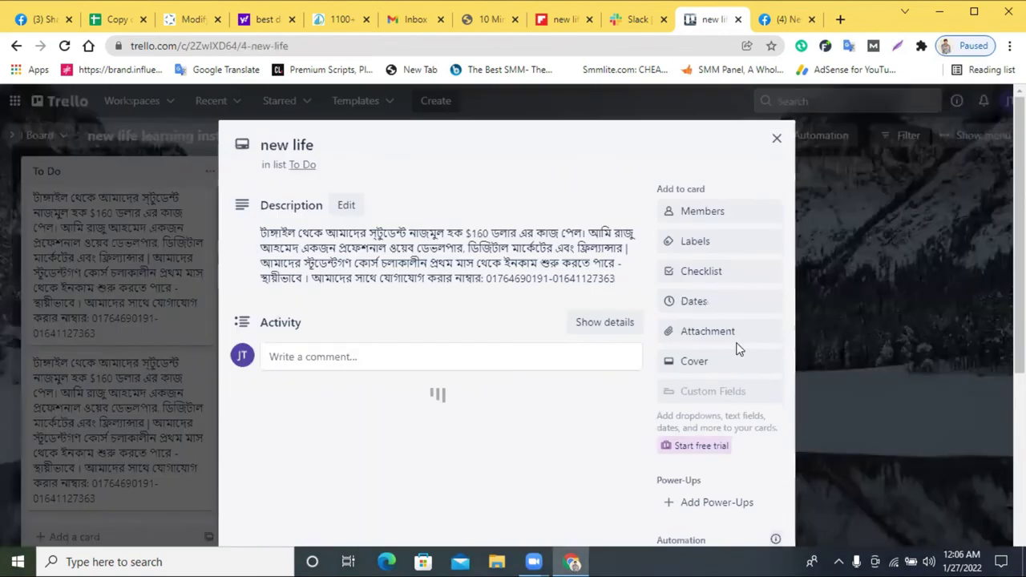
scroll(536, 285, down, 4)
scroll(536, 285, up, 3)
scroll(618, 286, down, 2)
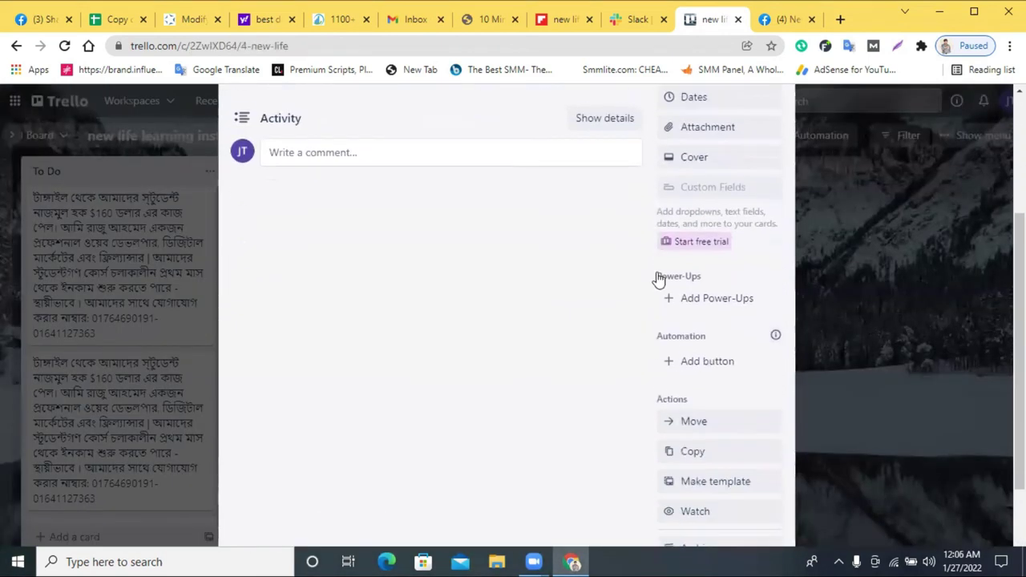
scroll(658, 277, up, 3)
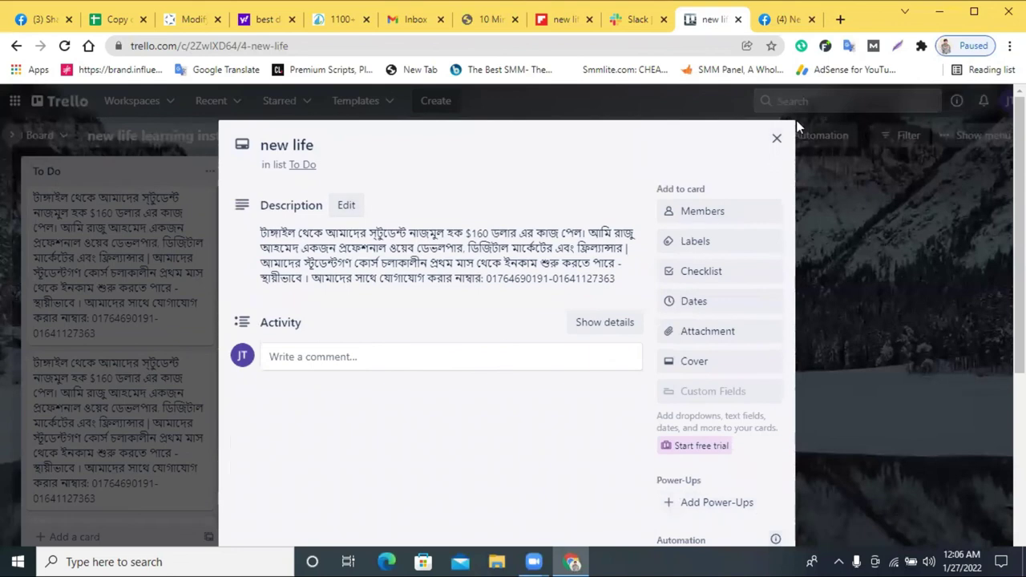
click(776, 139)
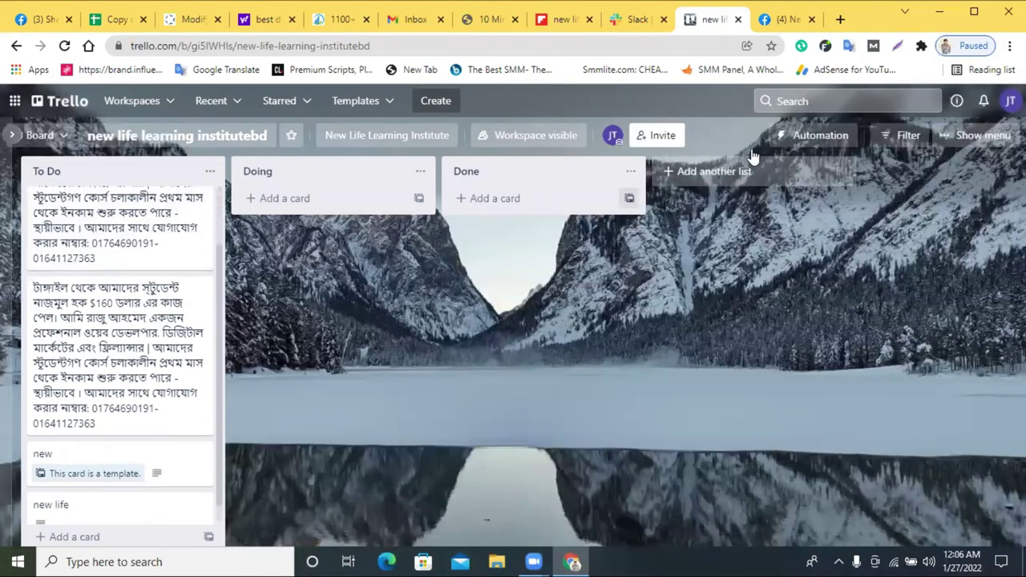
- Begin adding another account from the account menu, then dismiss that panel
click(1010, 100)
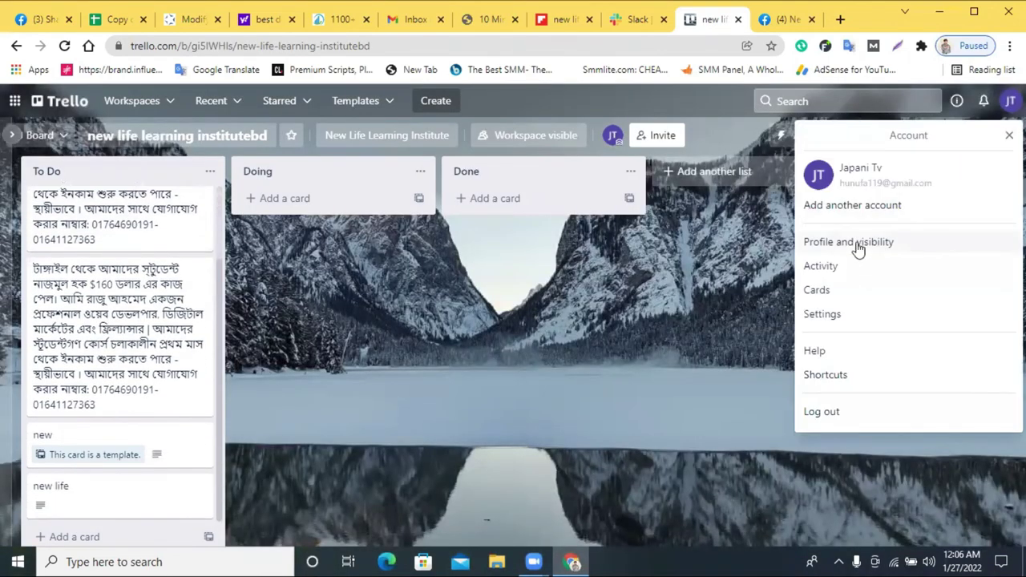
click(860, 204)
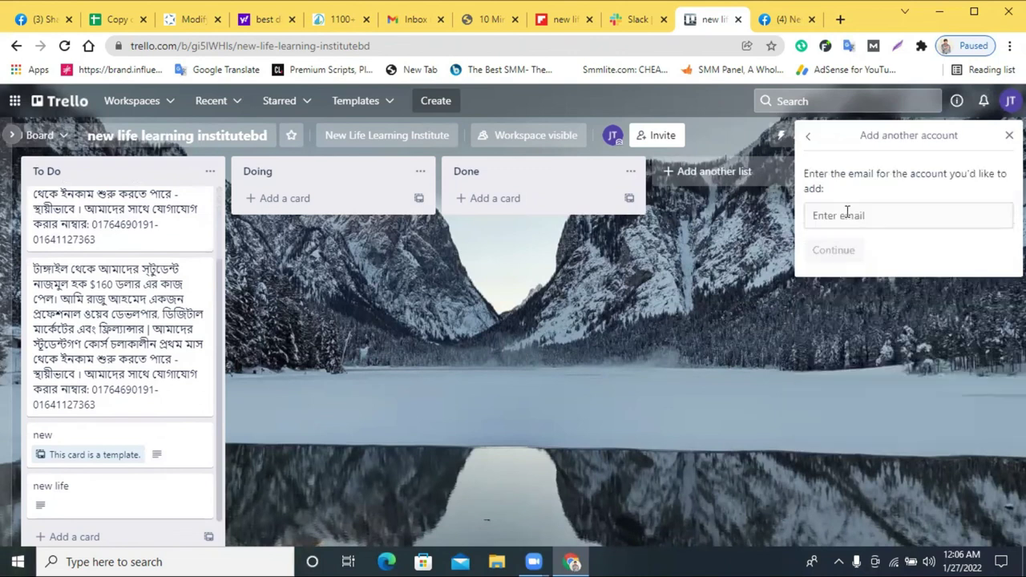
key(Escape)
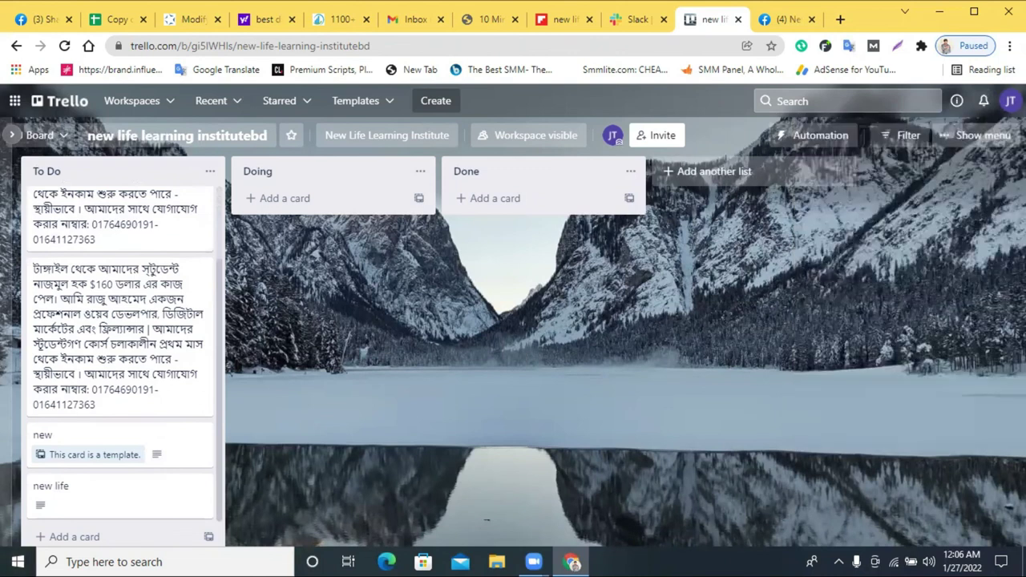
- Review your cards' Activity history showing the card copy, then close the Trello tab
click(1010, 101)
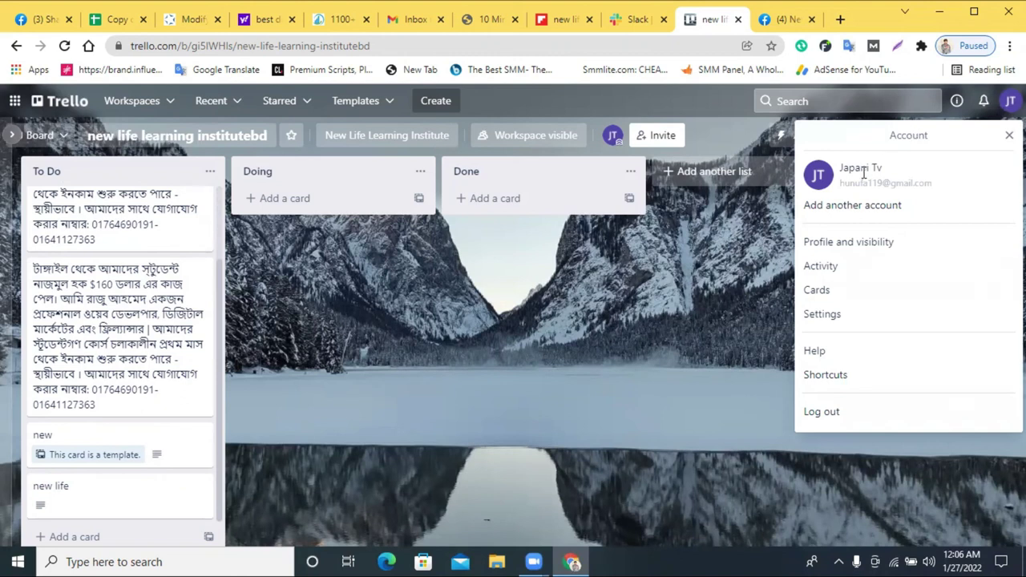
click(825, 292)
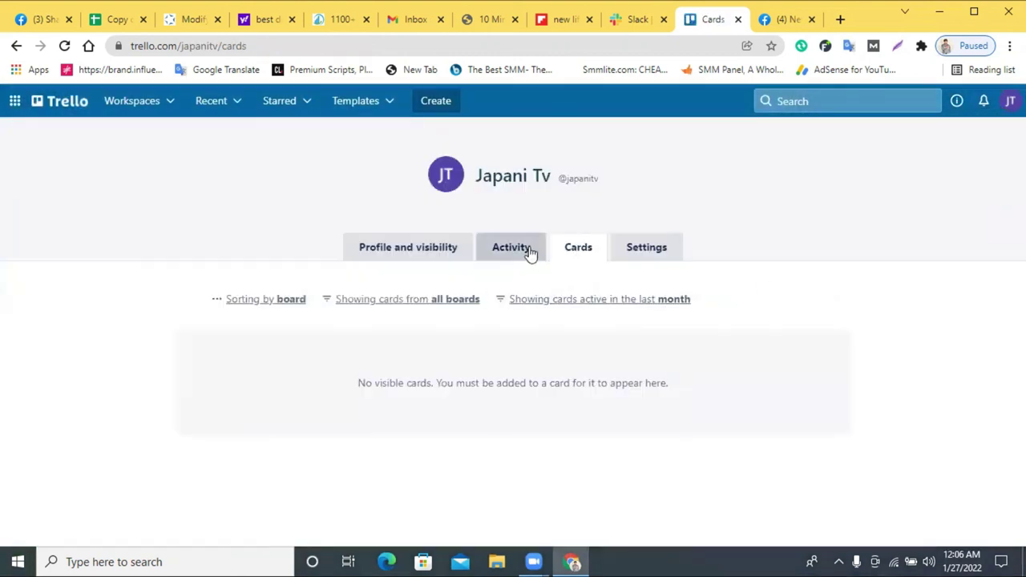
click(528, 253)
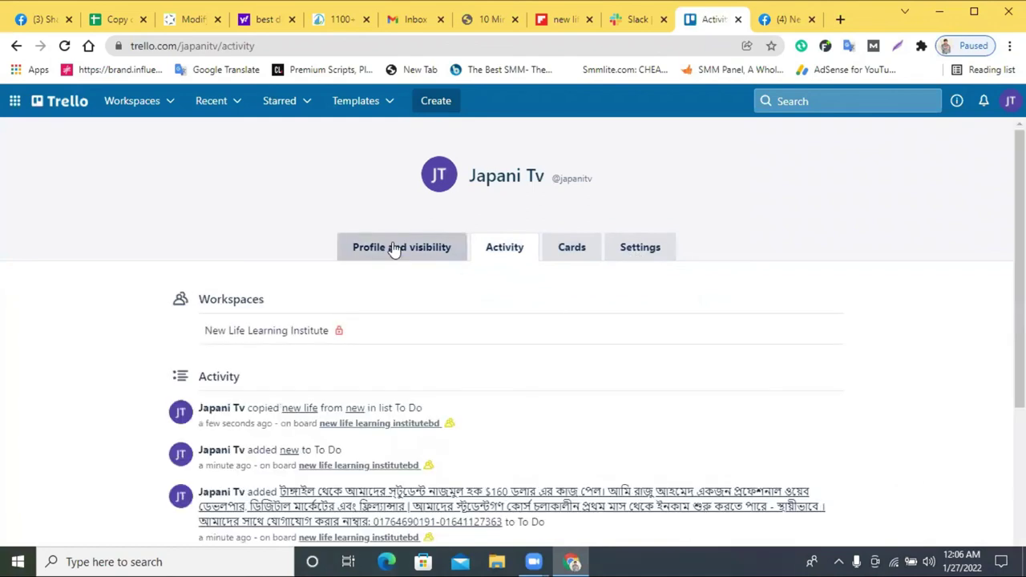
scroll(471, 280, down, 1)
scroll(472, 280, down, 3)
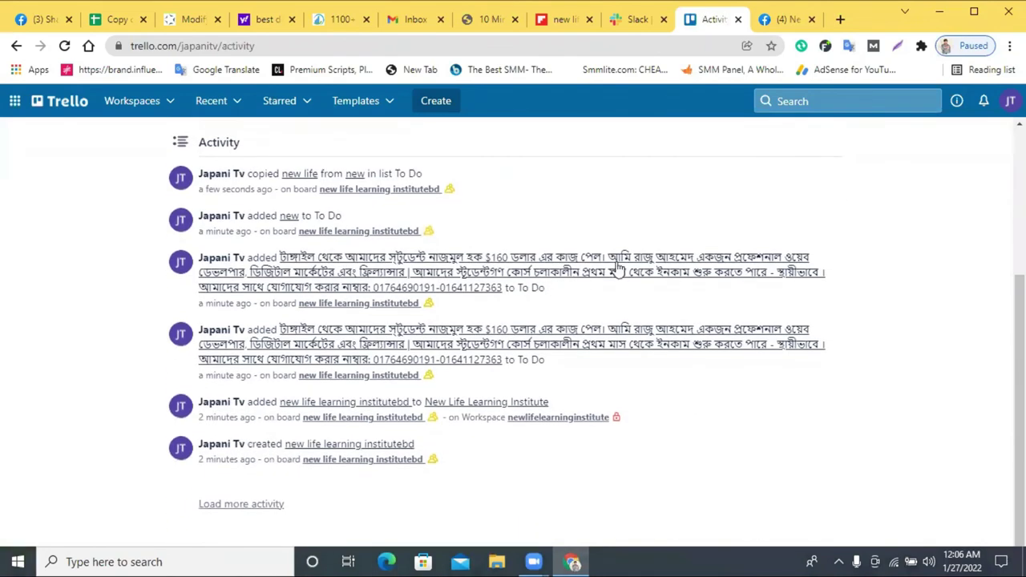
scroll(695, 258, up, 1)
scroll(696, 257, down, 1)
scroll(309, 273, up, 3)
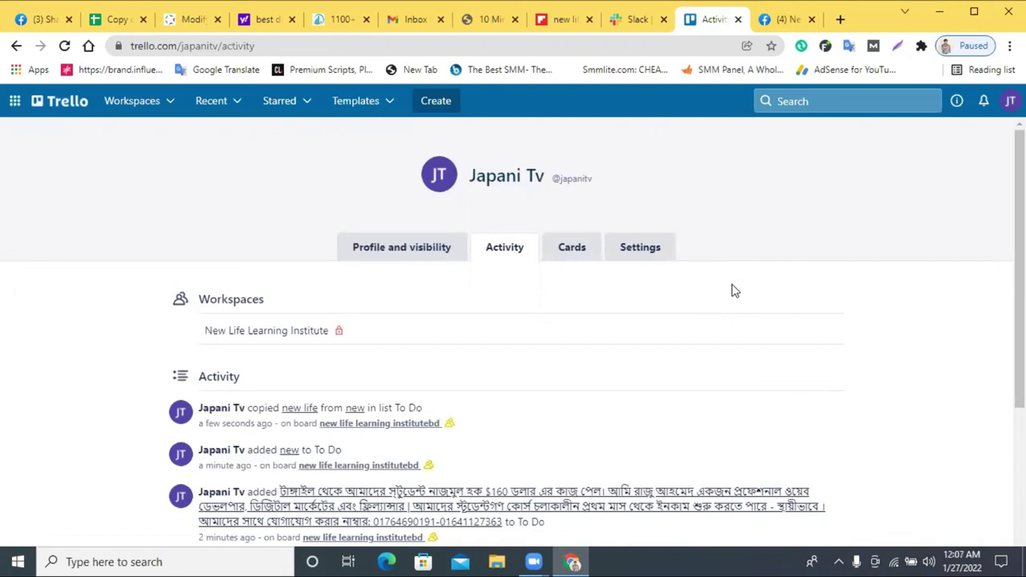
click(738, 19)
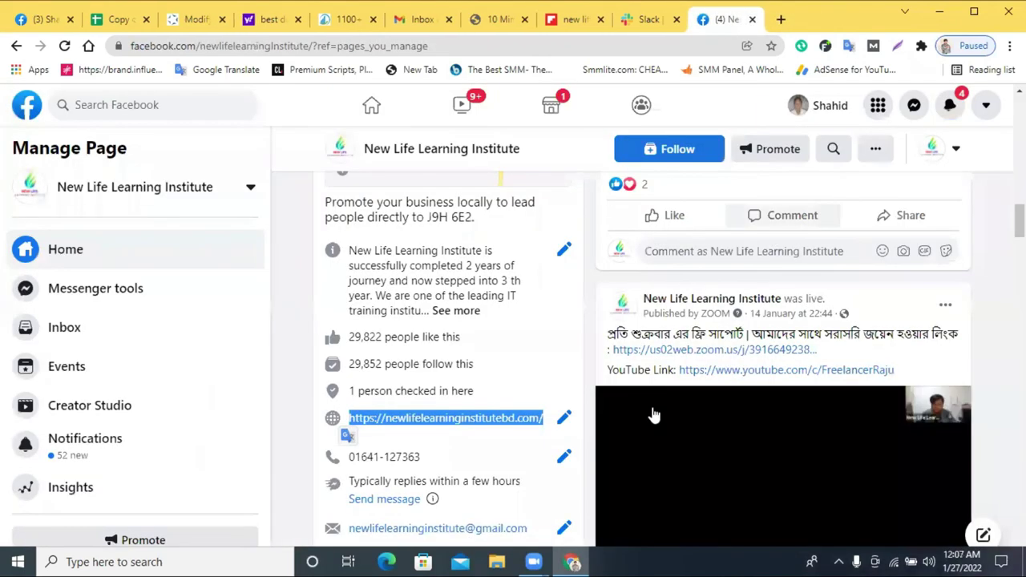